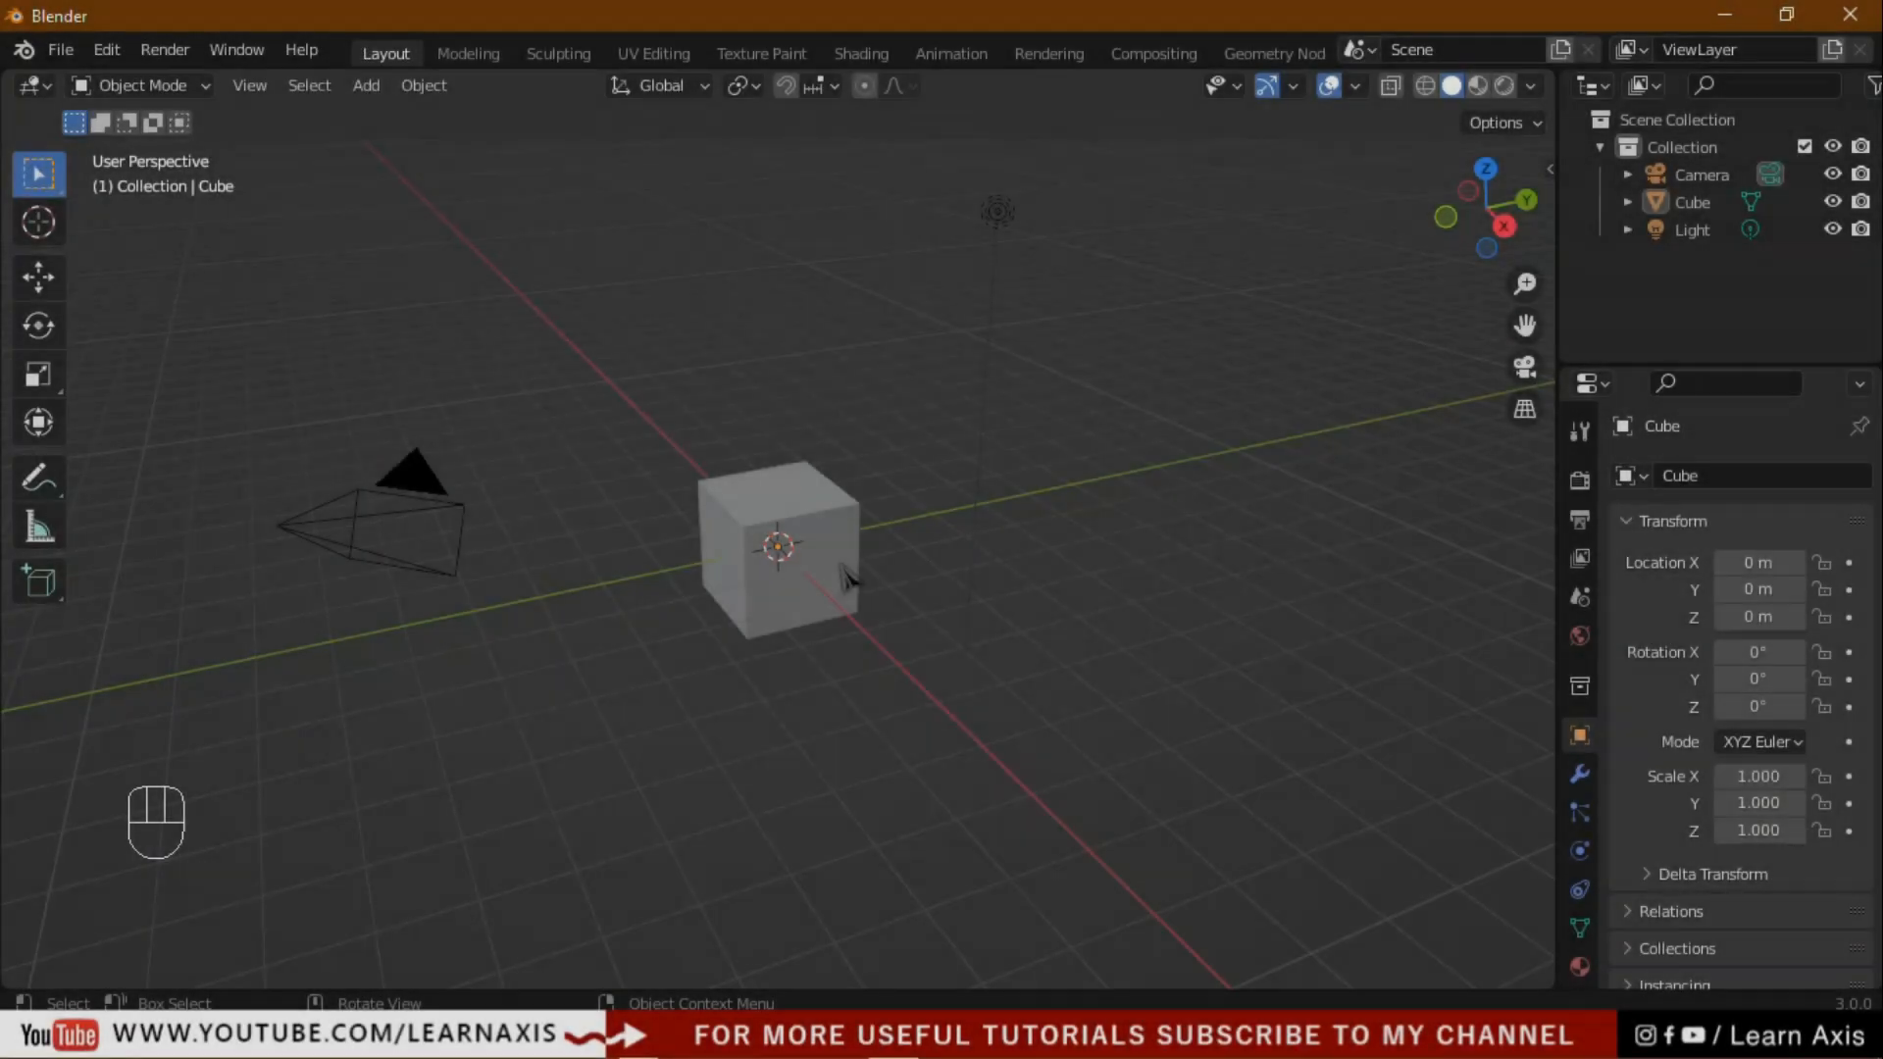
Select the default cube and enter Edit Mode with face selection.
click(845, 579)
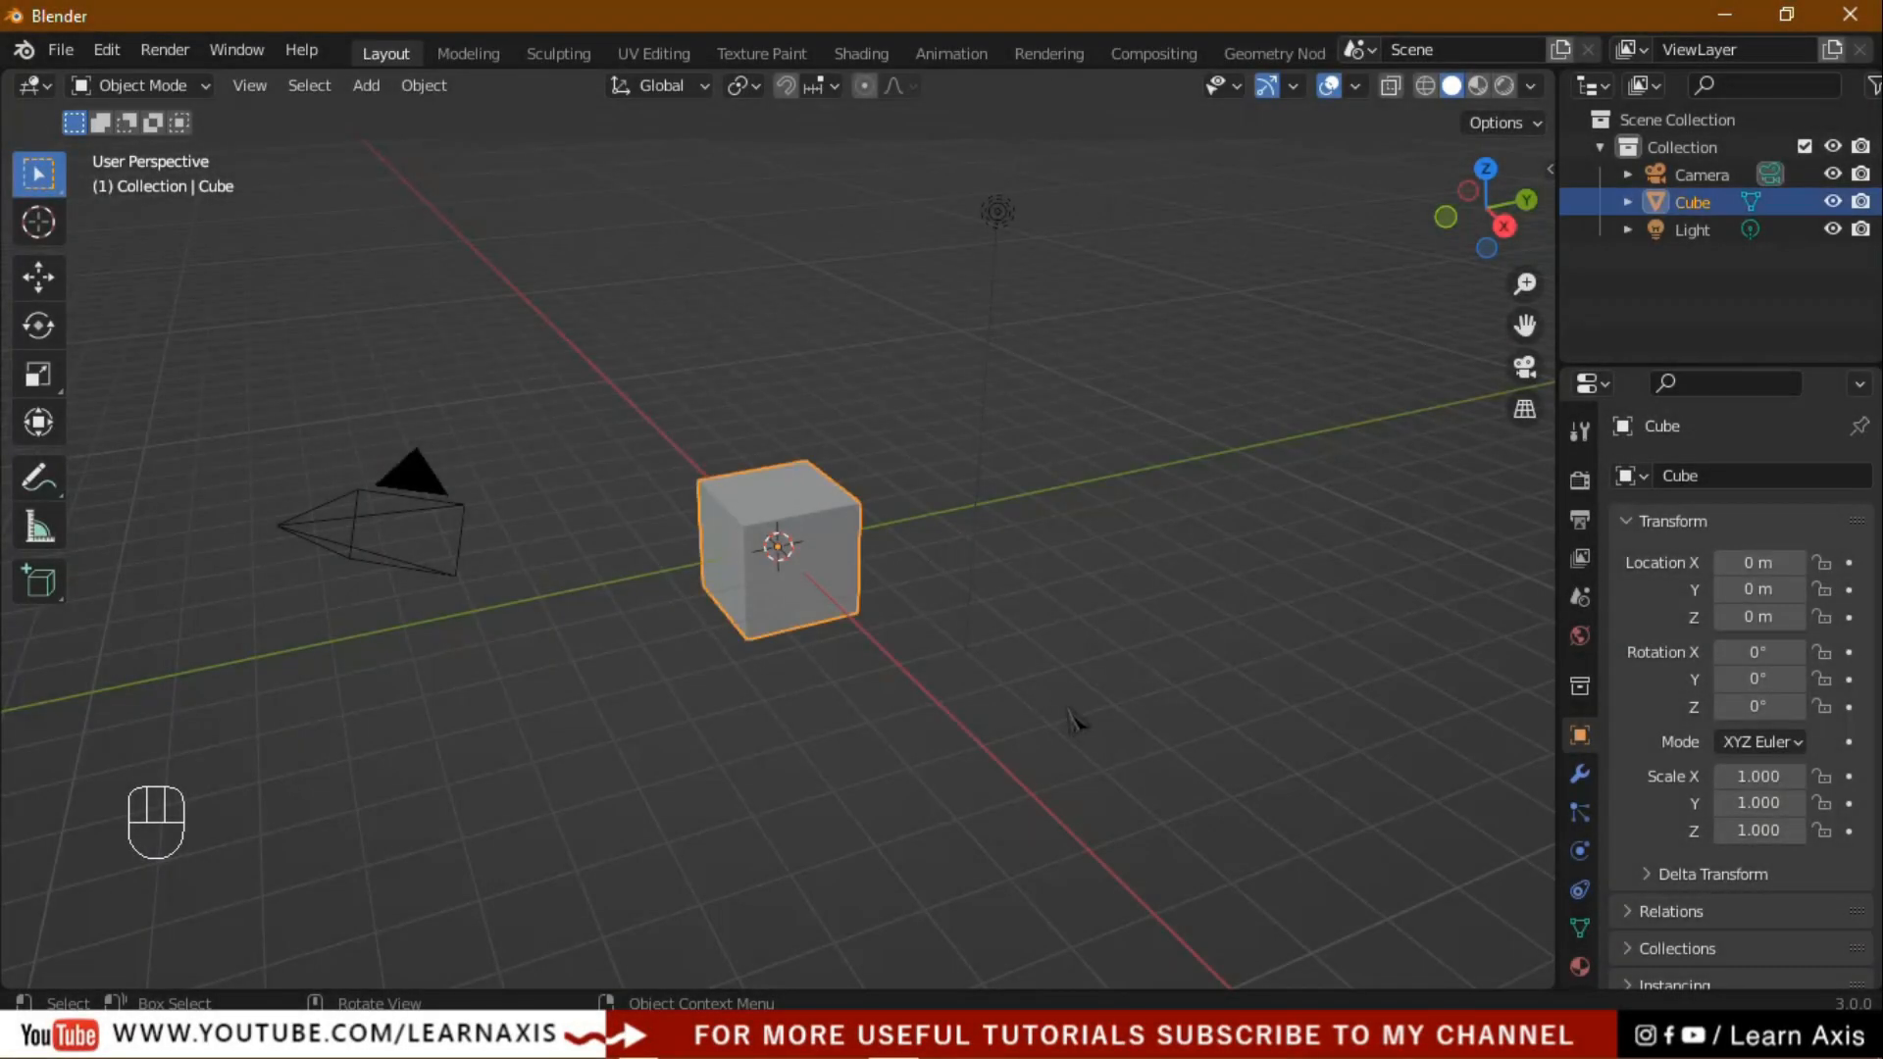
key(Tab)
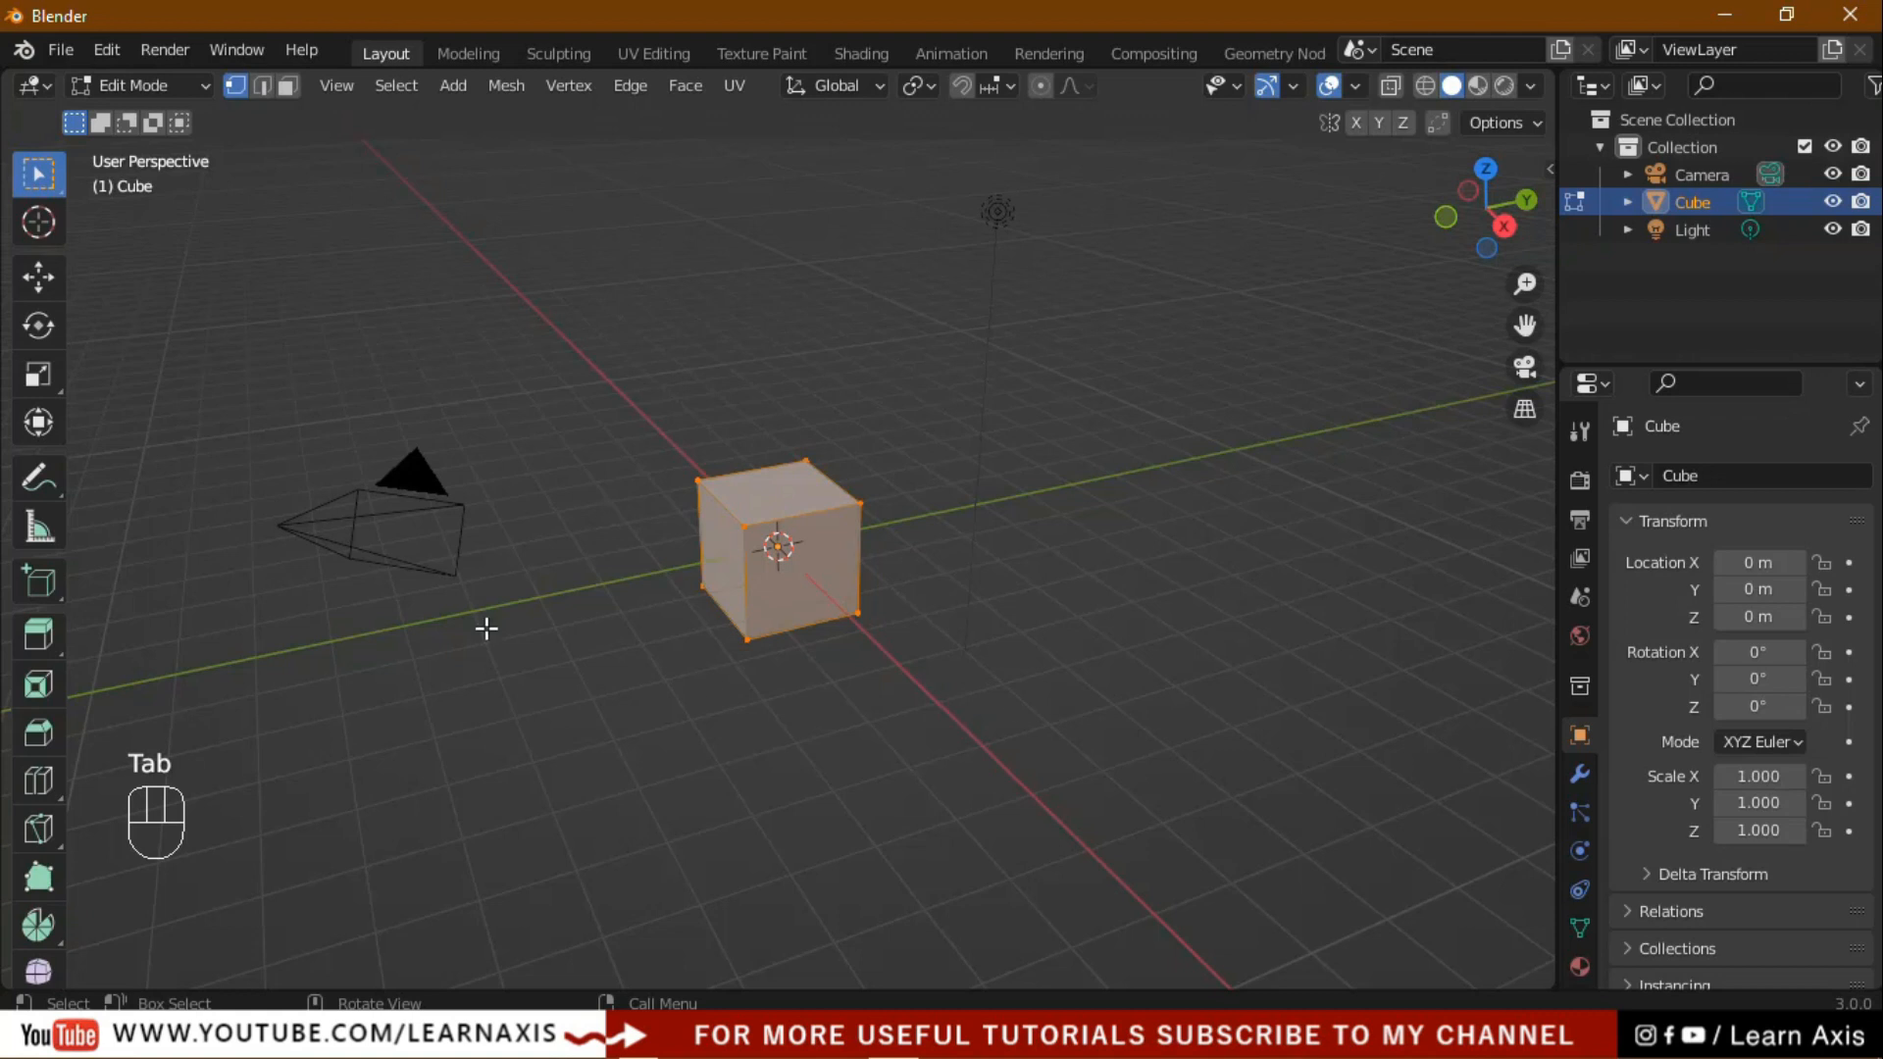
click(287, 88)
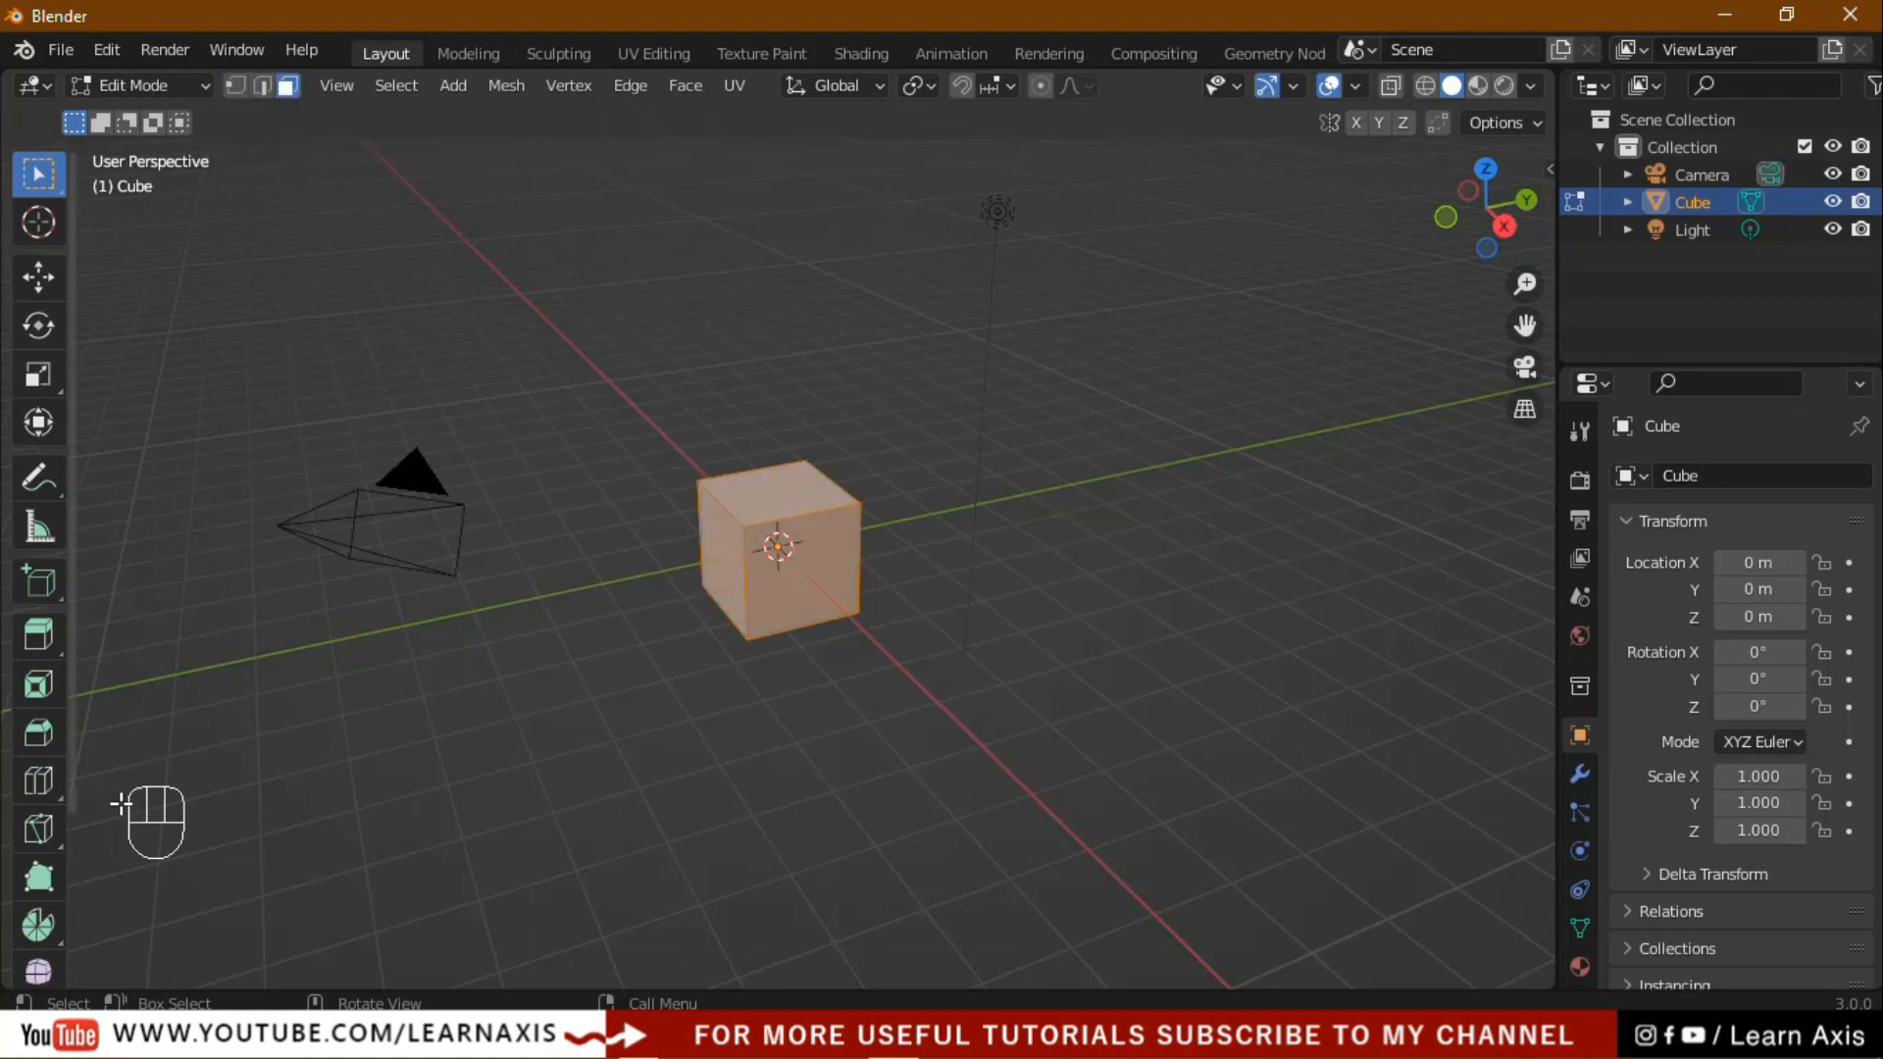
Clear the mesh selection and select only the cube's top face.
middle_drag(147, 799, 103, 799)
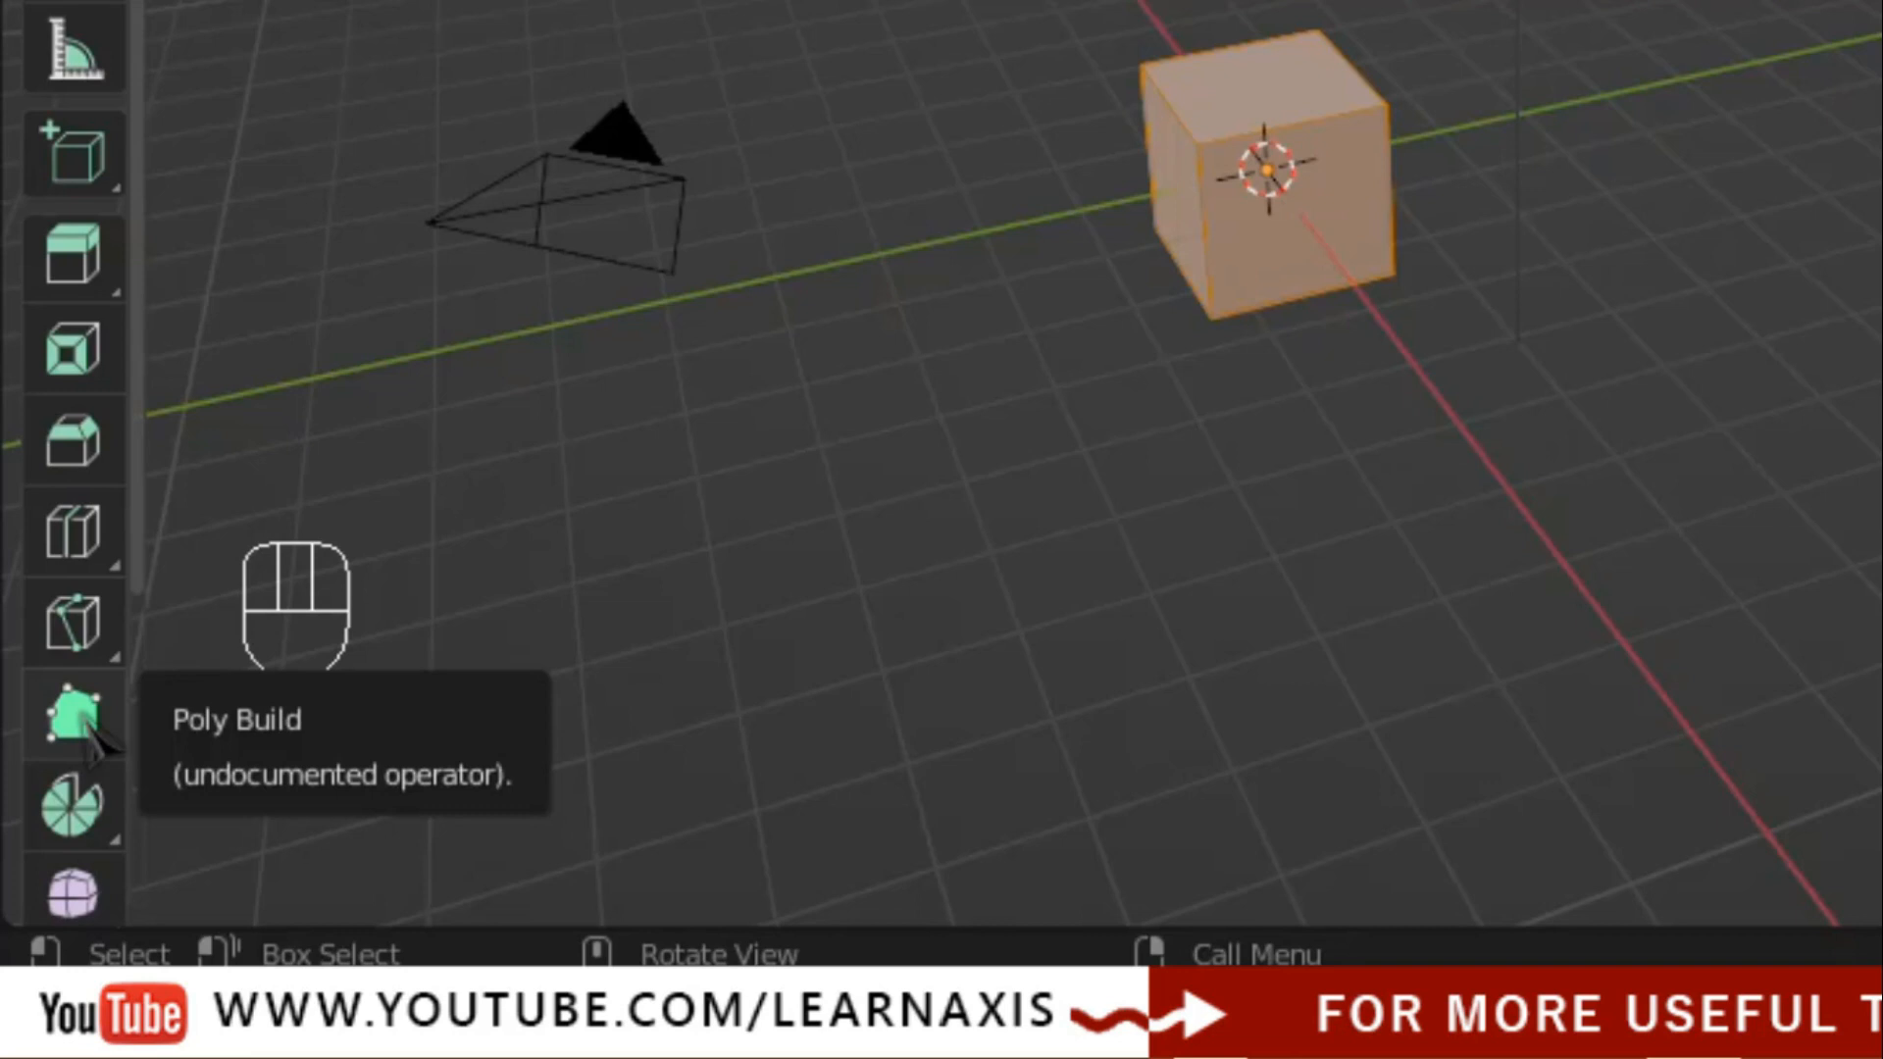
click(95, 820)
click(143, 806)
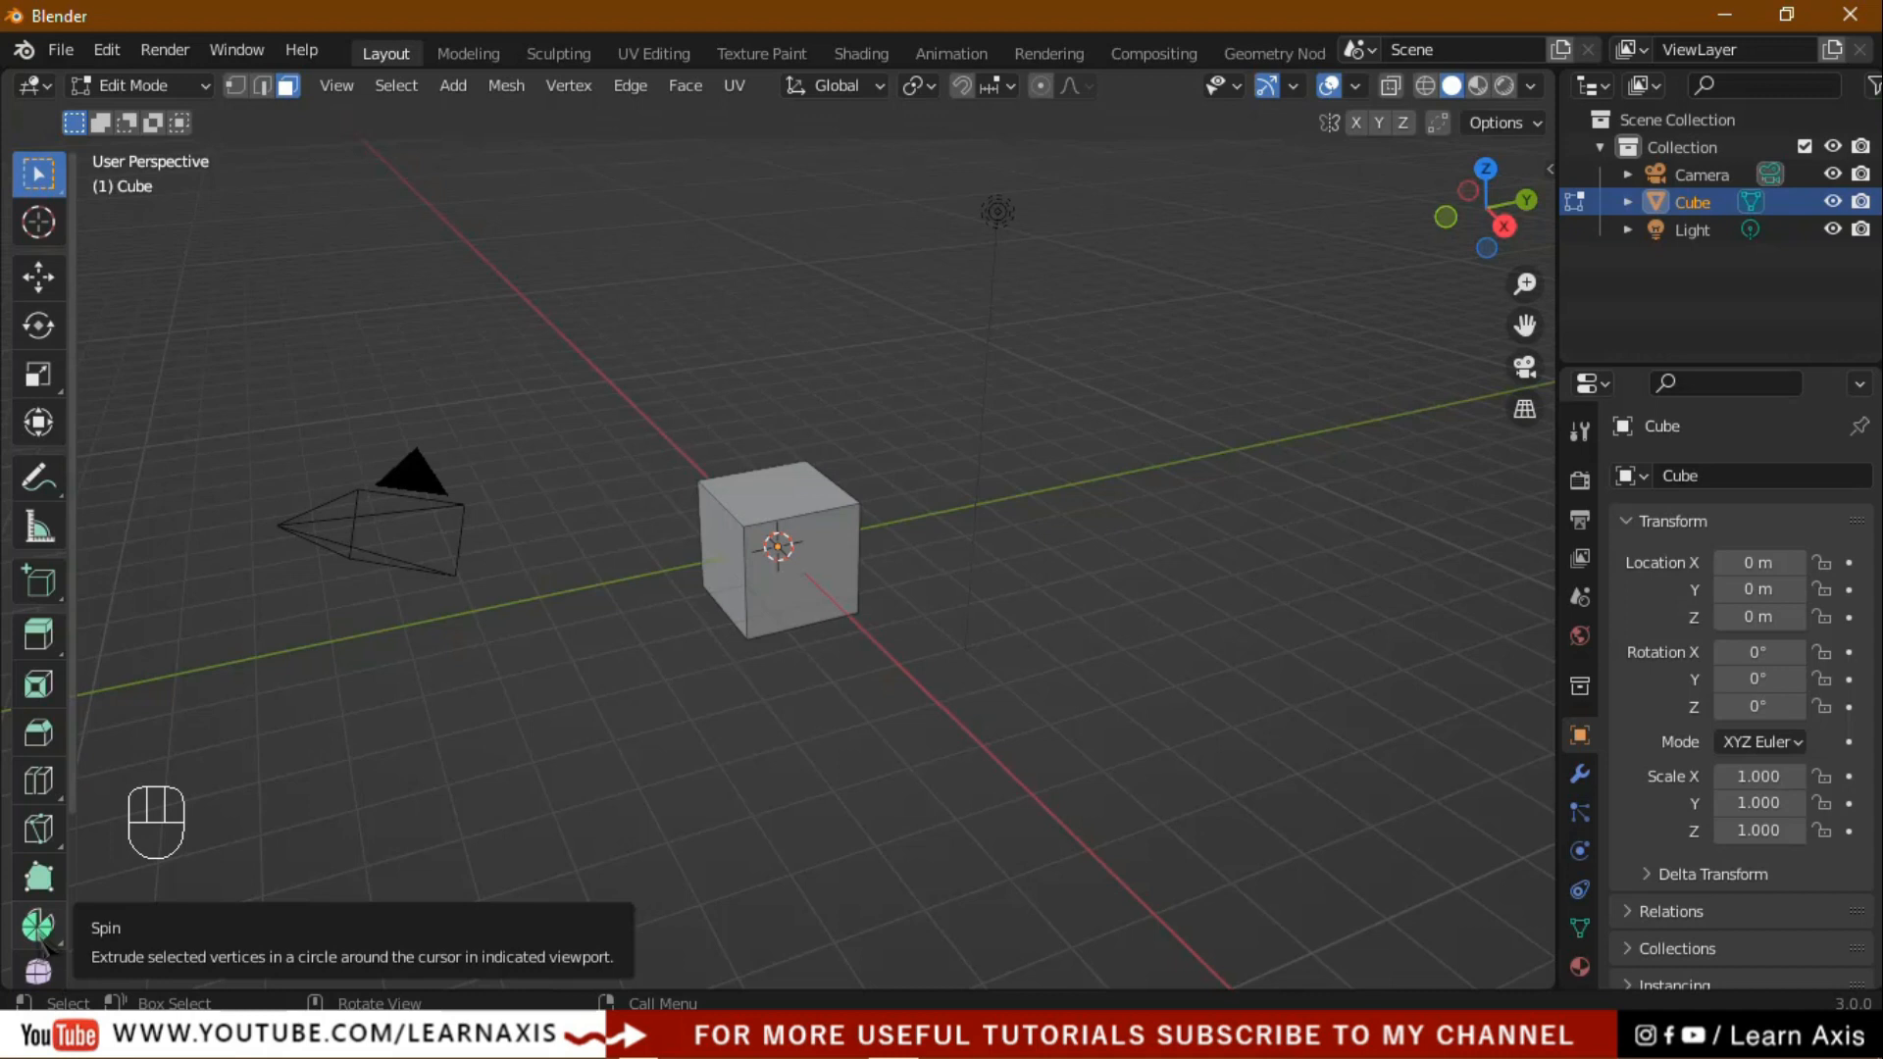
middle_drag(1079, 628, 964, 513)
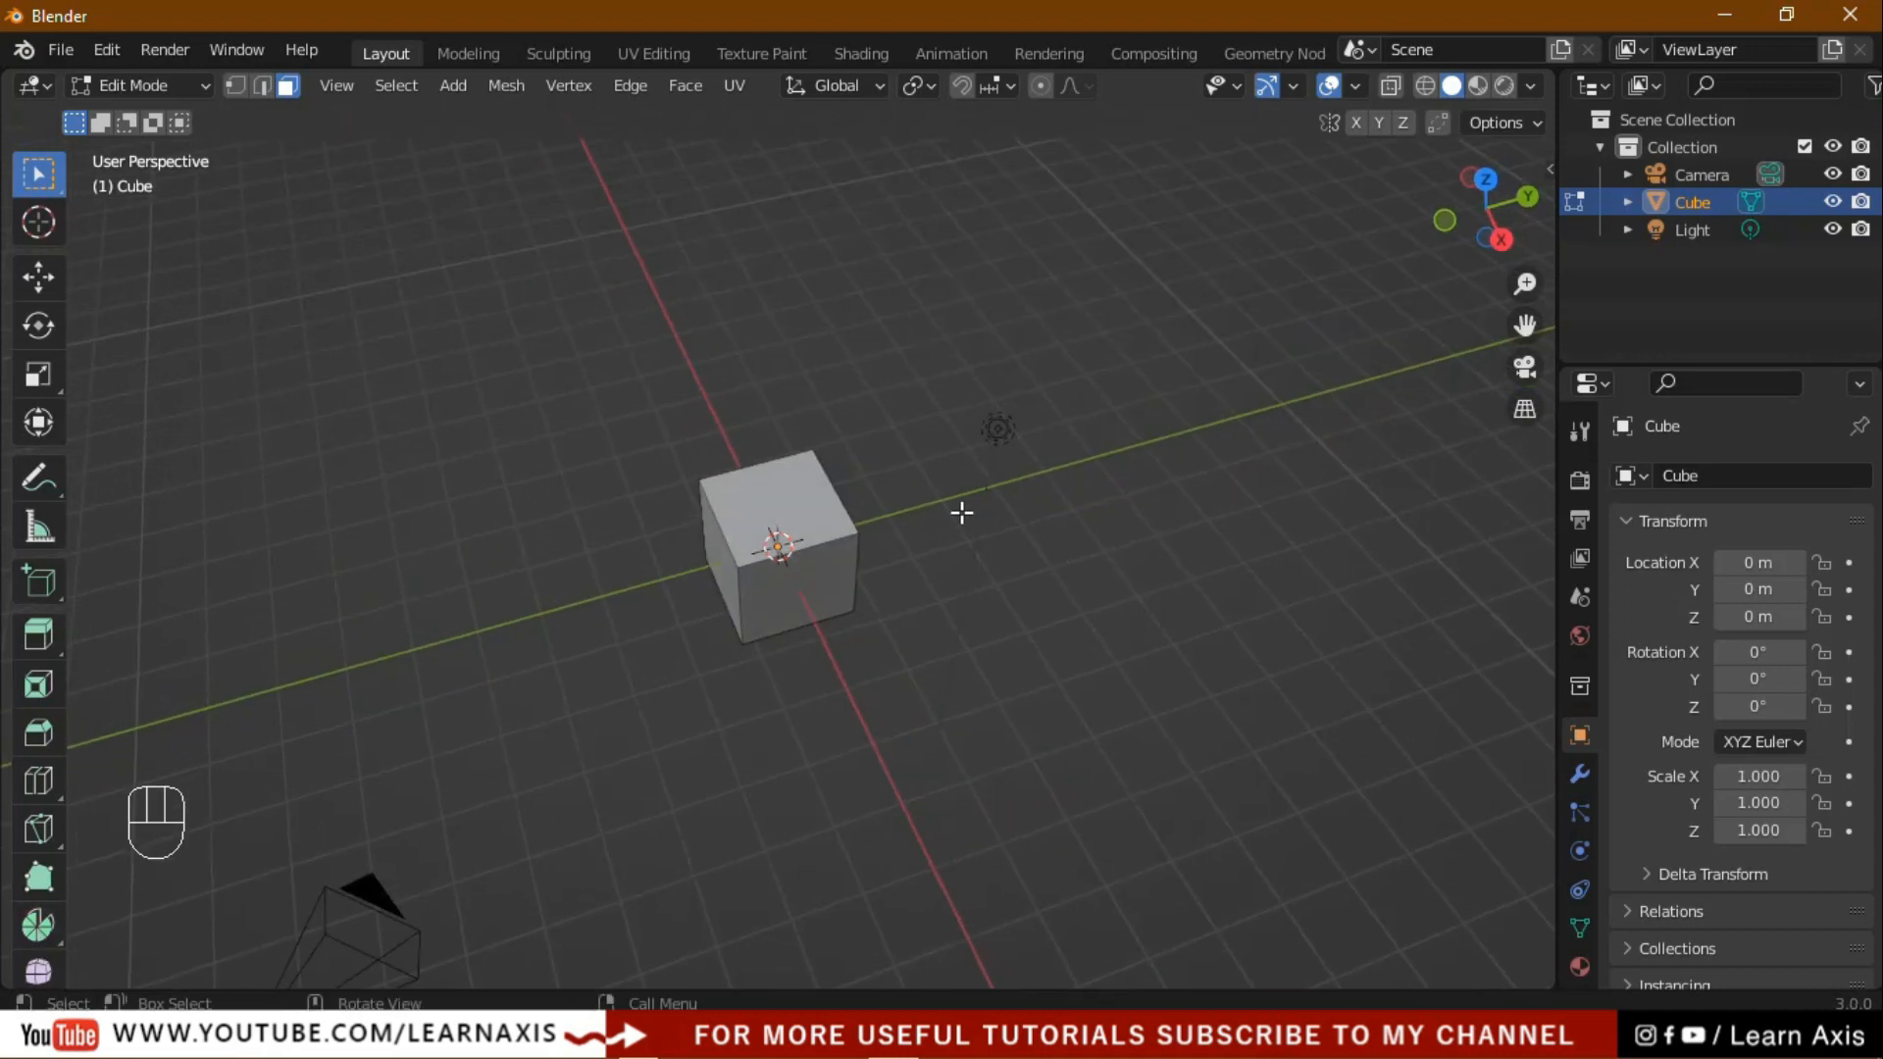
scroll(956, 520, up, 3)
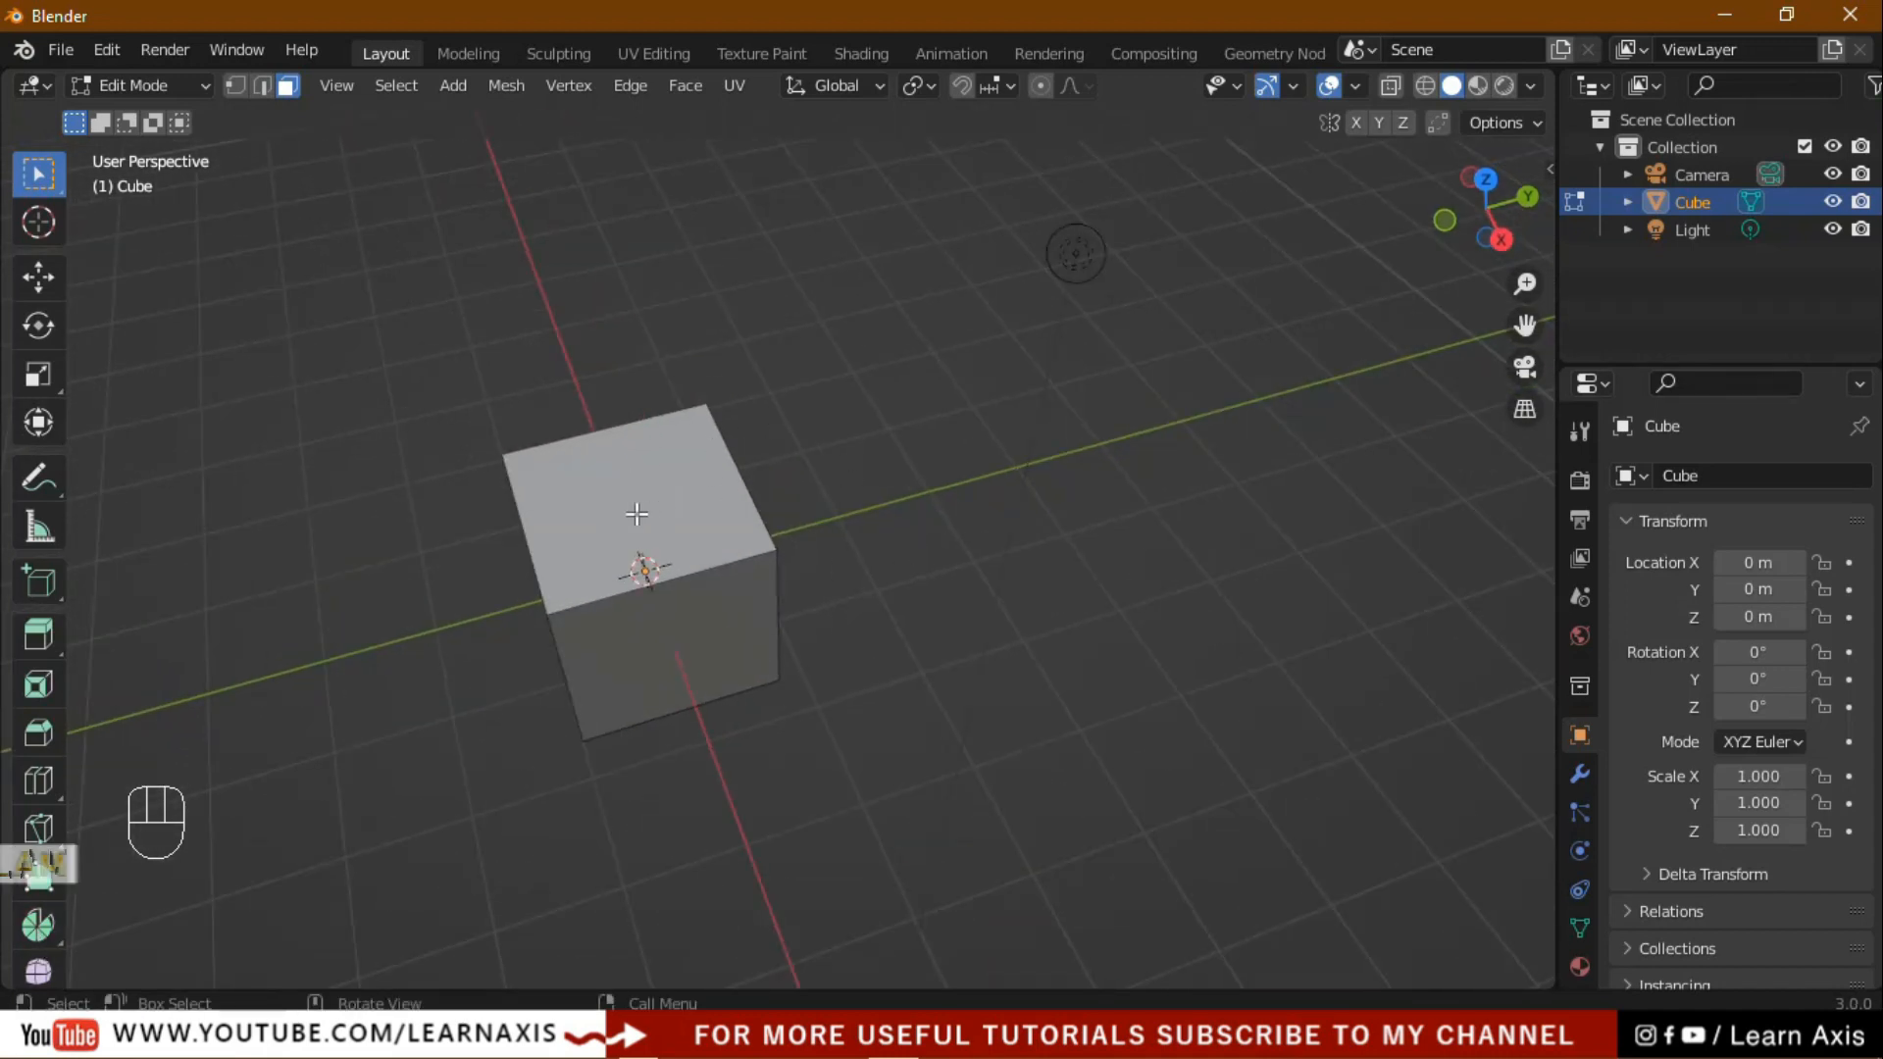
click(638, 559)
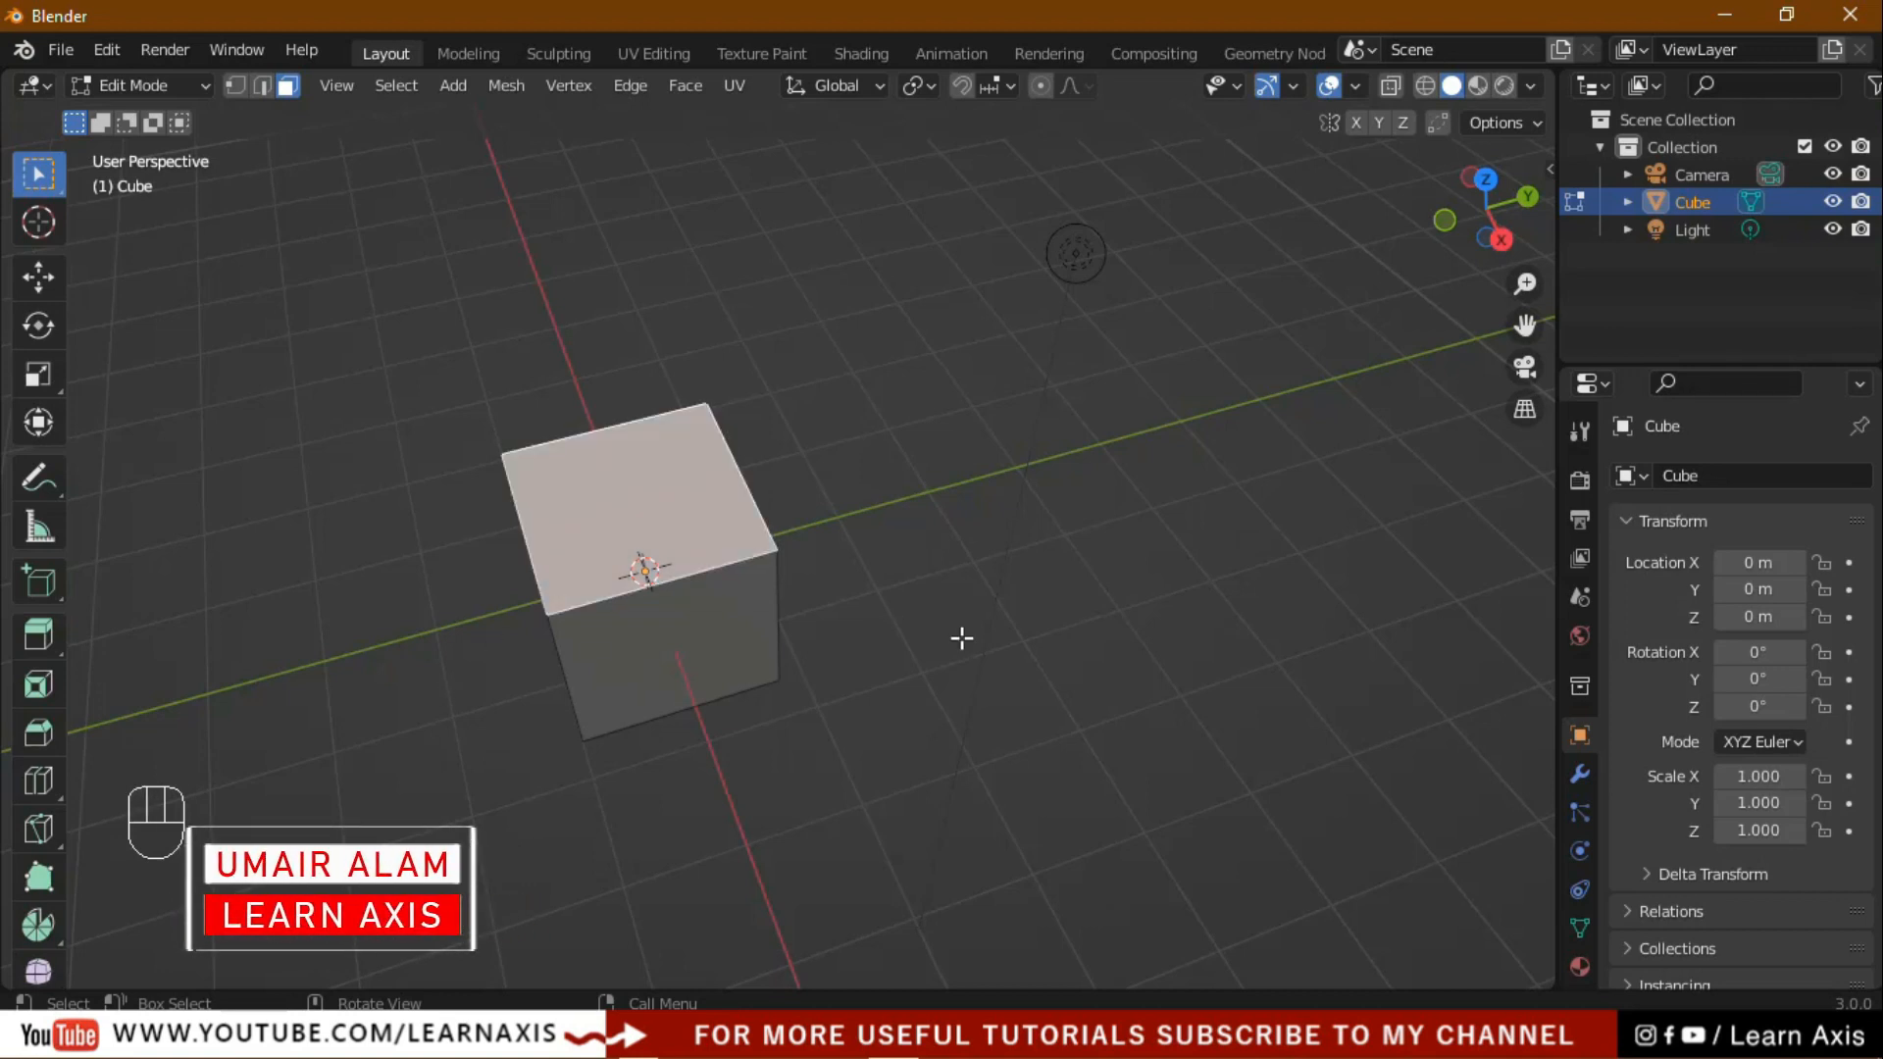
Switch to the right orthographic view and place the 3D cursor on the Y axis beside the cube, about 2 m from the origin.
key(3)
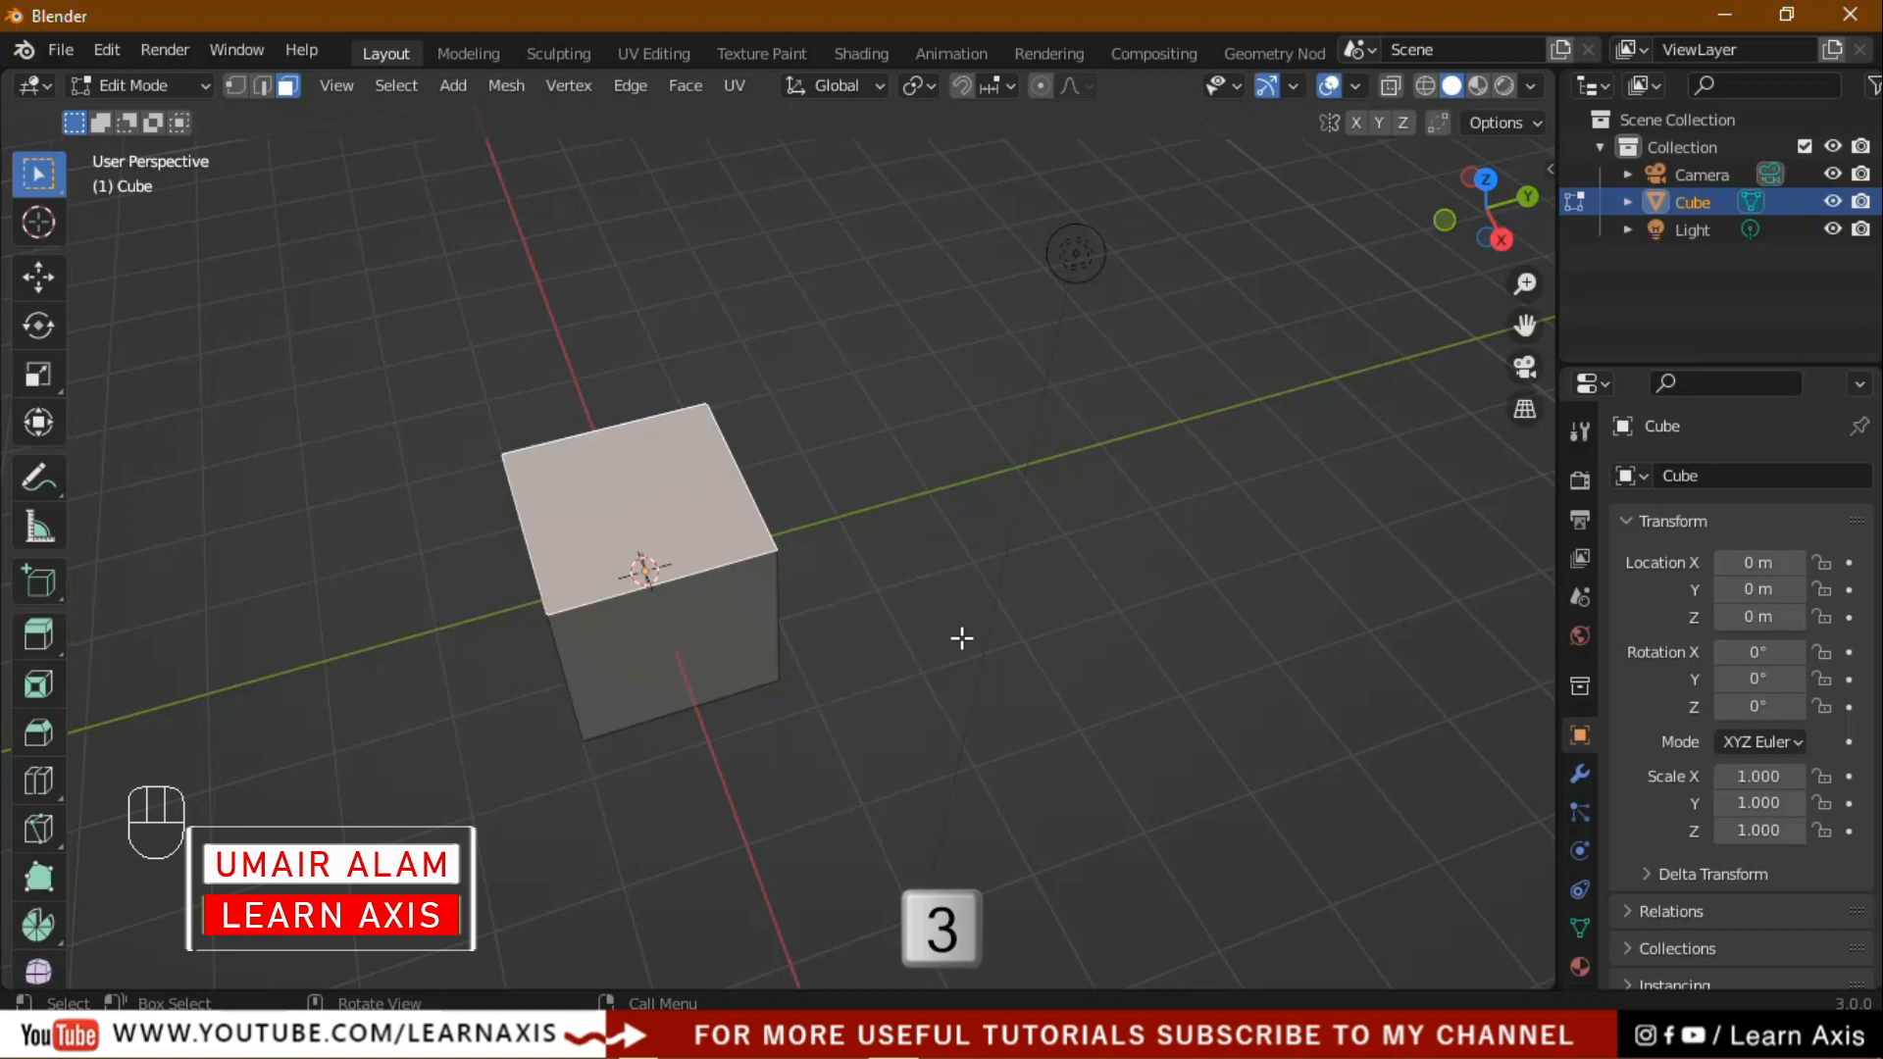
key(KP_3)
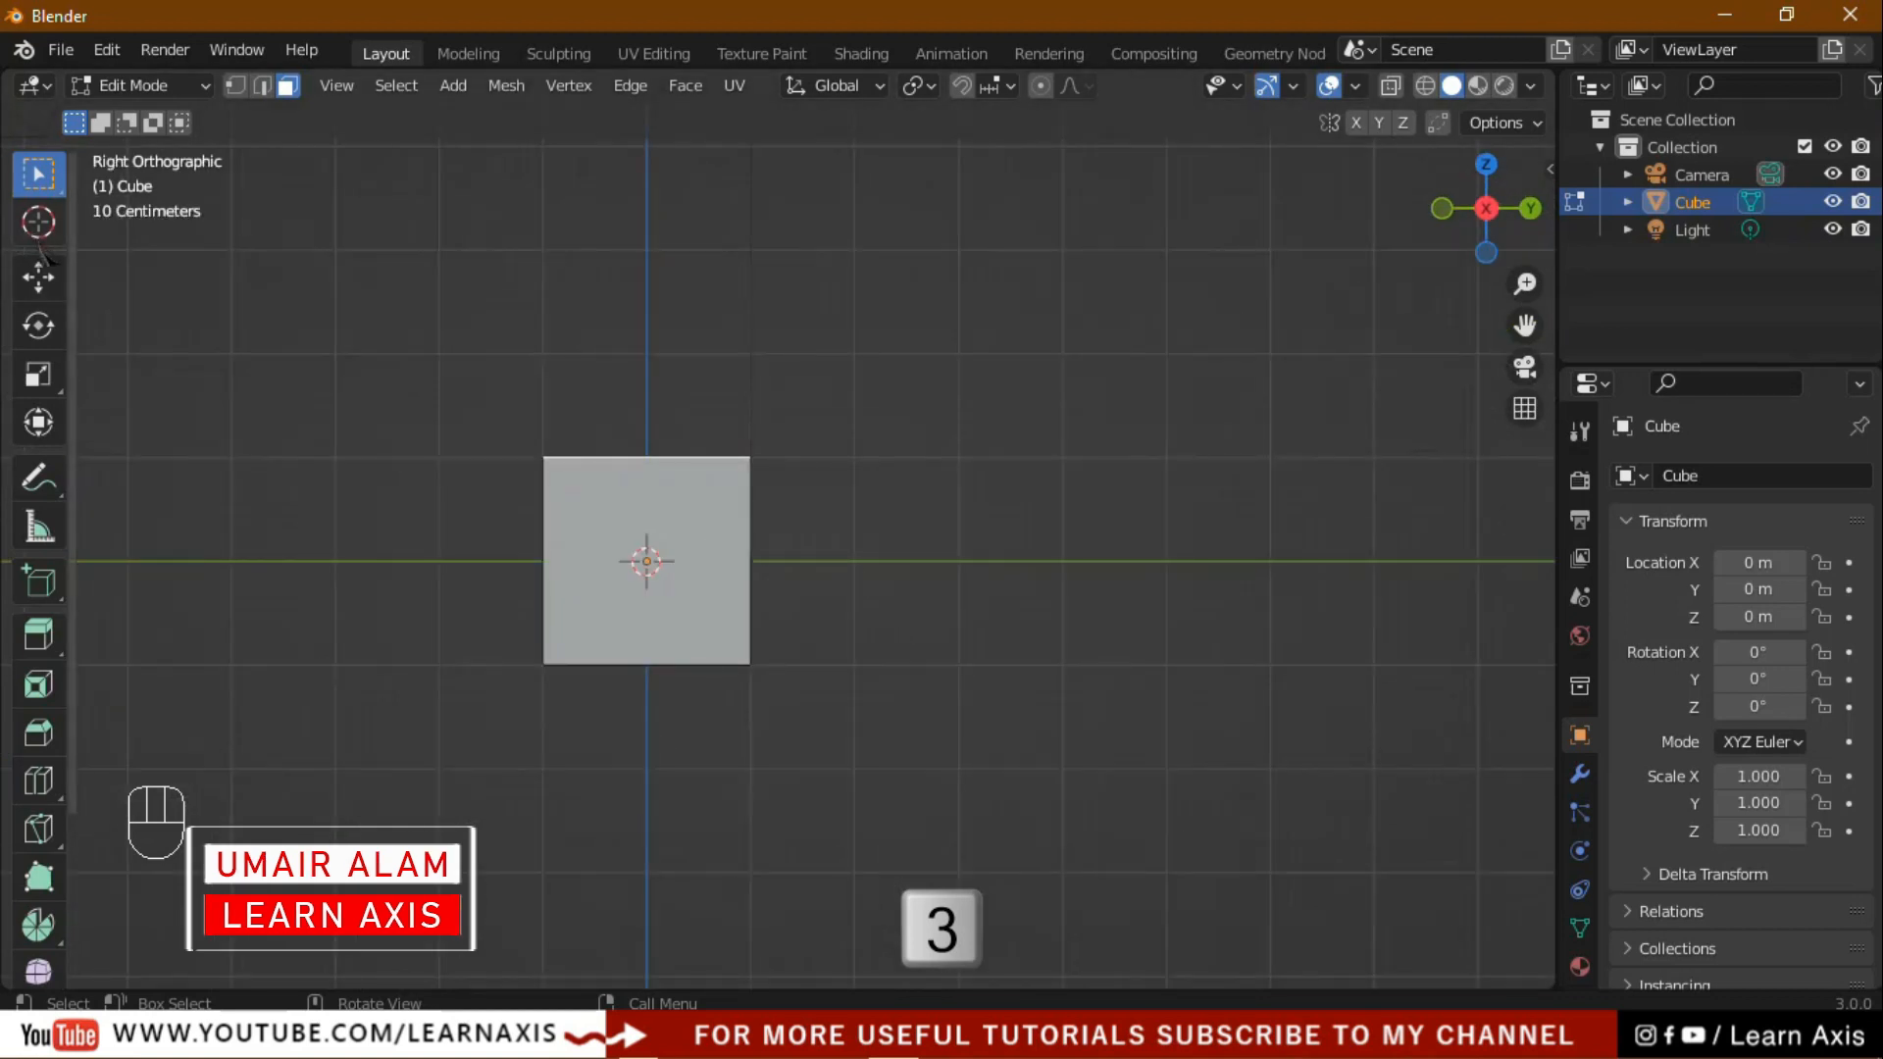
click(44, 231)
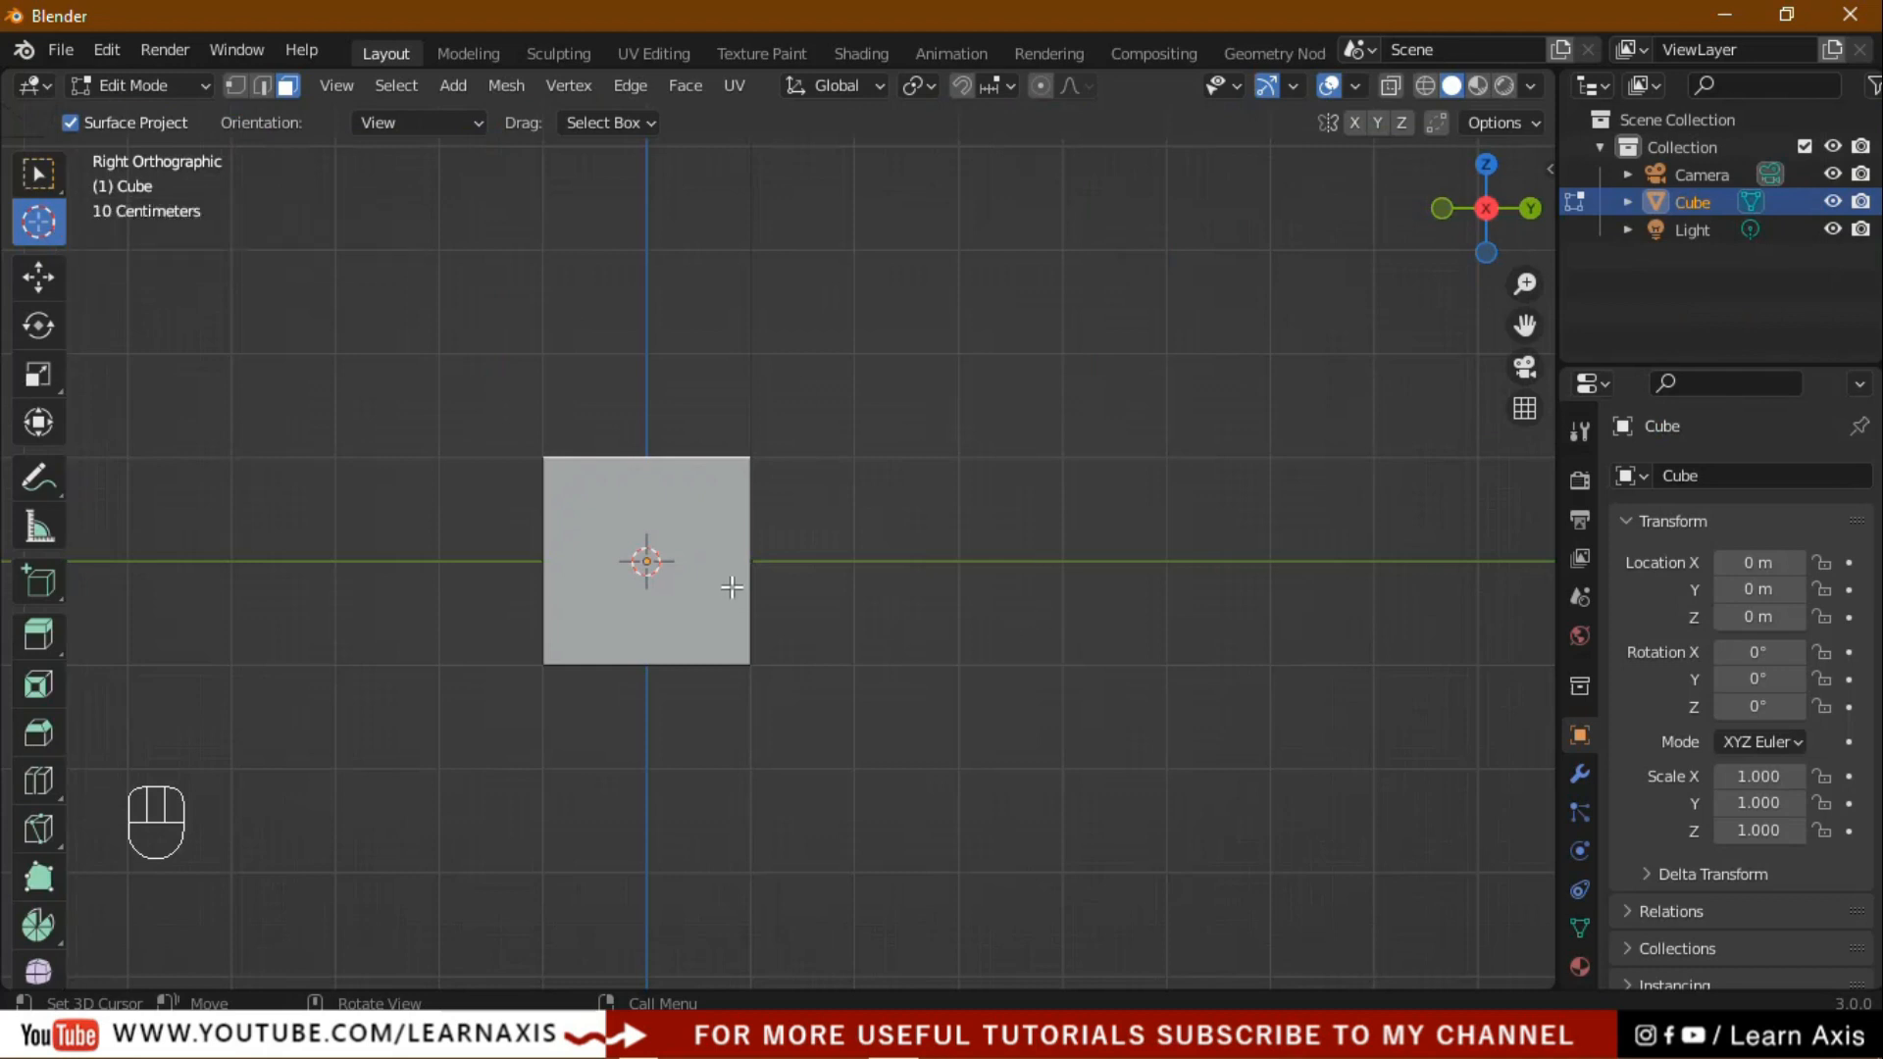
click(849, 560)
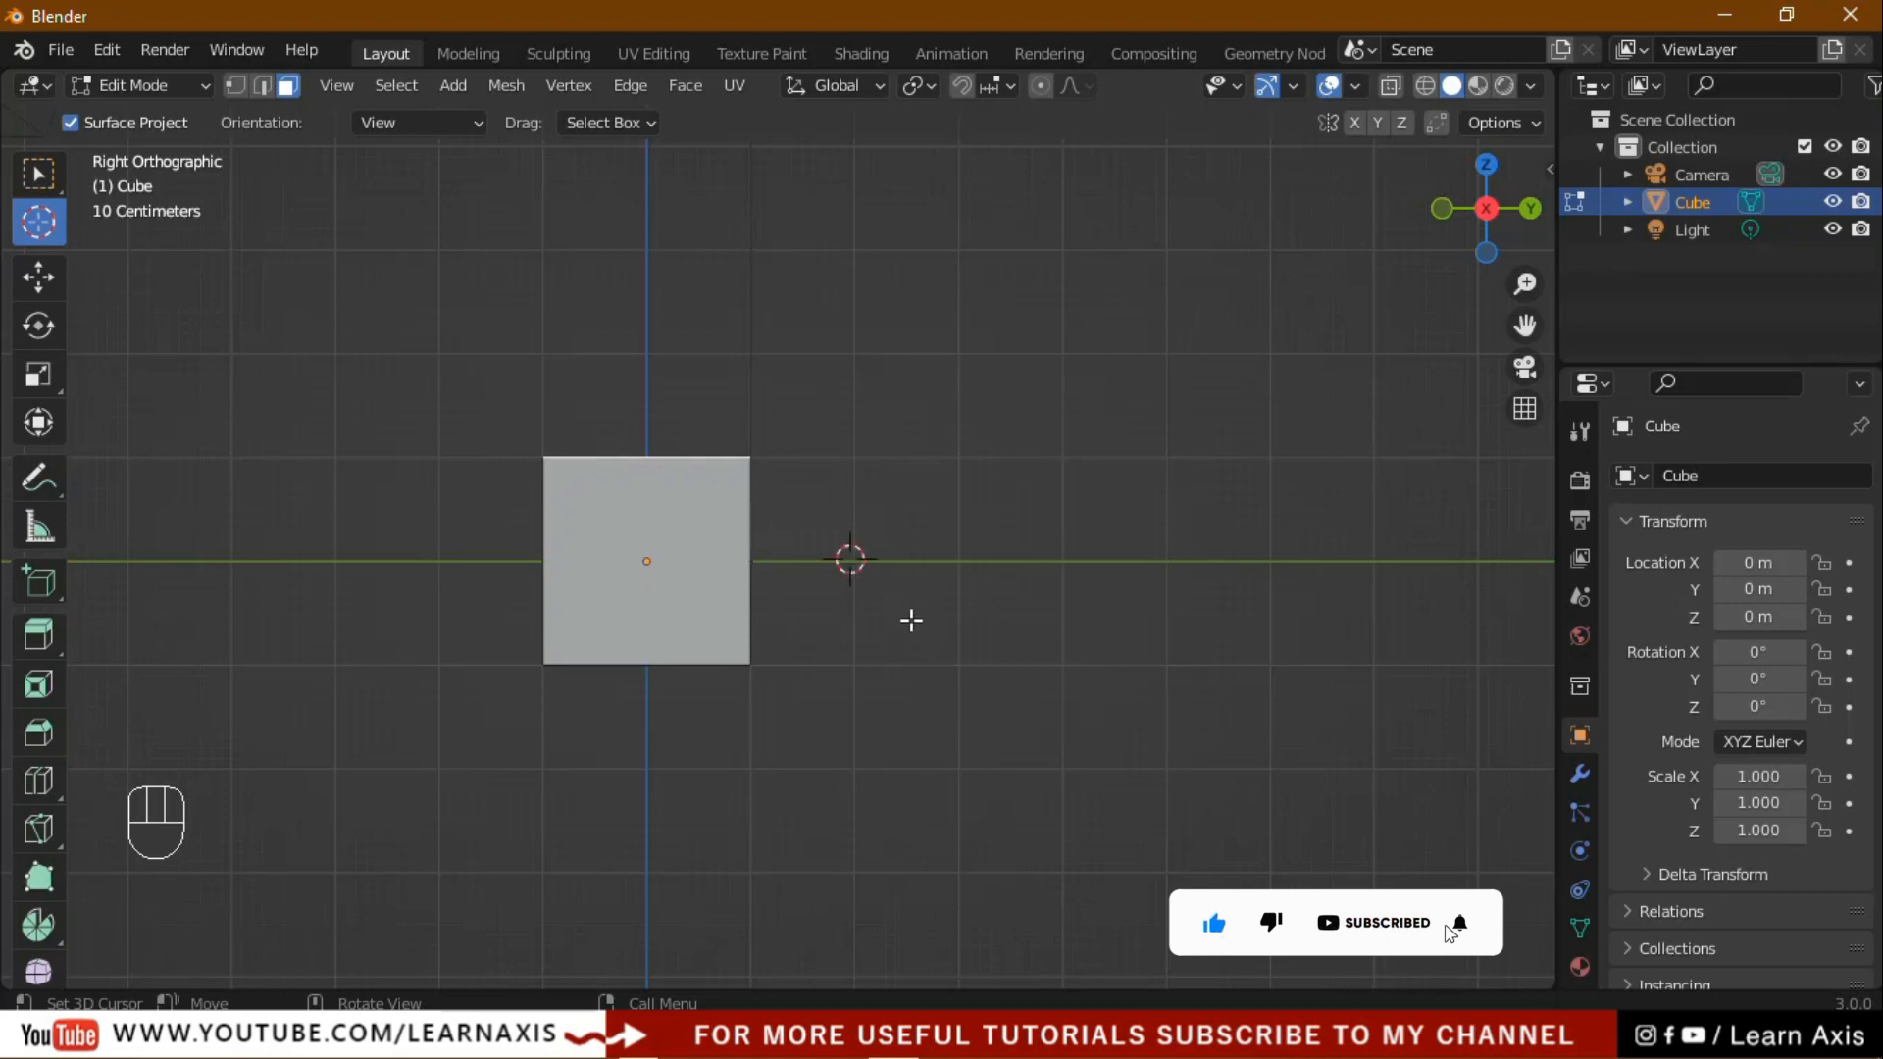
Snap the 3D cursor to the grid on the Y axis and check its position against the cube.
scroll(909, 618, up, 3)
scroll(812, 534, up, 7)
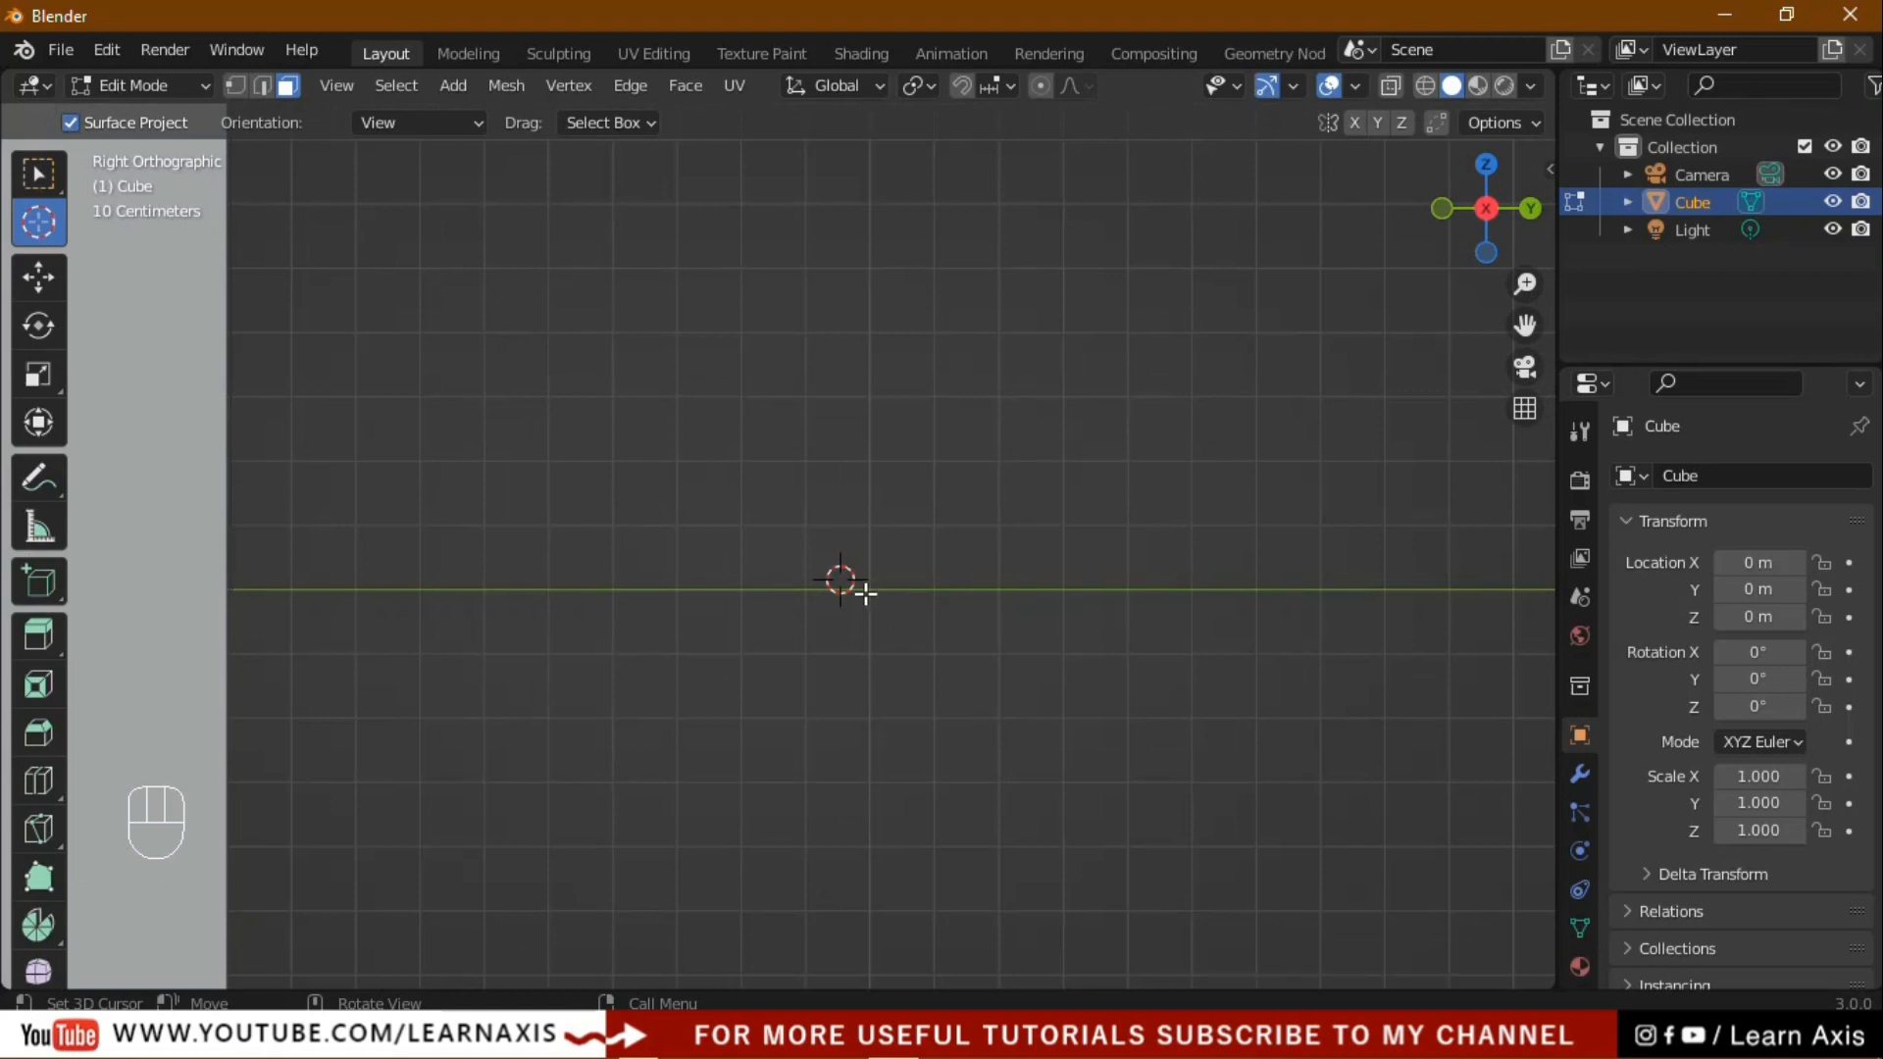
scroll(865, 592, down, 6)
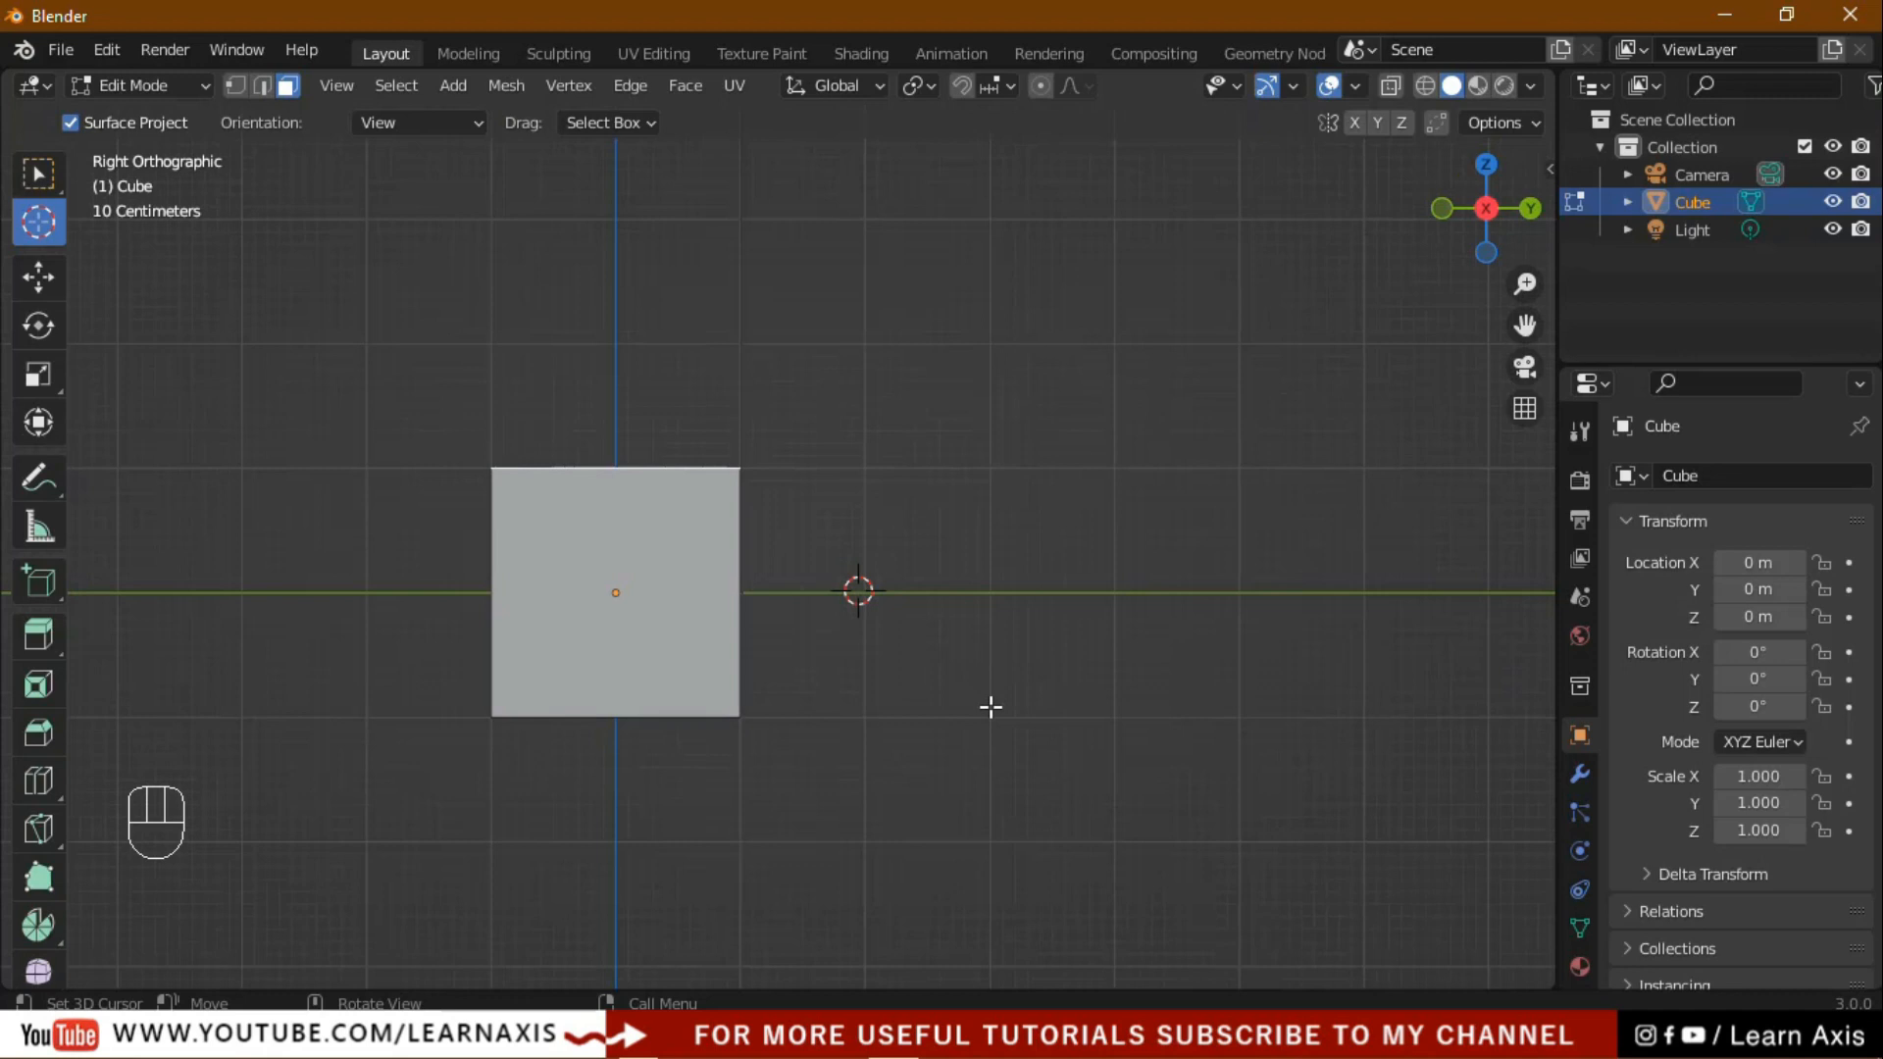
key(shift+s)
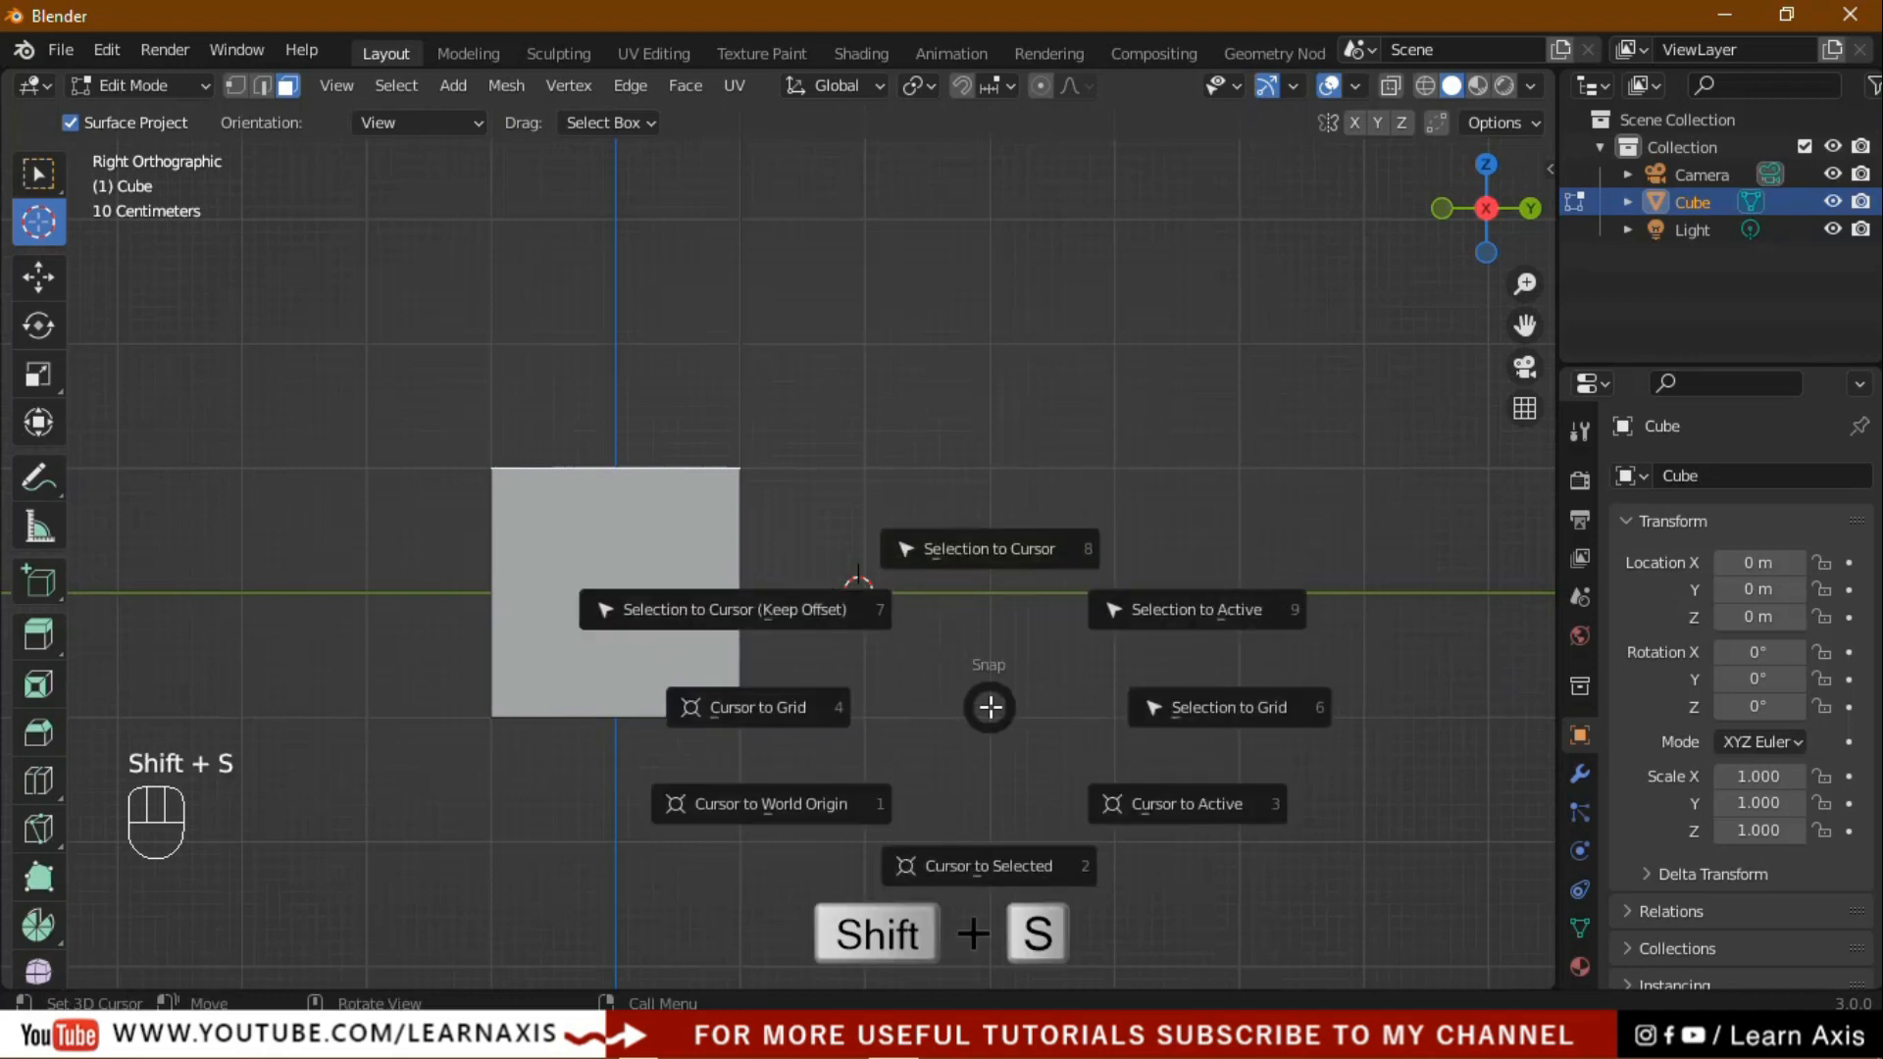
click(781, 718)
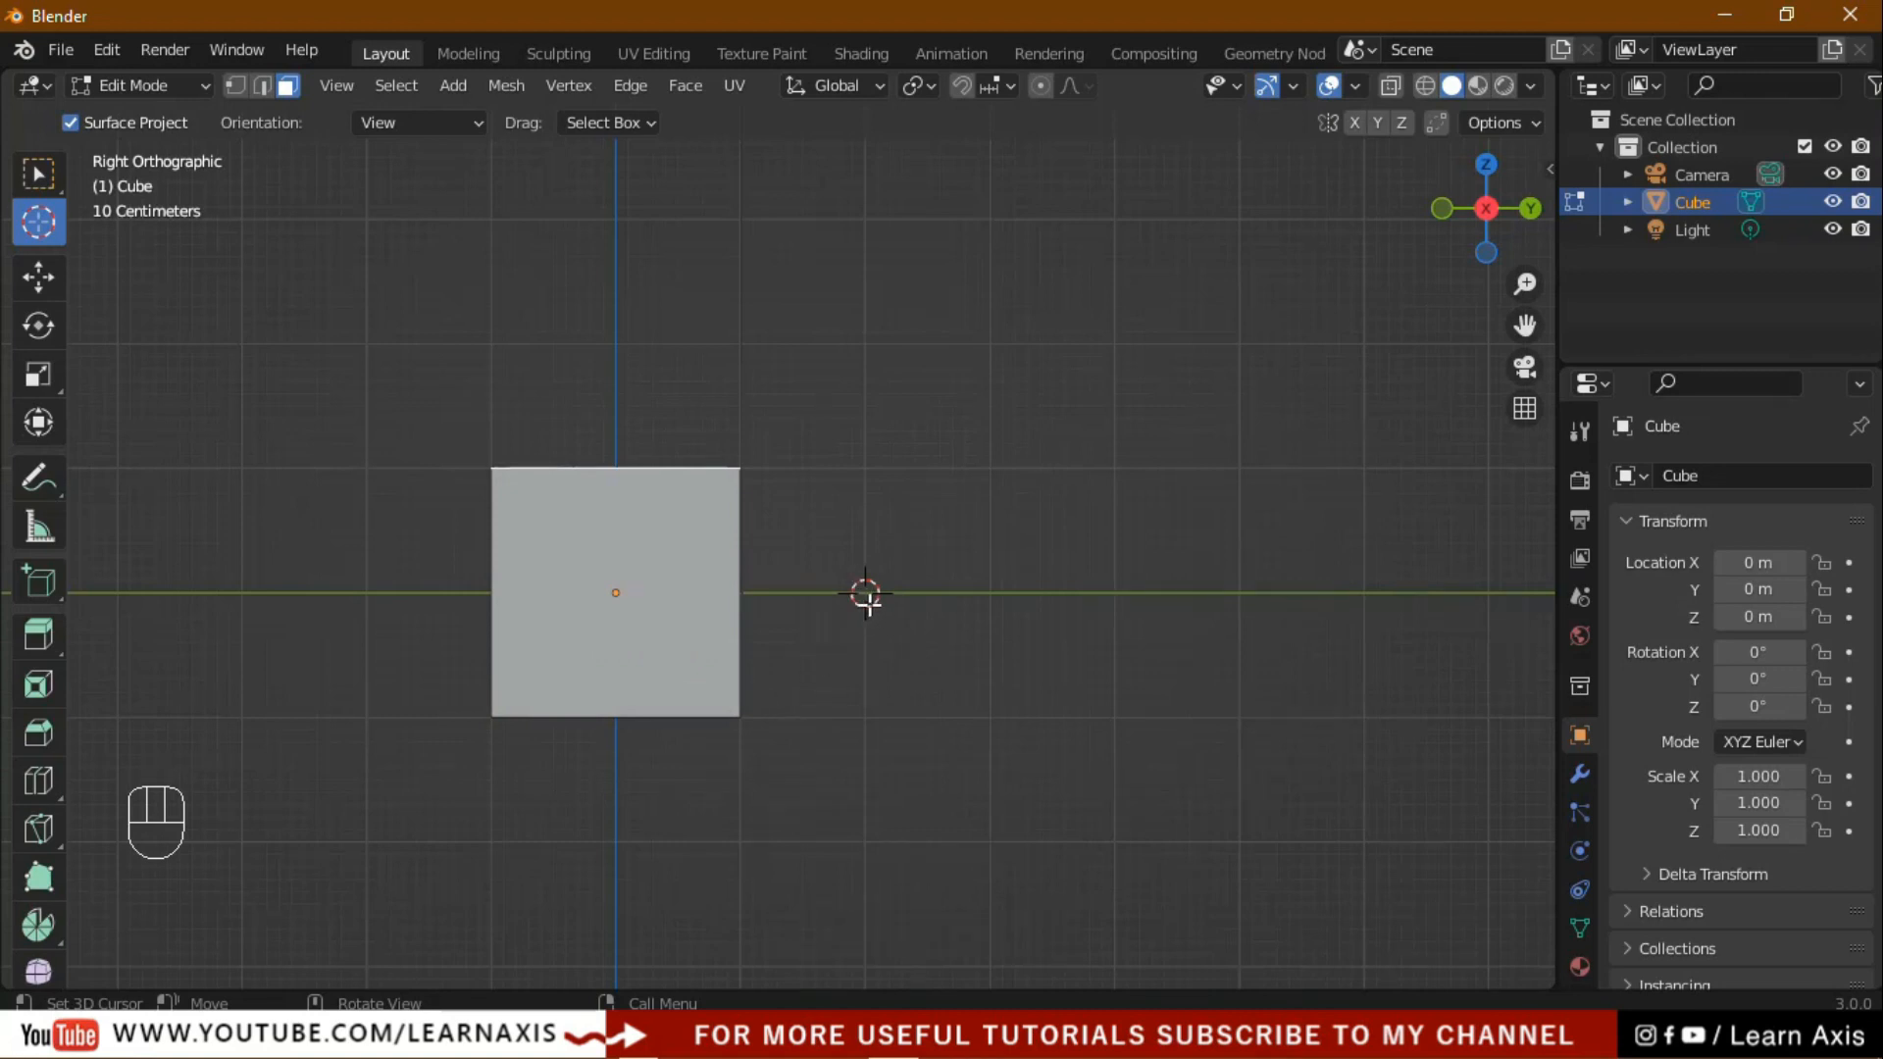
middle_drag(1054, 650, 769, 568)
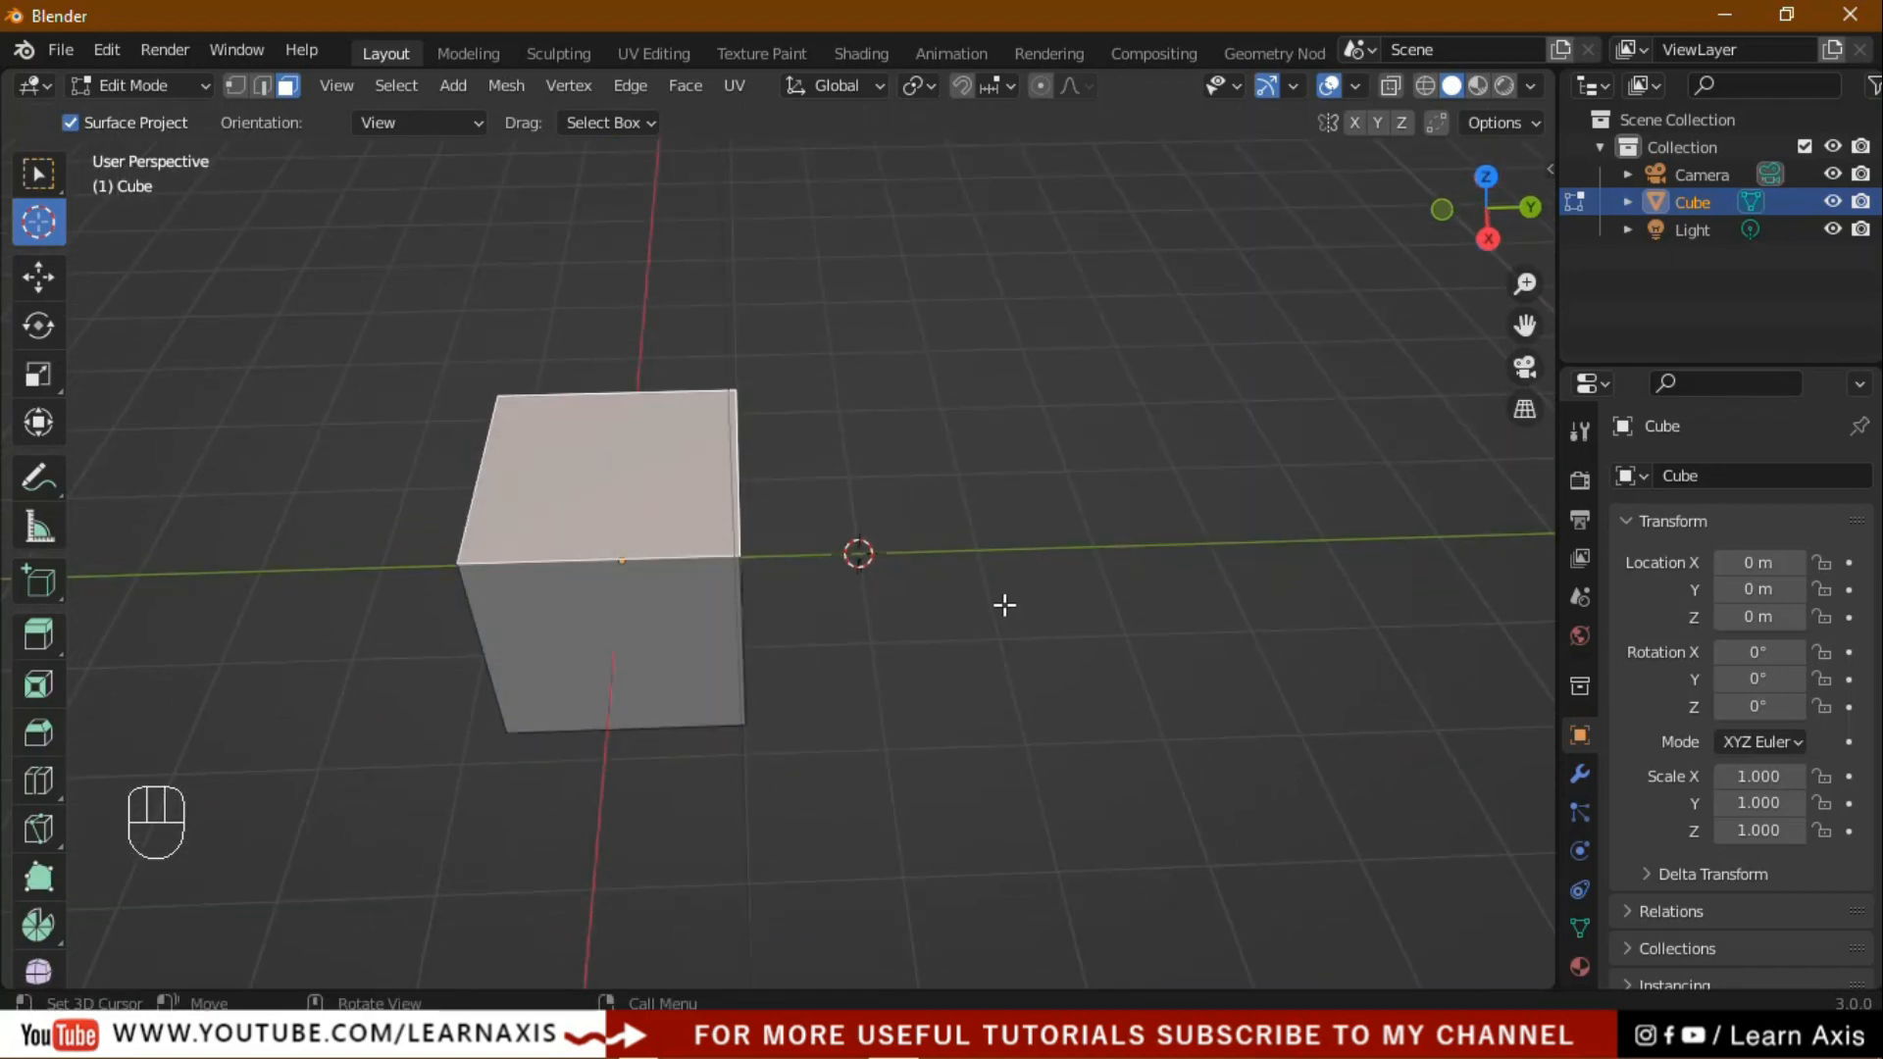
key(KP_3)
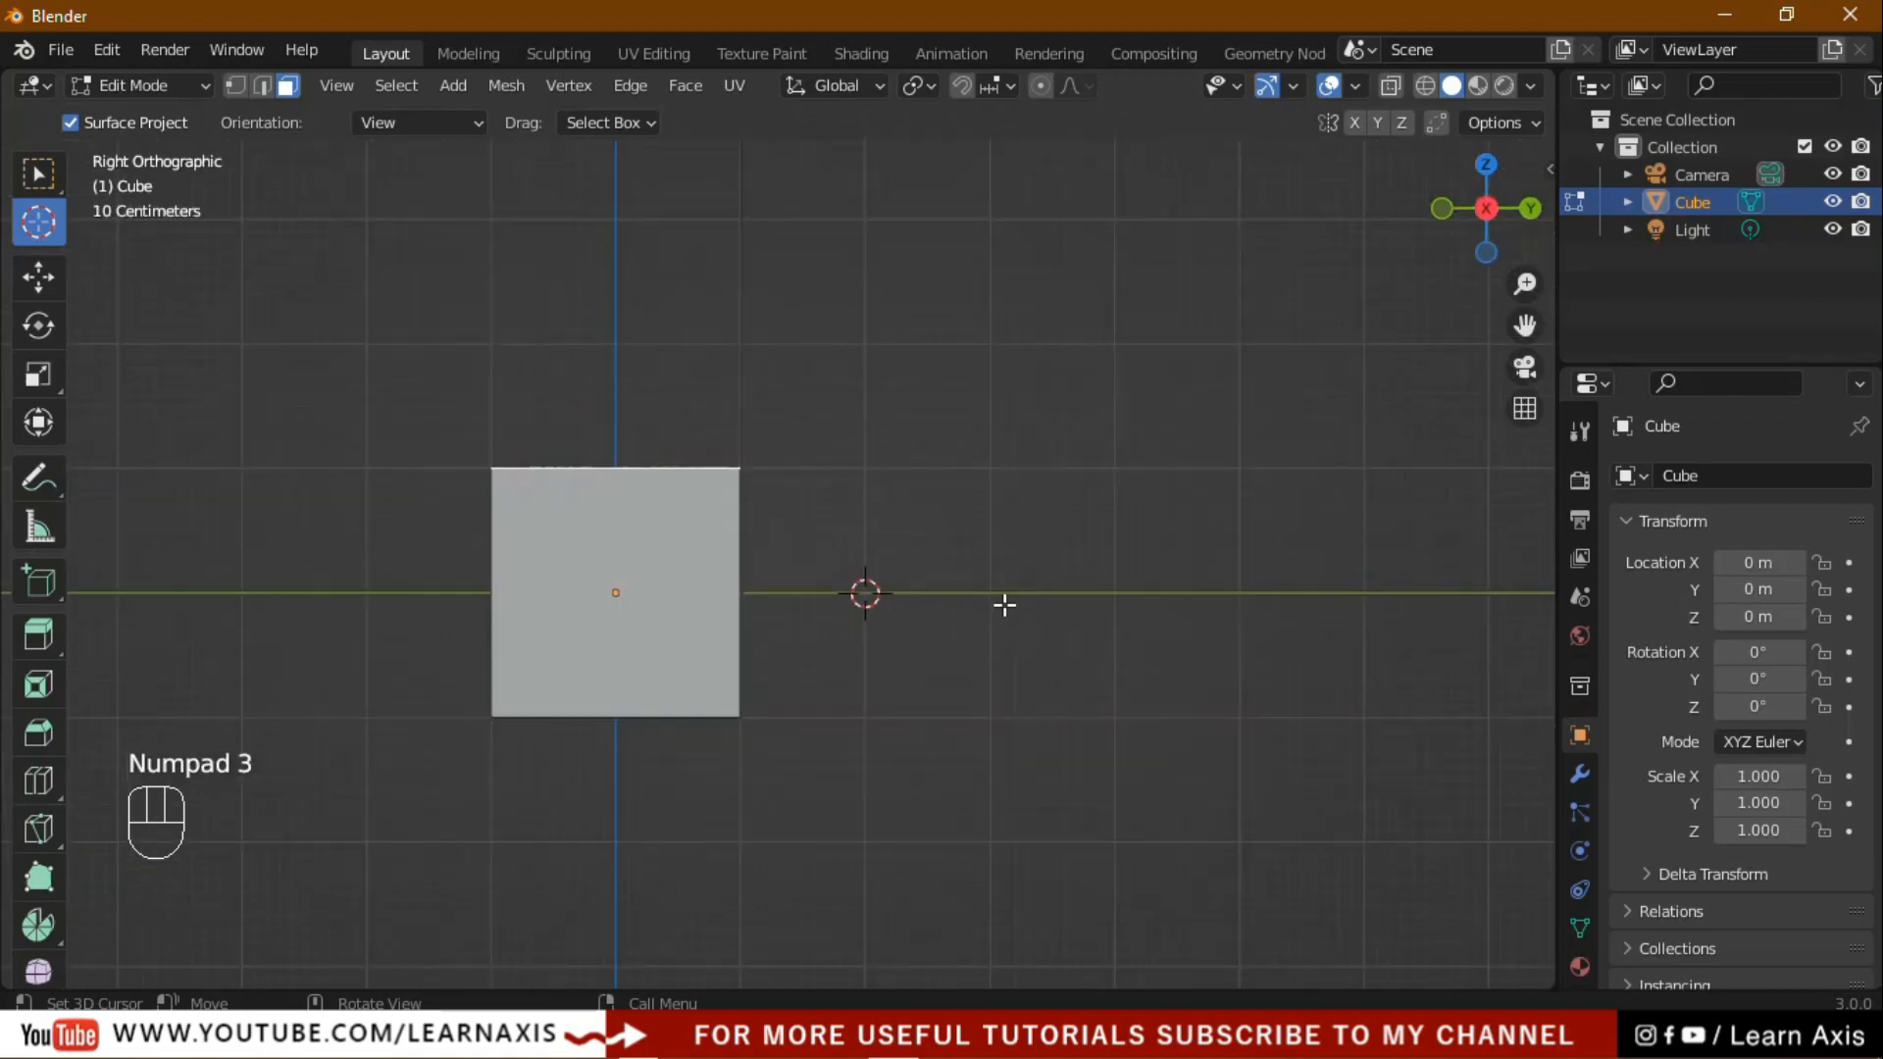
Activate the Spin tool and enable the X and Y axes in addition to Z.
click(39, 926)
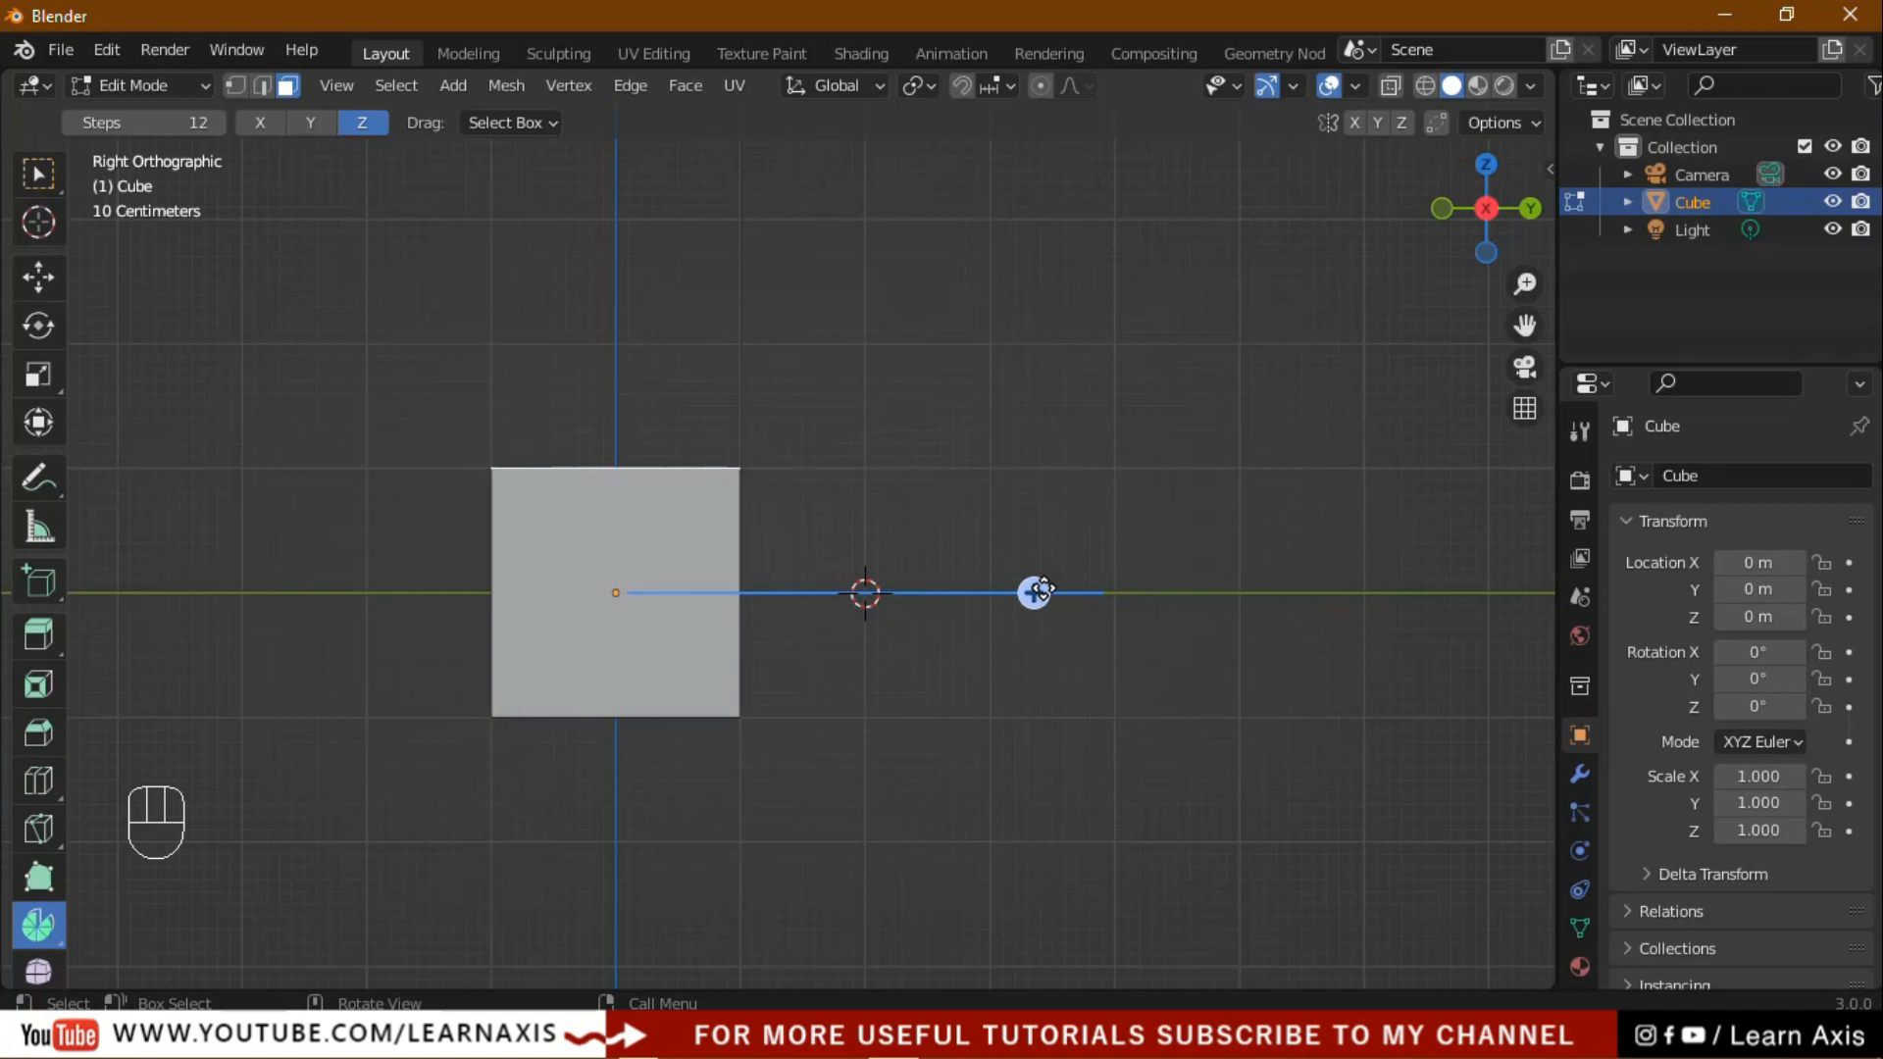
shift+click(310, 123)
shift+click(268, 130)
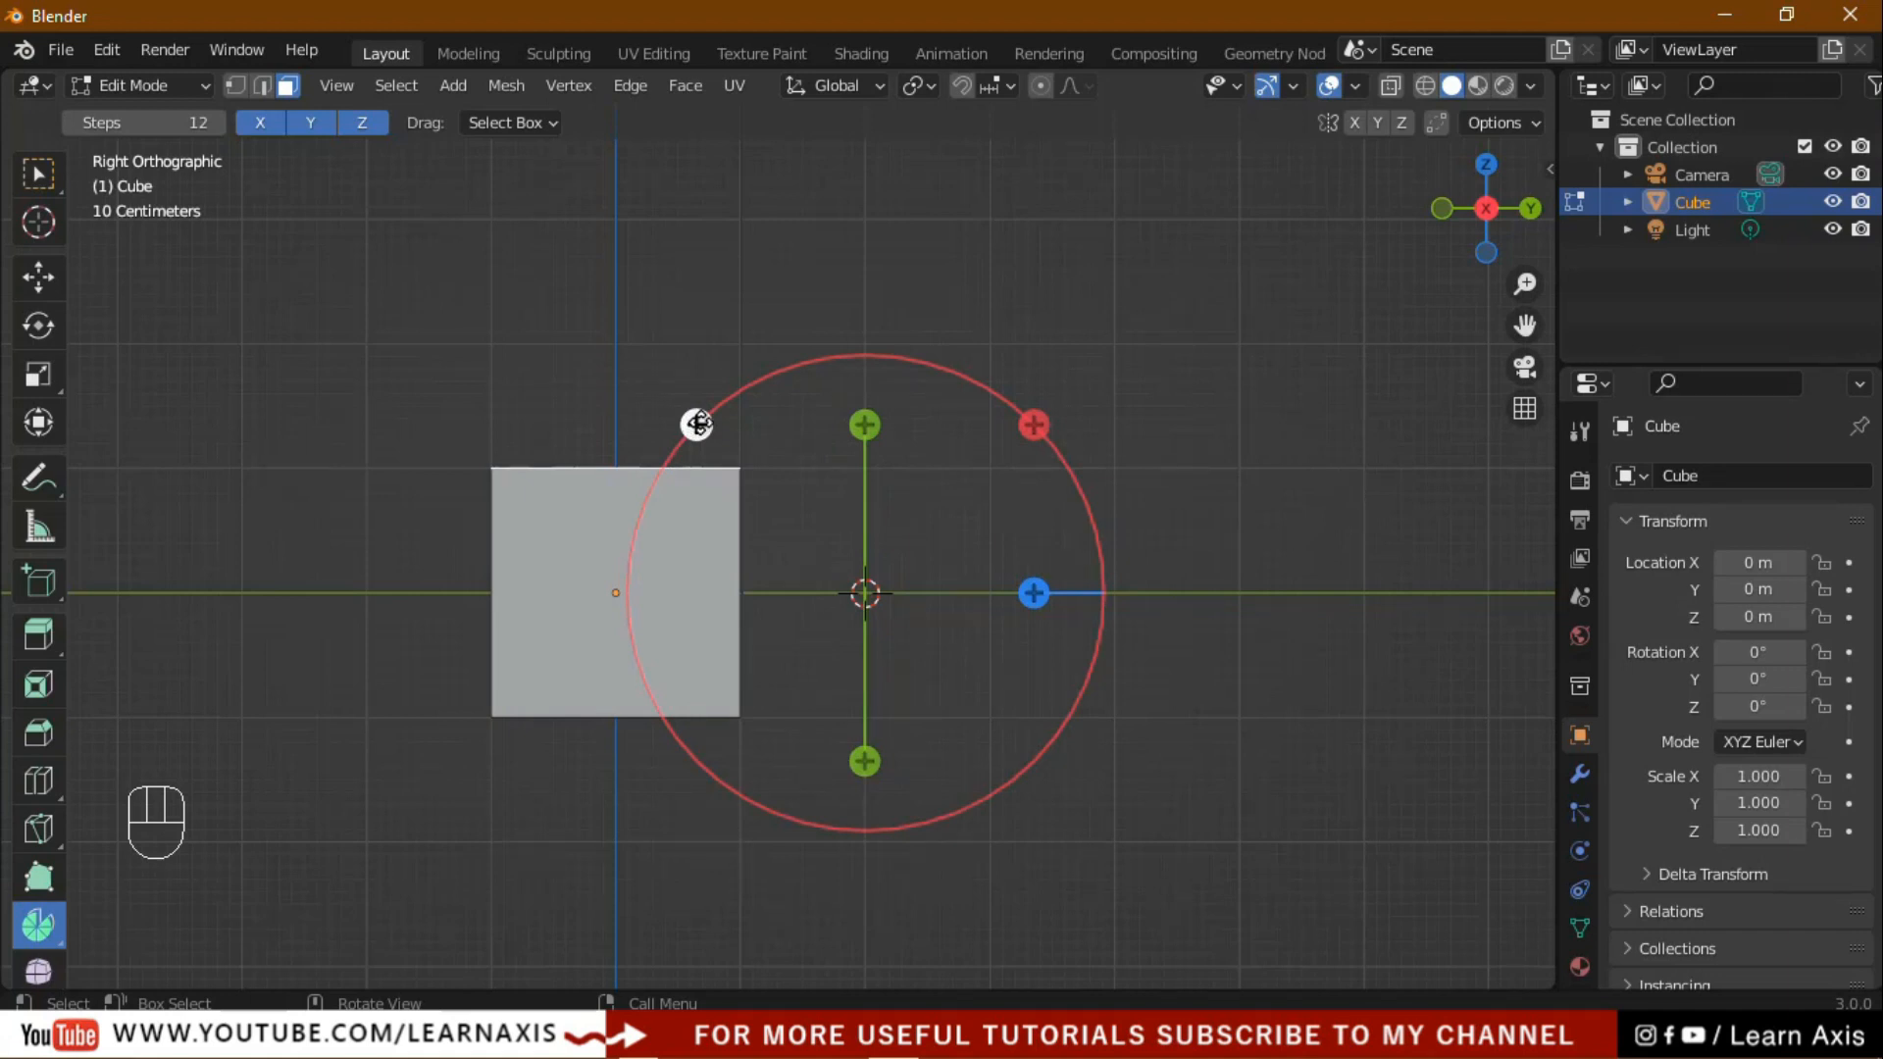
Try spinning the top face about the X axis and undo the spin.
drag(698, 423, 702, 422)
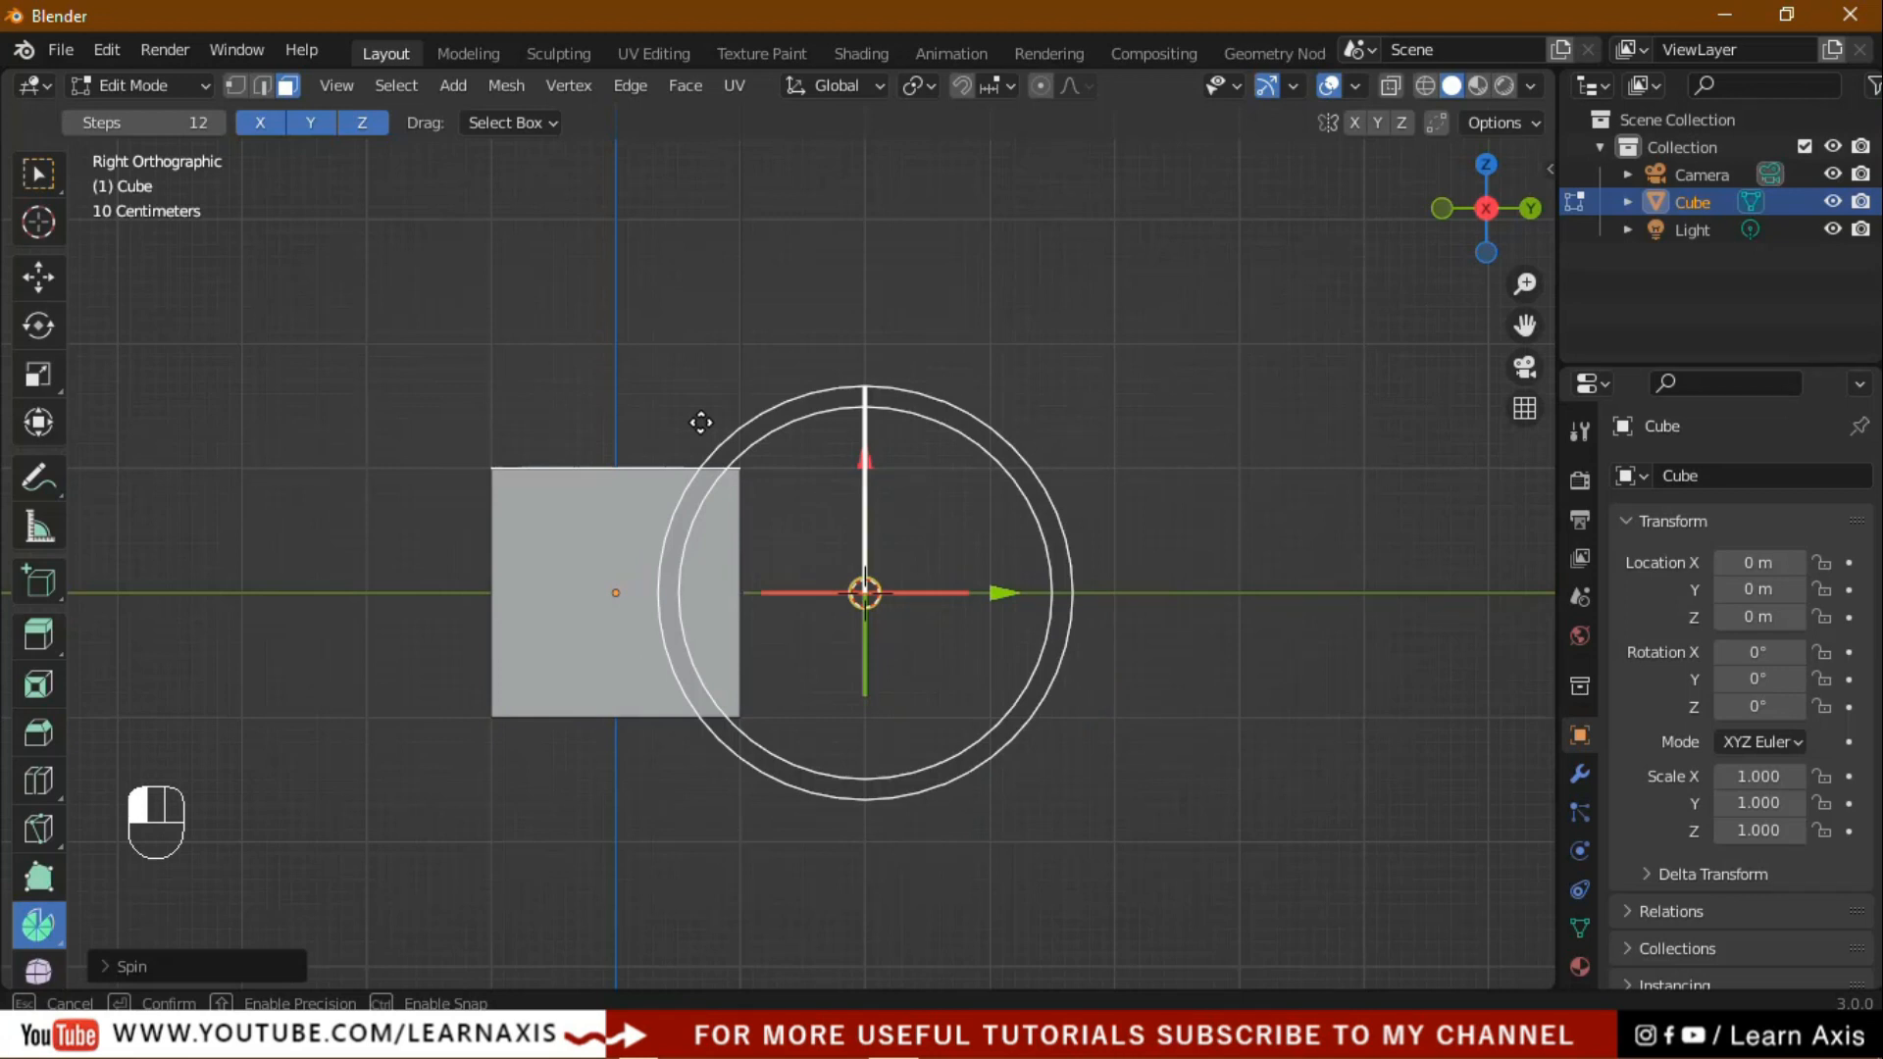
drag(701, 422, 956, 299)
key(ctrl+z)
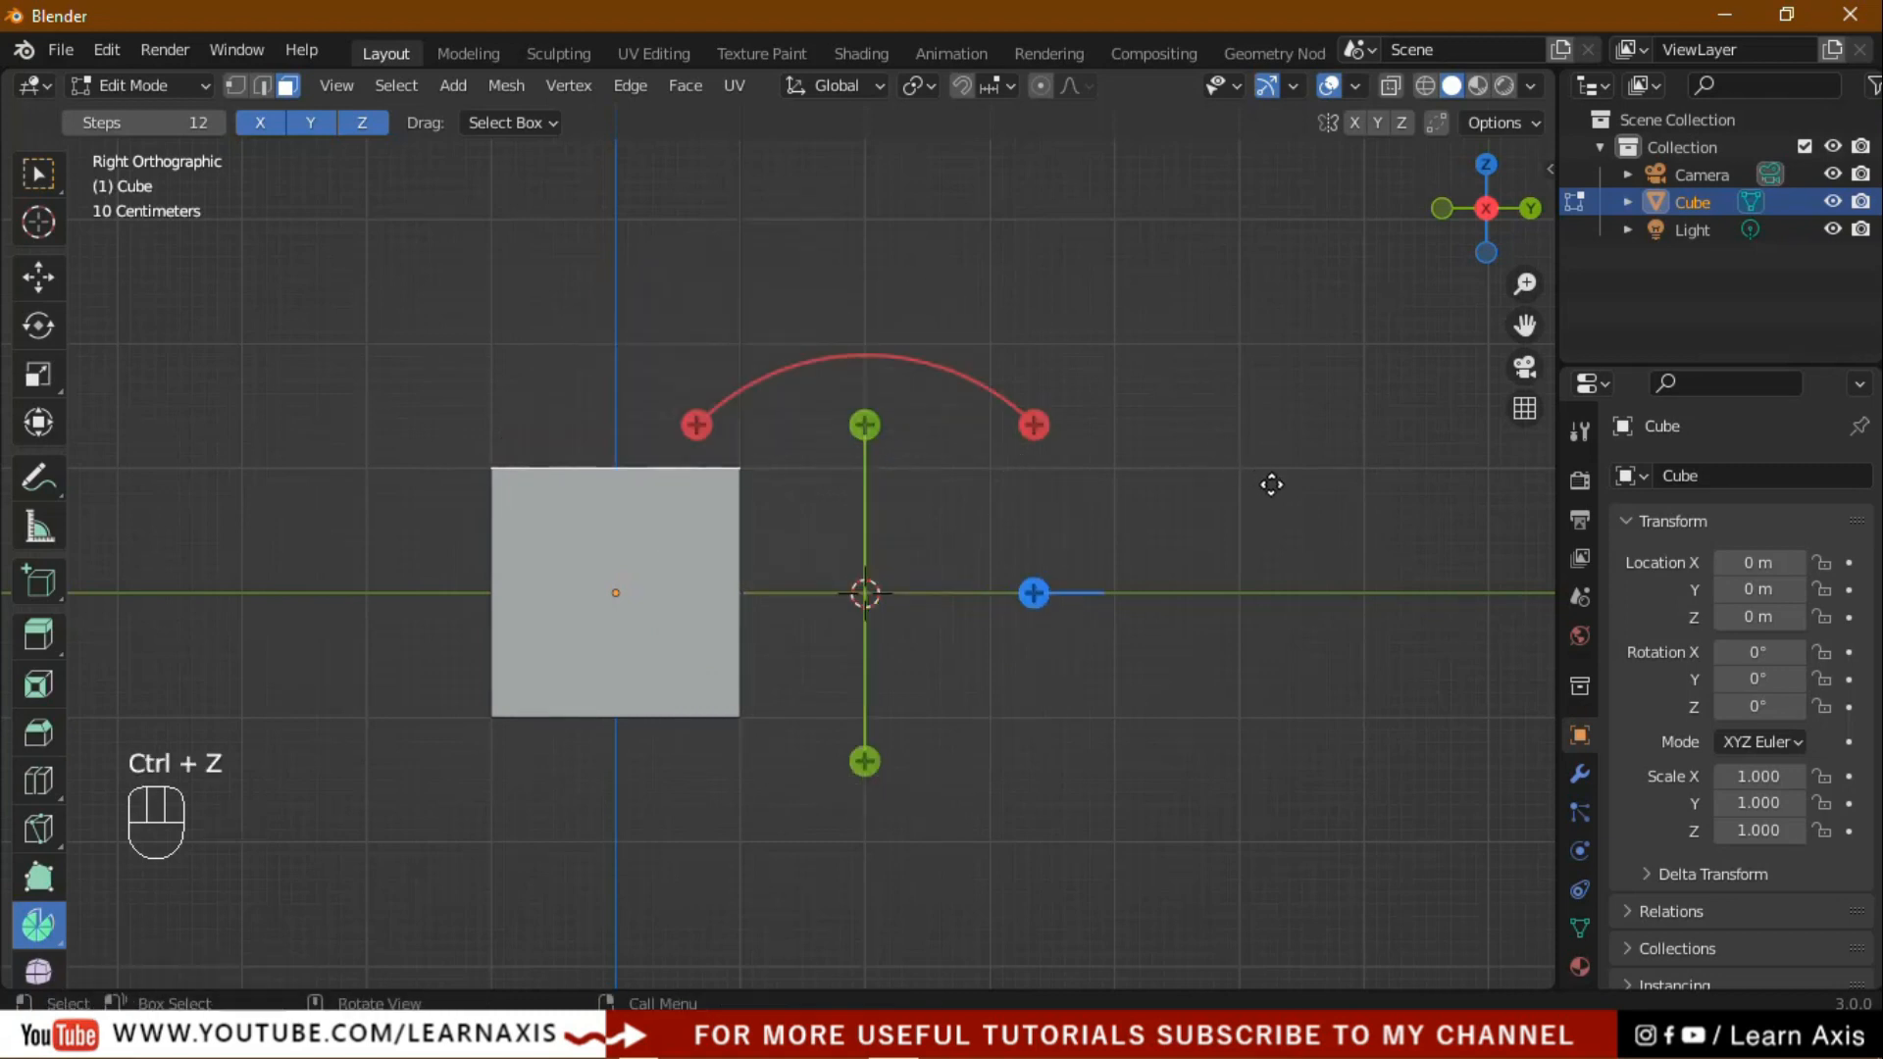
Place the 3D cursor level with the cube's top face at about Y 1.99 m, Z 1 m, and limit the Spin tool to the X axis.
key(shift)
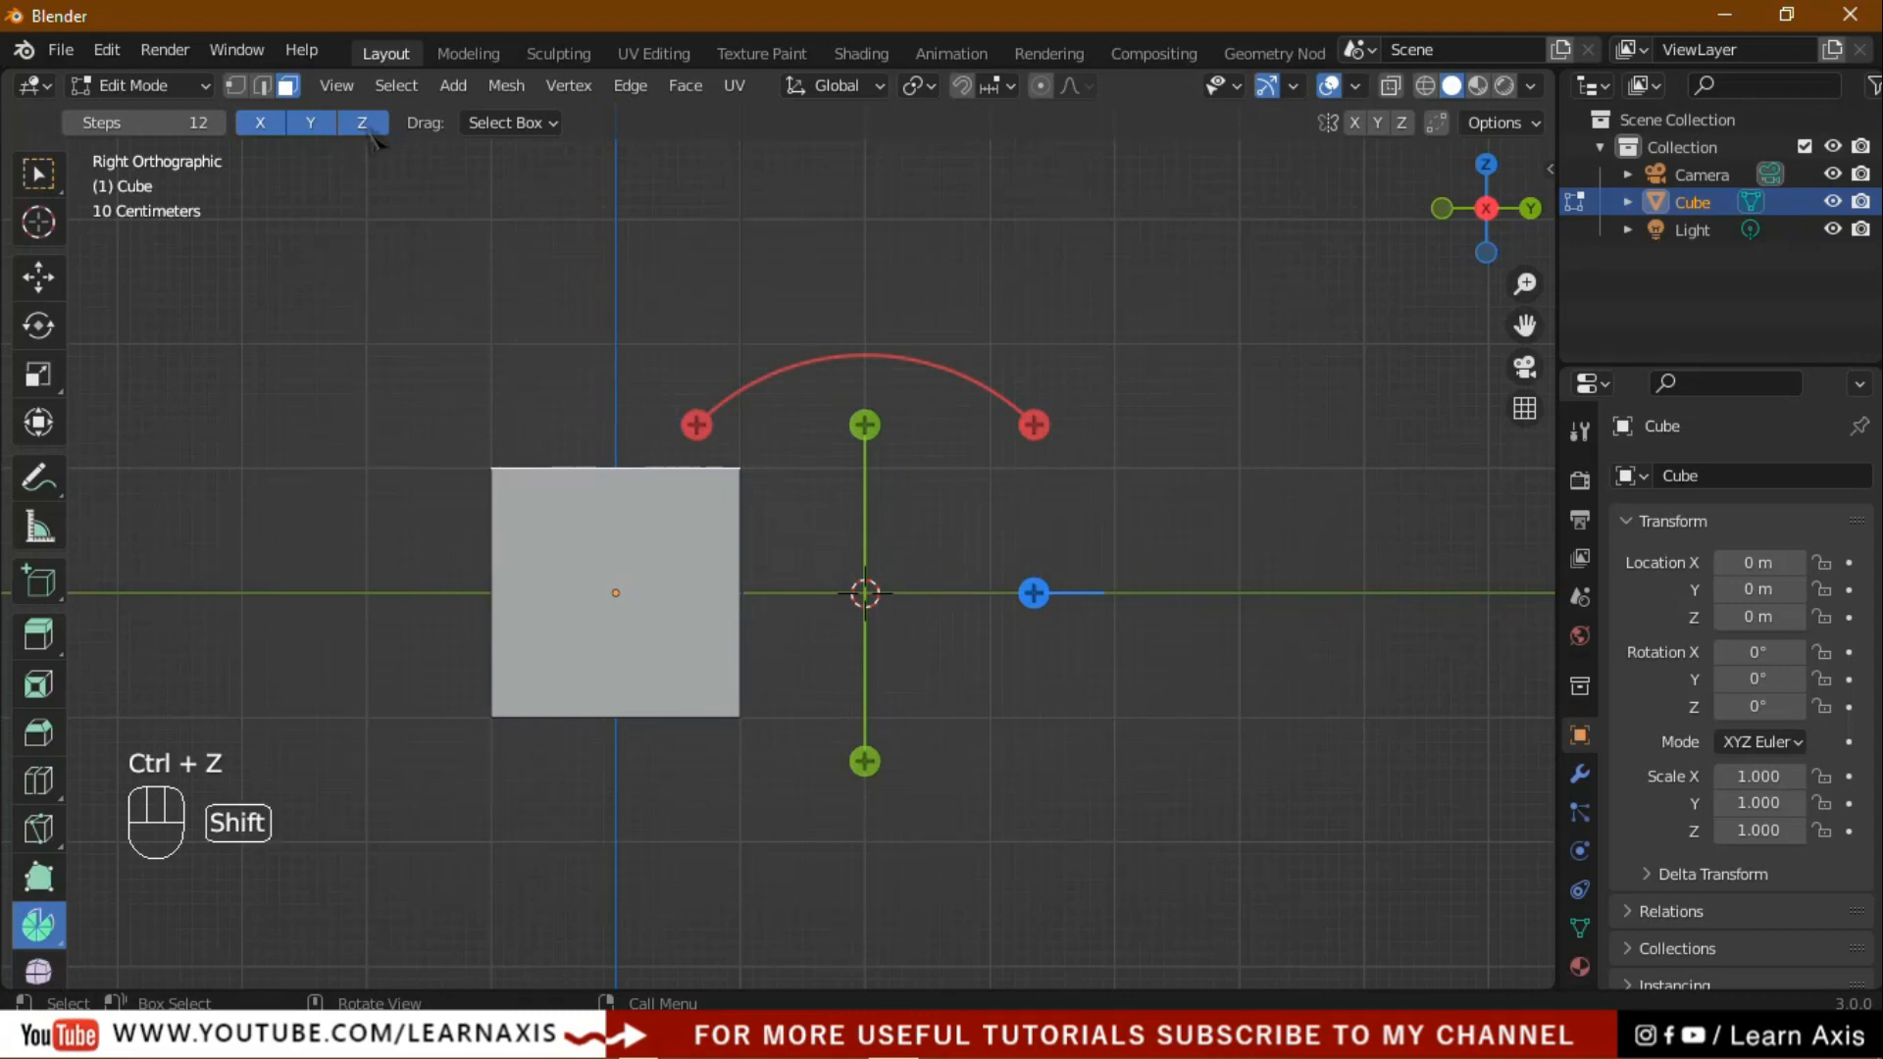
shift+click(359, 124)
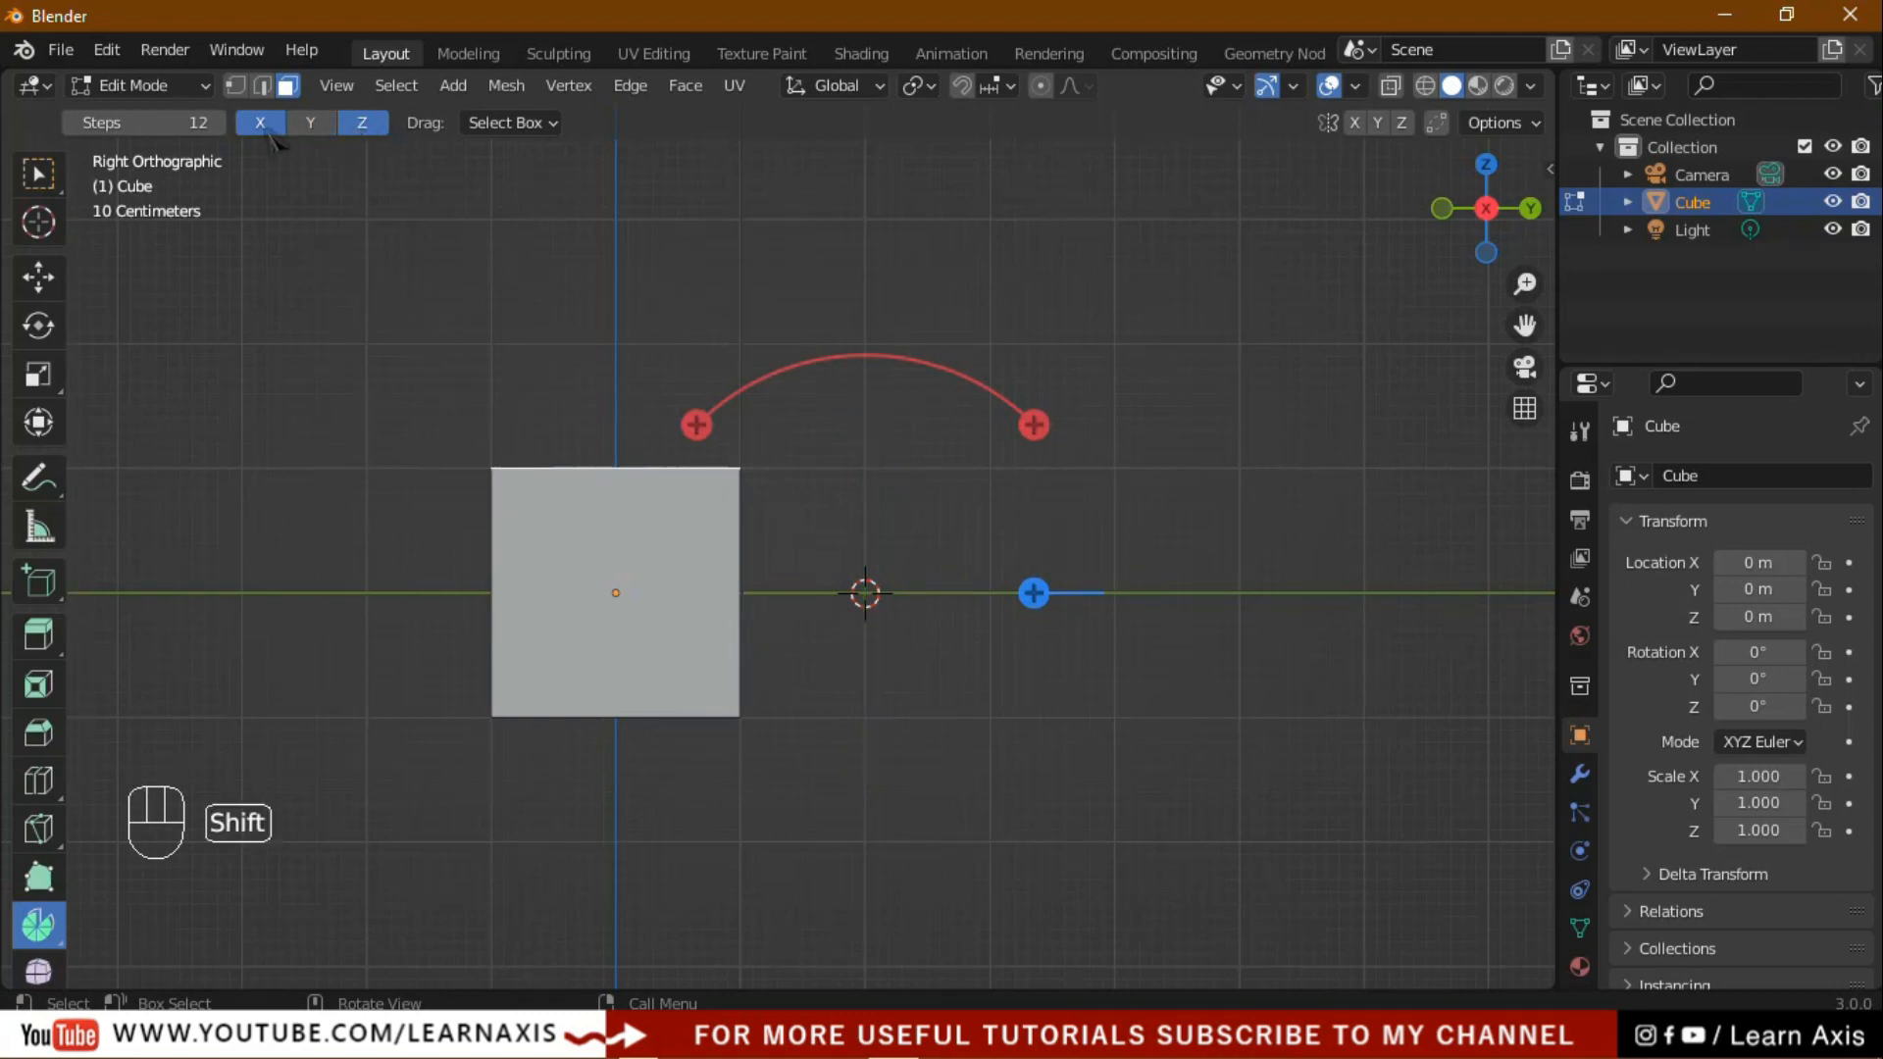
shift+click(377, 131)
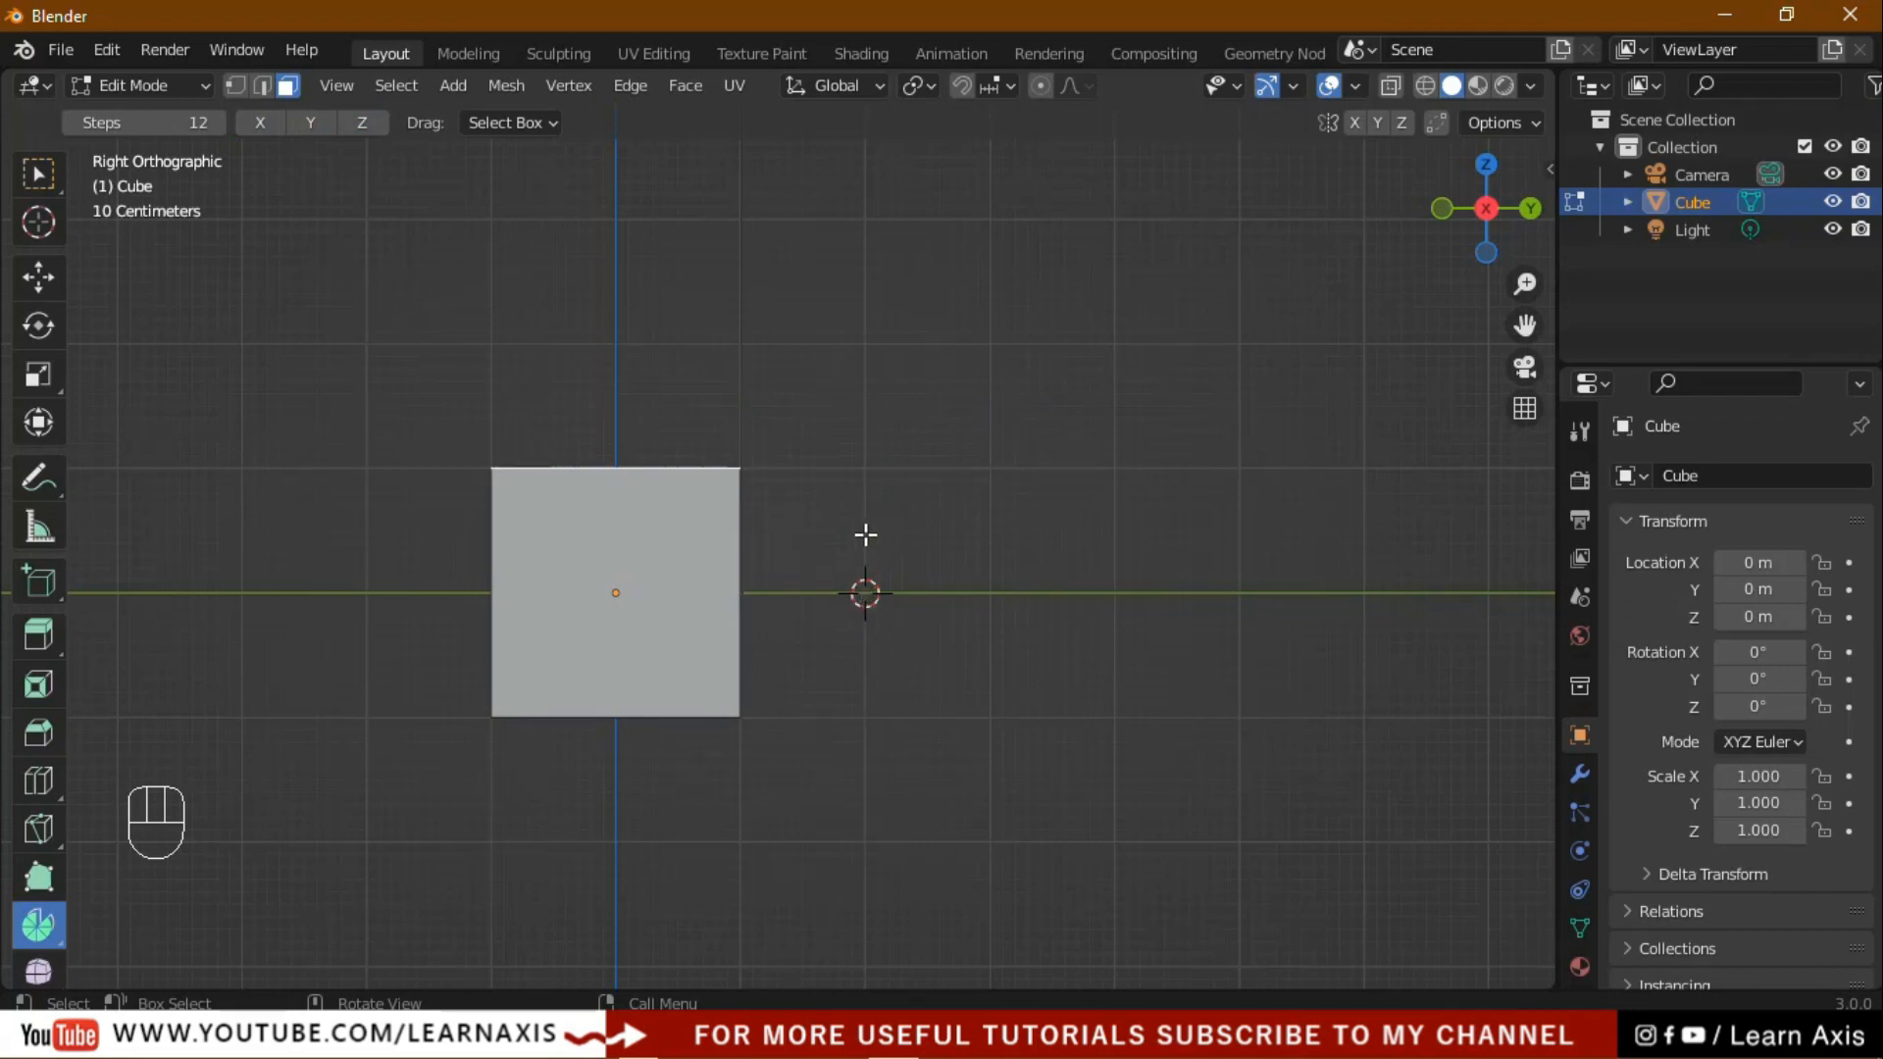
shift+right_click(864, 468)
click(260, 123)
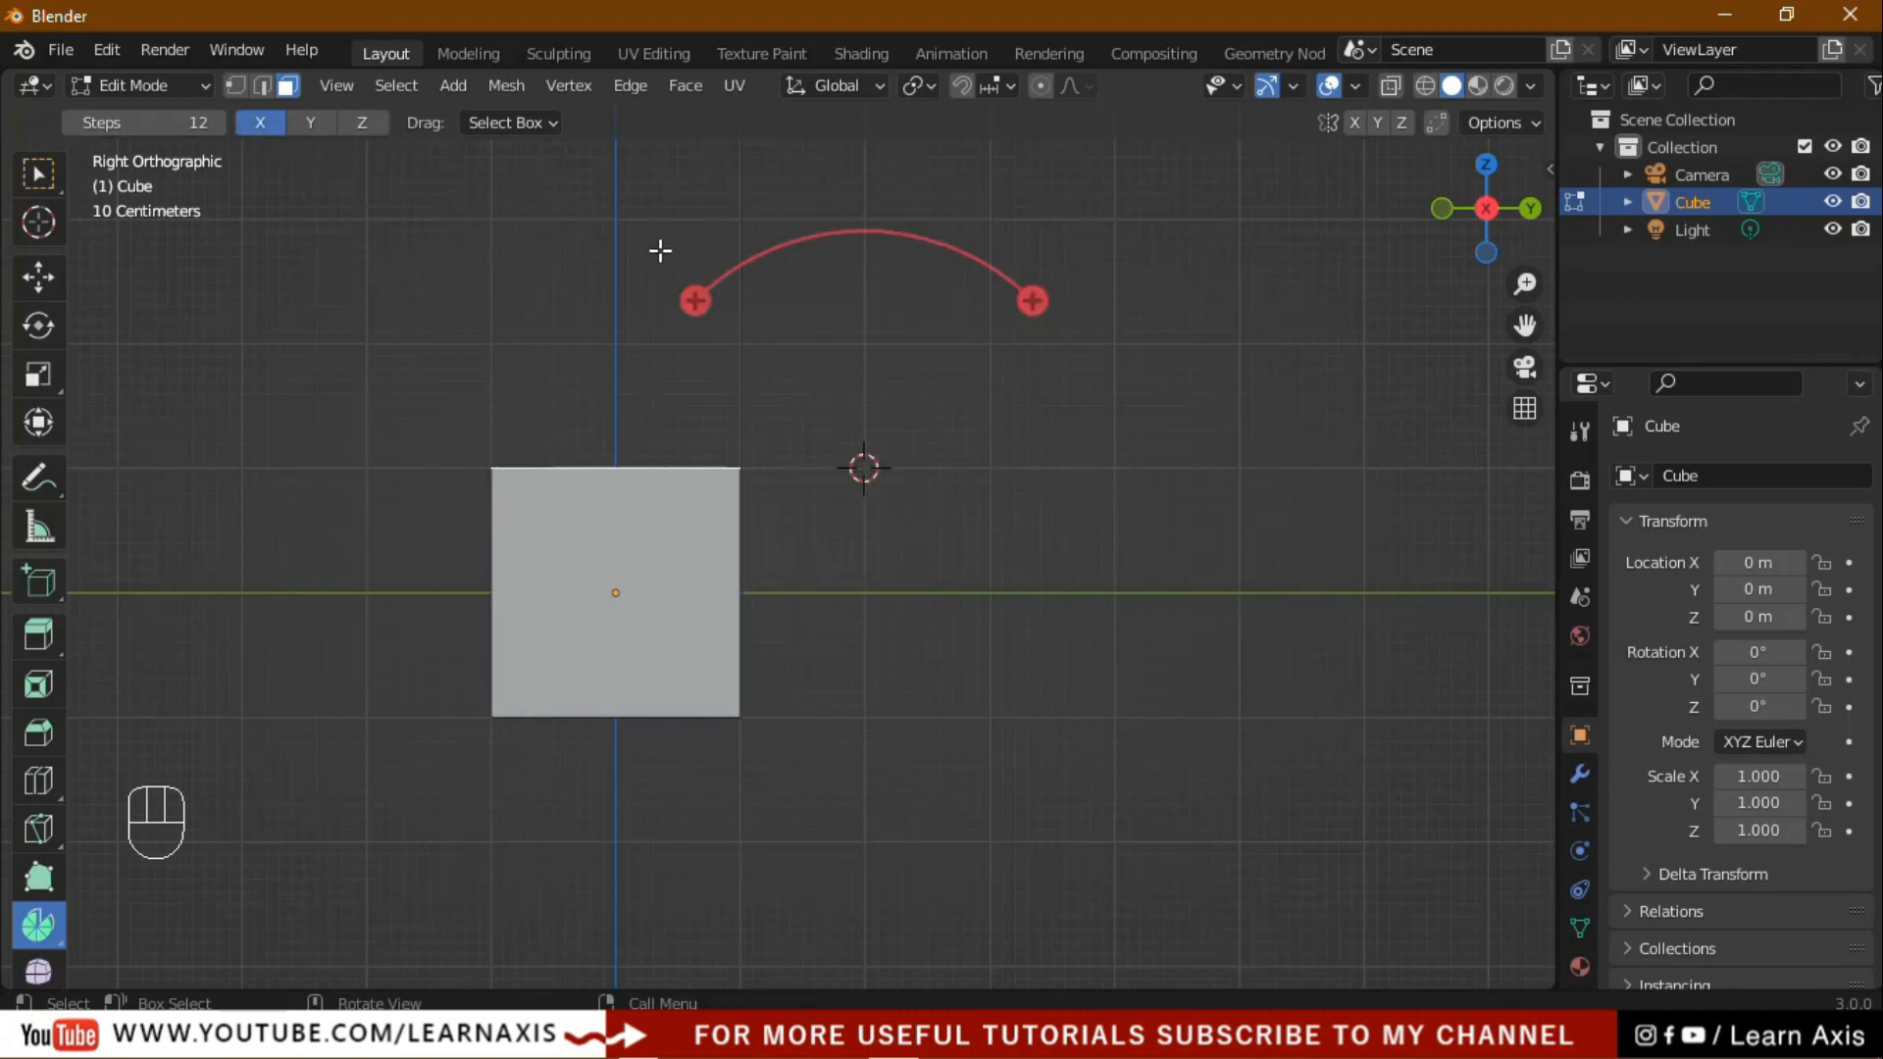
Spin the top face around the 3D cursor about the X axis with snapping, to an angle of -180°.
click(696, 300)
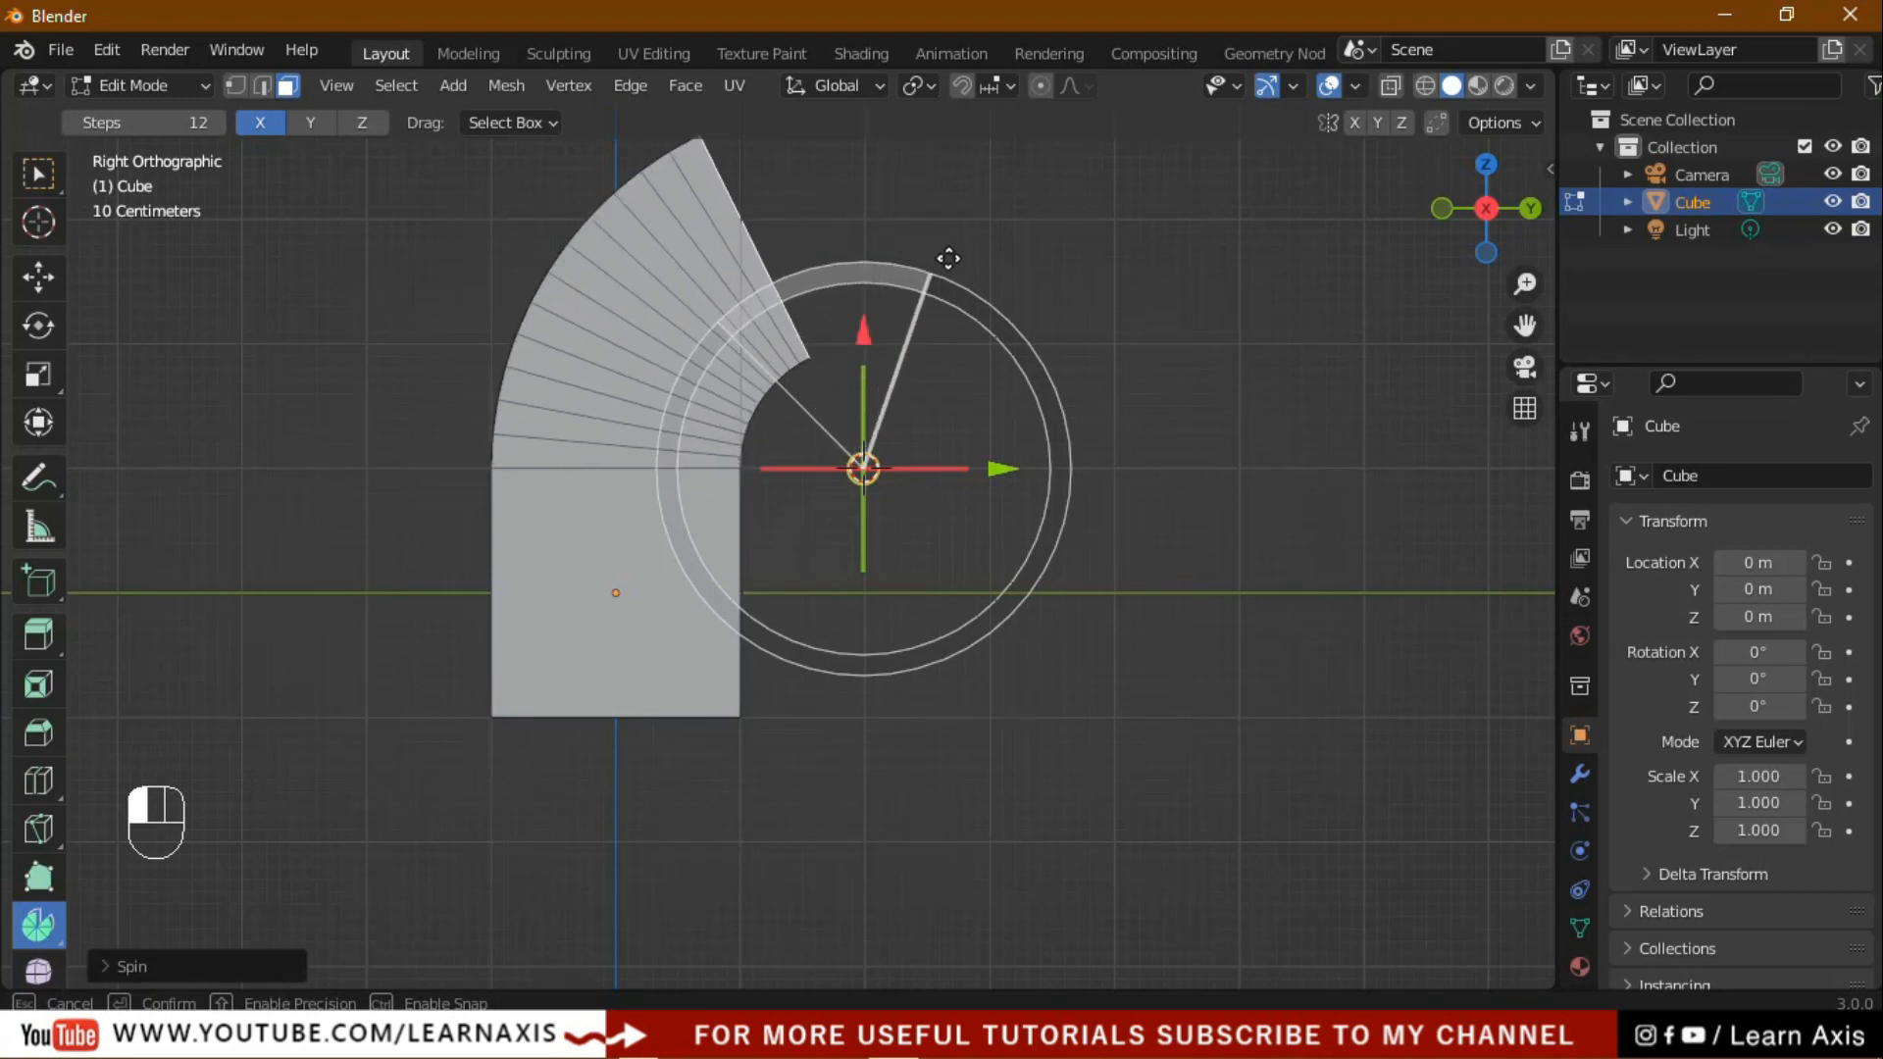
drag(1053, 301, 1162, 744)
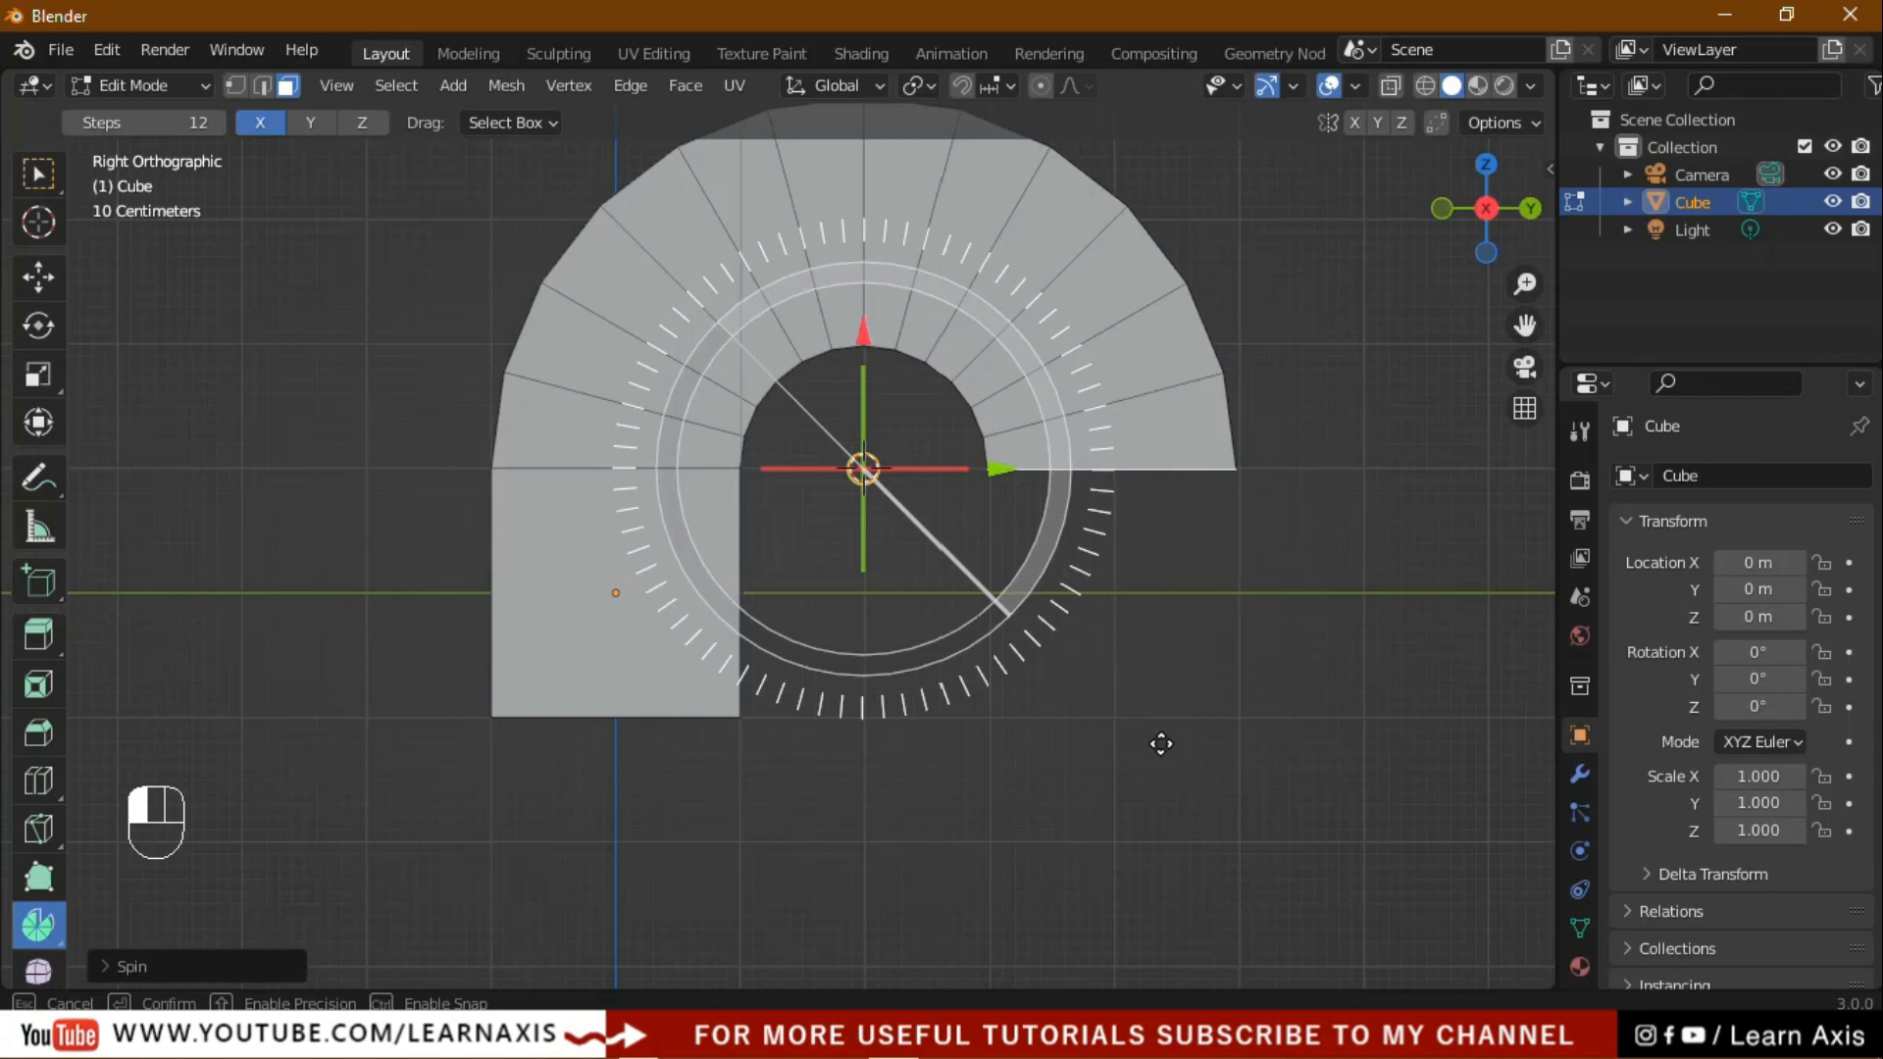
ctrl+drag(1161, 745, 1162, 745)
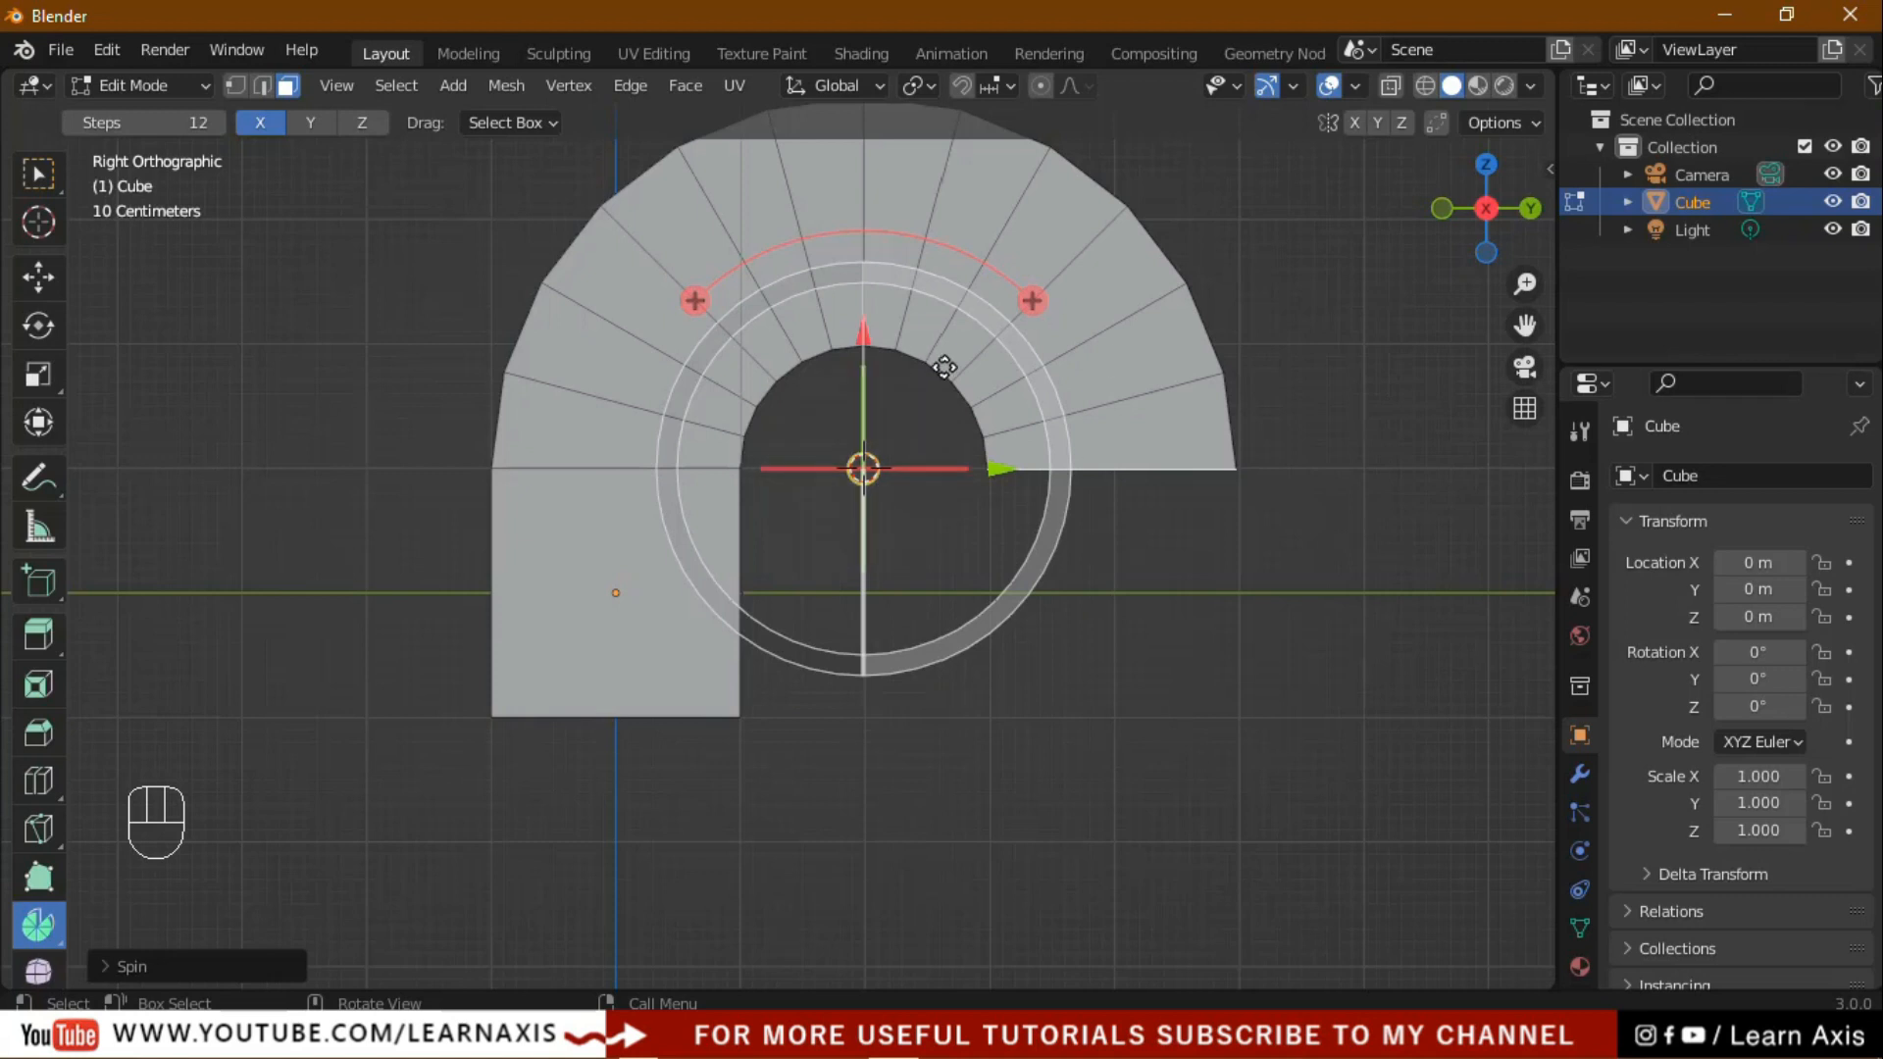
Set the spin's steps to 32 and toggle Flip Normals on and back off.
click(108, 967)
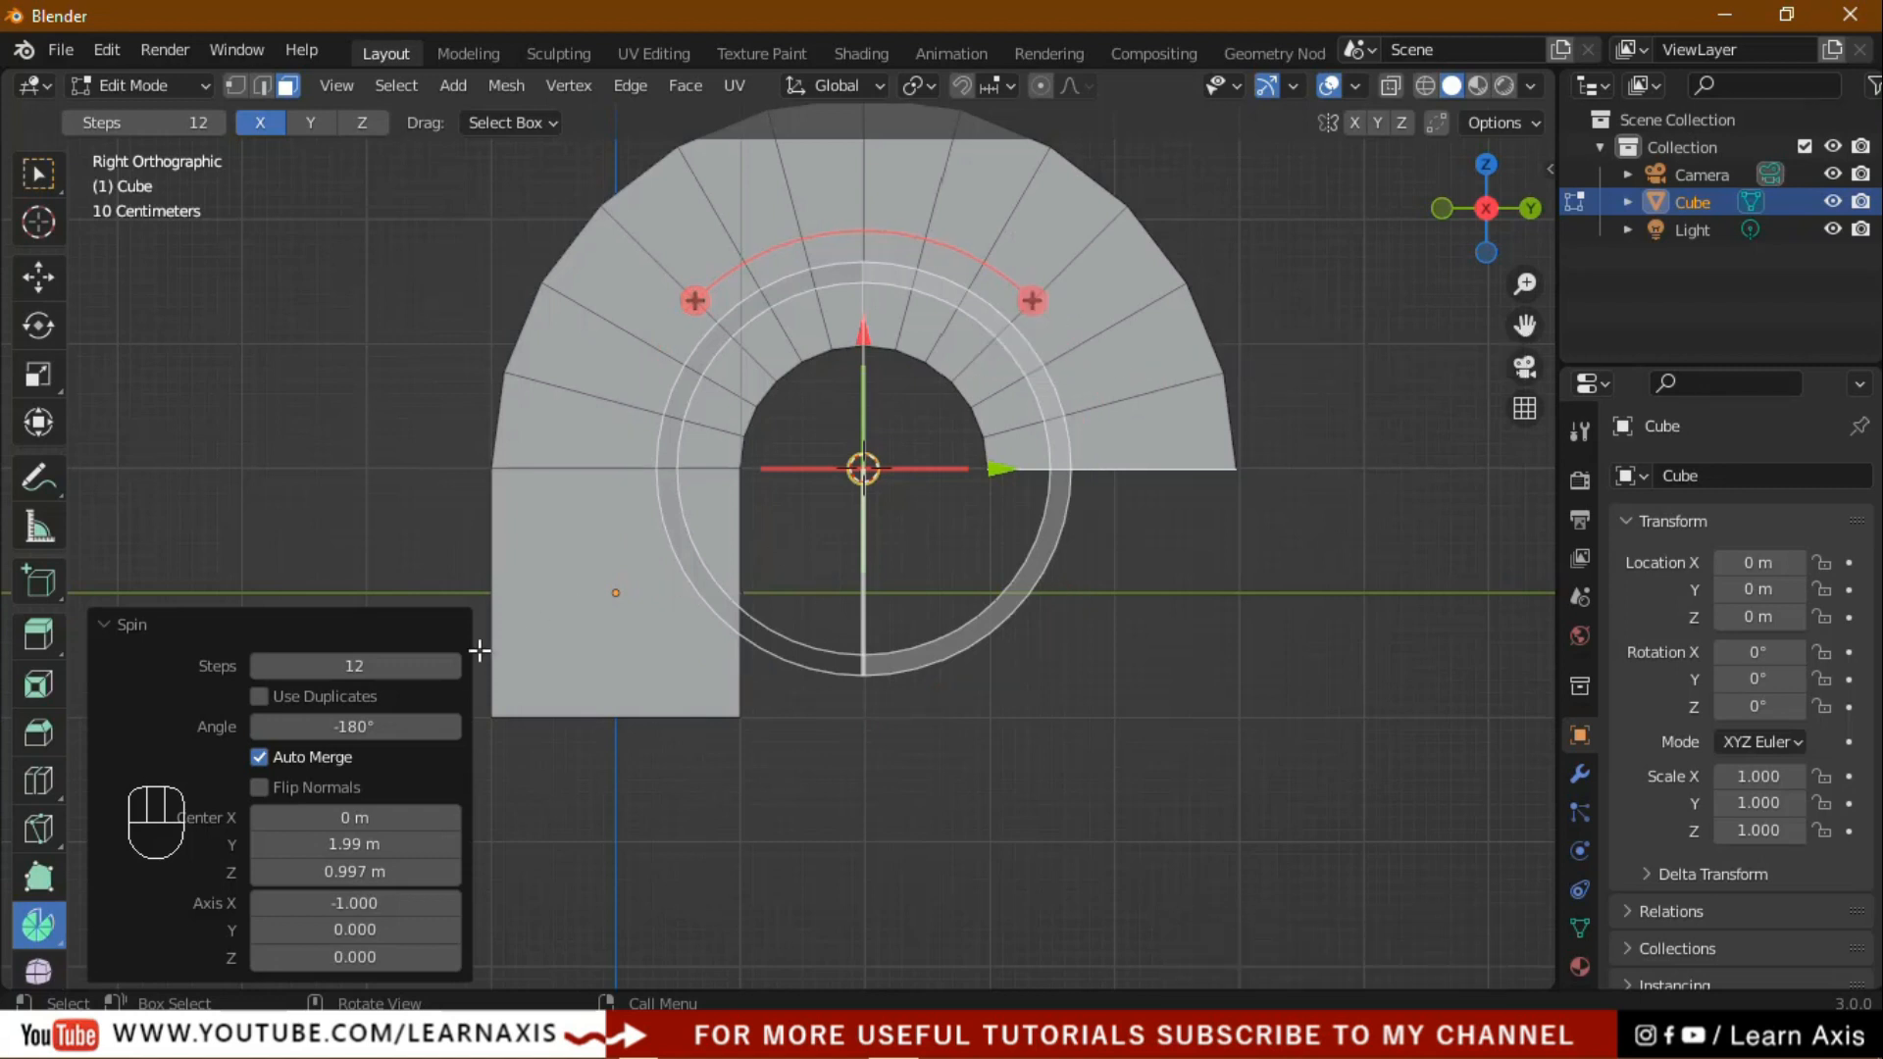
drag(363, 667, 558, 665)
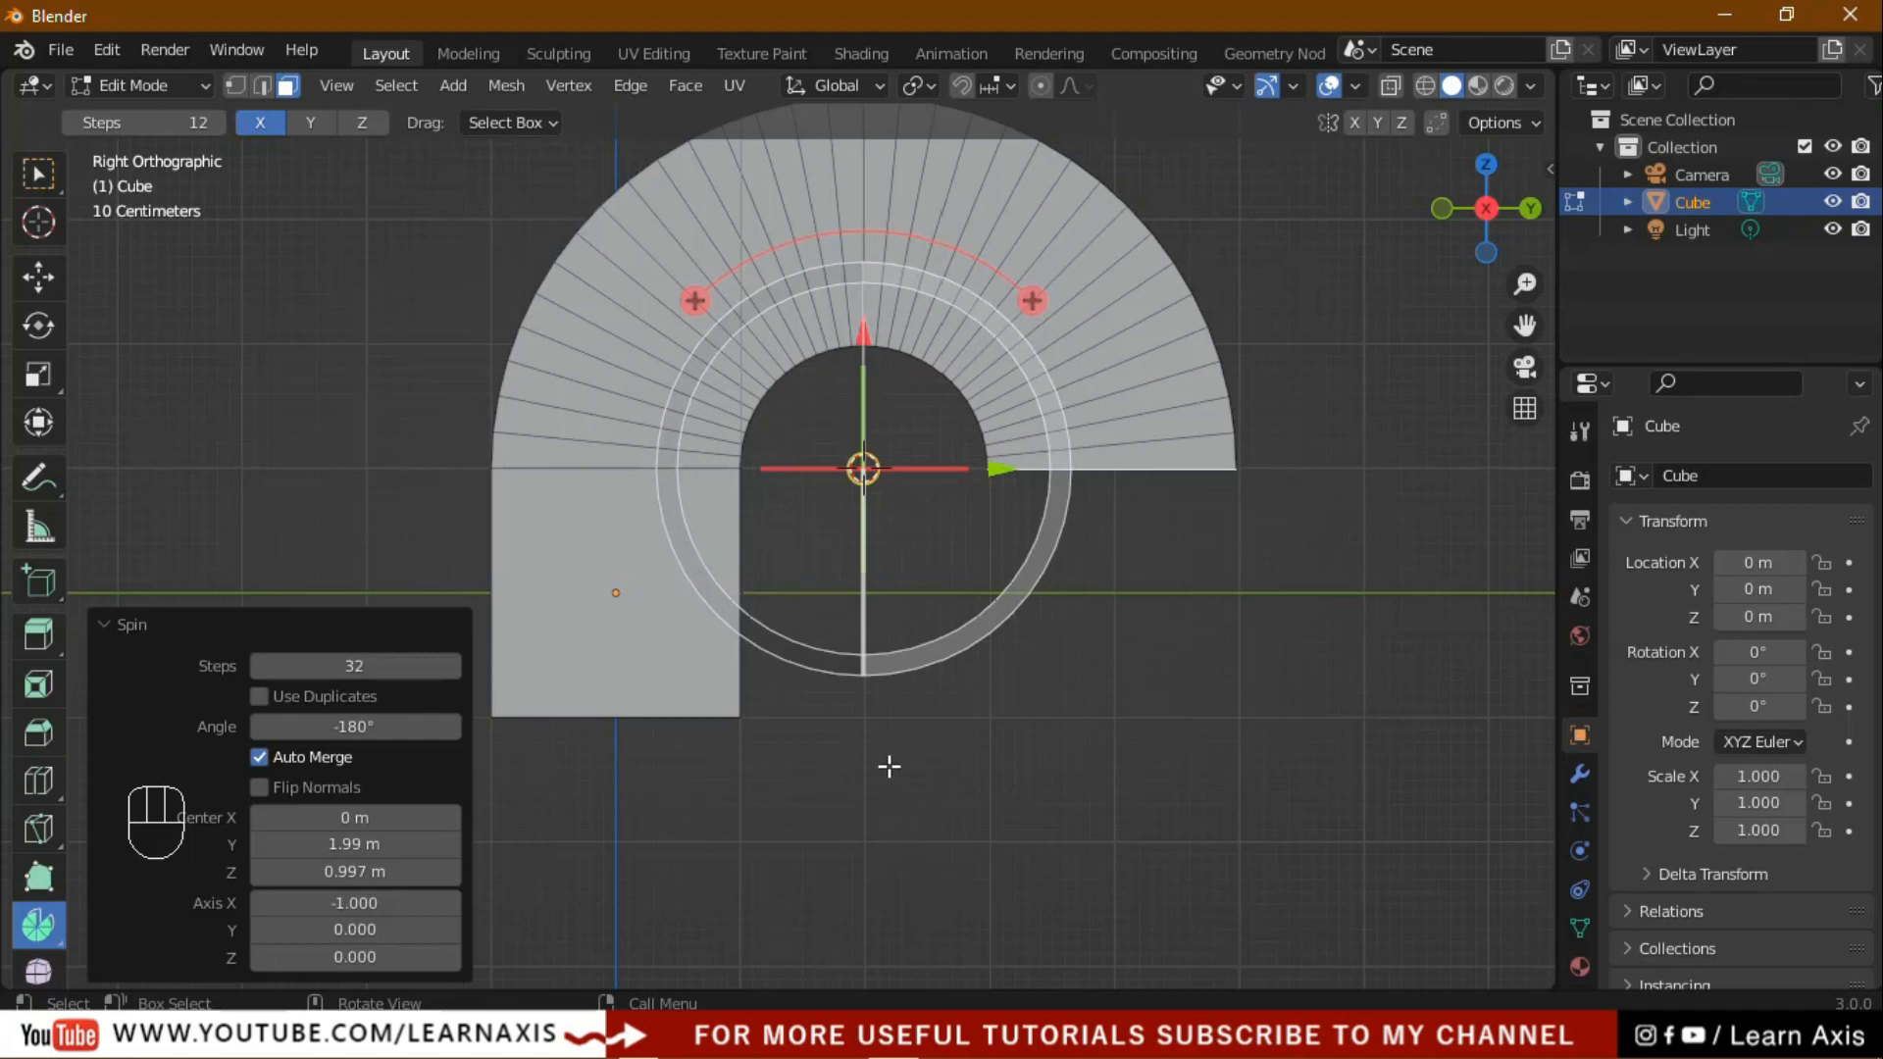
click(265, 790)
click(264, 794)
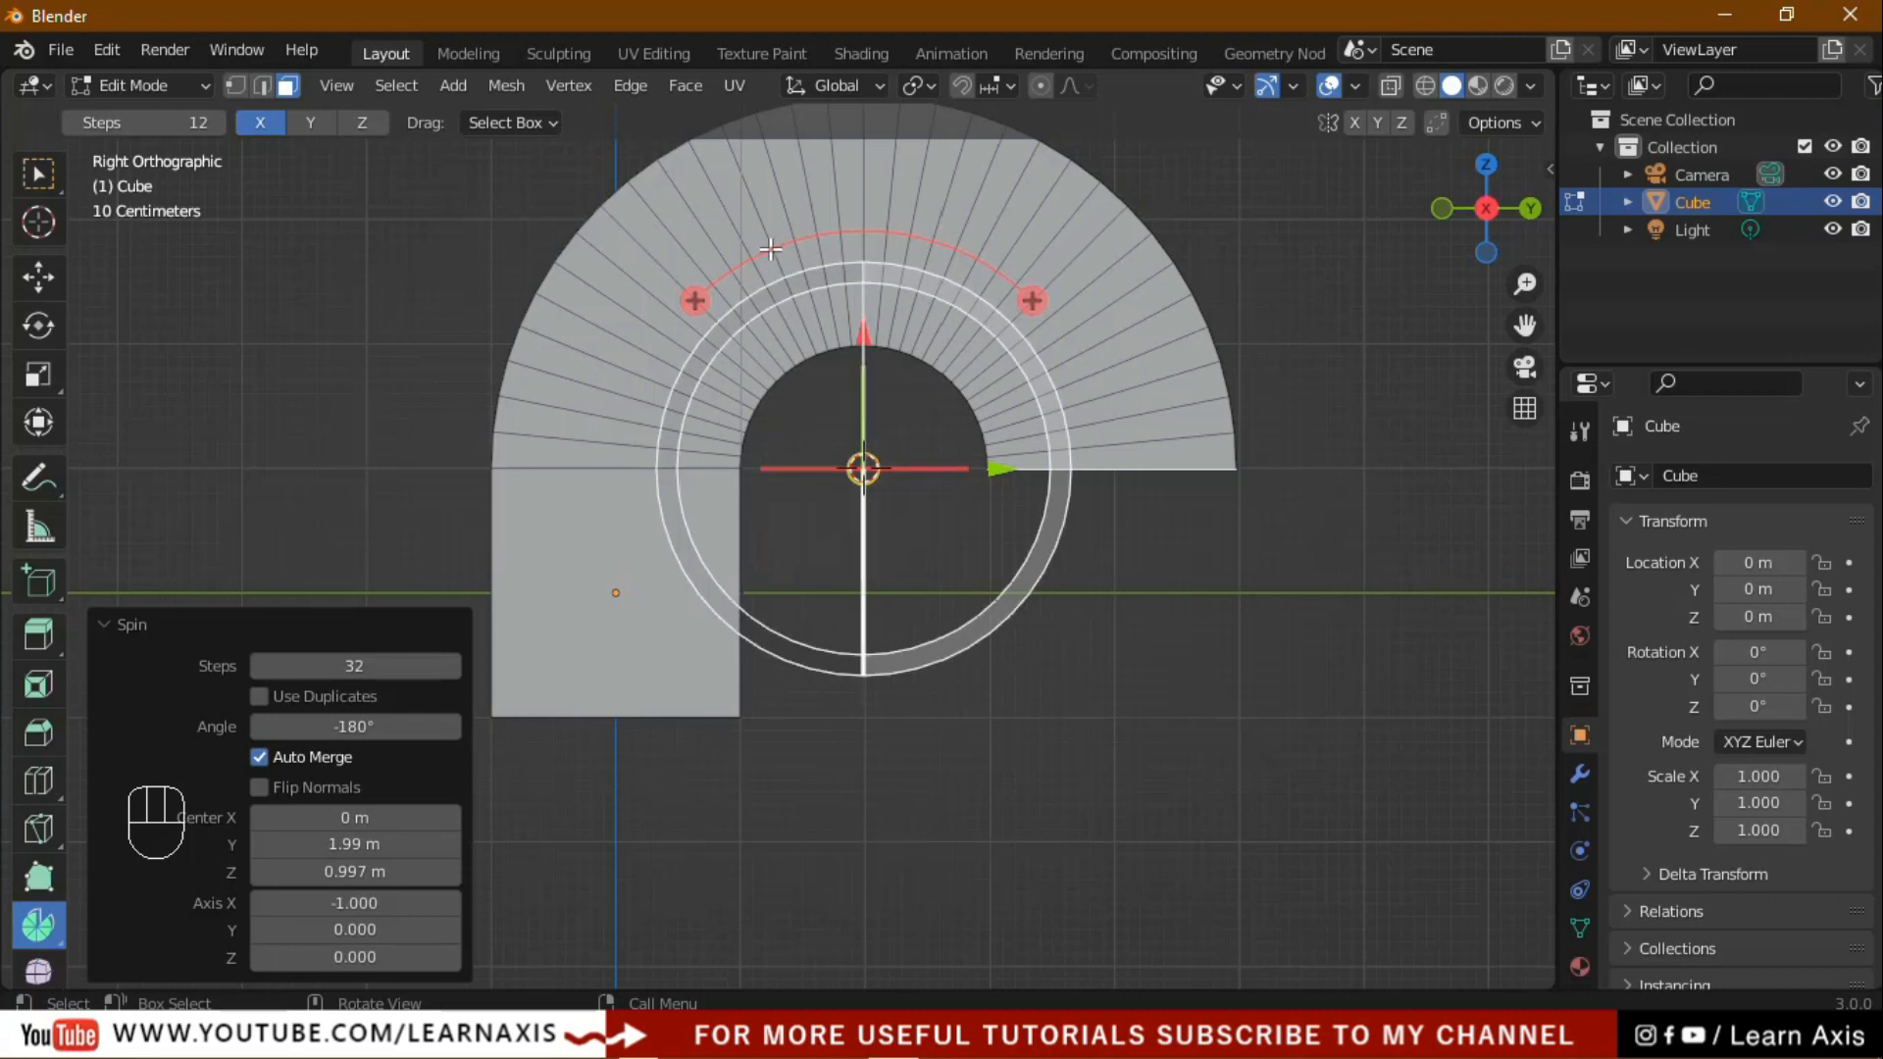
Set the spin's Center X to 0 m and adjust its Center Y and Z, raising the bend's end face slightly.
drag(1525, 325, 1524, 383)
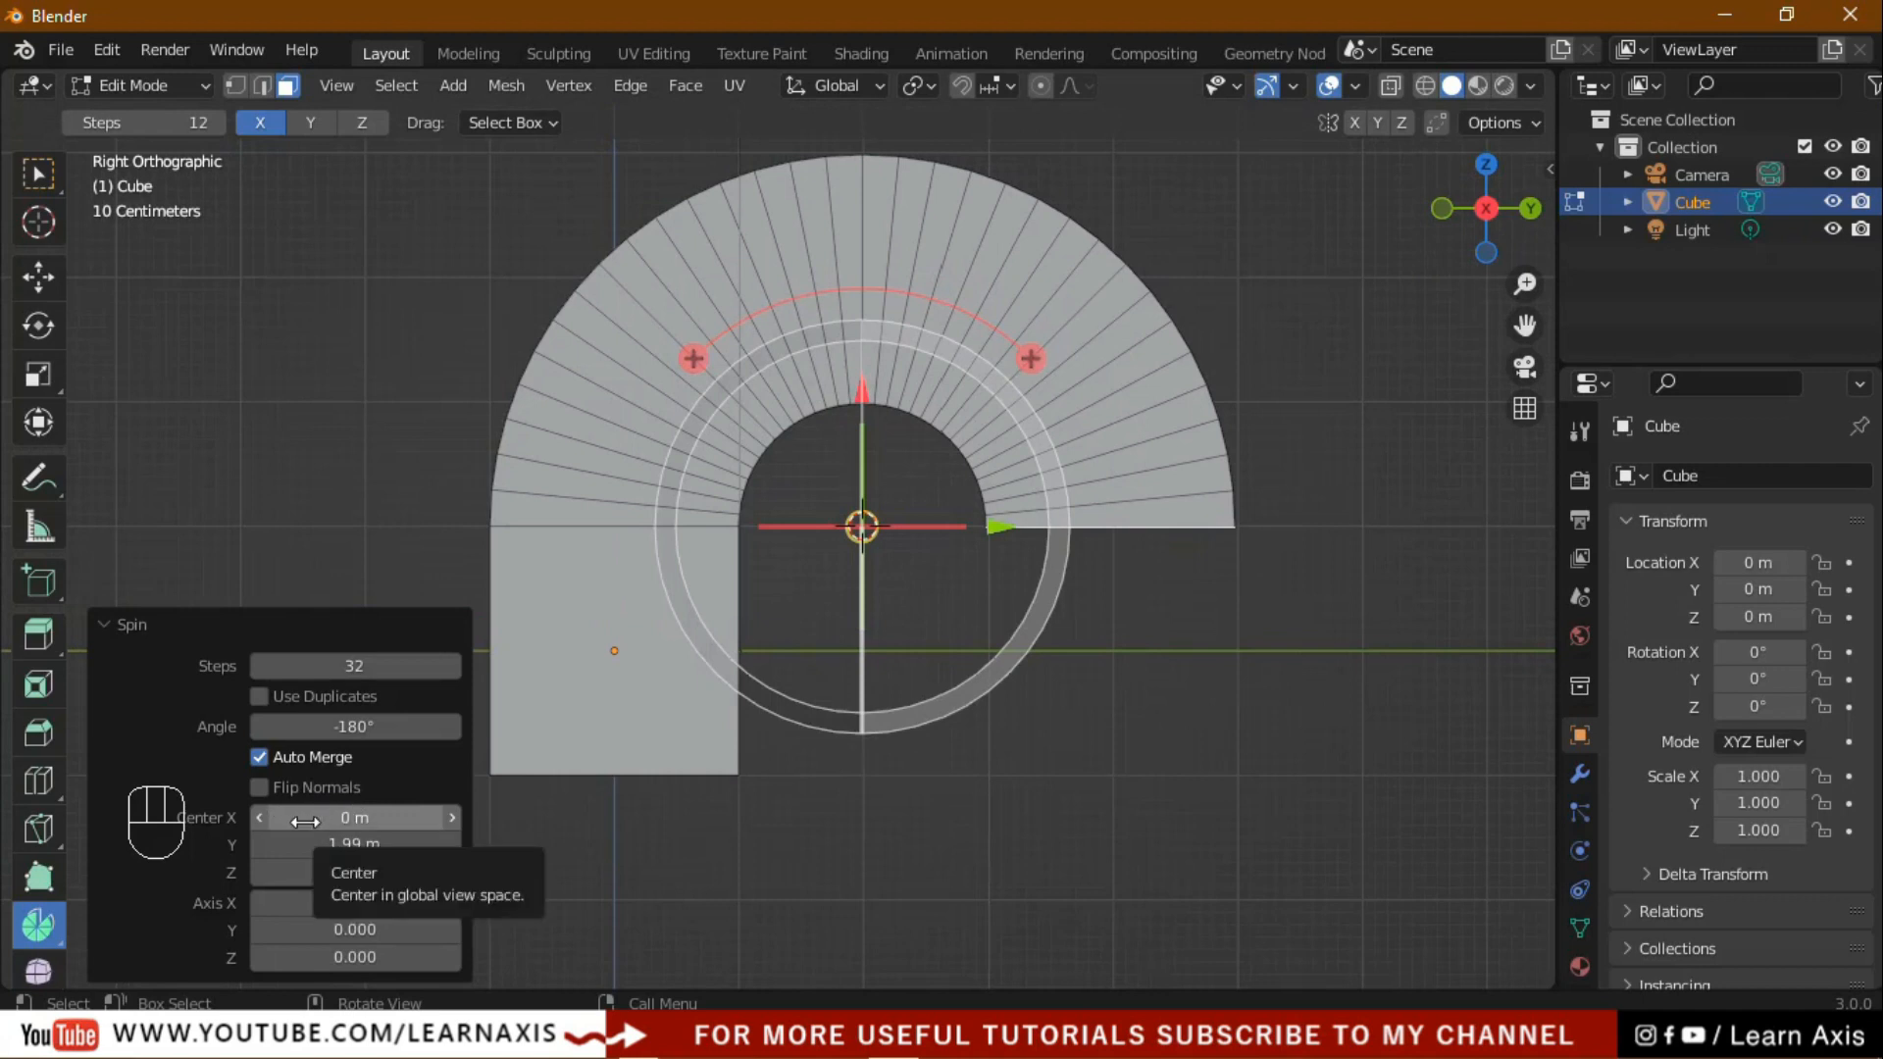
drag(337, 816, 337, 817)
click(336, 816)
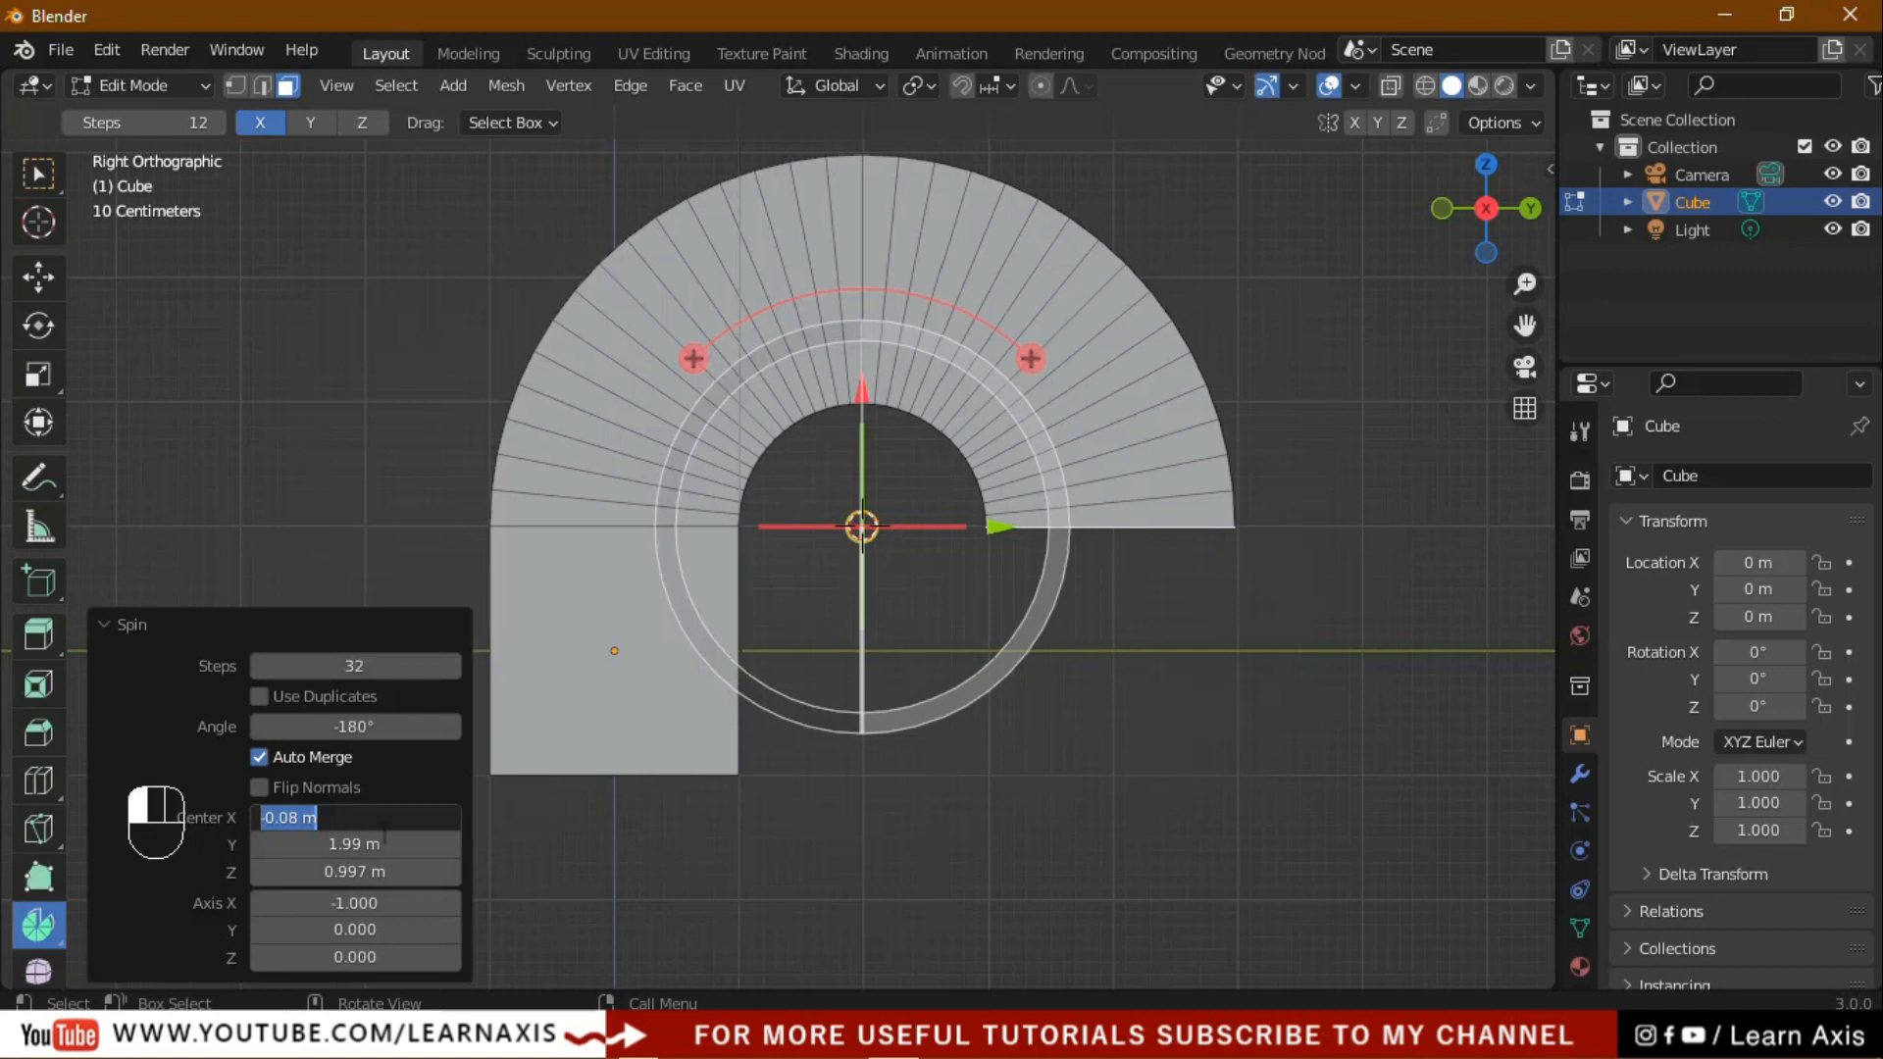
text(0)
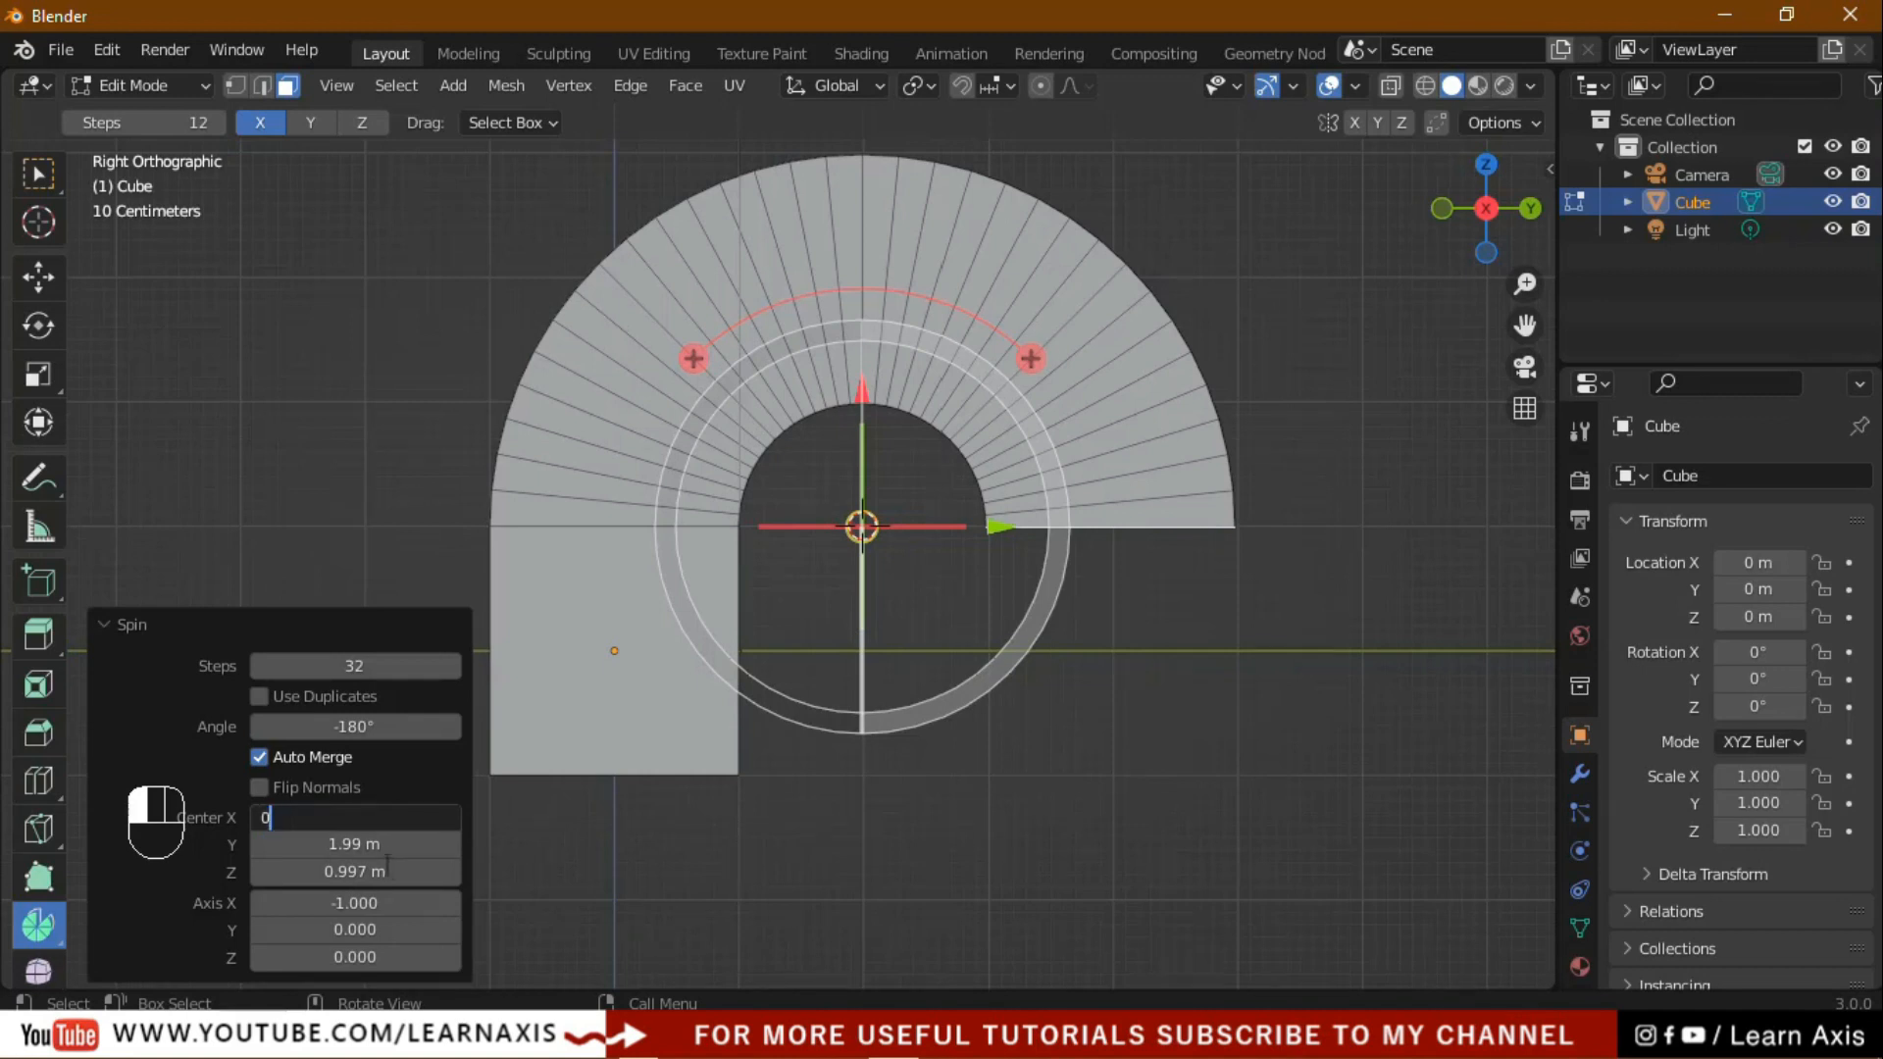
click(358, 846)
mouse_move(353, 846)
mouse_down()
mouse_move(453, 846)
mouse_move(340, 846)
mouse_move(382, 845)
mouse_move(347, 872)
mouse_move(394, 872)
mouse_move(339, 872)
mouse_move(355, 872)
mouse_up()
click(706, 829)
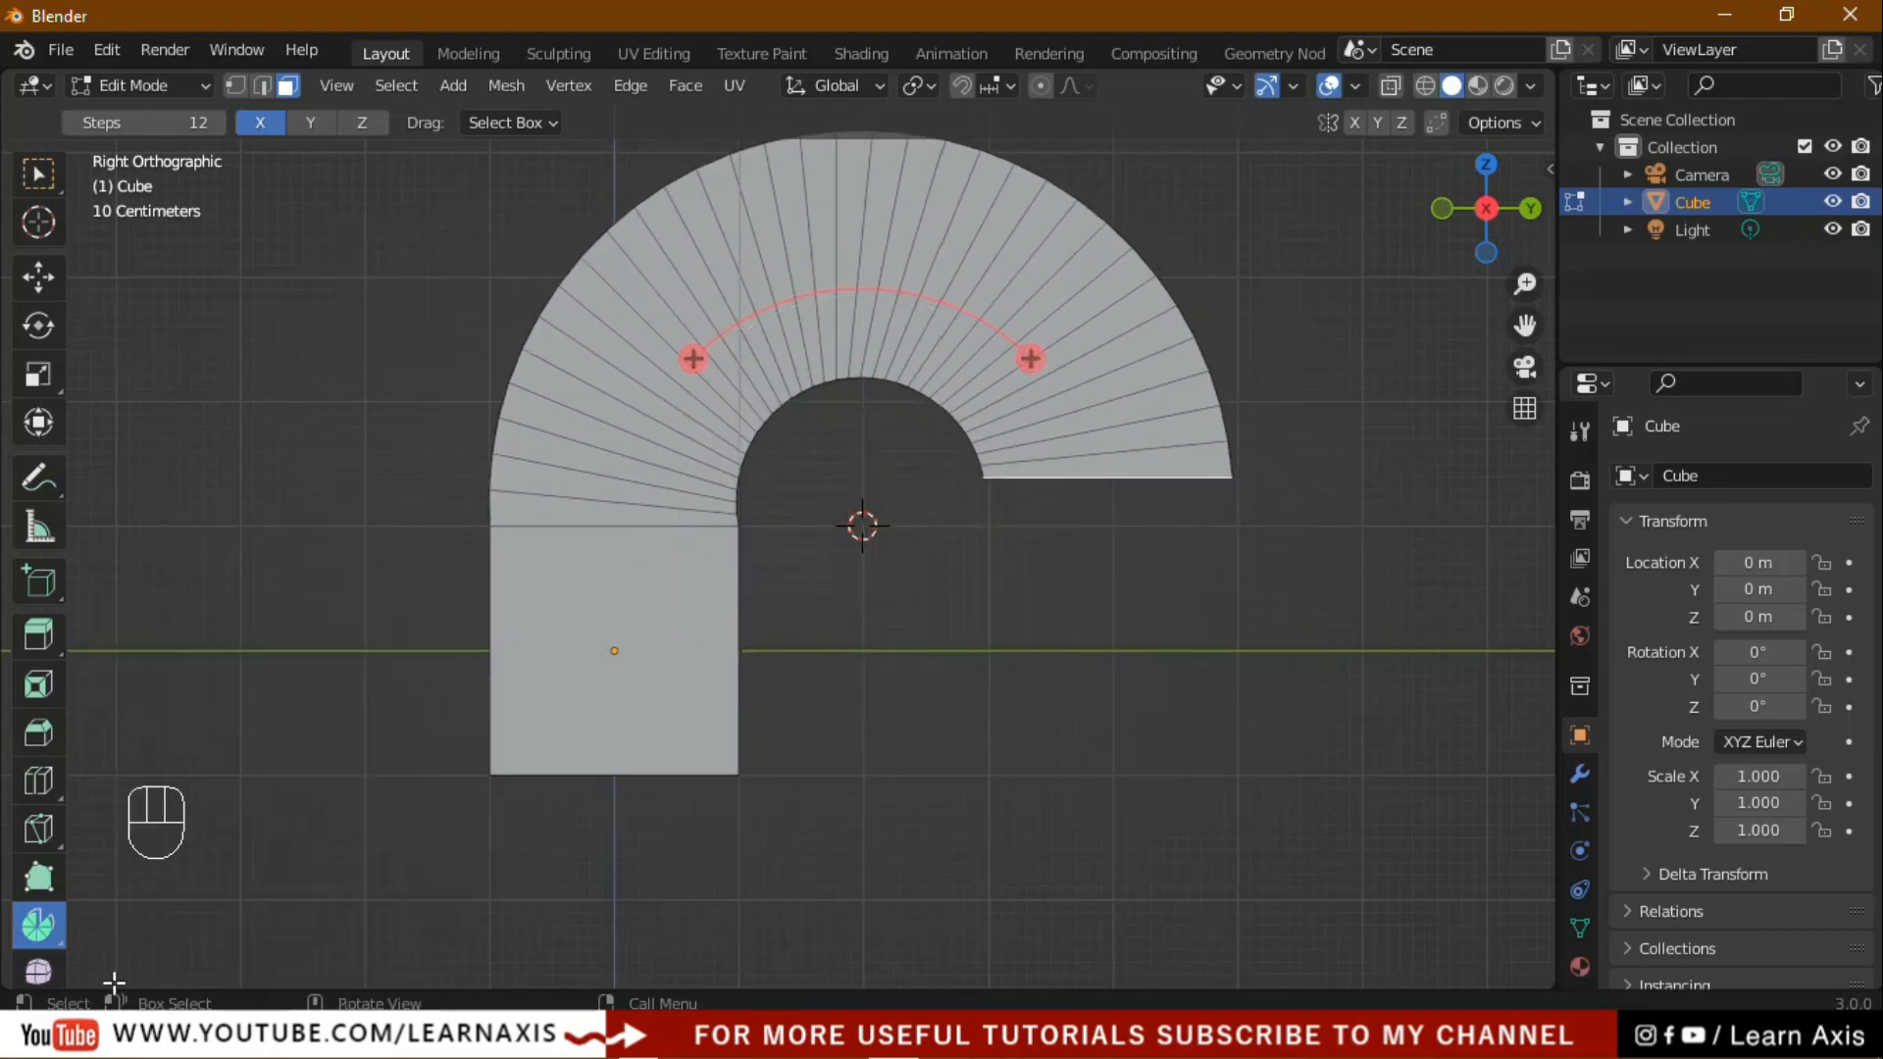
Extrude the free end face of the half-circle bend downward by 2.5 m.
click(1224, 752)
click(38, 174)
middle_drag(1093, 711, 1112, 507)
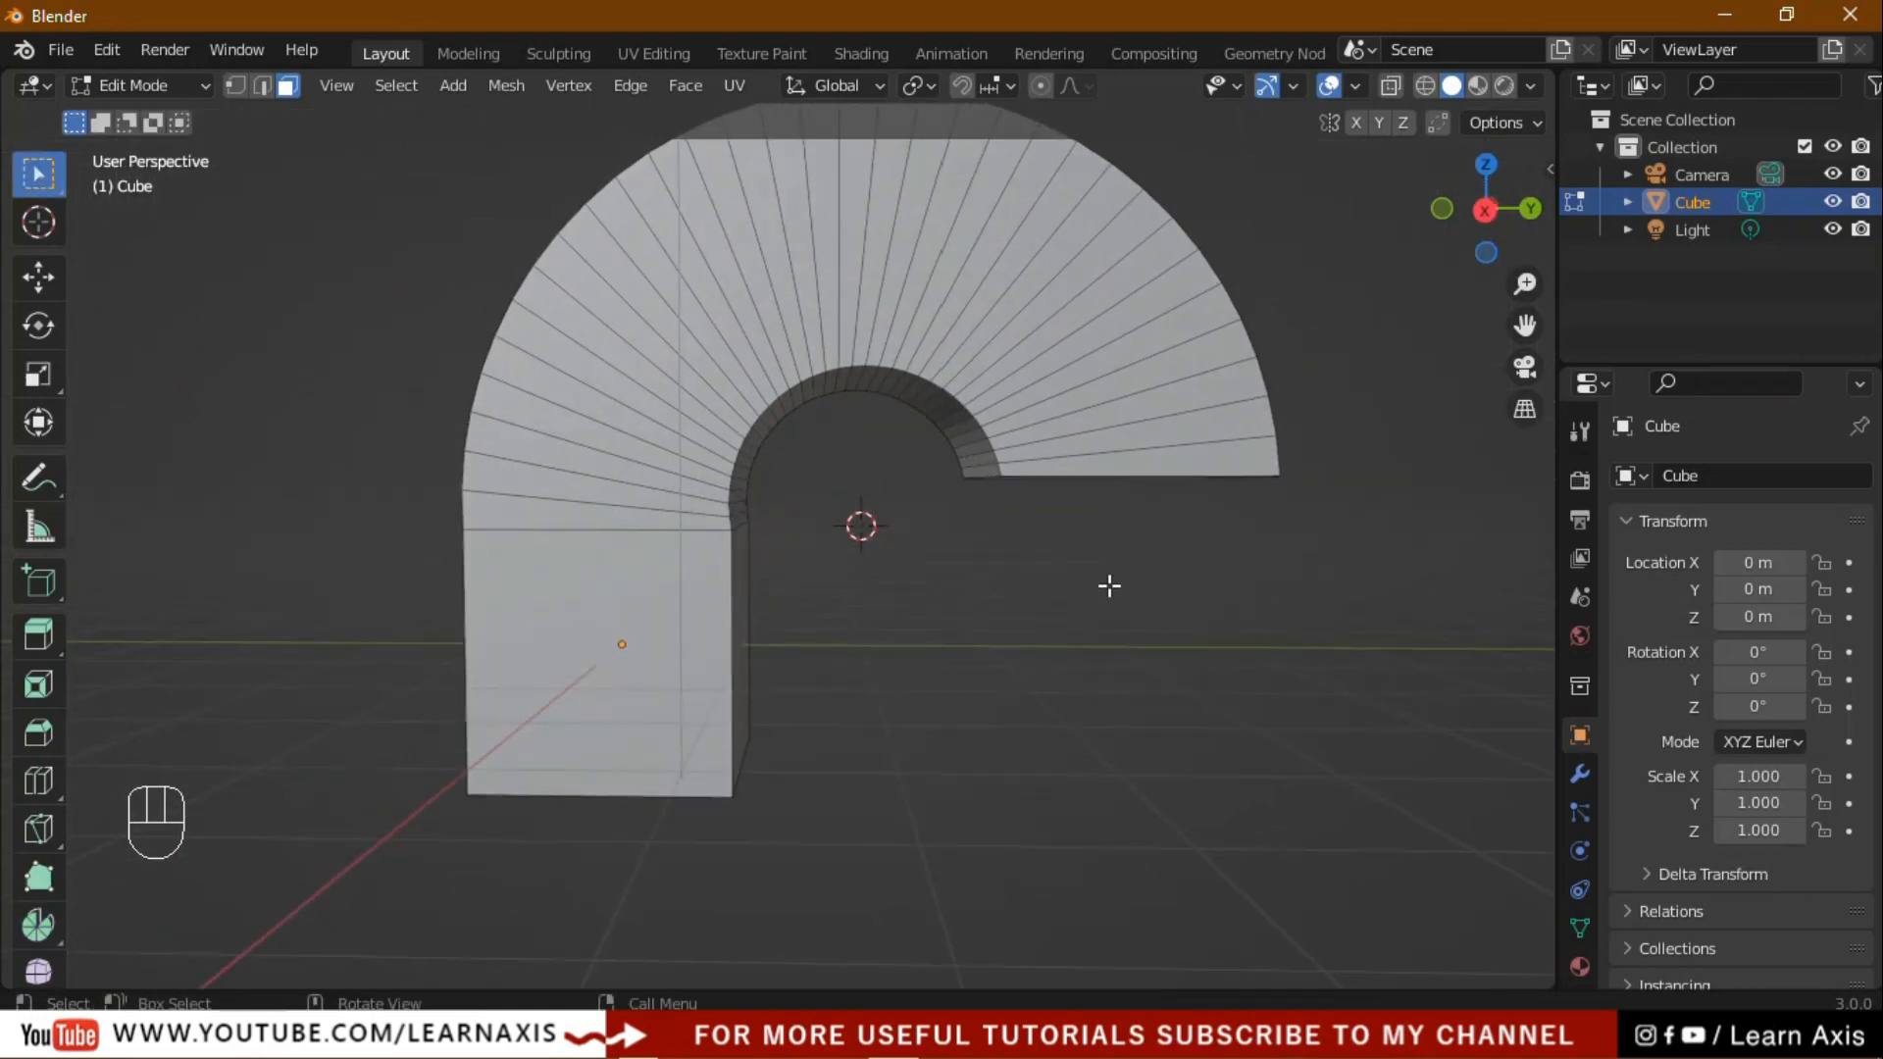
middle_drag(1135, 698, 1196, 757)
click(1137, 535)
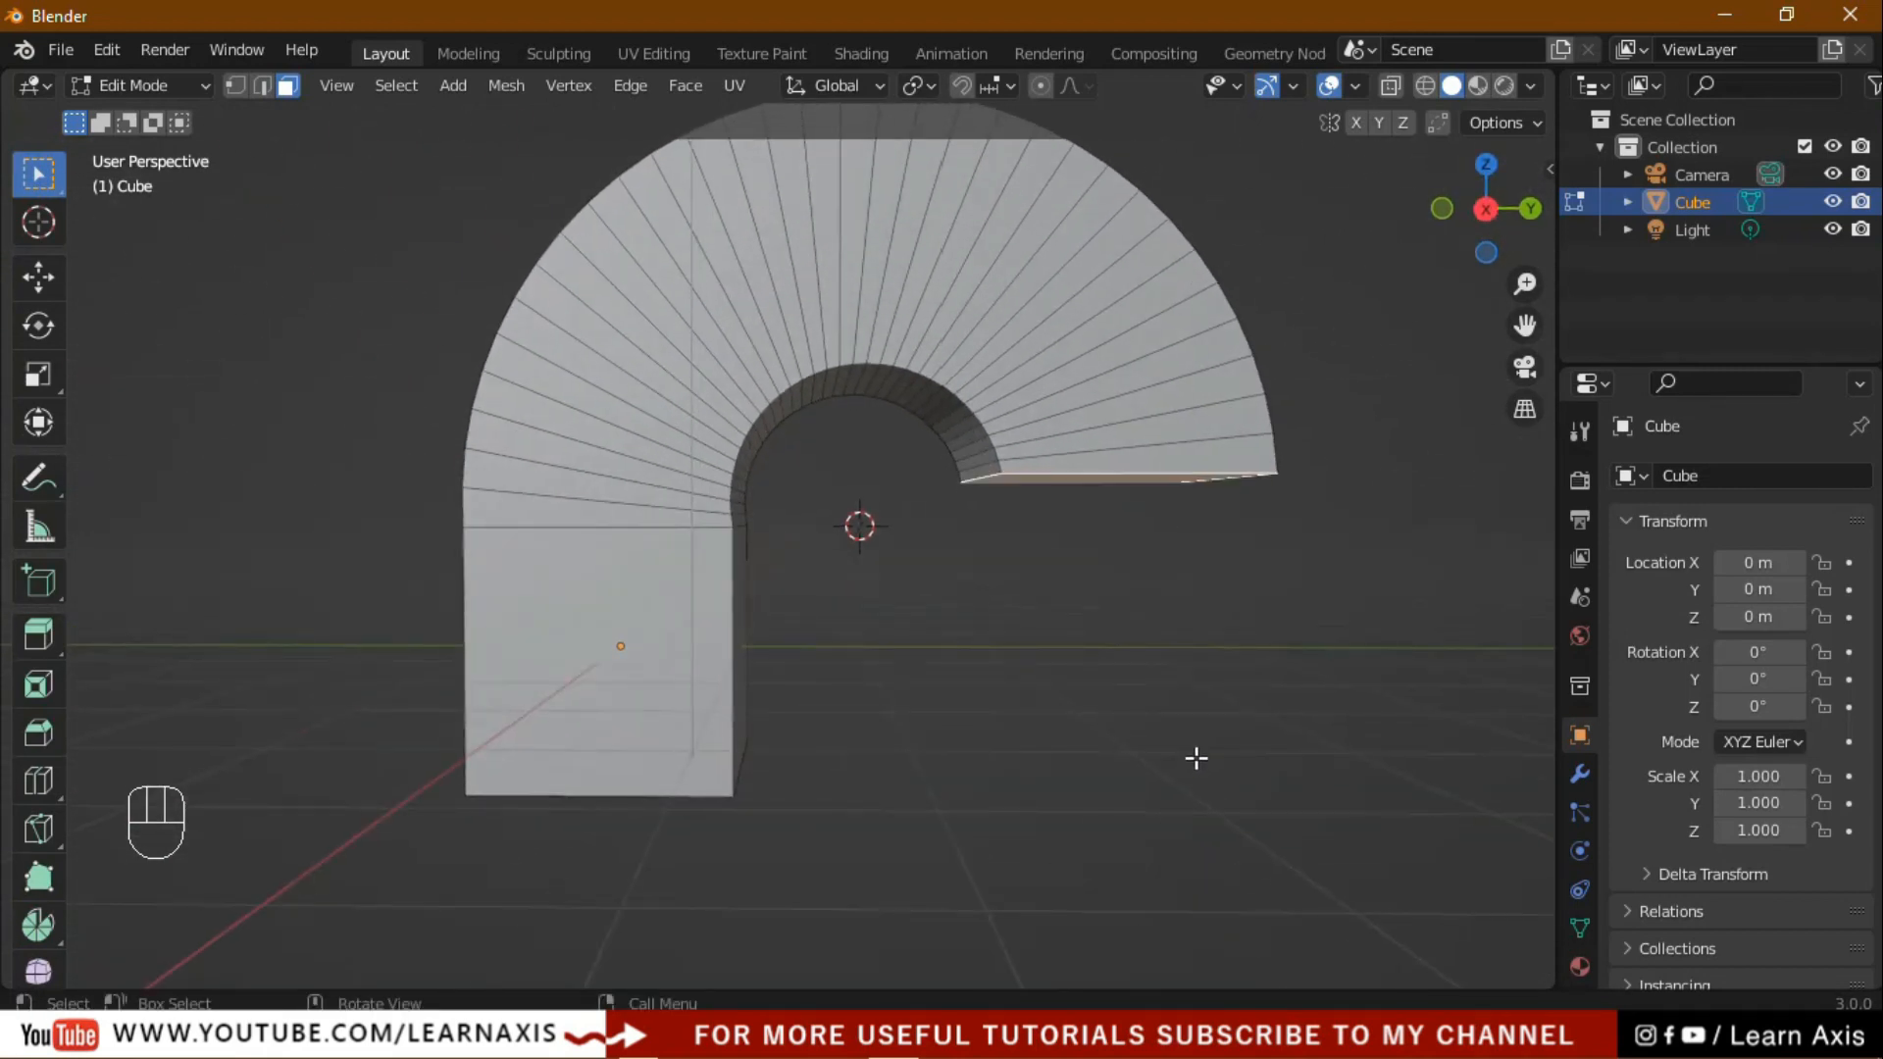
key(KP_3)
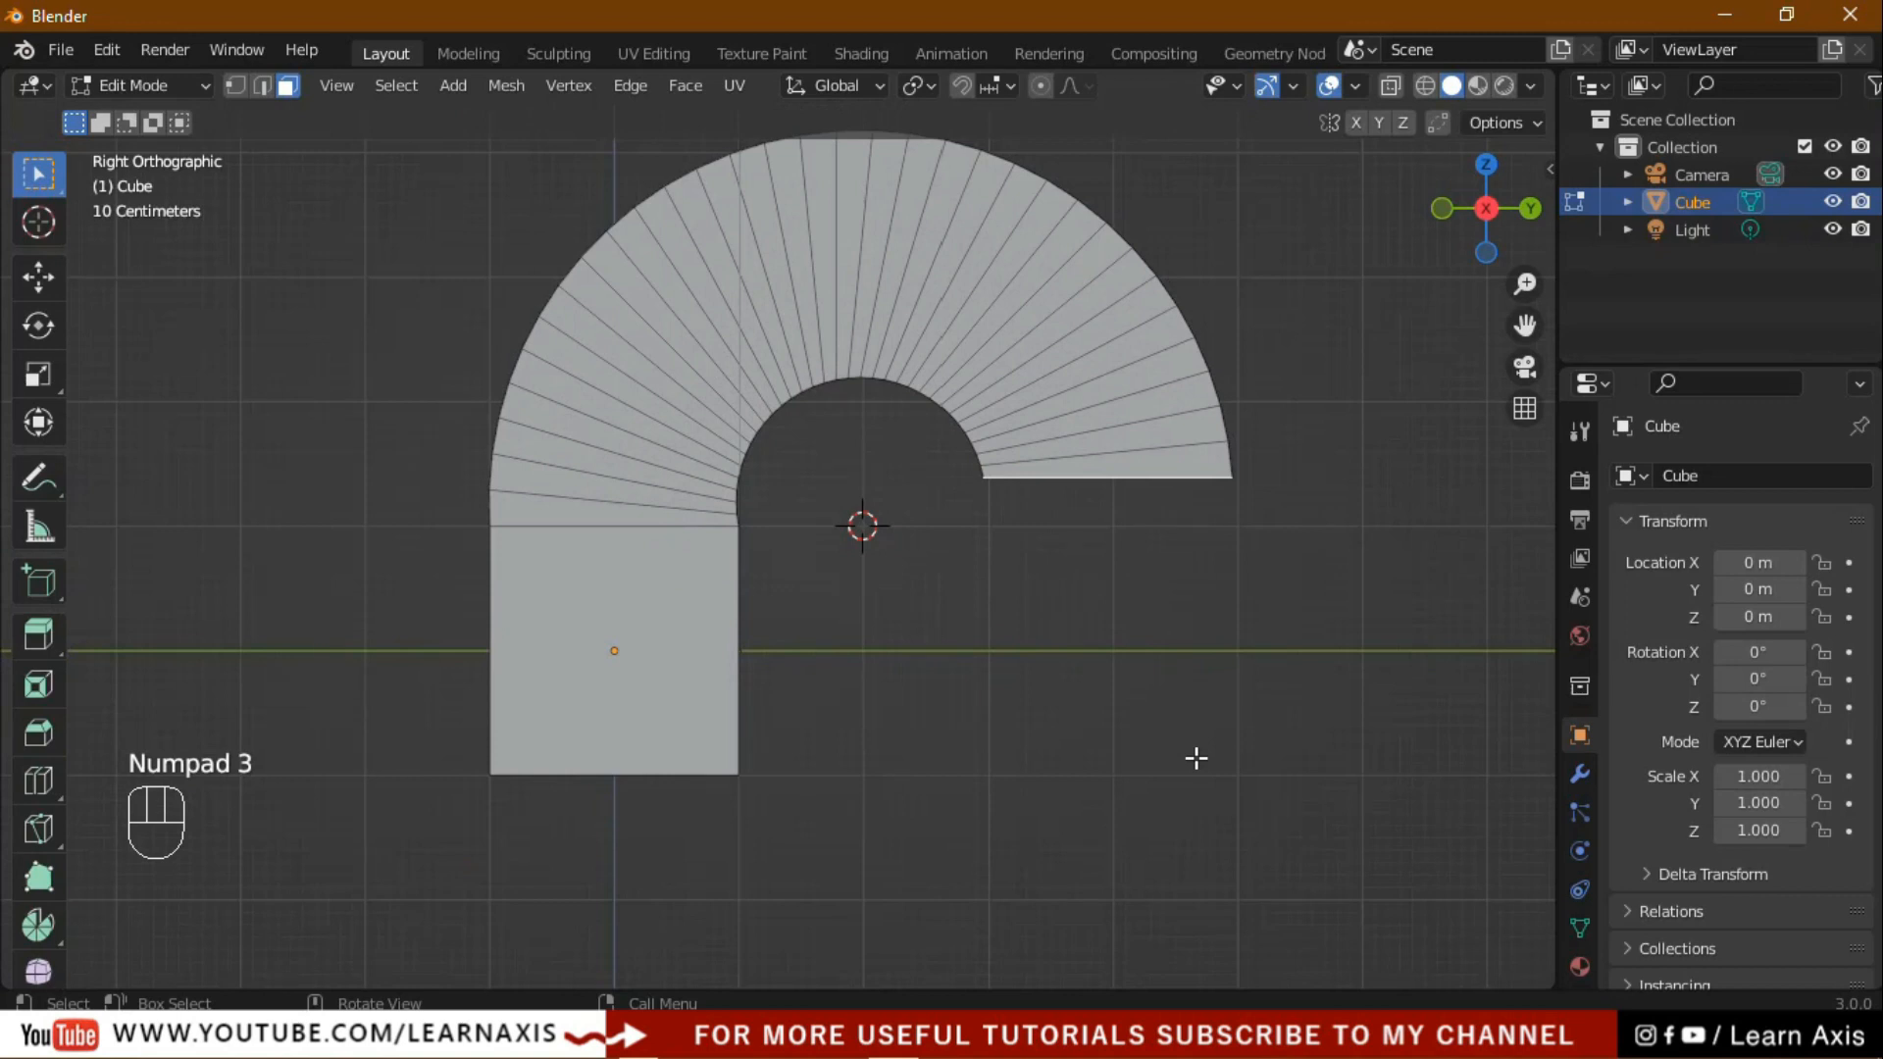
key(e)
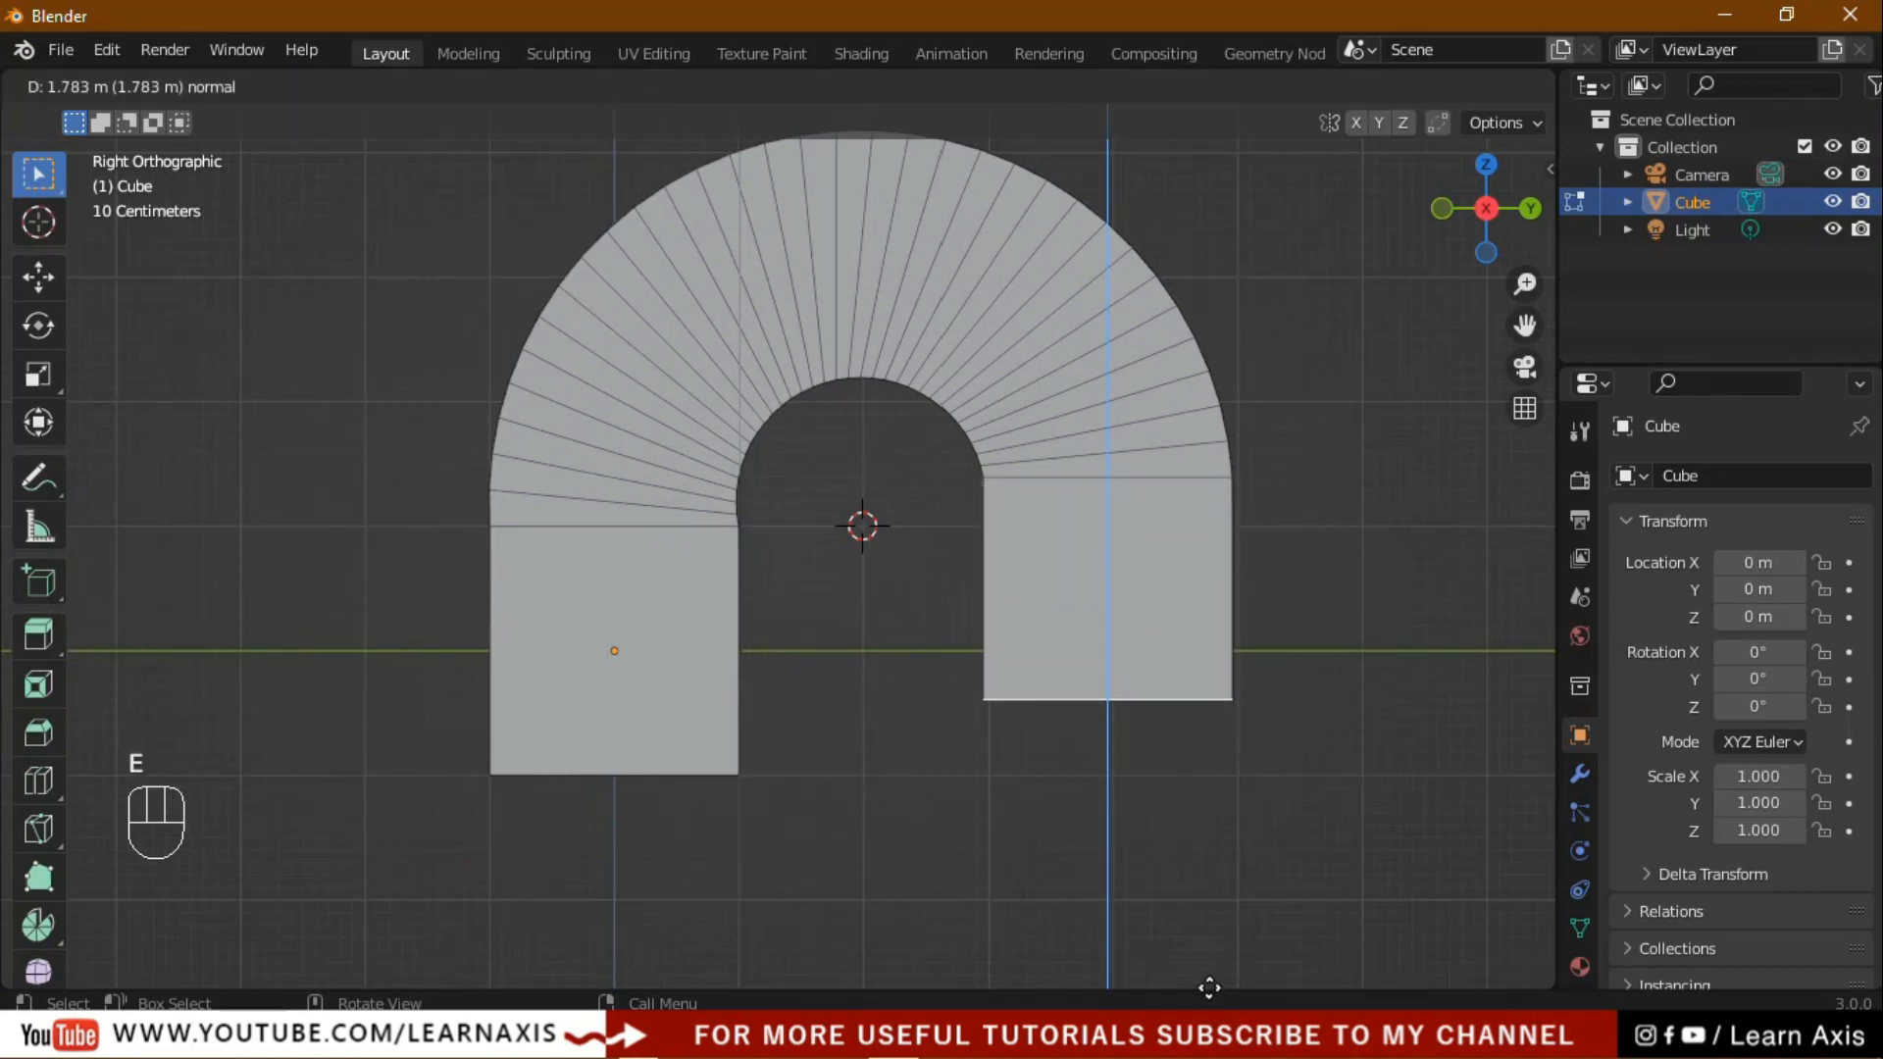
key(ctrl)
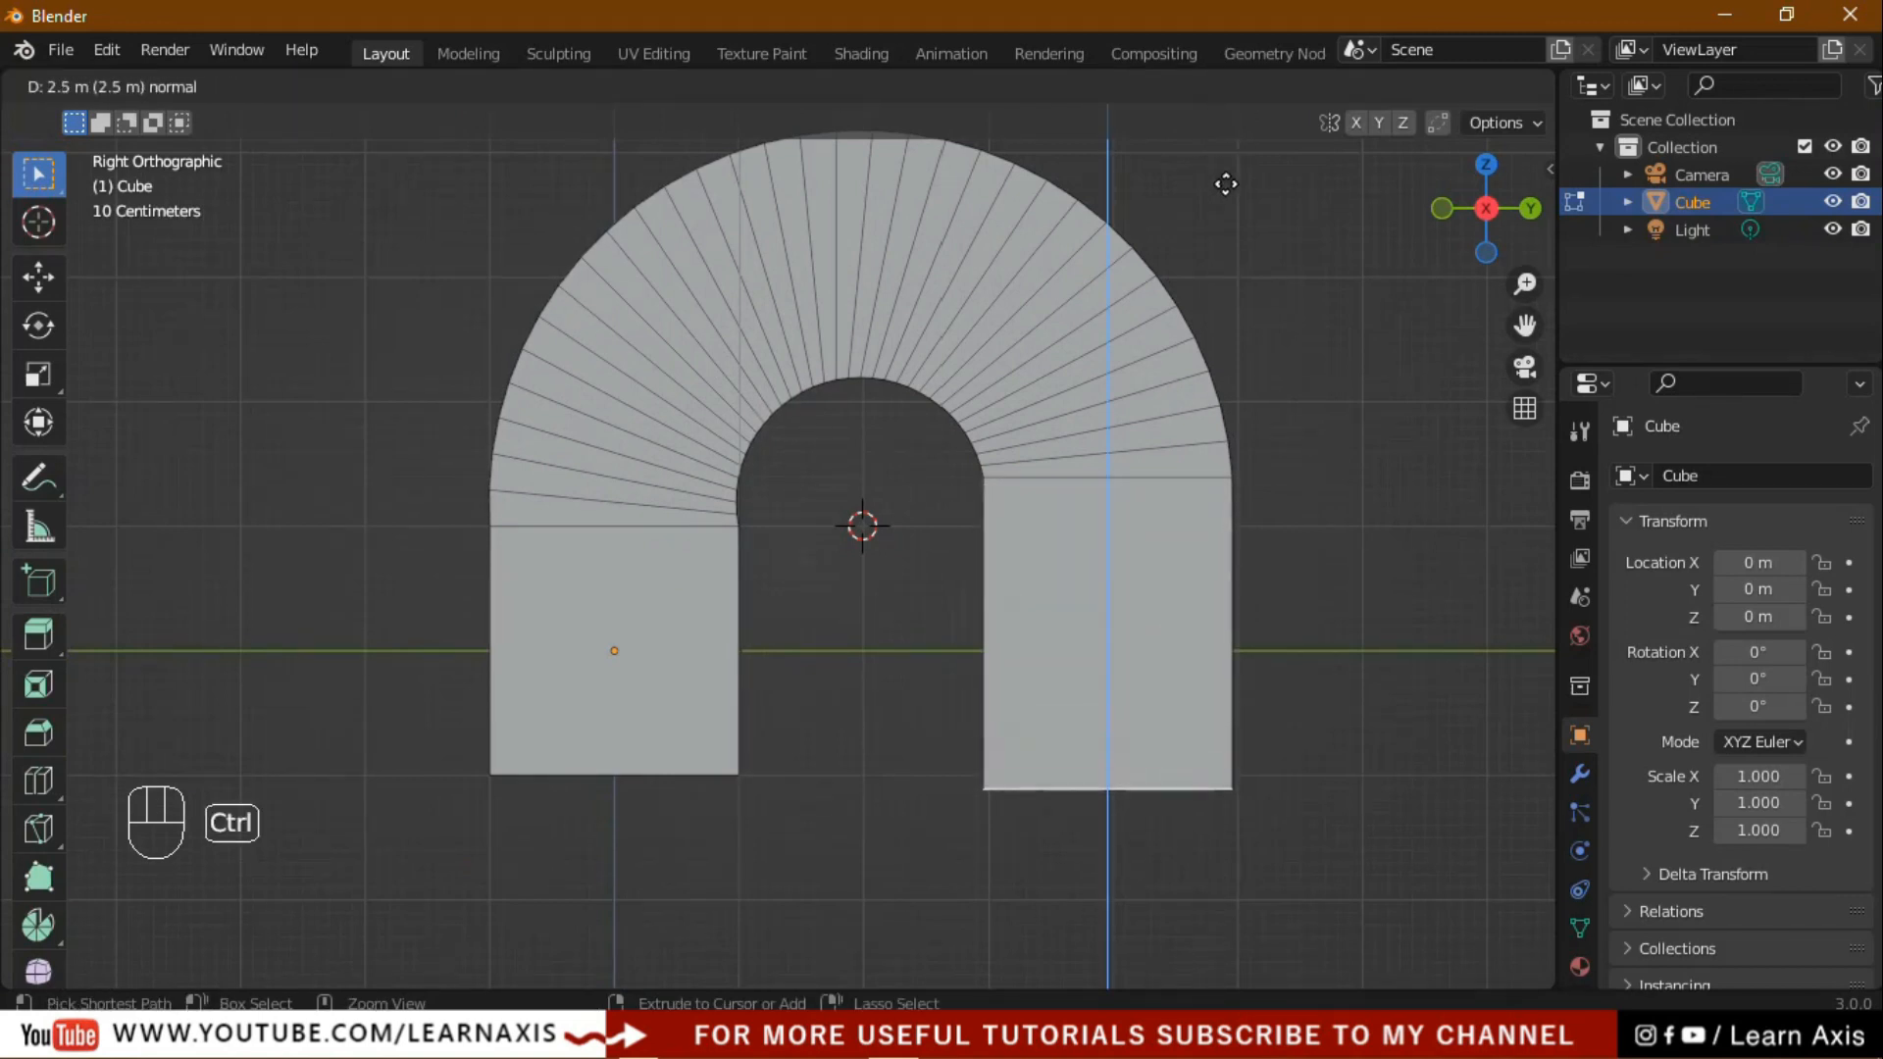
click(1226, 183)
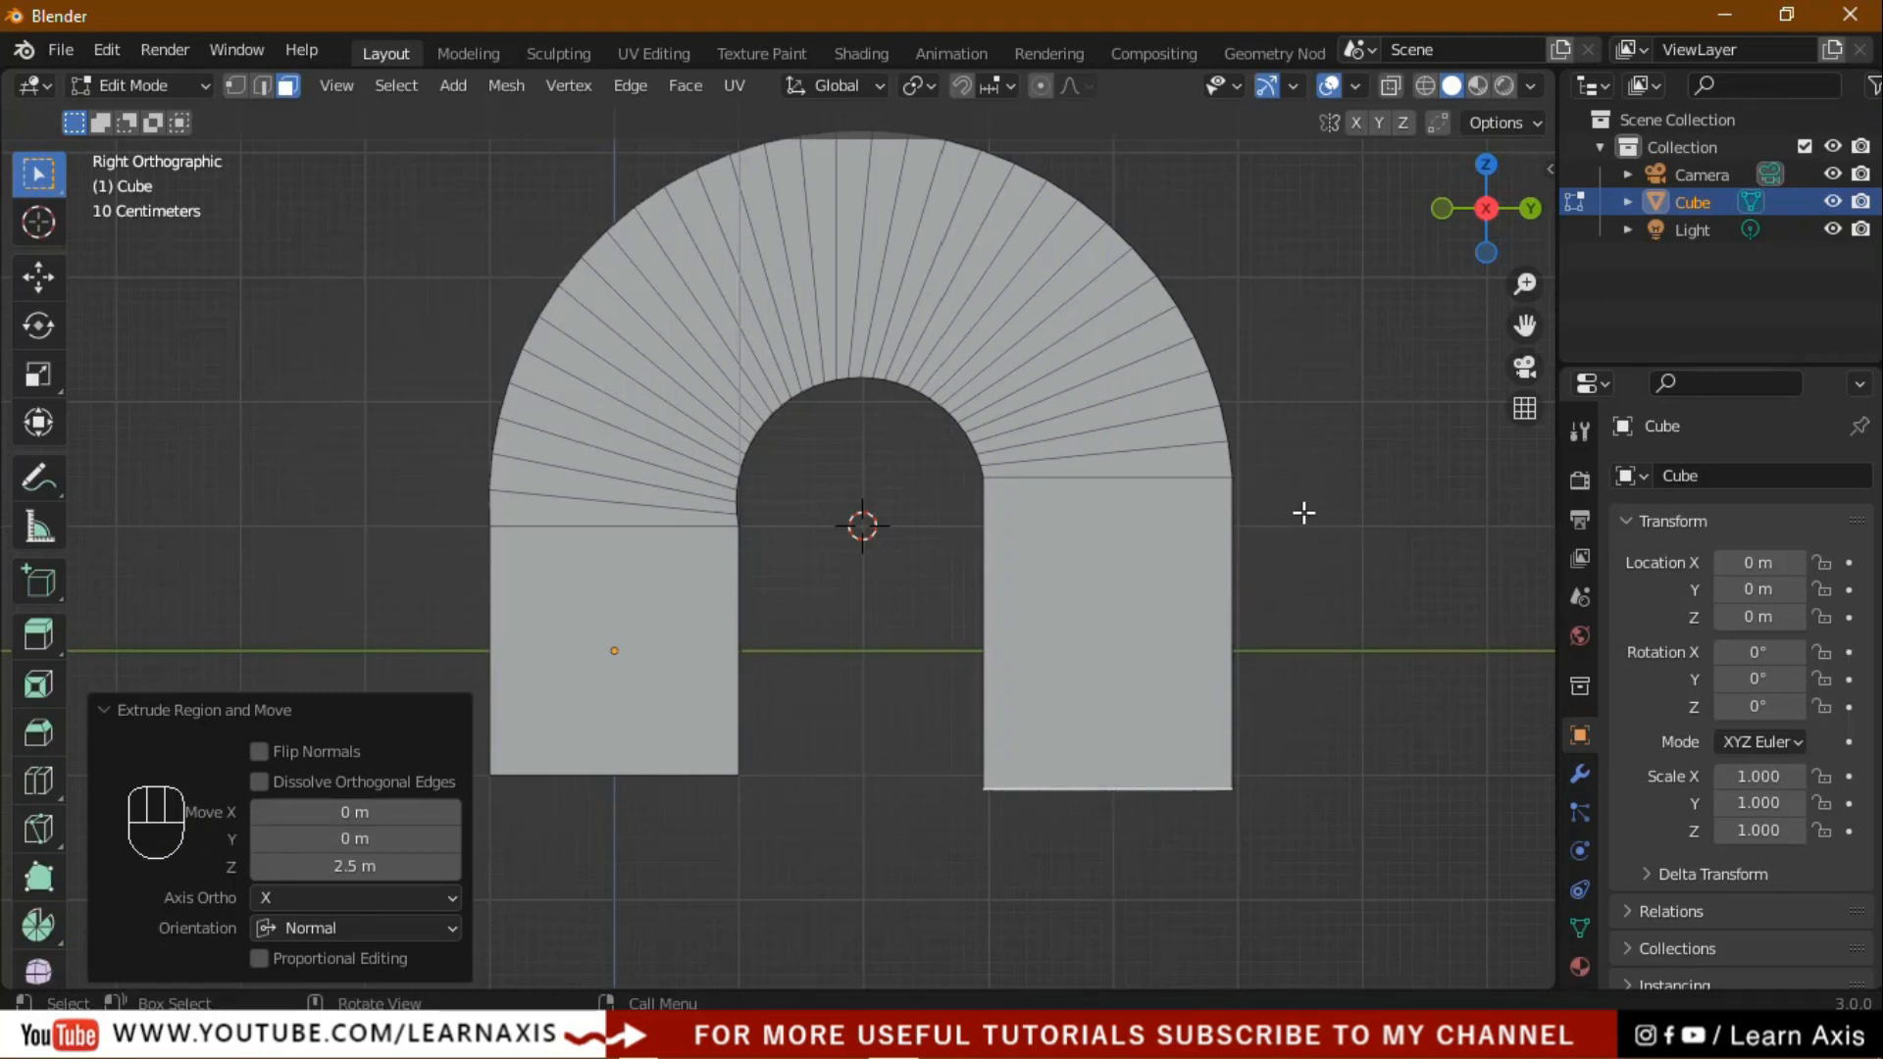
Inspect the extruded arch in Object Mode and return to Edit Mode.
mouse_move(1366, 539)
middle_down()
mouse_move(1357, 631)
mouse_move(900, 674)
mouse_move(723, 651)
mouse_move(811, 652)
mouse_move(1014, 576)
mouse_move(1373, 567)
middle_up()
key(Tab)
scroll(1240, 643, down, 5)
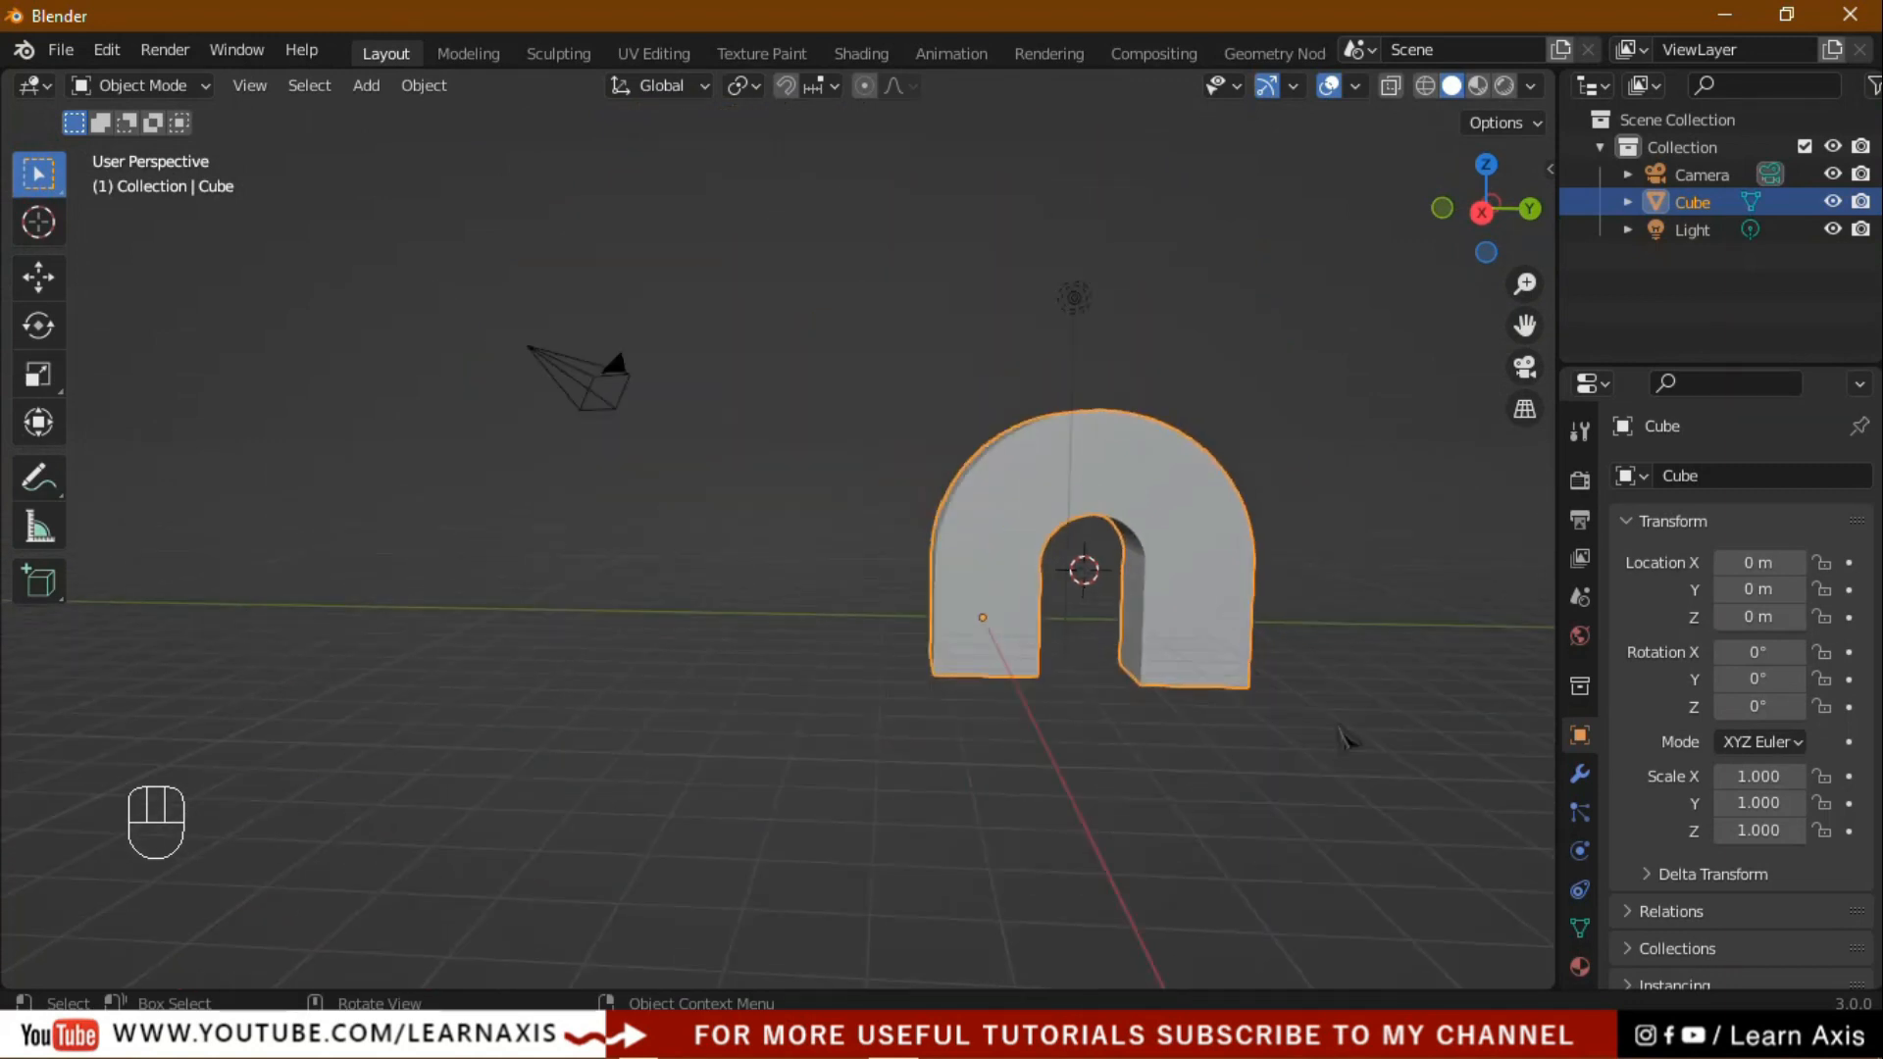
key(Tab)
key(Tab)
key(Tab)
Select the extruded leg's bottom face, place the 3D cursor below and beyond the leg along Y, and limit the Spin tool to the X axis.
middle_drag(1358, 727, 1295, 554)
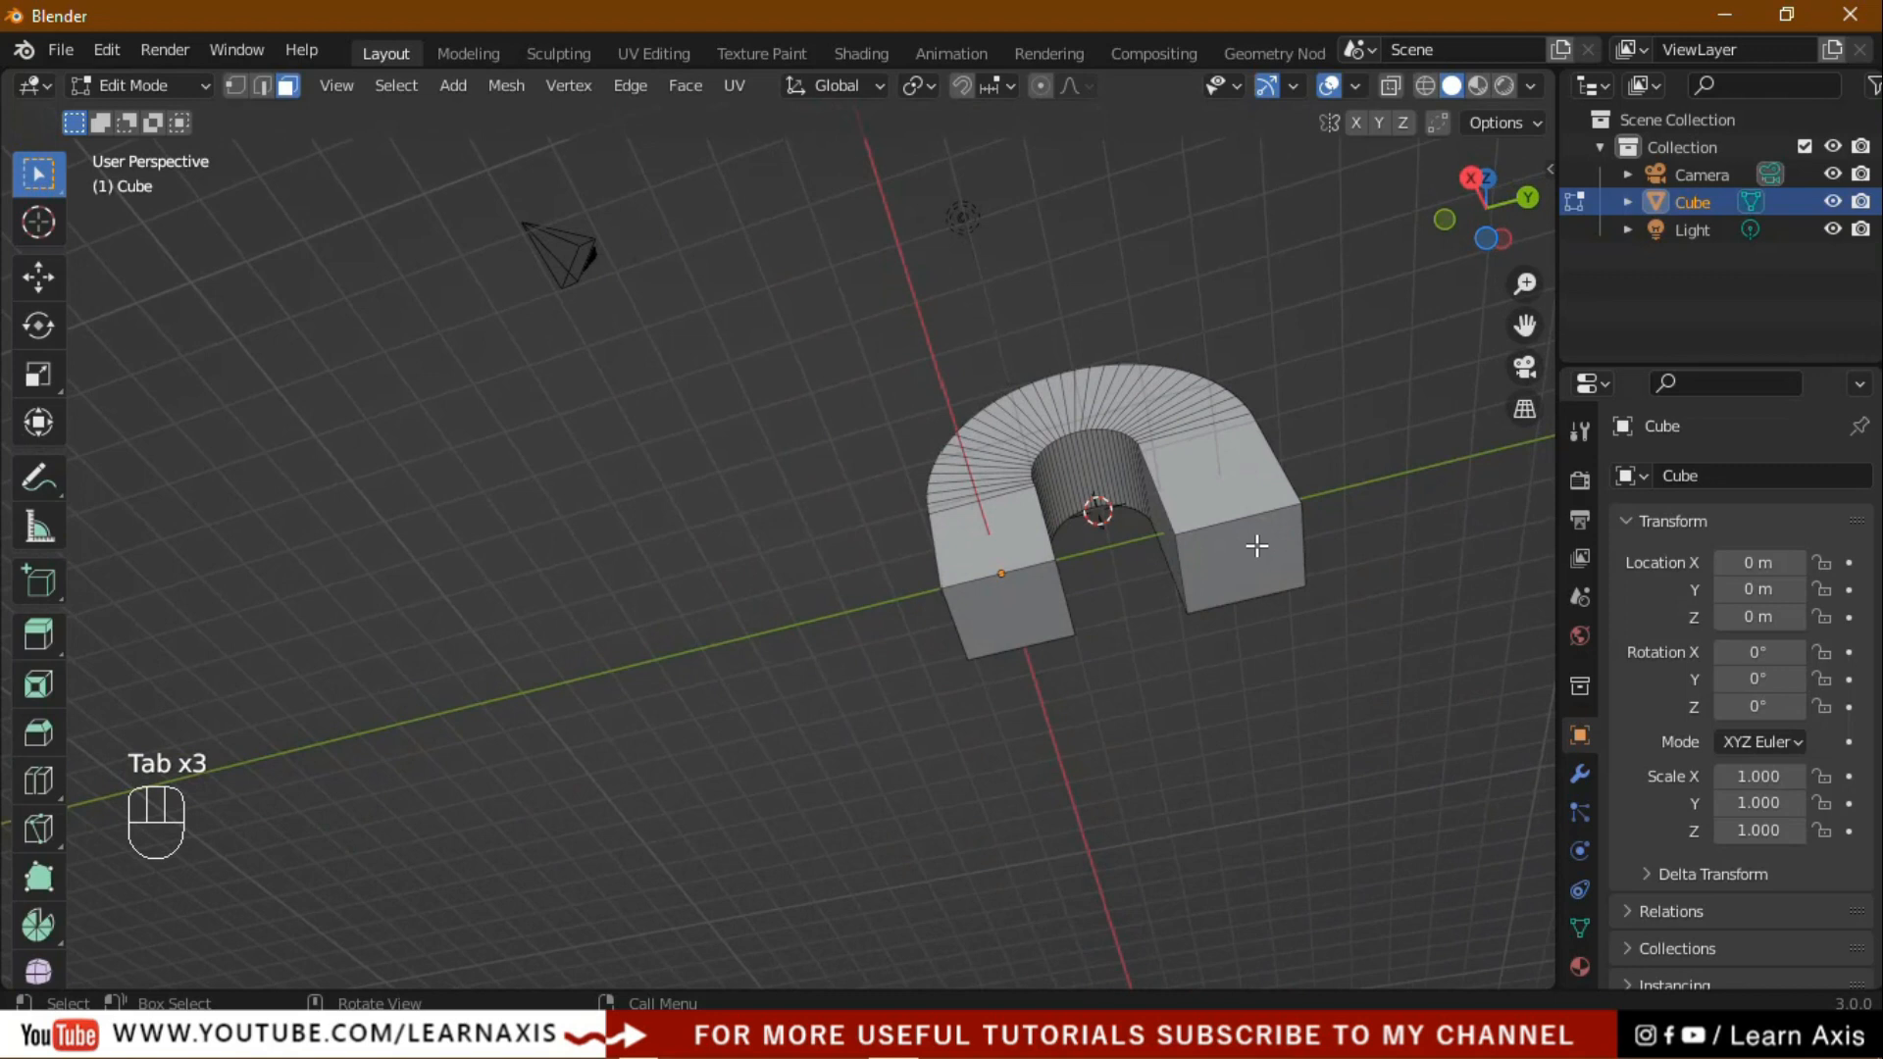
click(1256, 545)
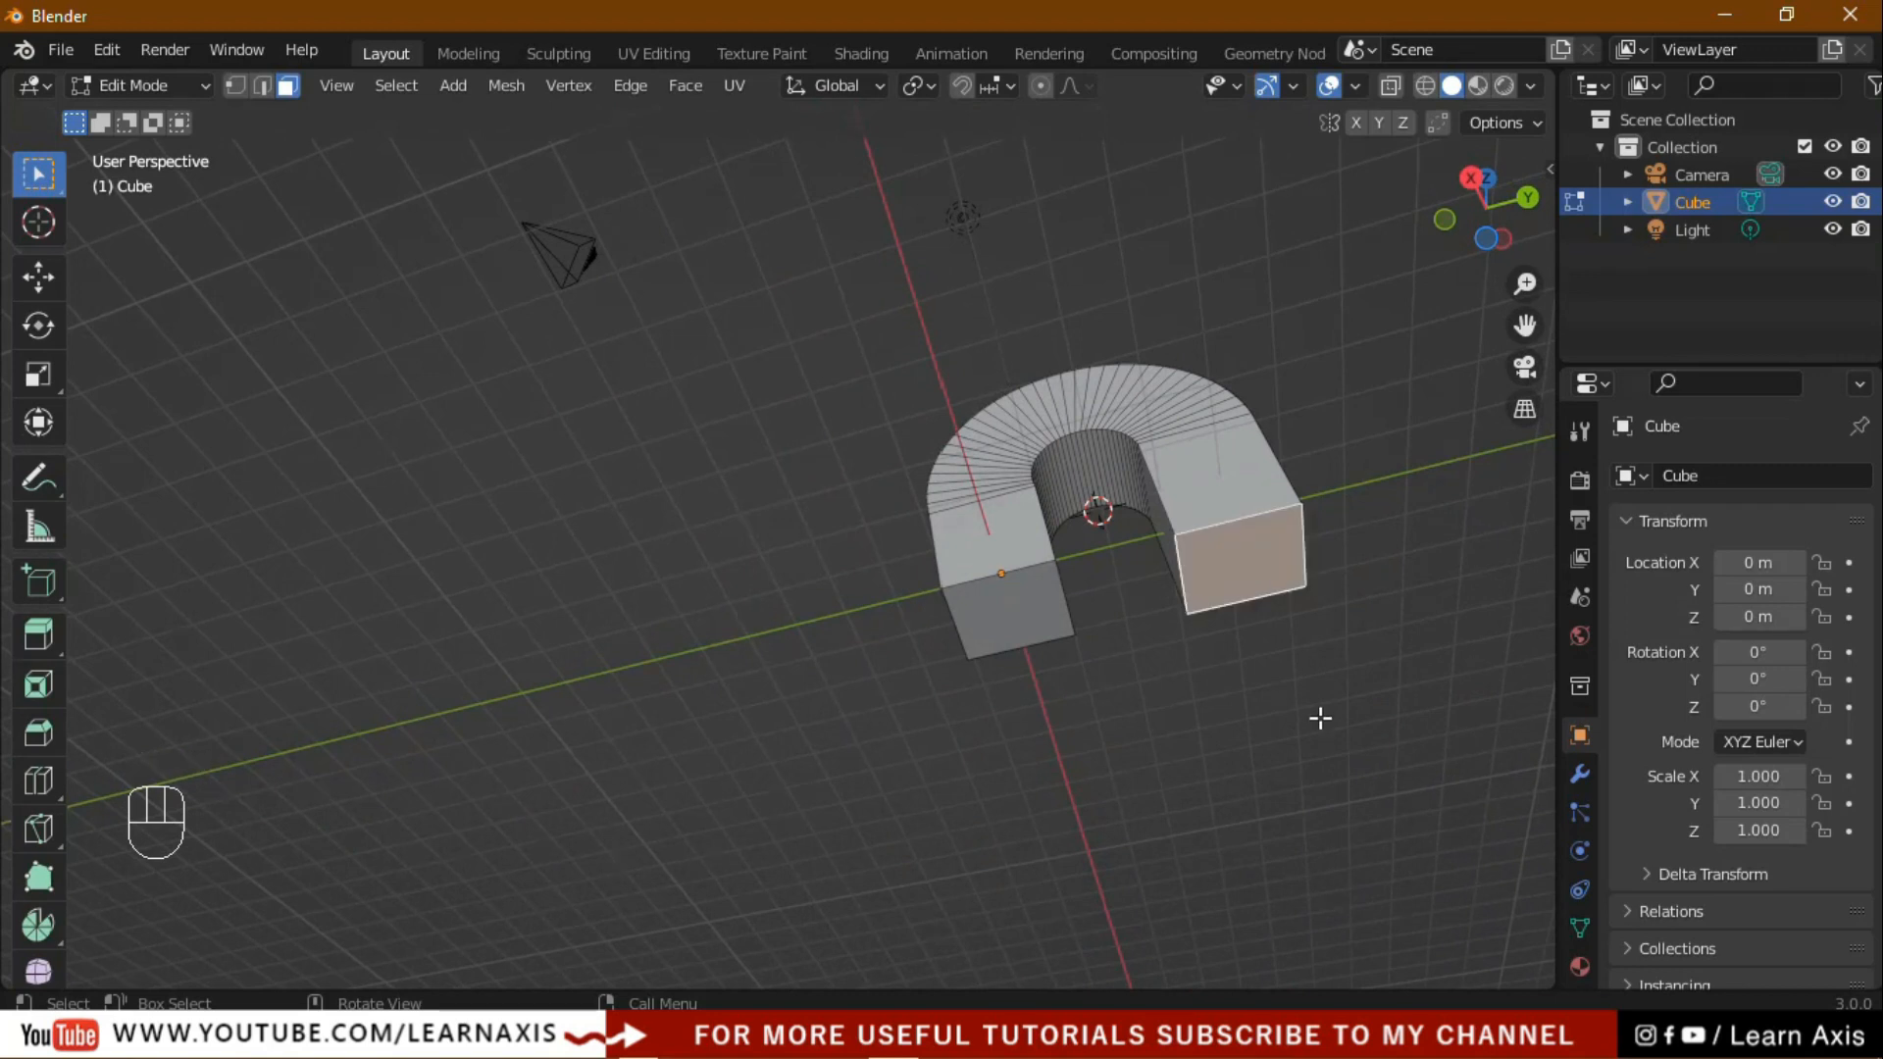
key(KP_3)
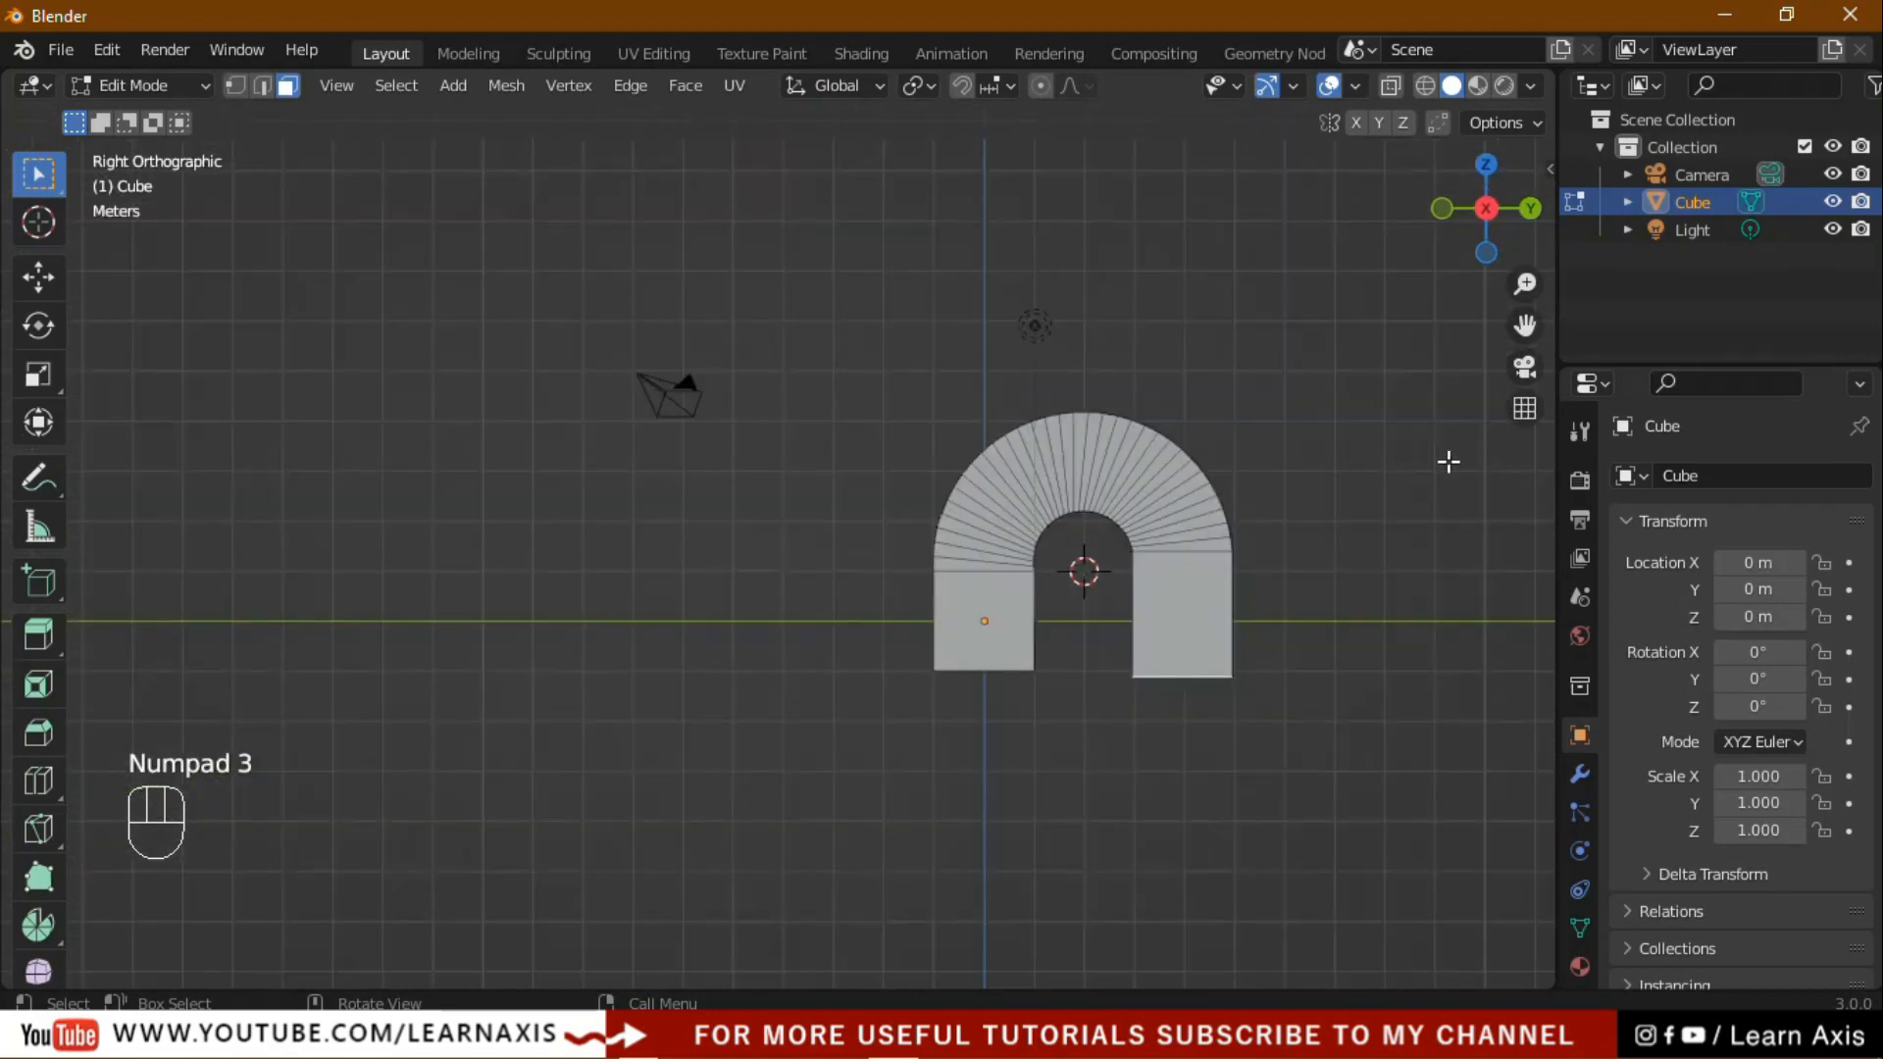
drag(1524, 325, 1499, 325)
scroll(902, 755, up, 2)
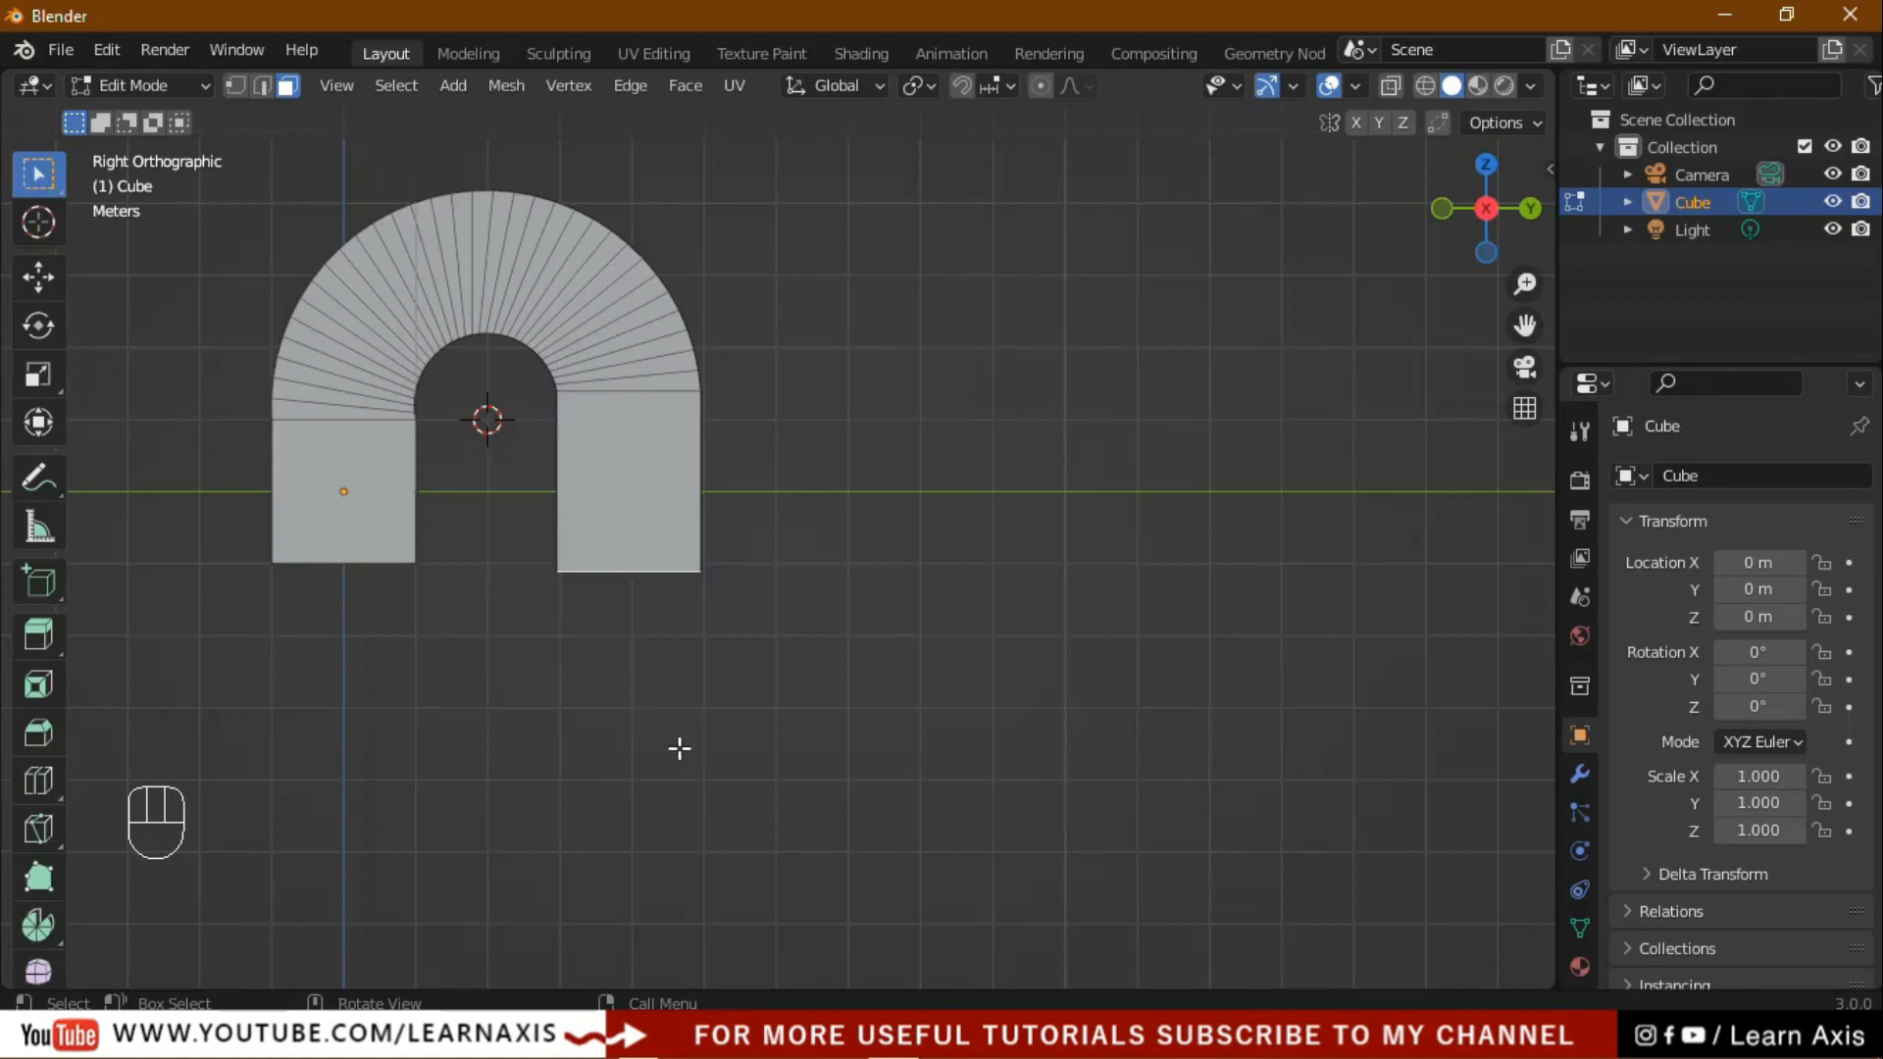
key(shift)
shift+right_click(777, 639)
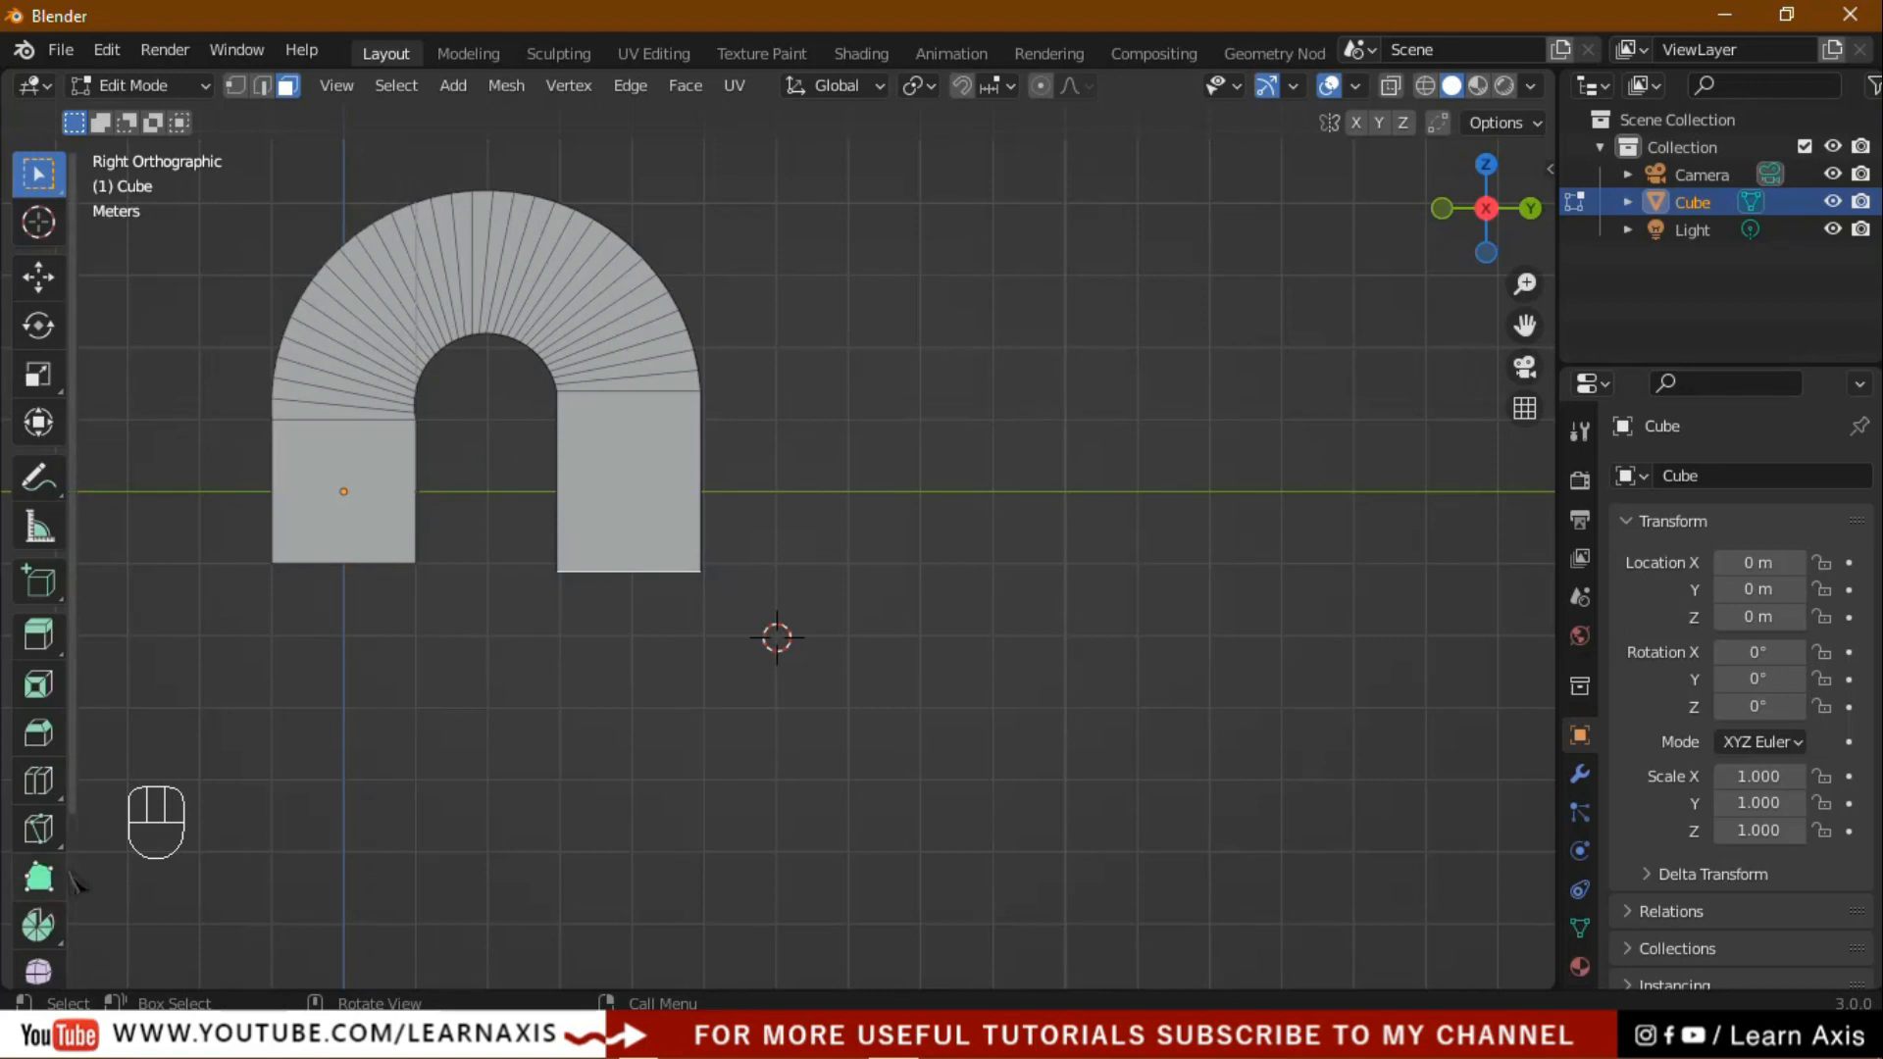
click(38, 925)
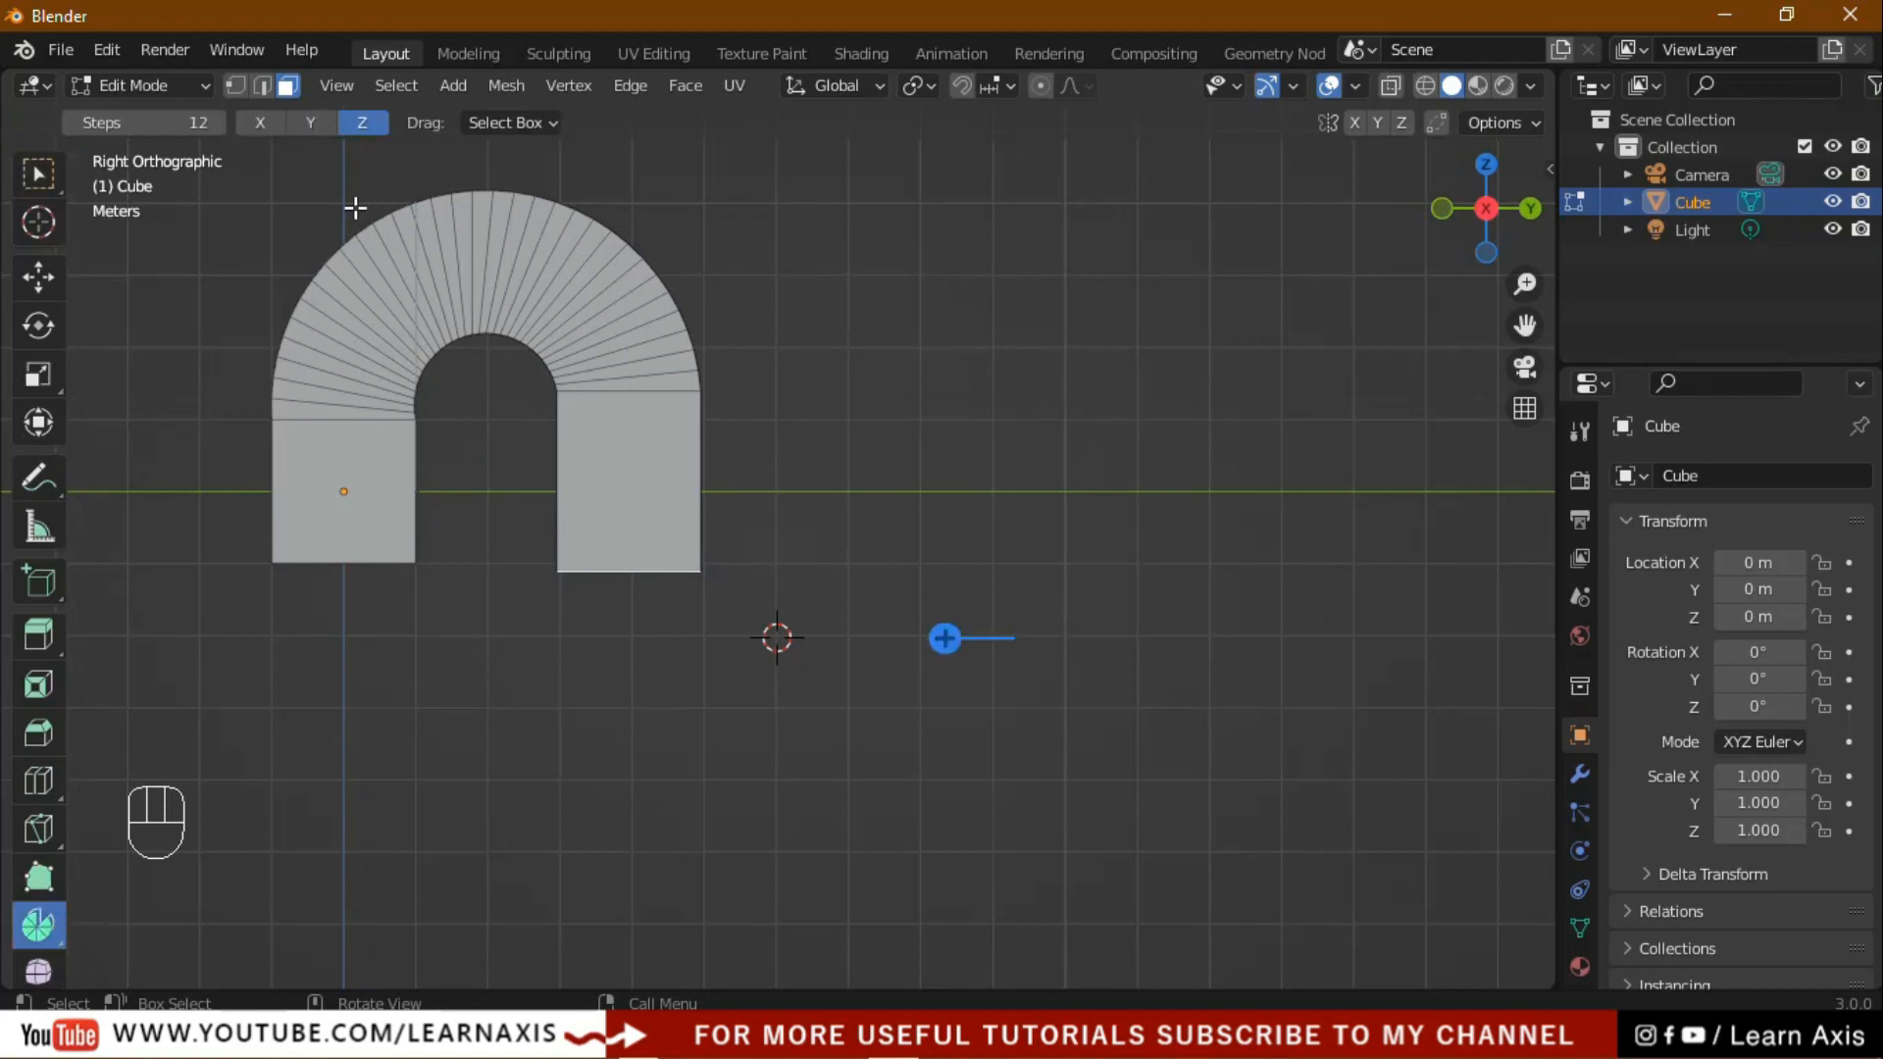
click(263, 124)
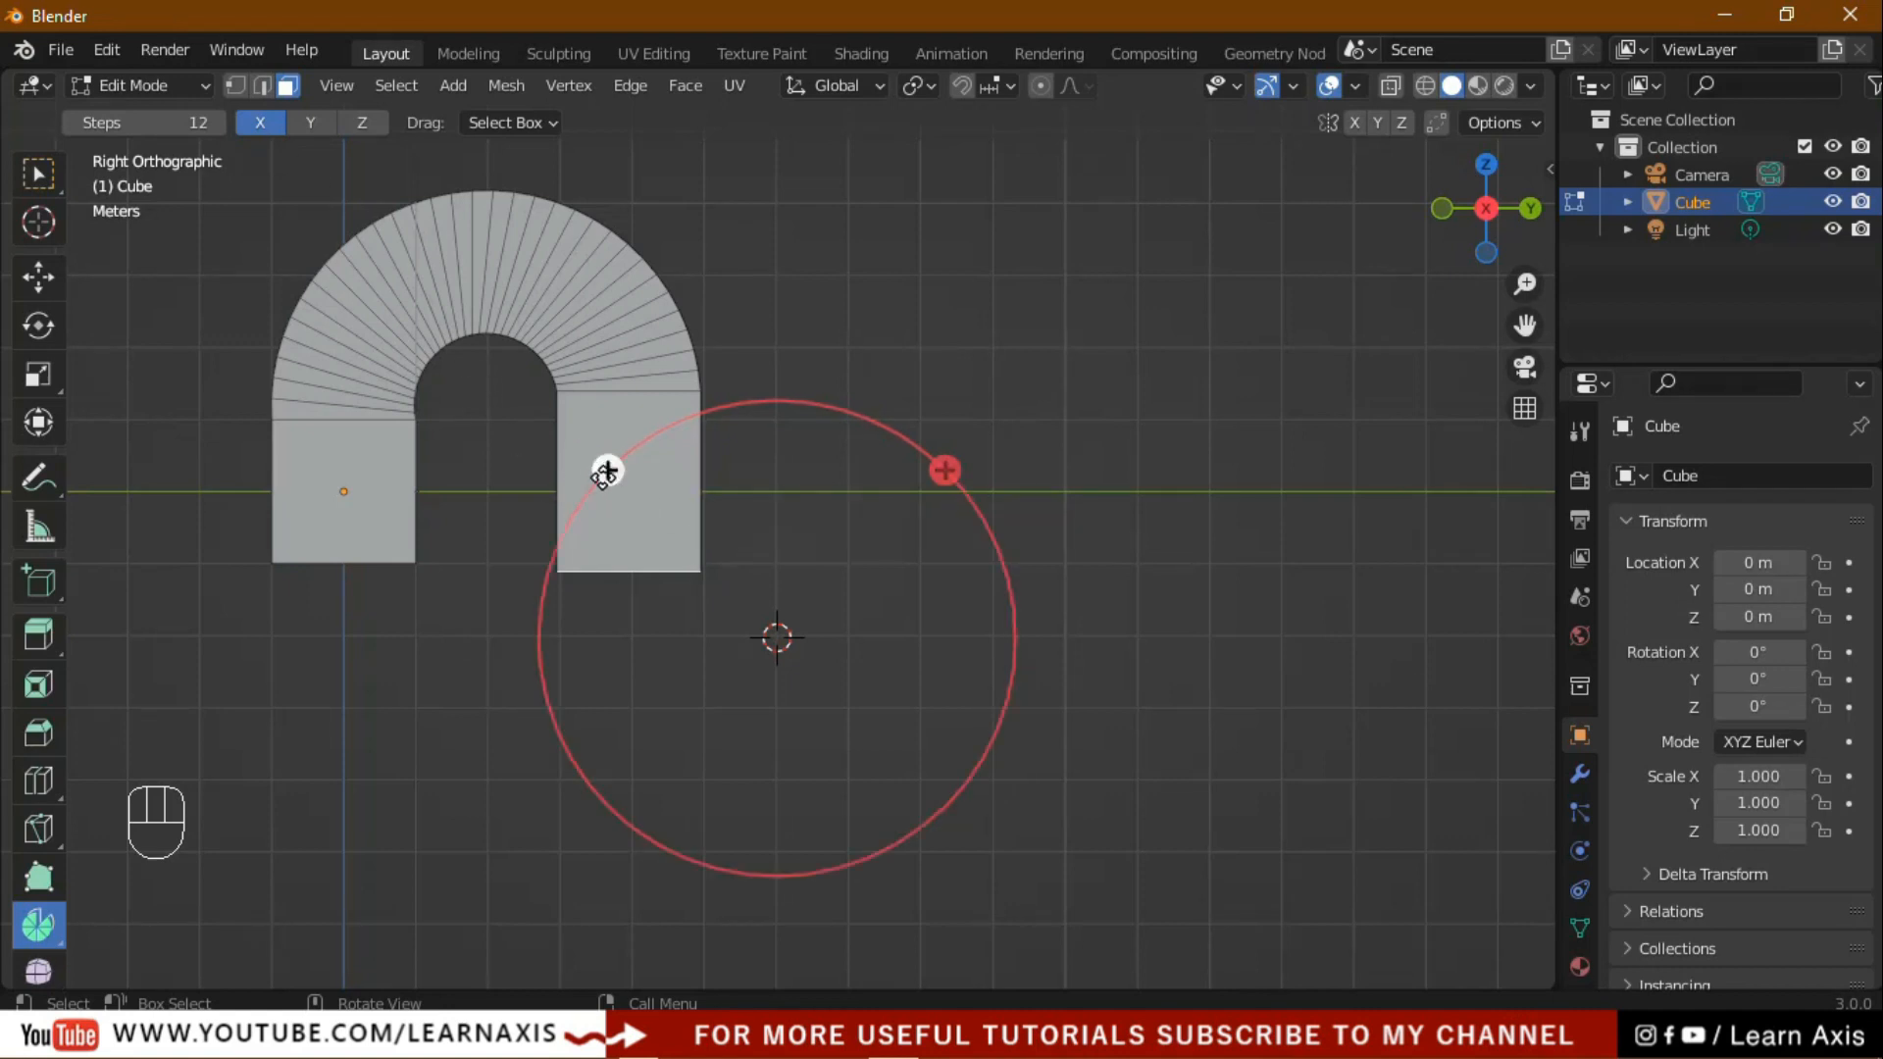
Try spinning the bottom face around 3D cursor positions progressively farther along Y, undoing each spin.
drag(605, 472, 749, 774)
key(ctrl+z)
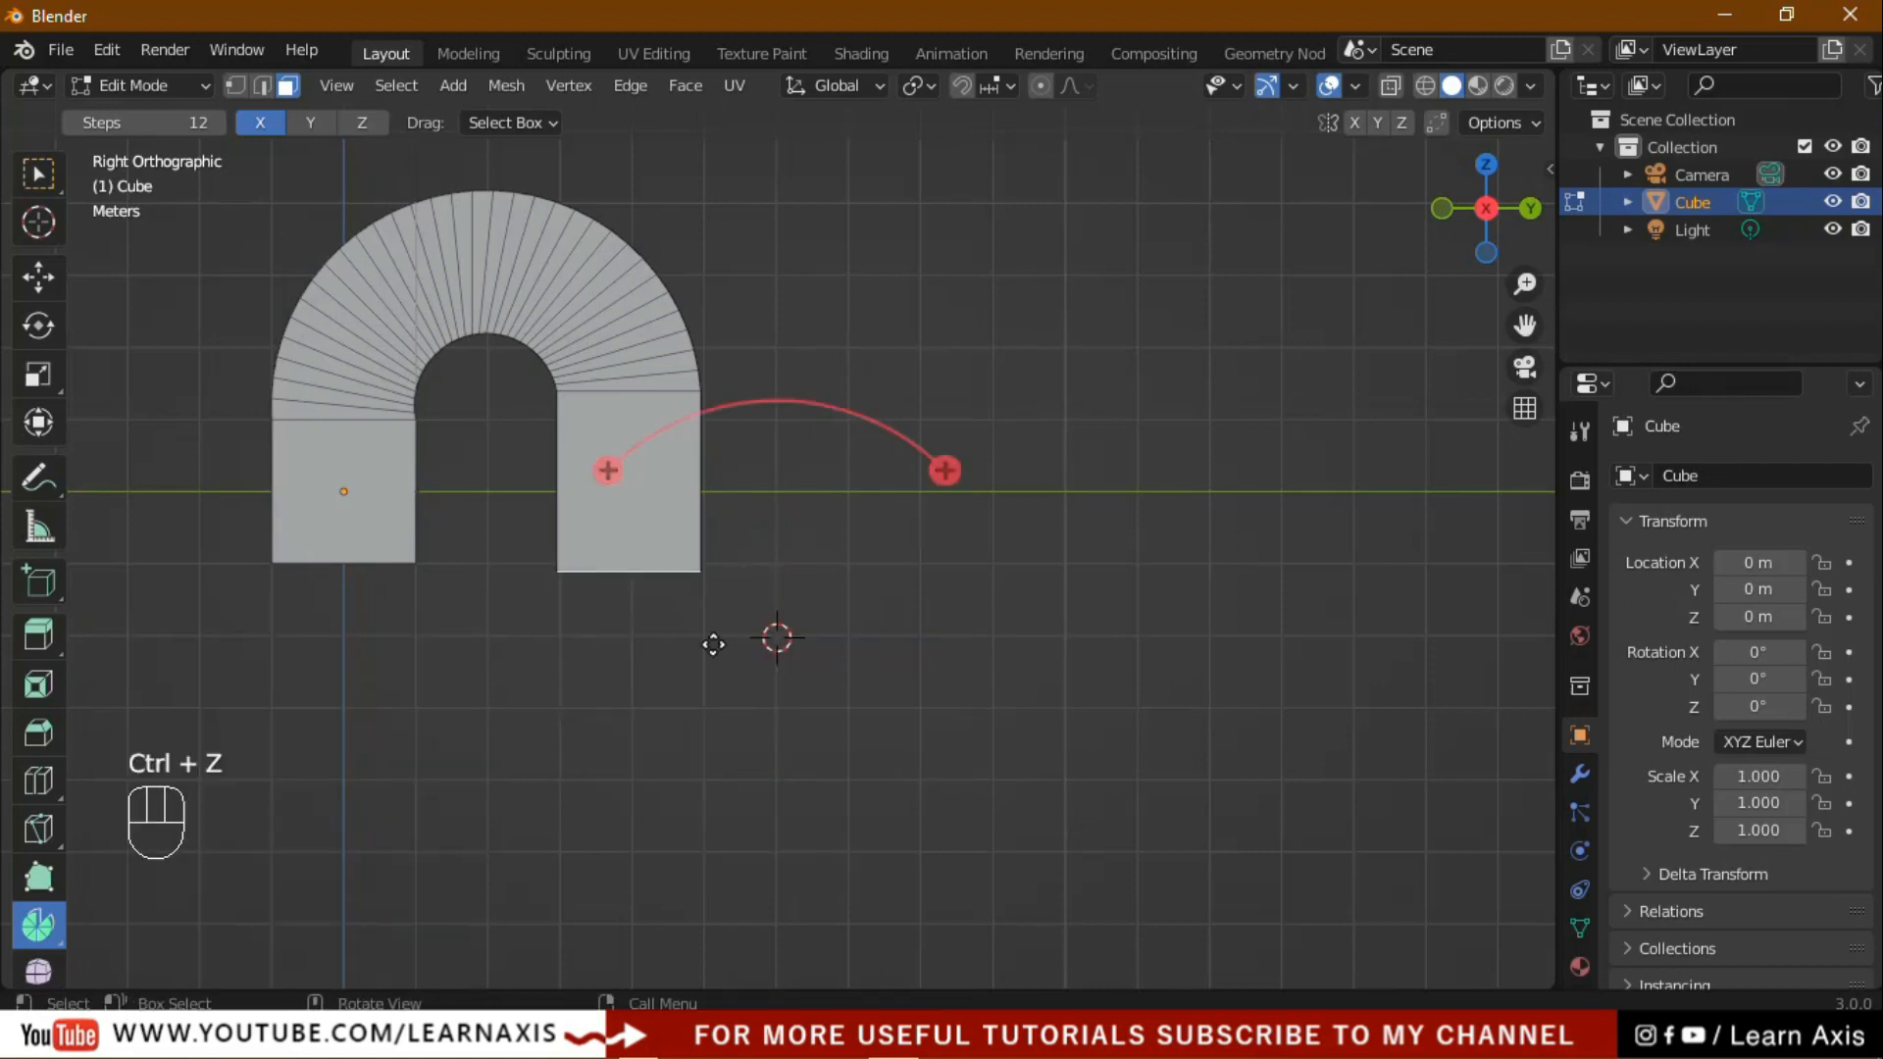
shift+right_click(849, 636)
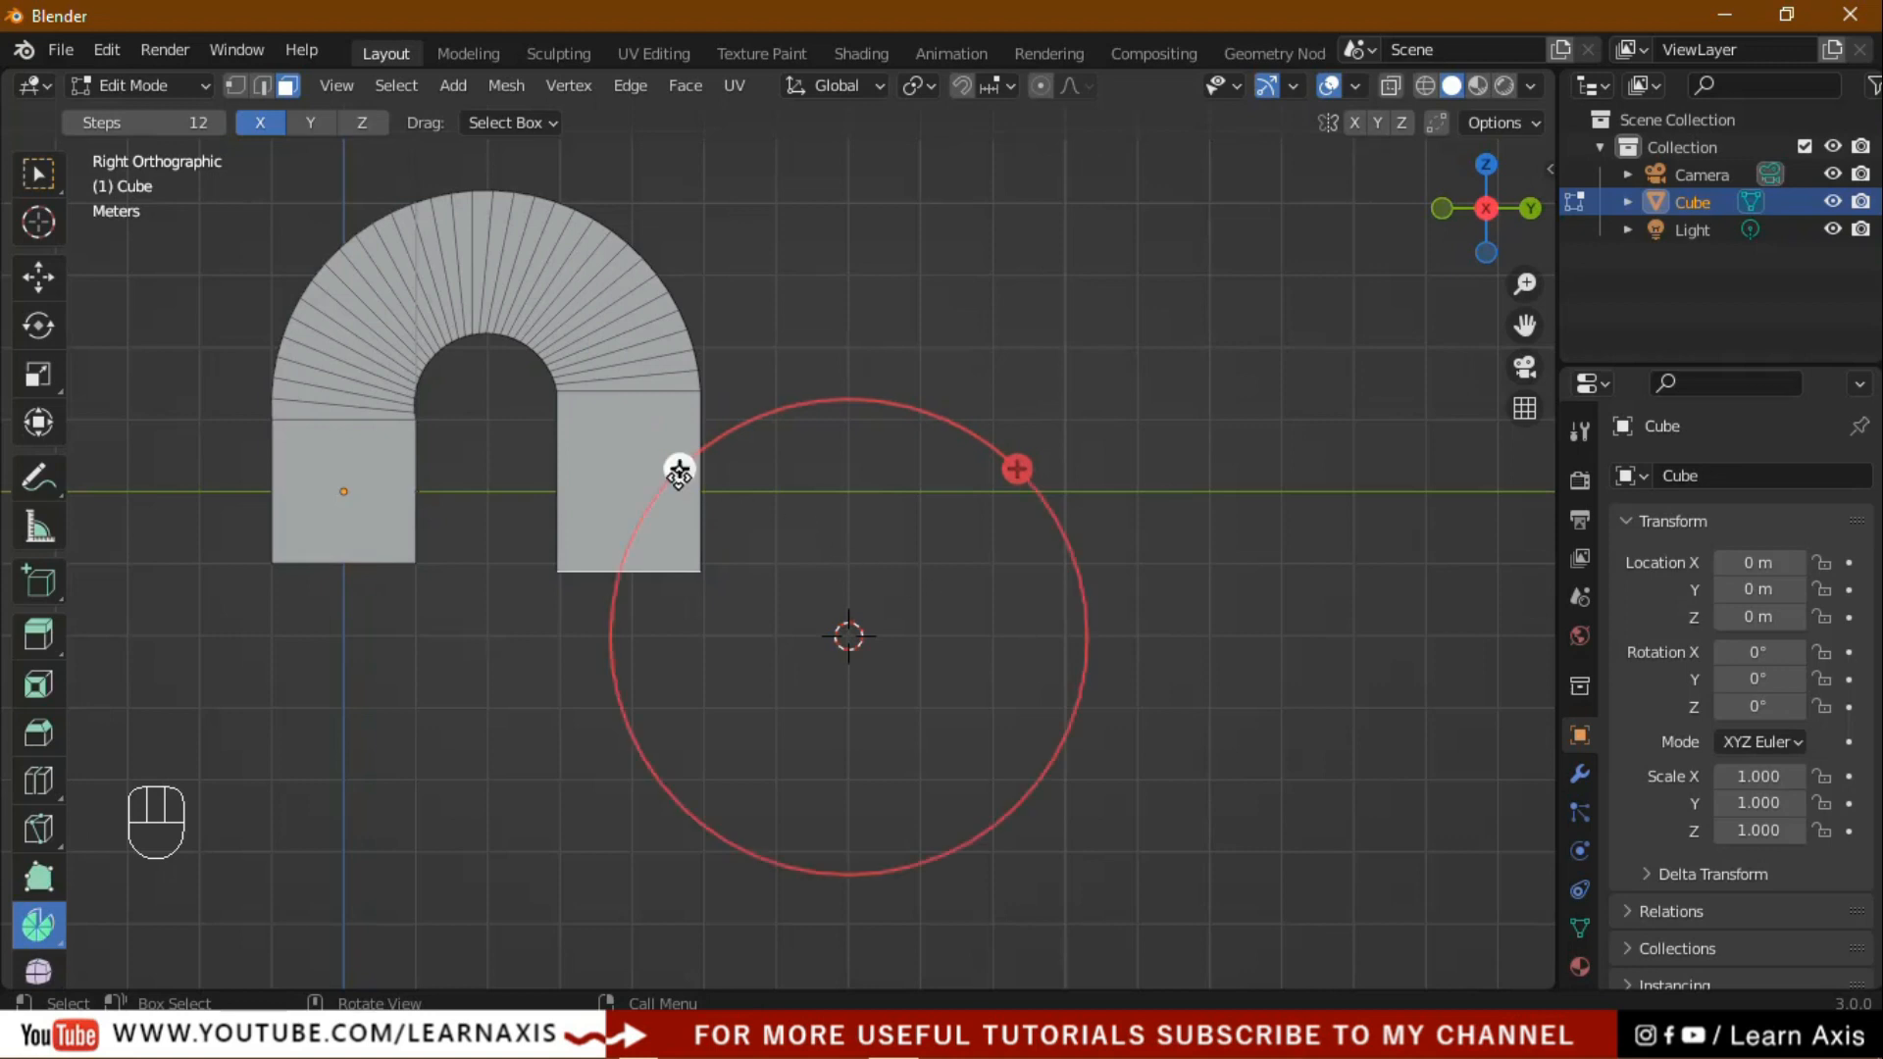
drag(677, 471, 735, 592)
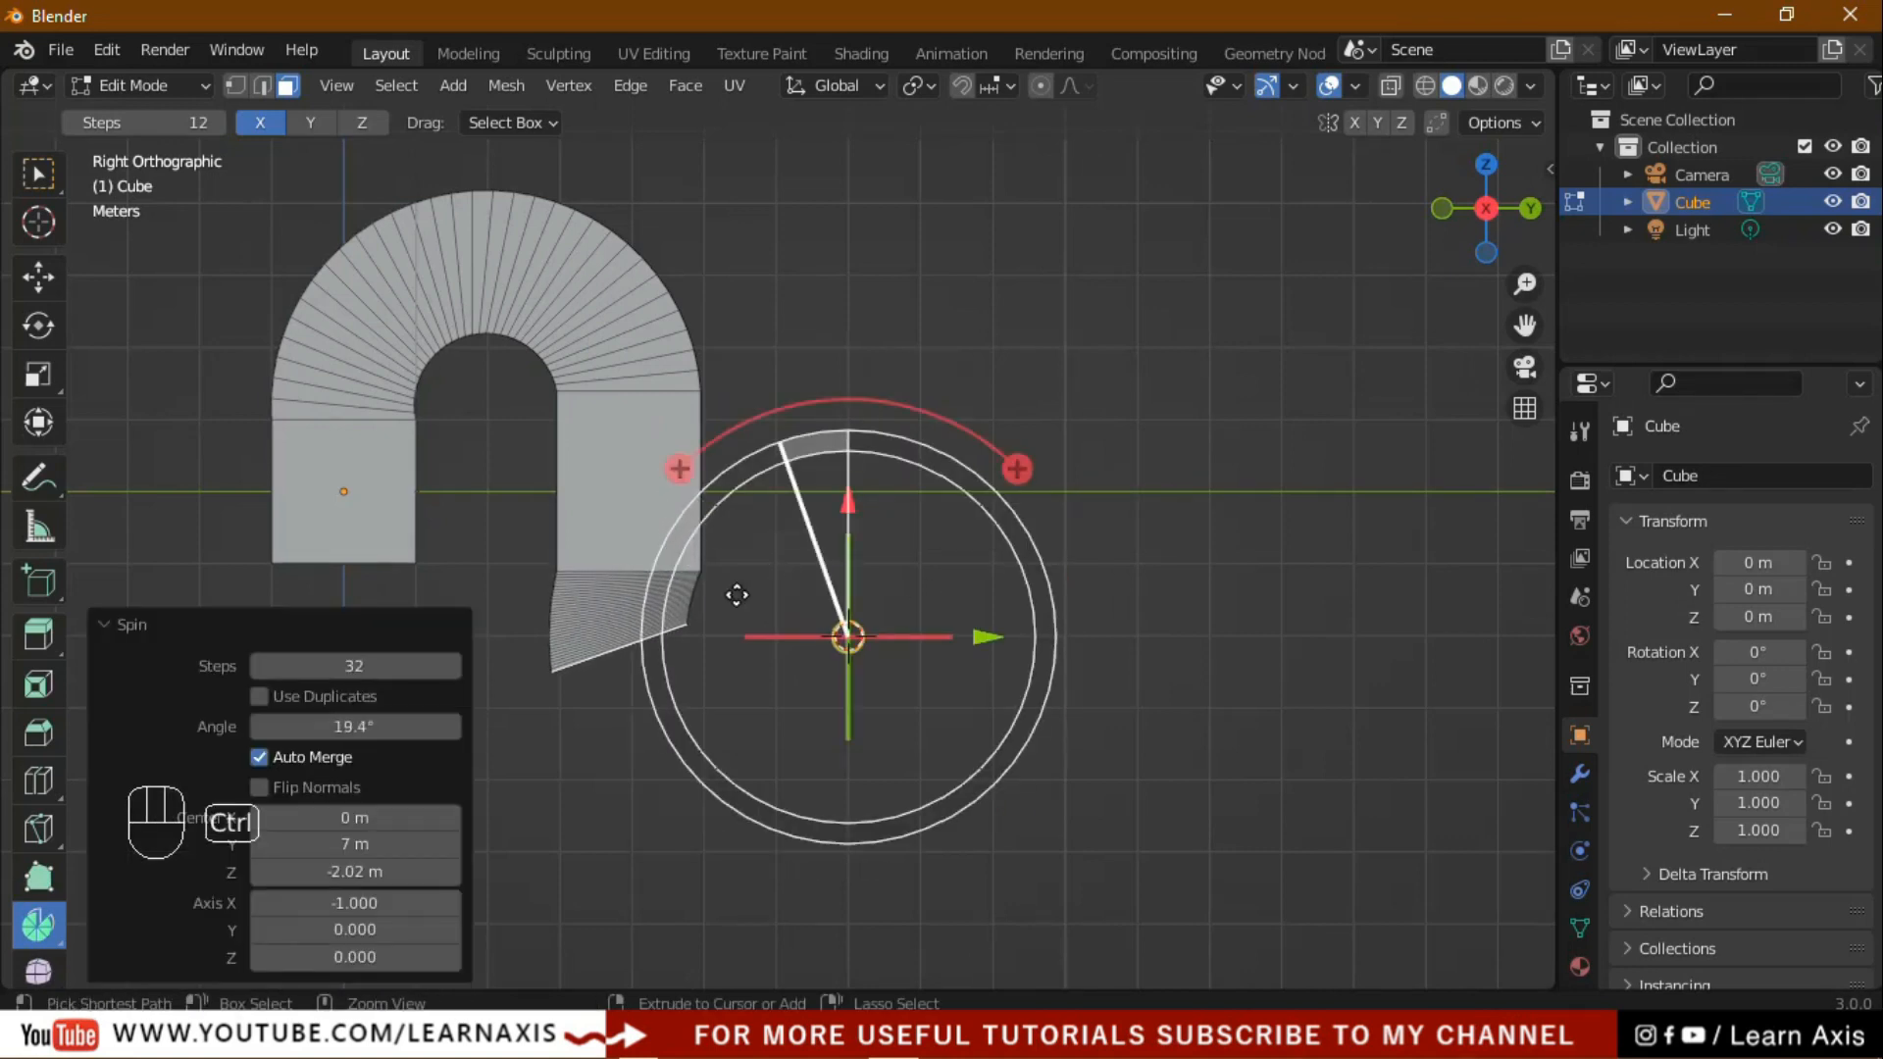
key(ctrl+z)
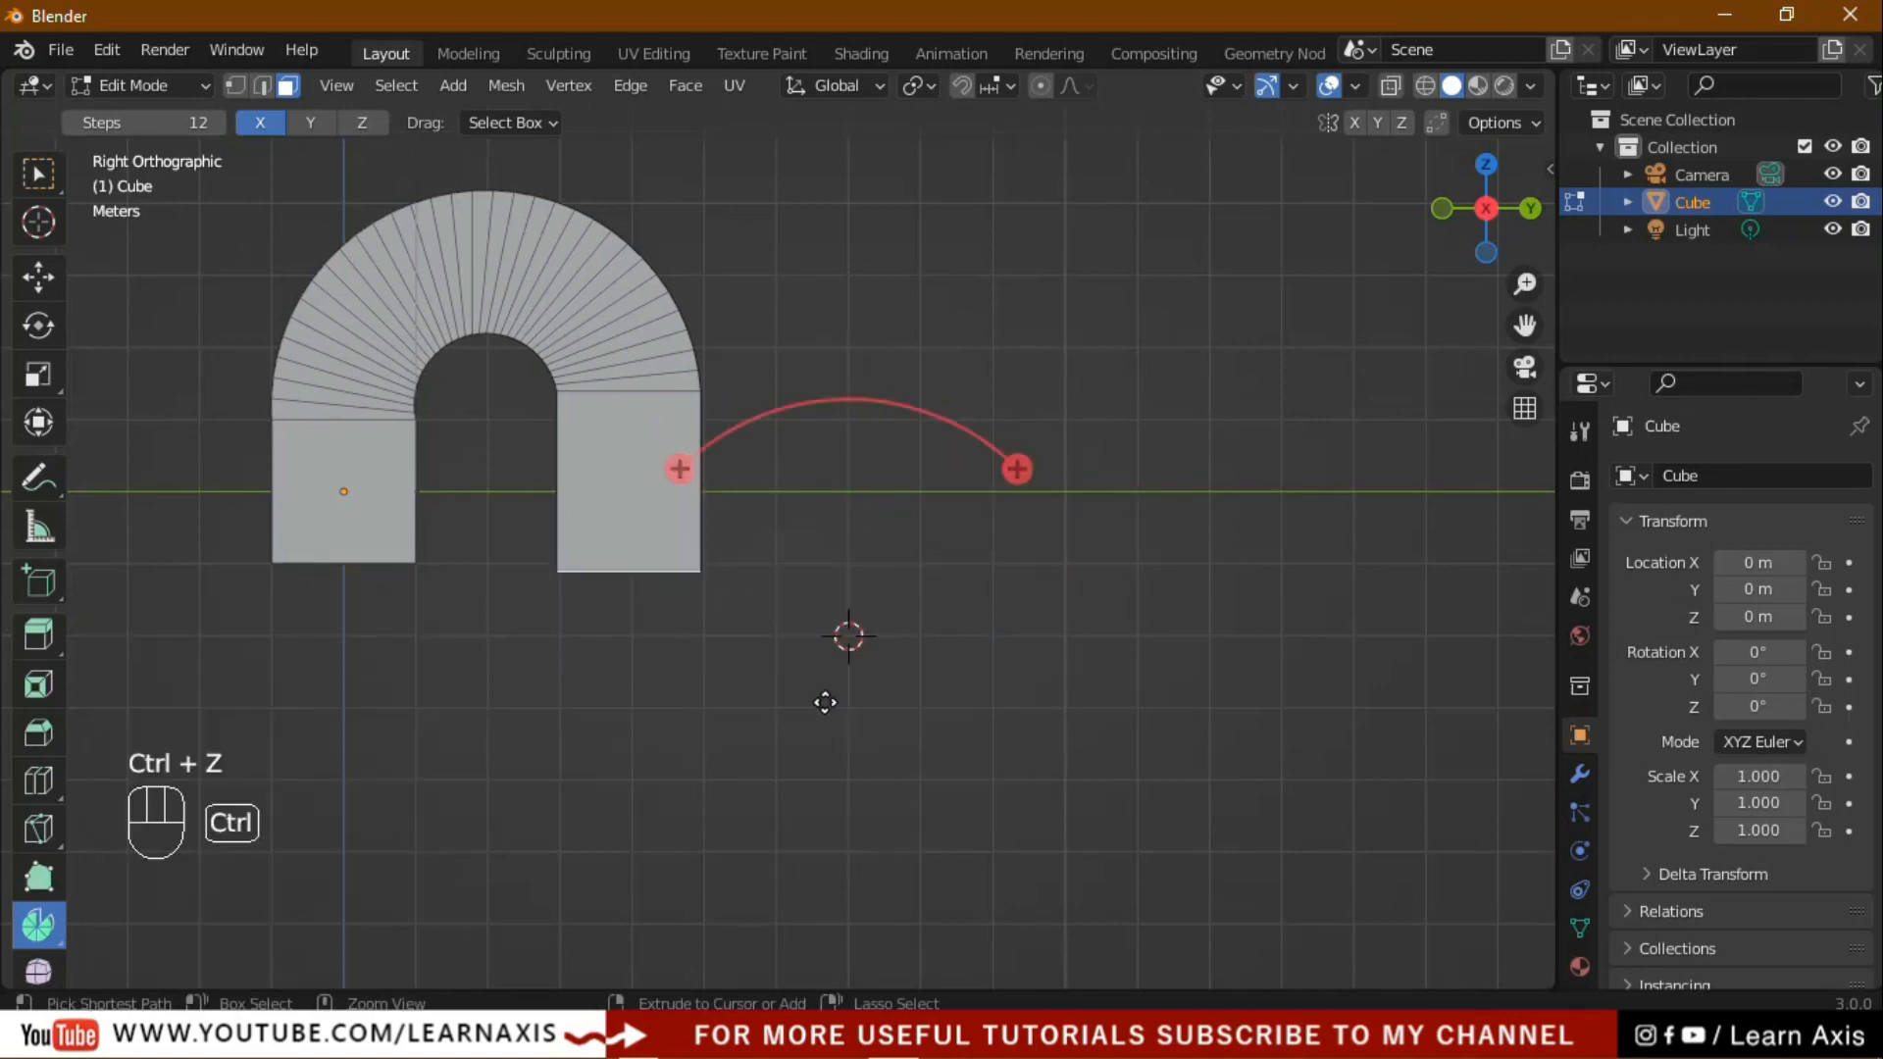
shift+right_click(927, 638)
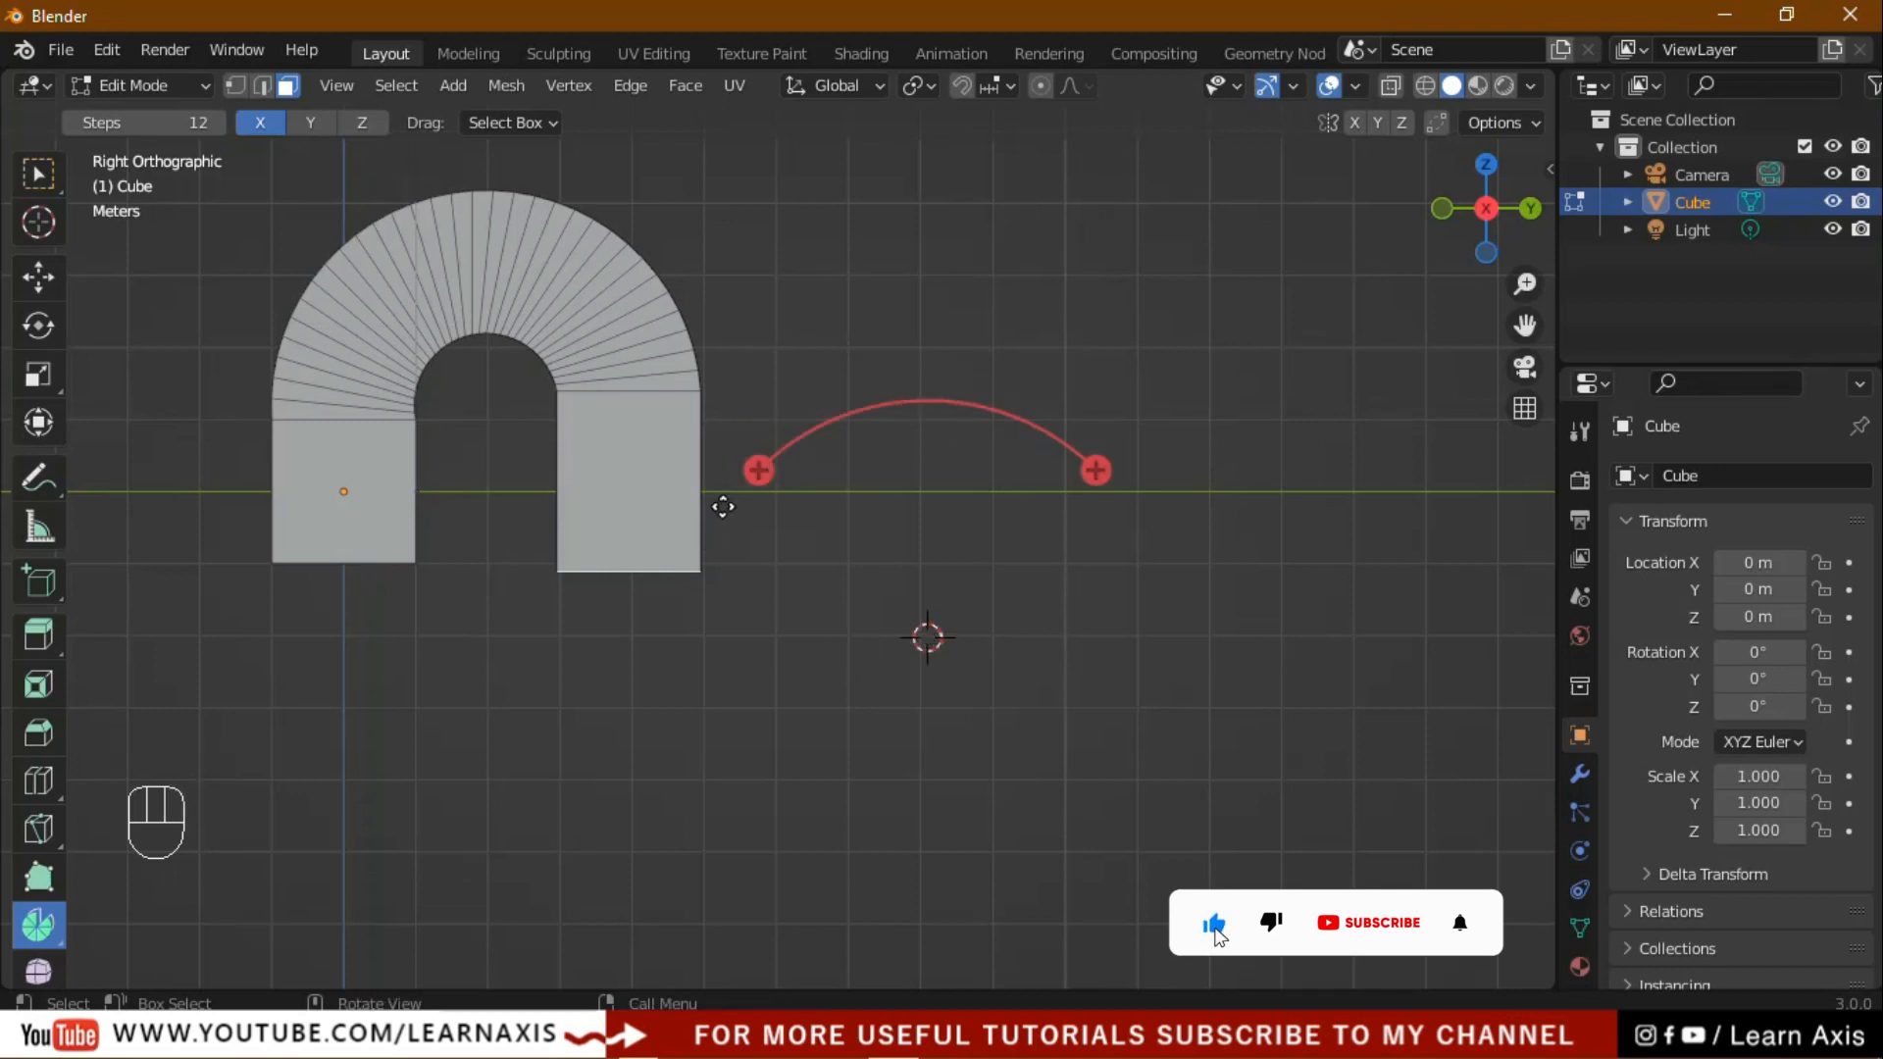
drag(760, 469, 756, 526)
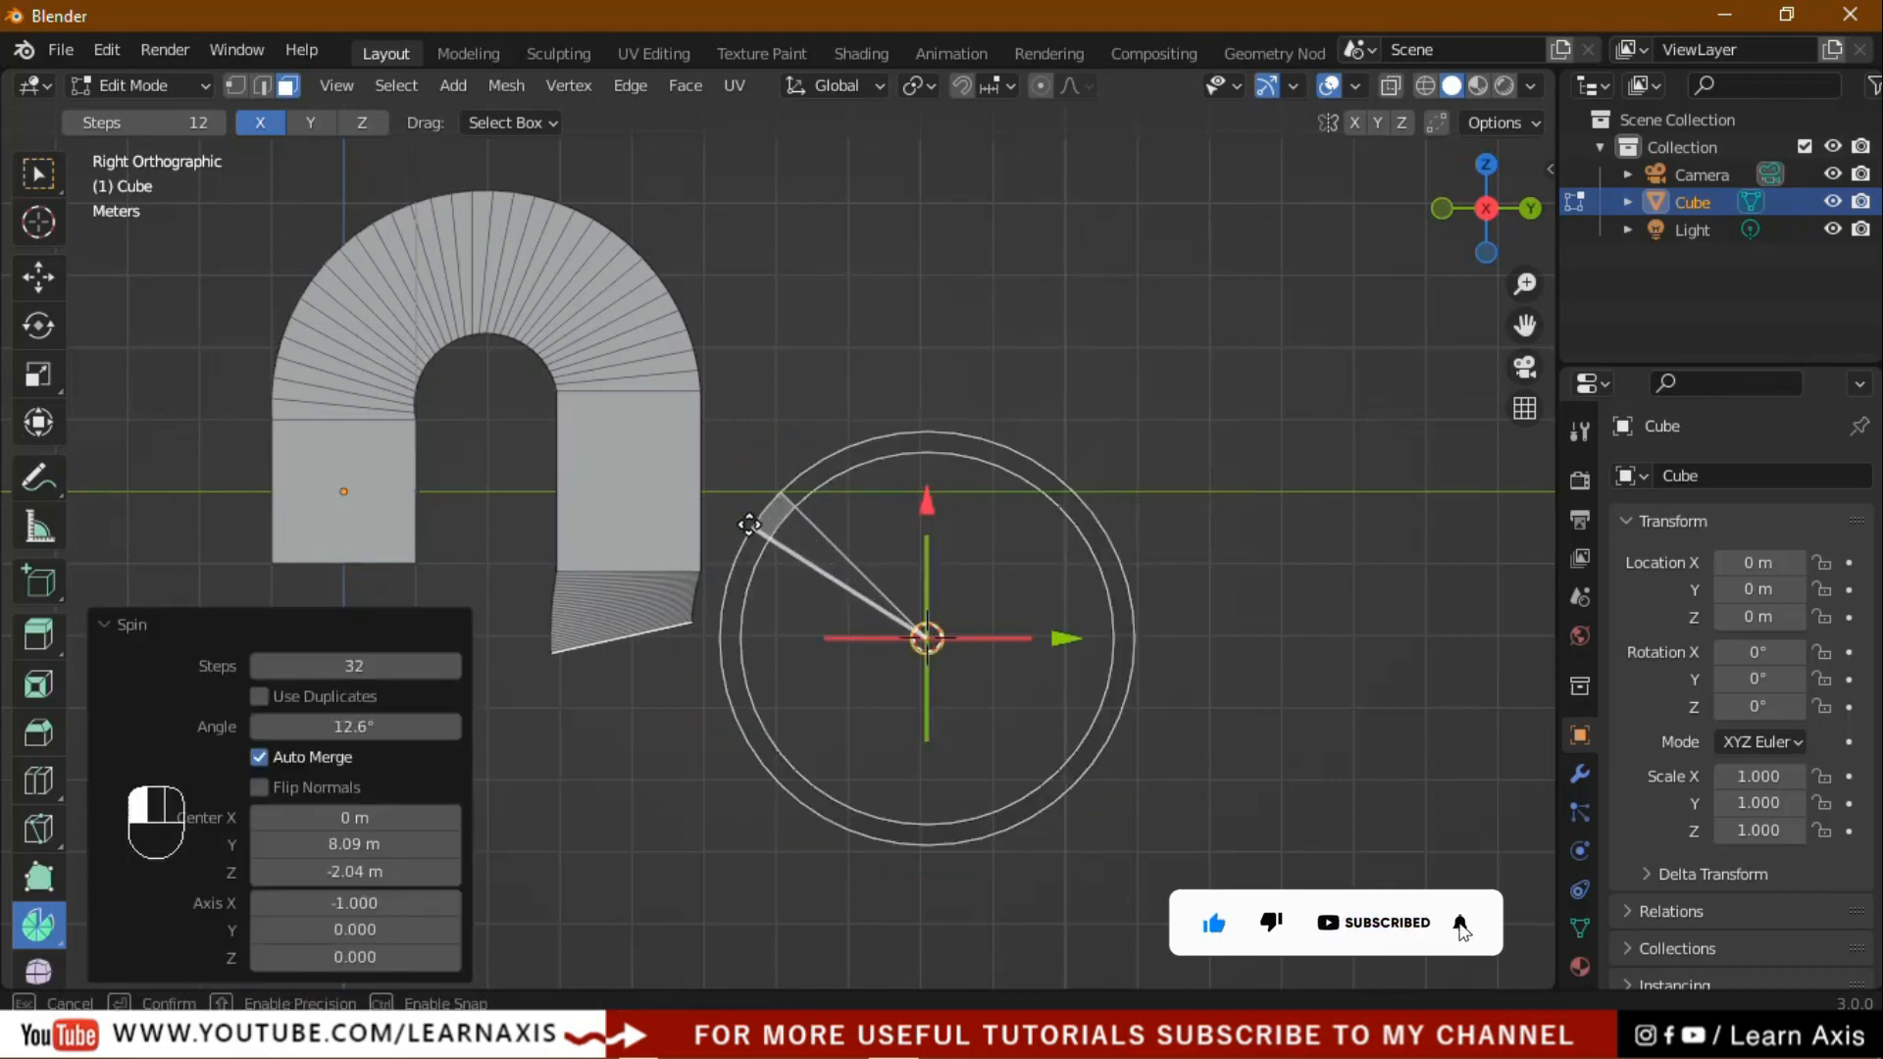
key(ctrl+z)
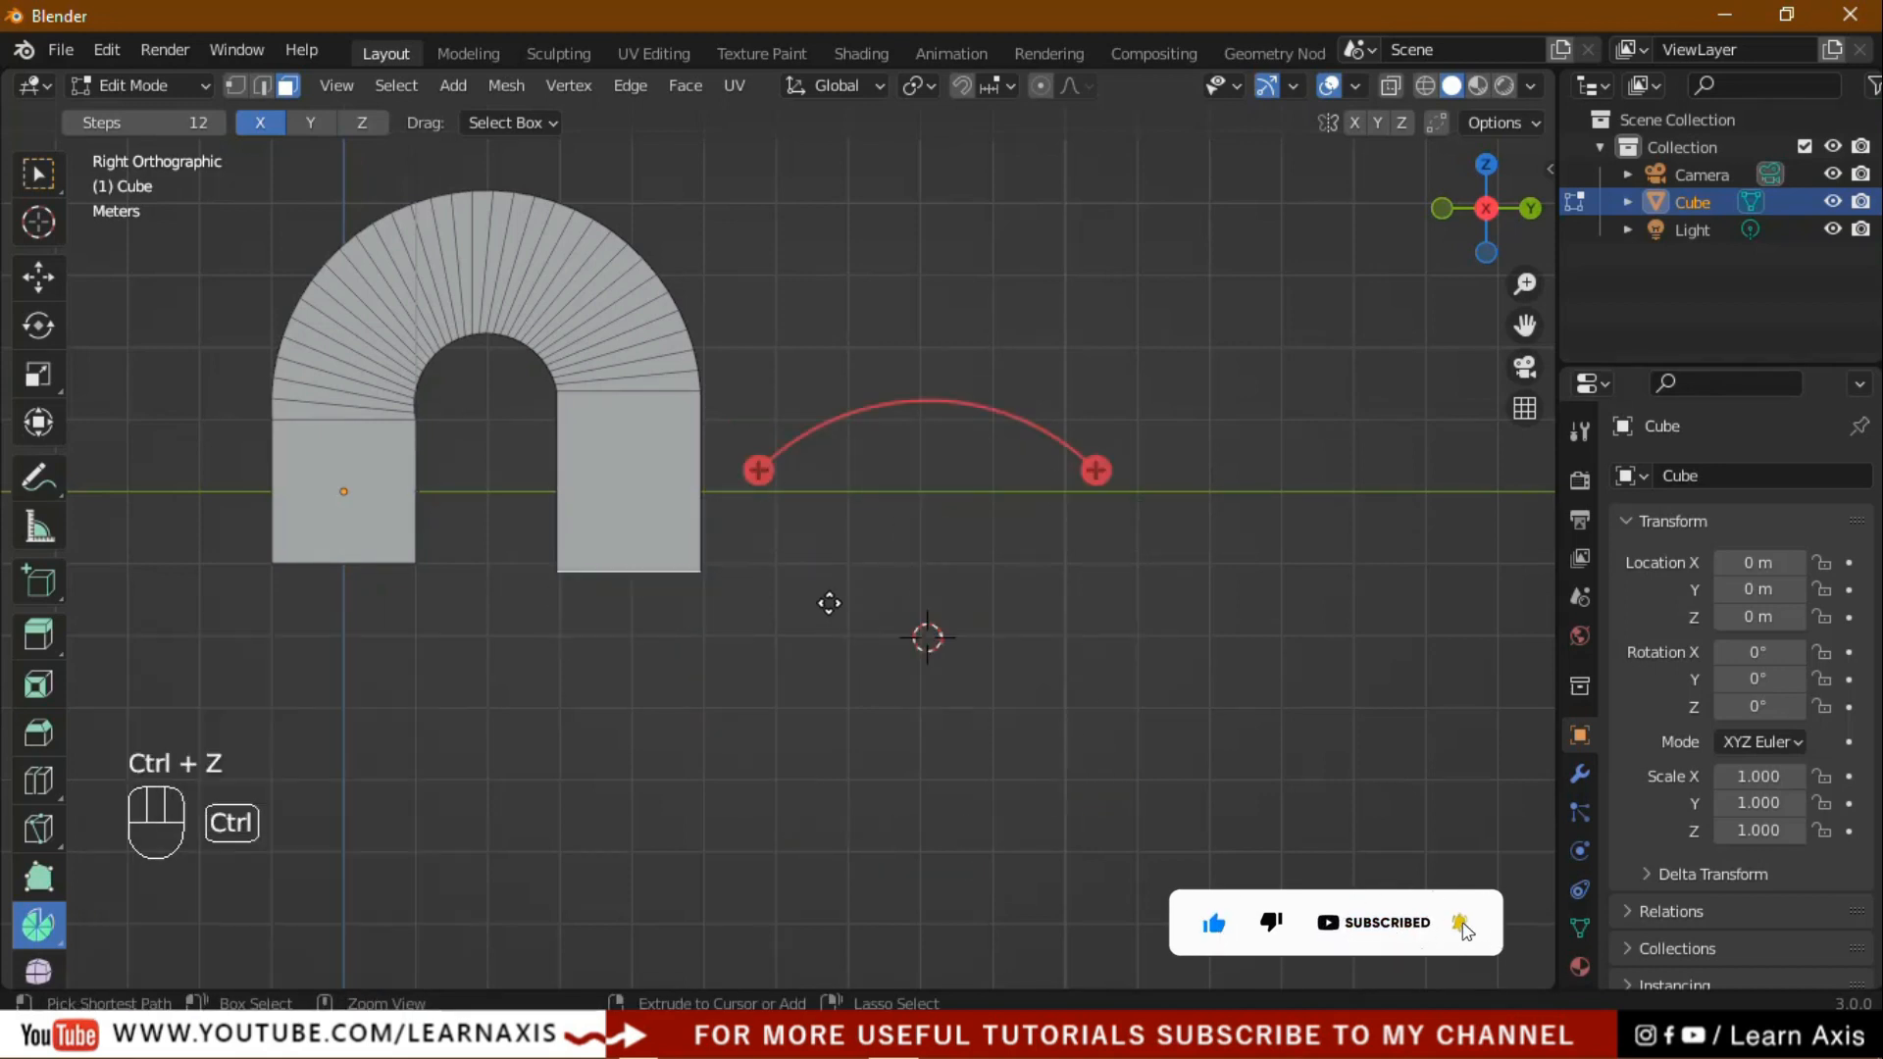
Place the 3D cursor at about Y 8 m, Z -1 m and spin the bottom face 180° about the X axis.
shift+right_click(921, 559)
drag(753, 396, 1008, 652)
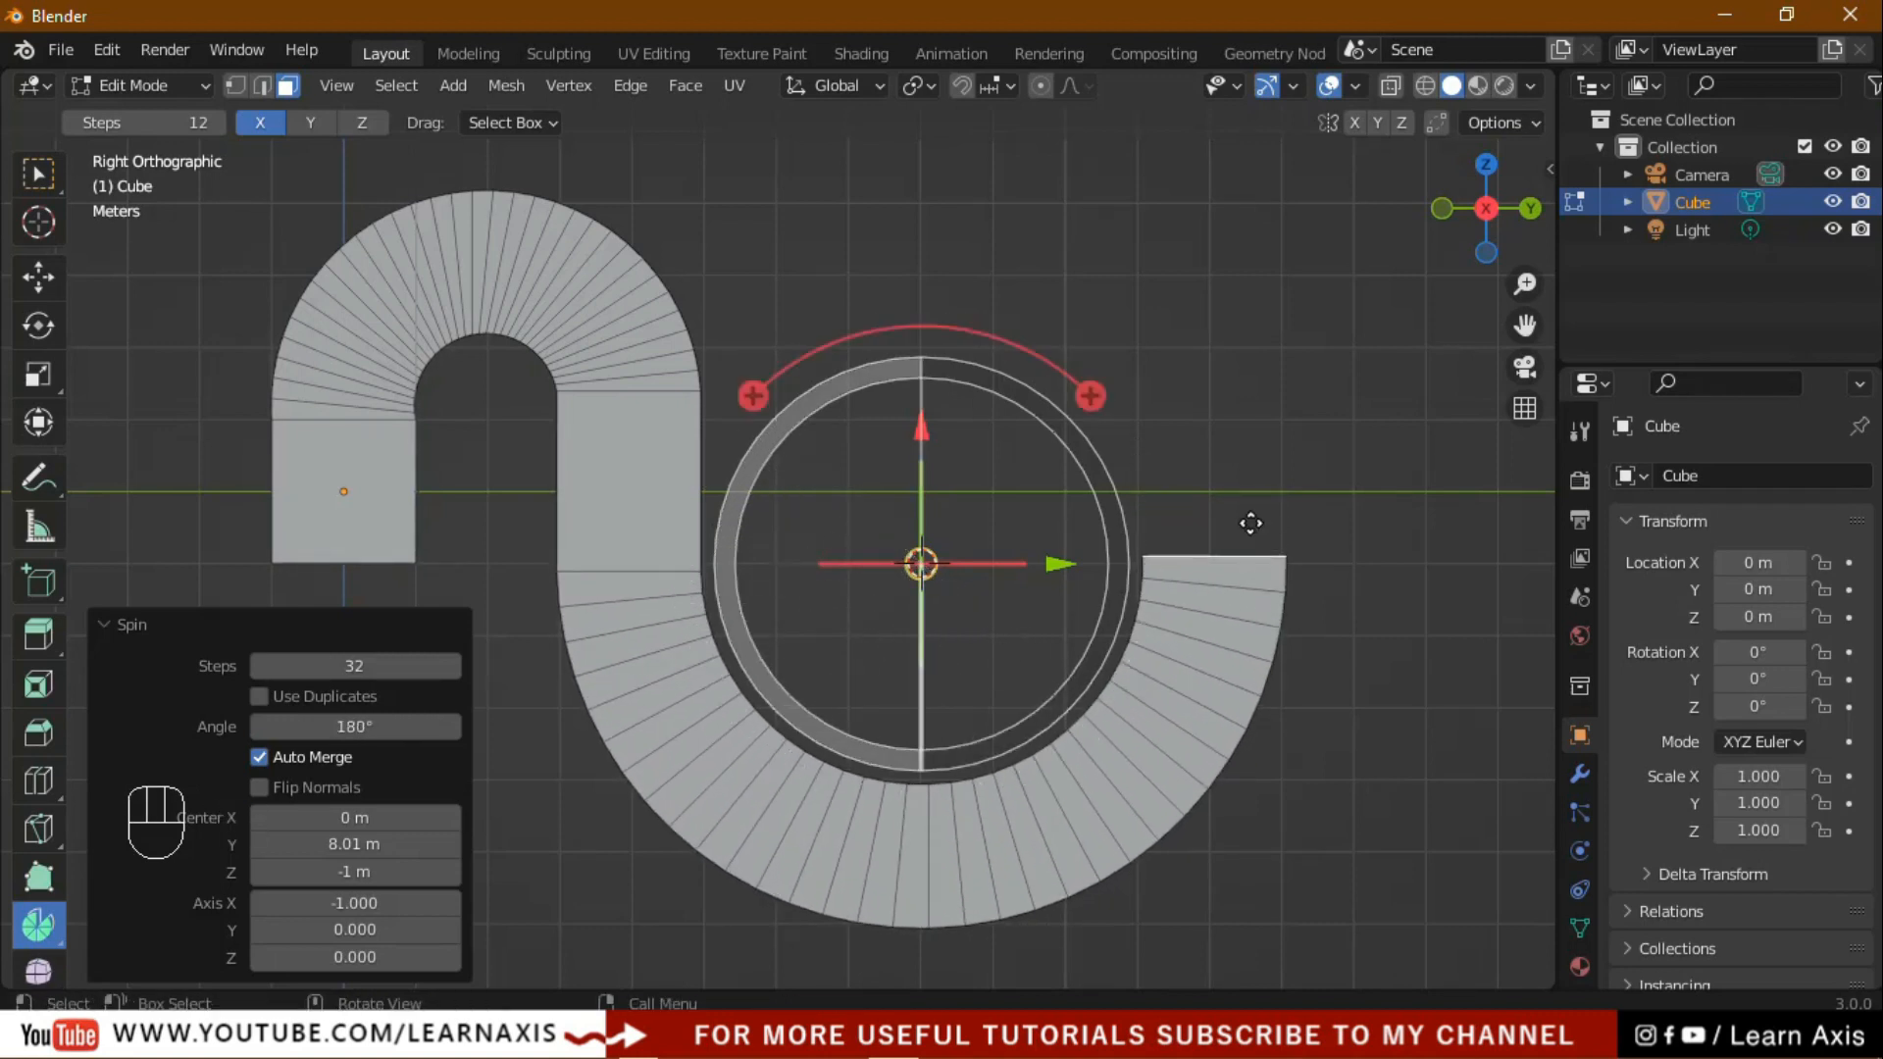
middle_drag(1300, 382, 1253, 387)
Extrude the end face of the second bend upward by about 4.86 m and deselect it.
click(38, 175)
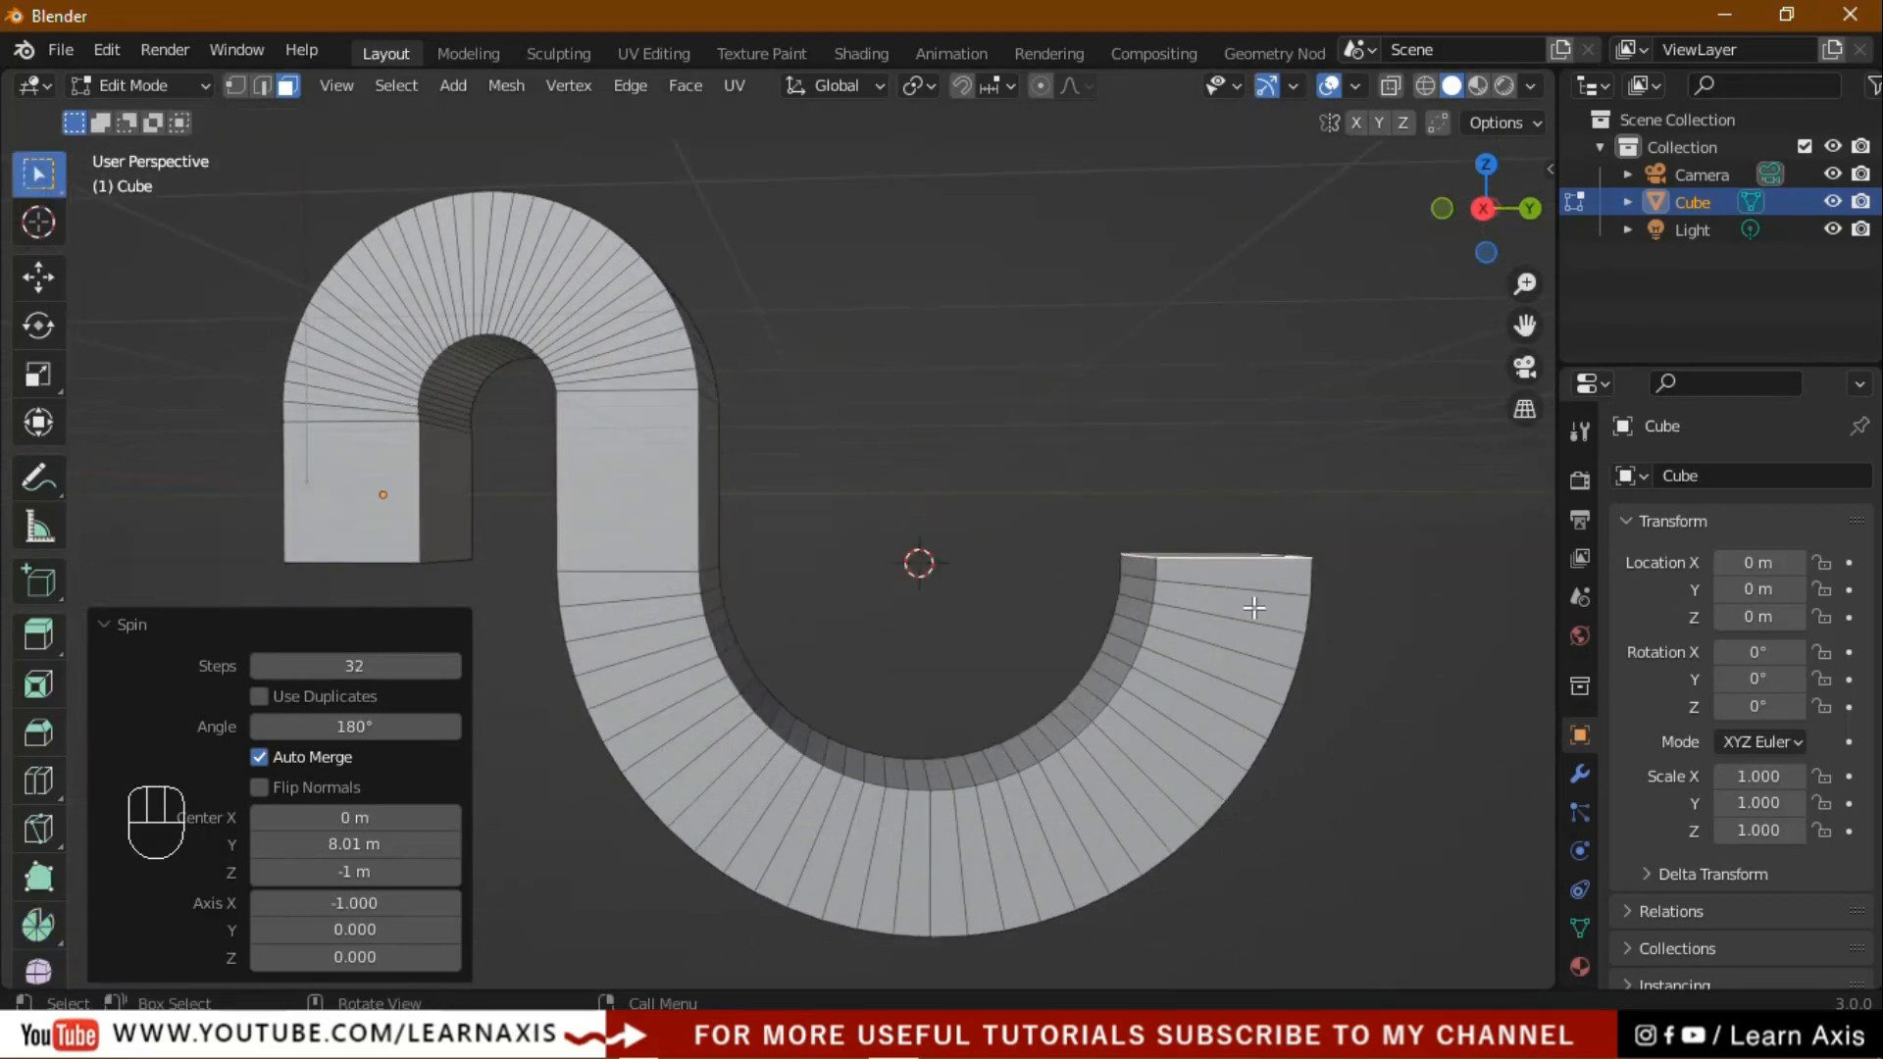
key(KP_3)
key(e)
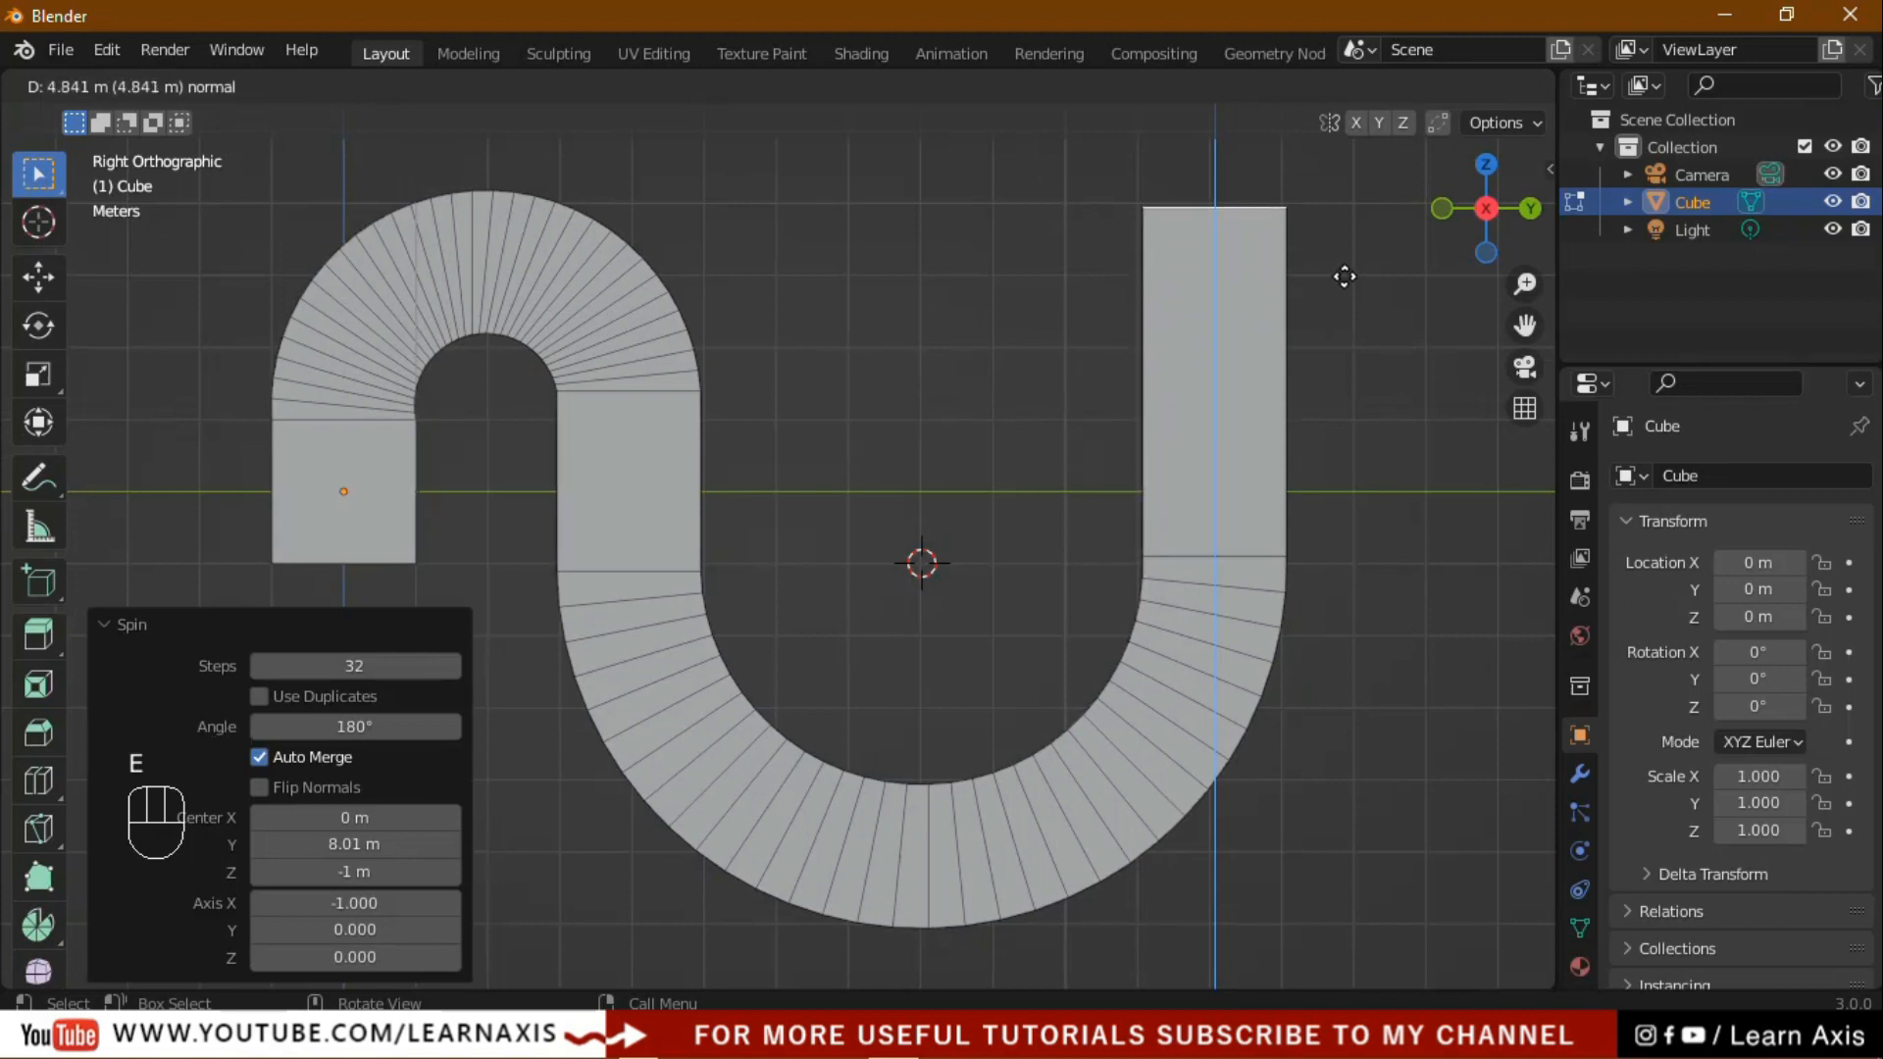
click(1352, 291)
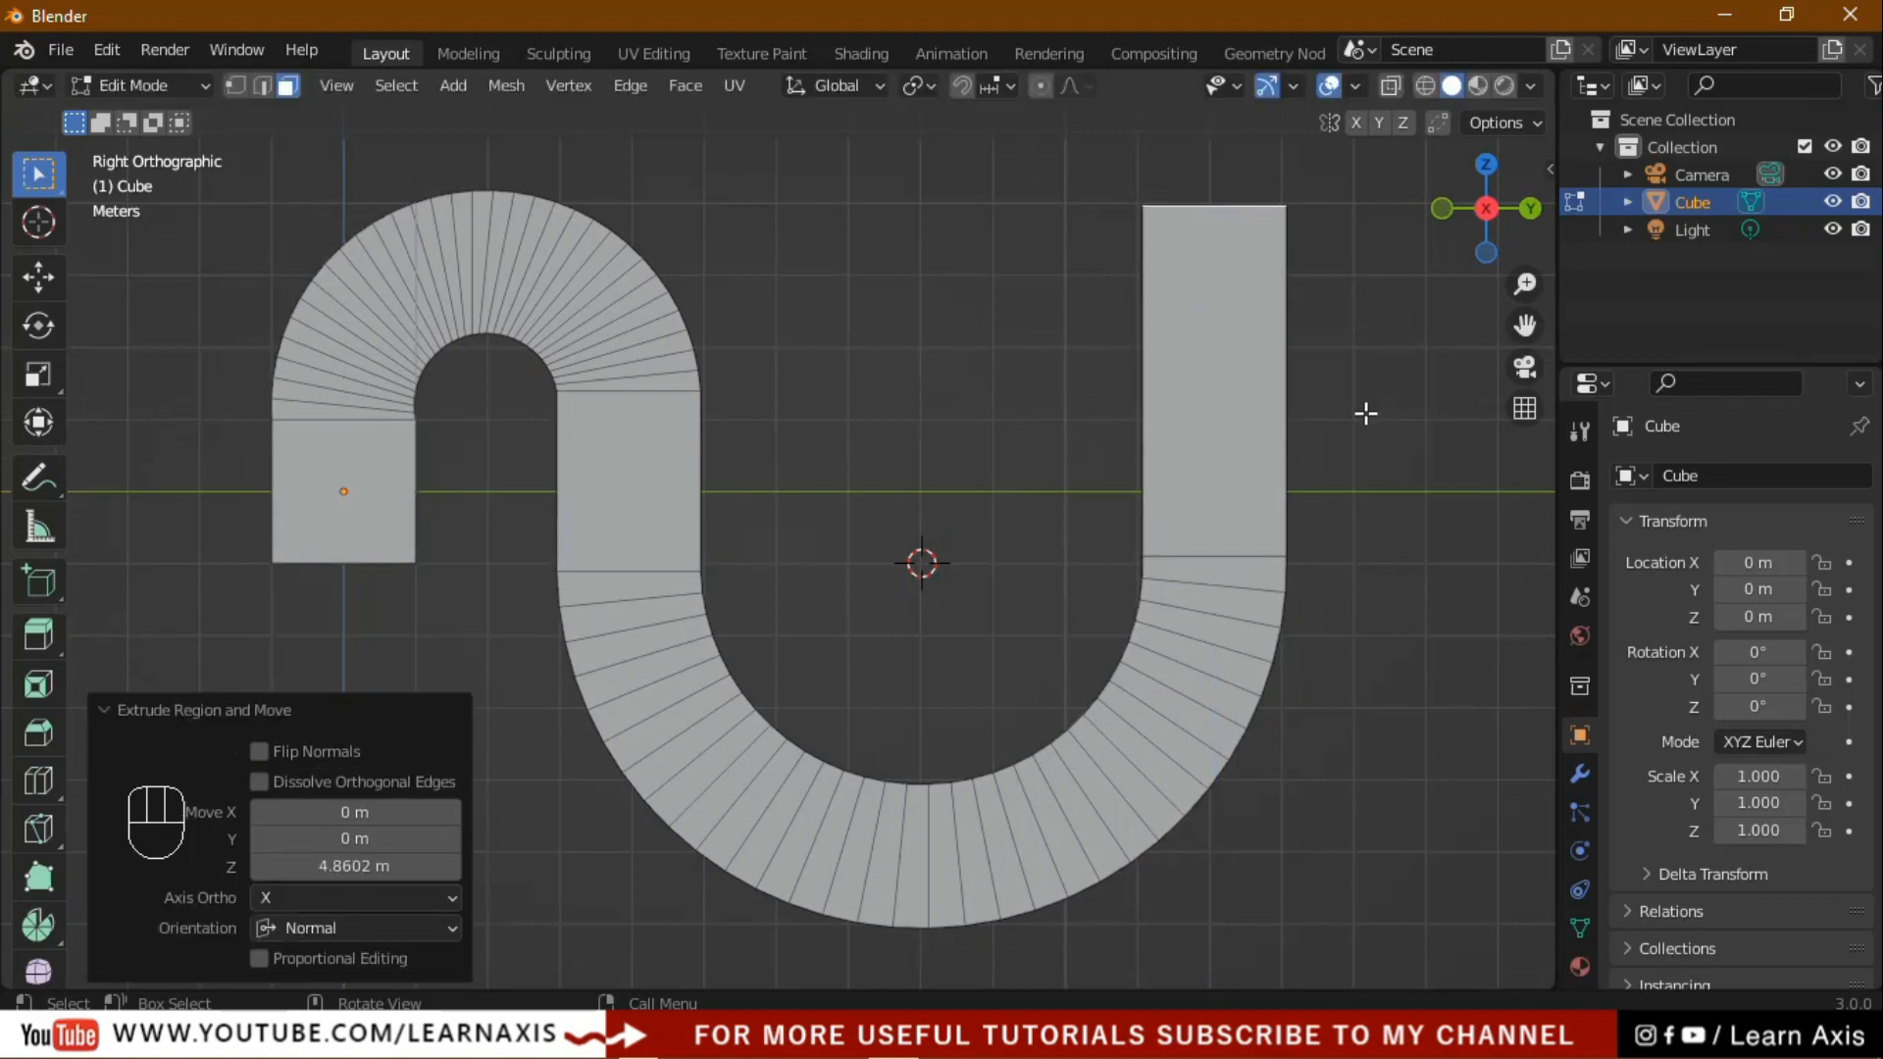
click(1392, 583)
middle_drag(1392, 580, 1390, 616)
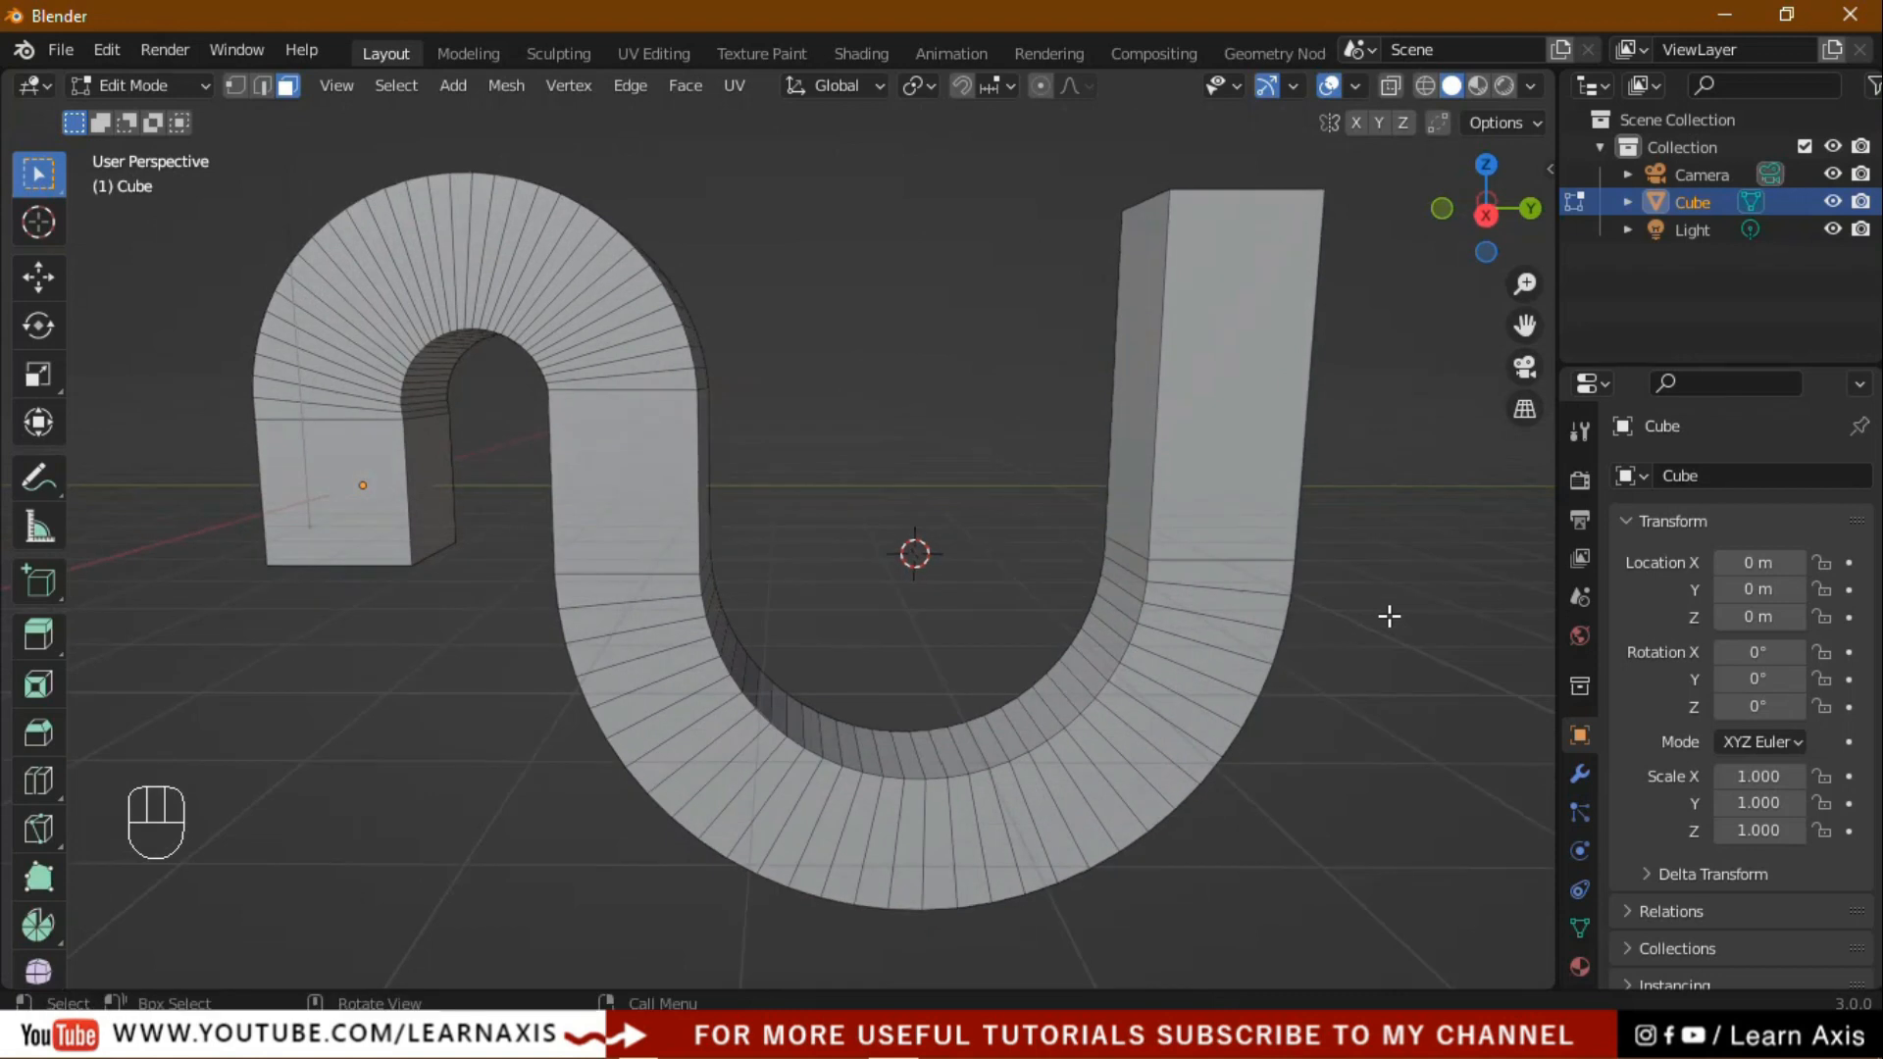
Apply Shade Smooth to the whole S-shaped mesh in Object Mode and deselect it.
key(Tab)
click(1403, 637)
middle_drag(1424, 698, 1329, 677)
click(1329, 677)
right_click(1329, 677)
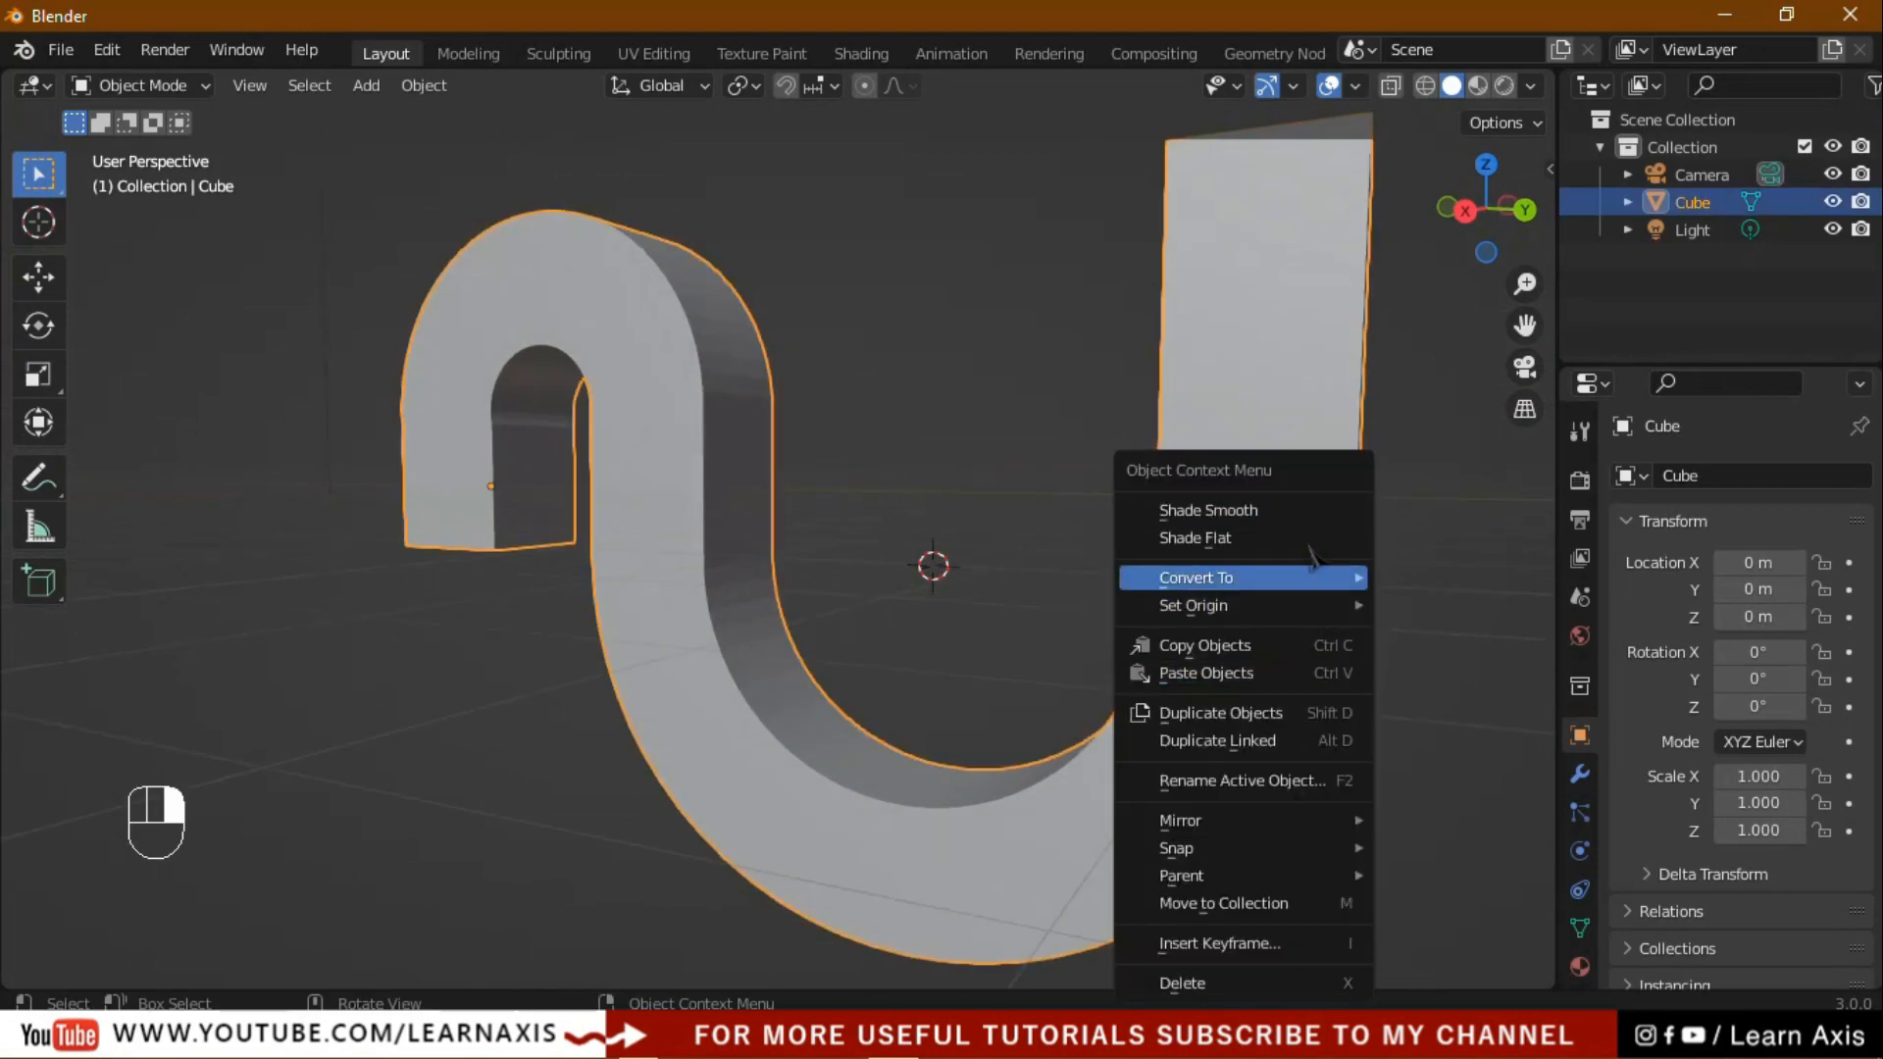
click(1310, 510)
click(1411, 834)
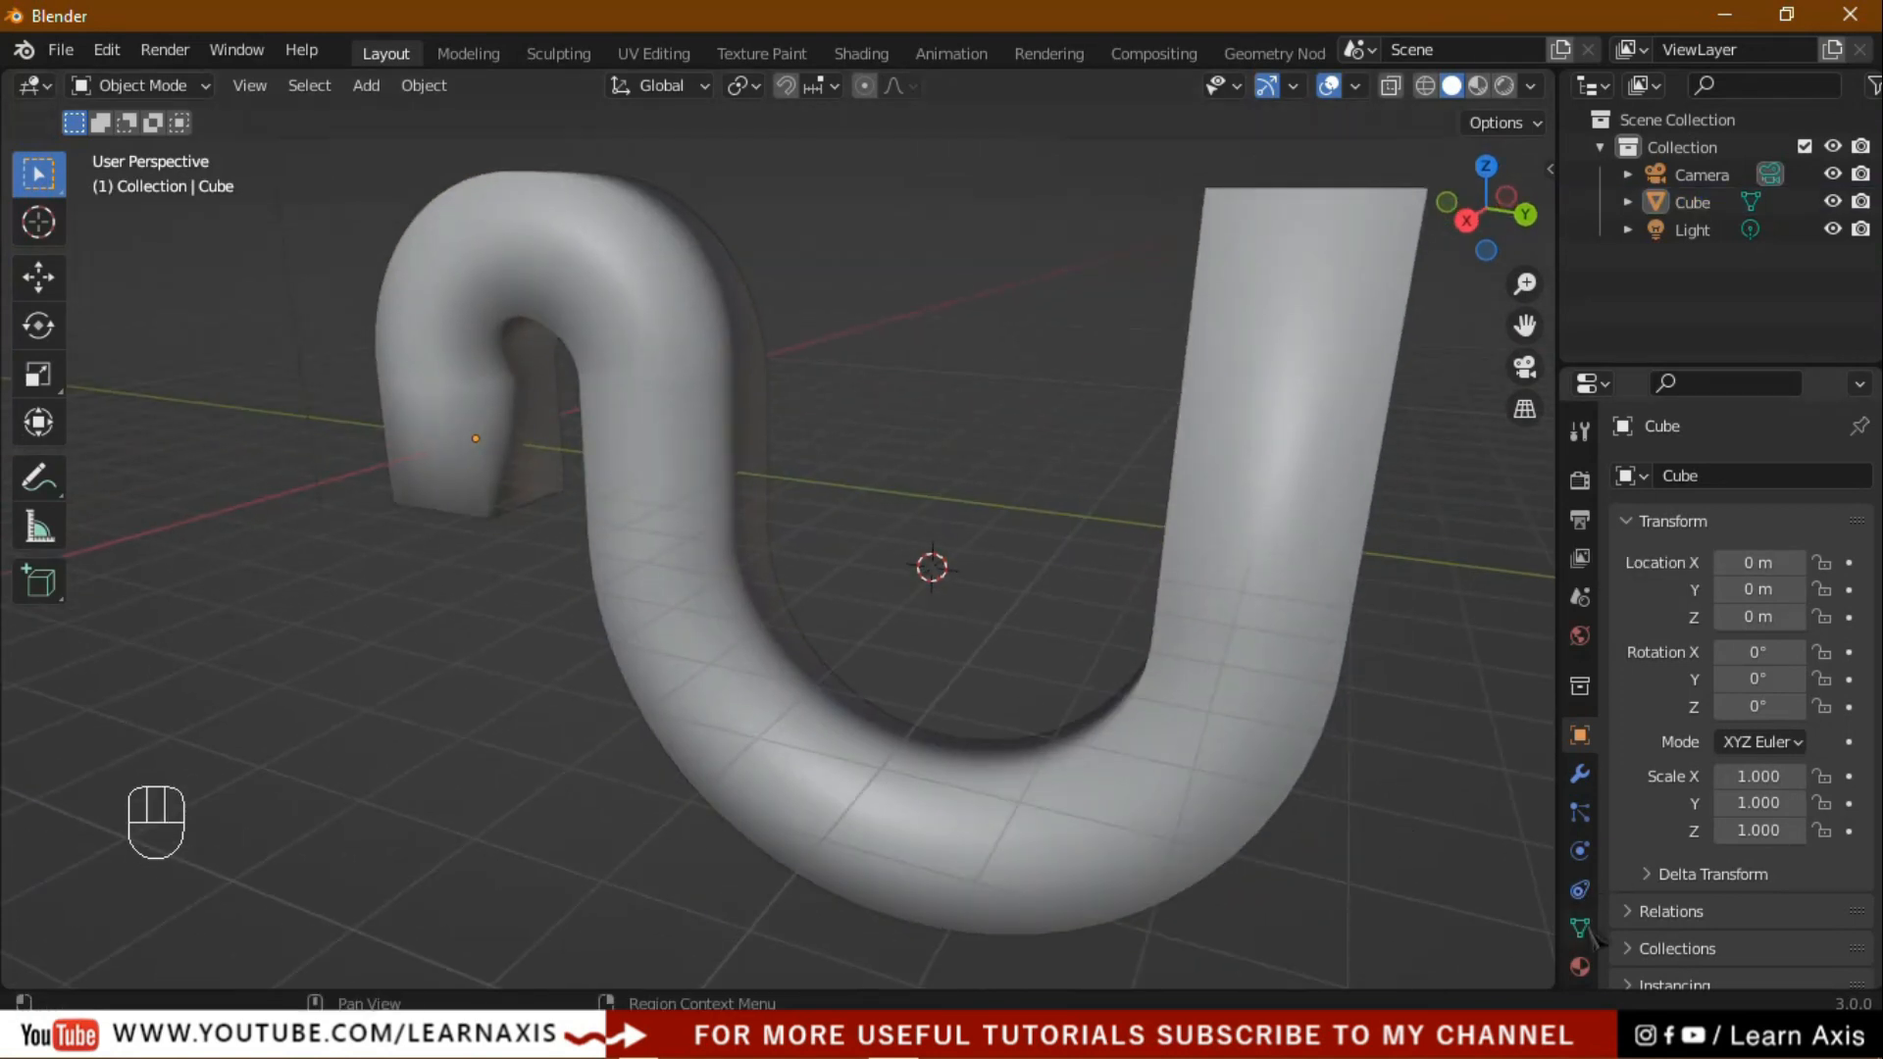
Enable Auto Smooth in the mesh's Normals settings.
click(1581, 928)
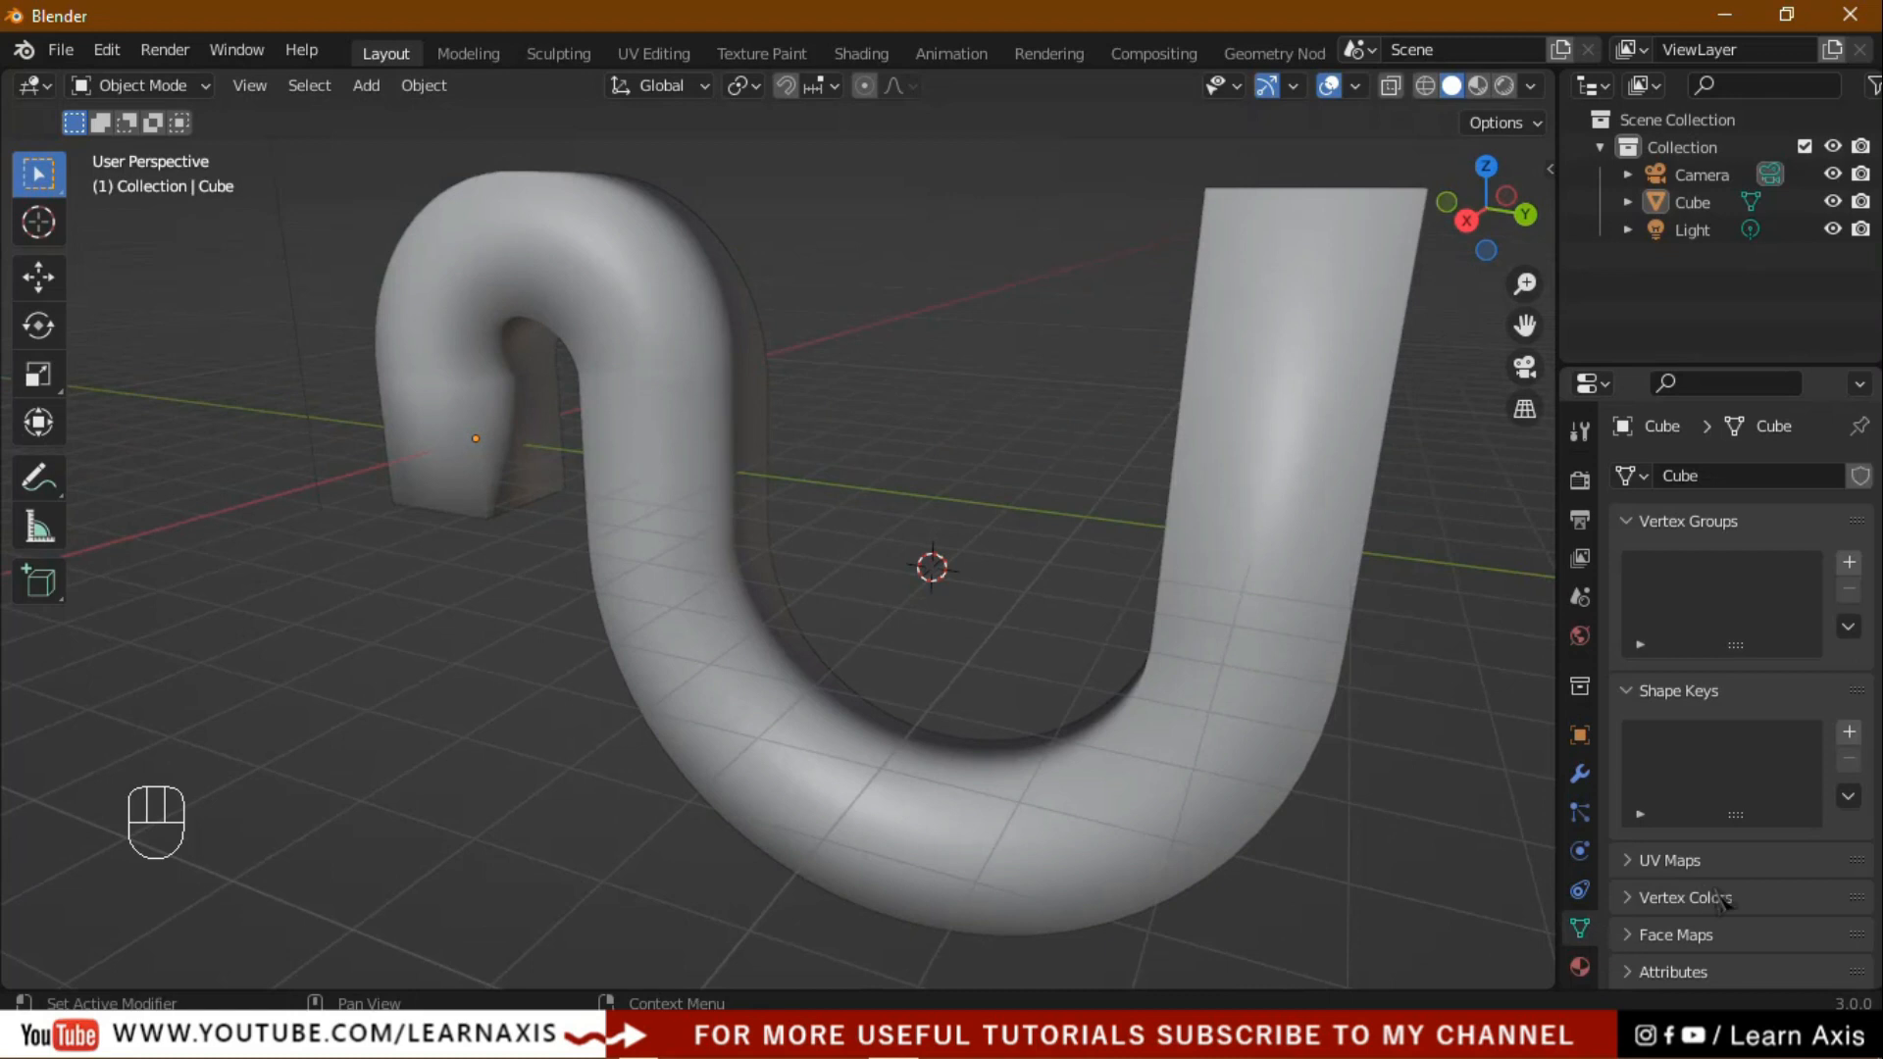
scroll(1722, 898, down, 5)
click(1668, 822)
scroll(1722, 883, down, 1)
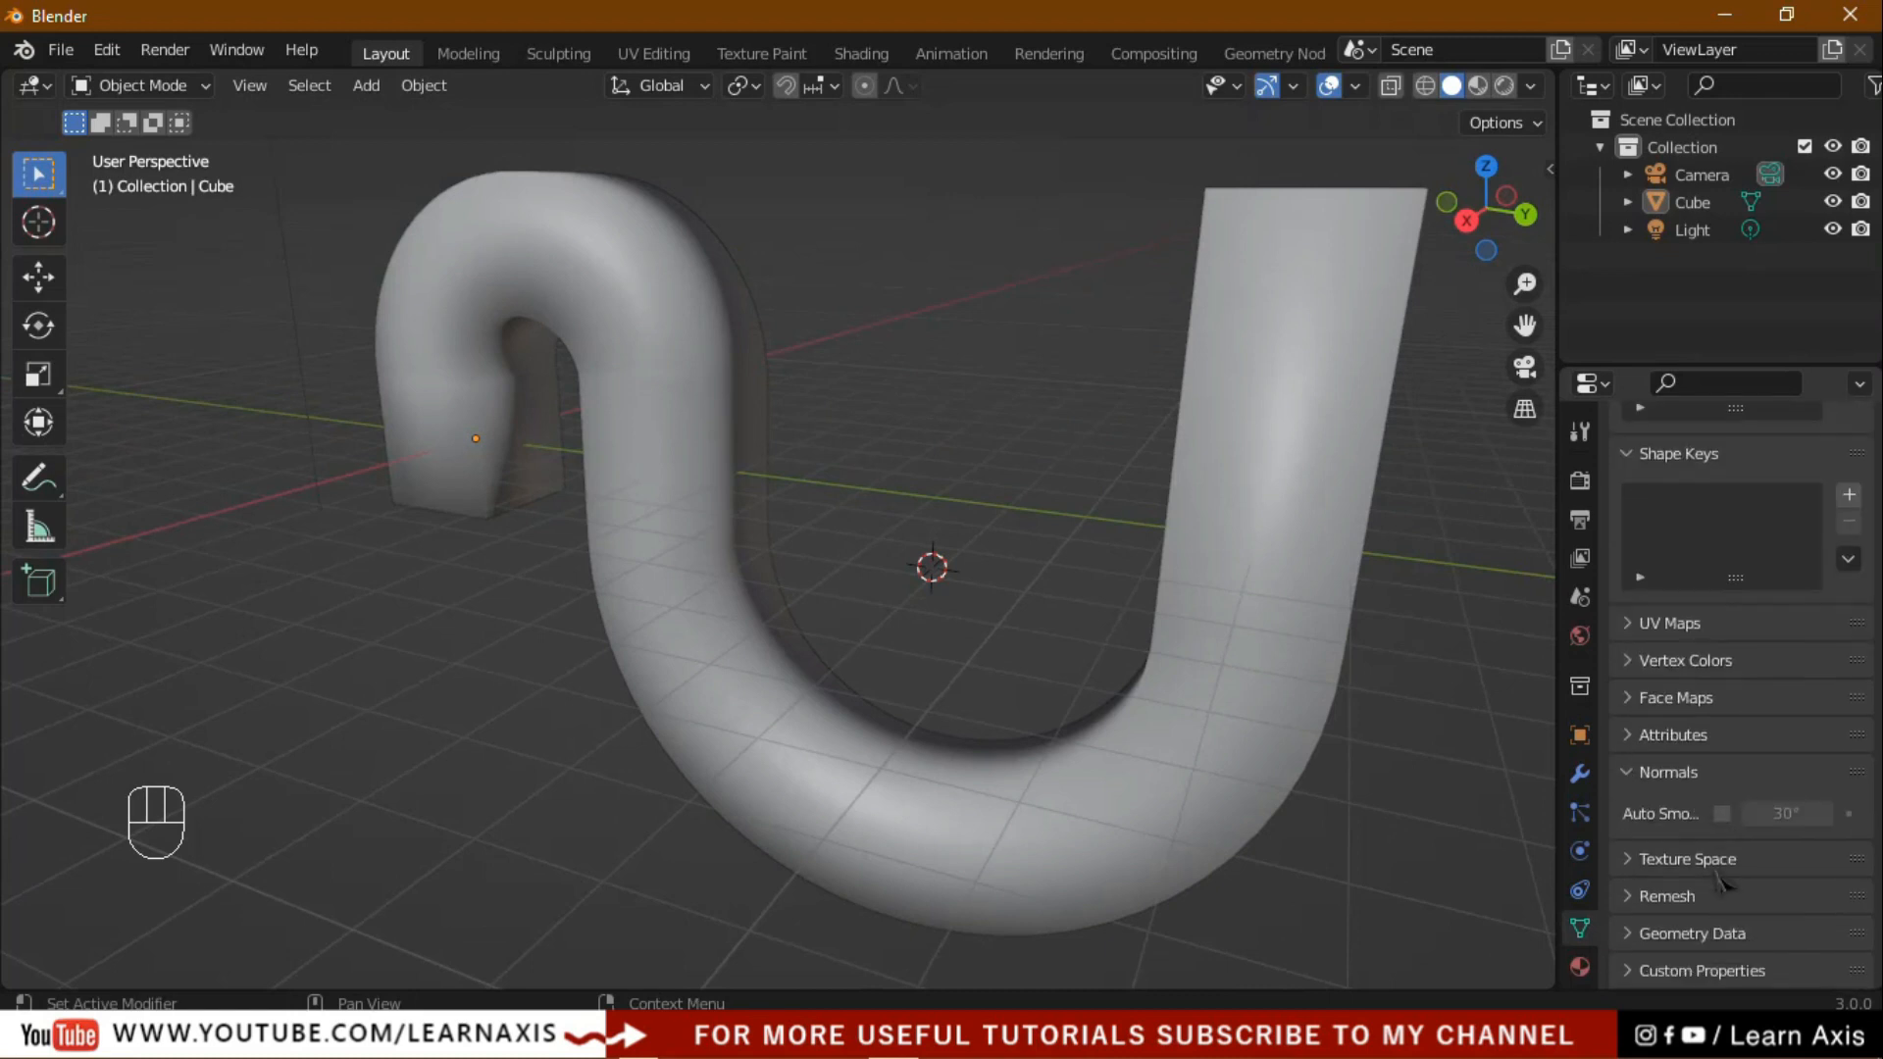
click(1723, 813)
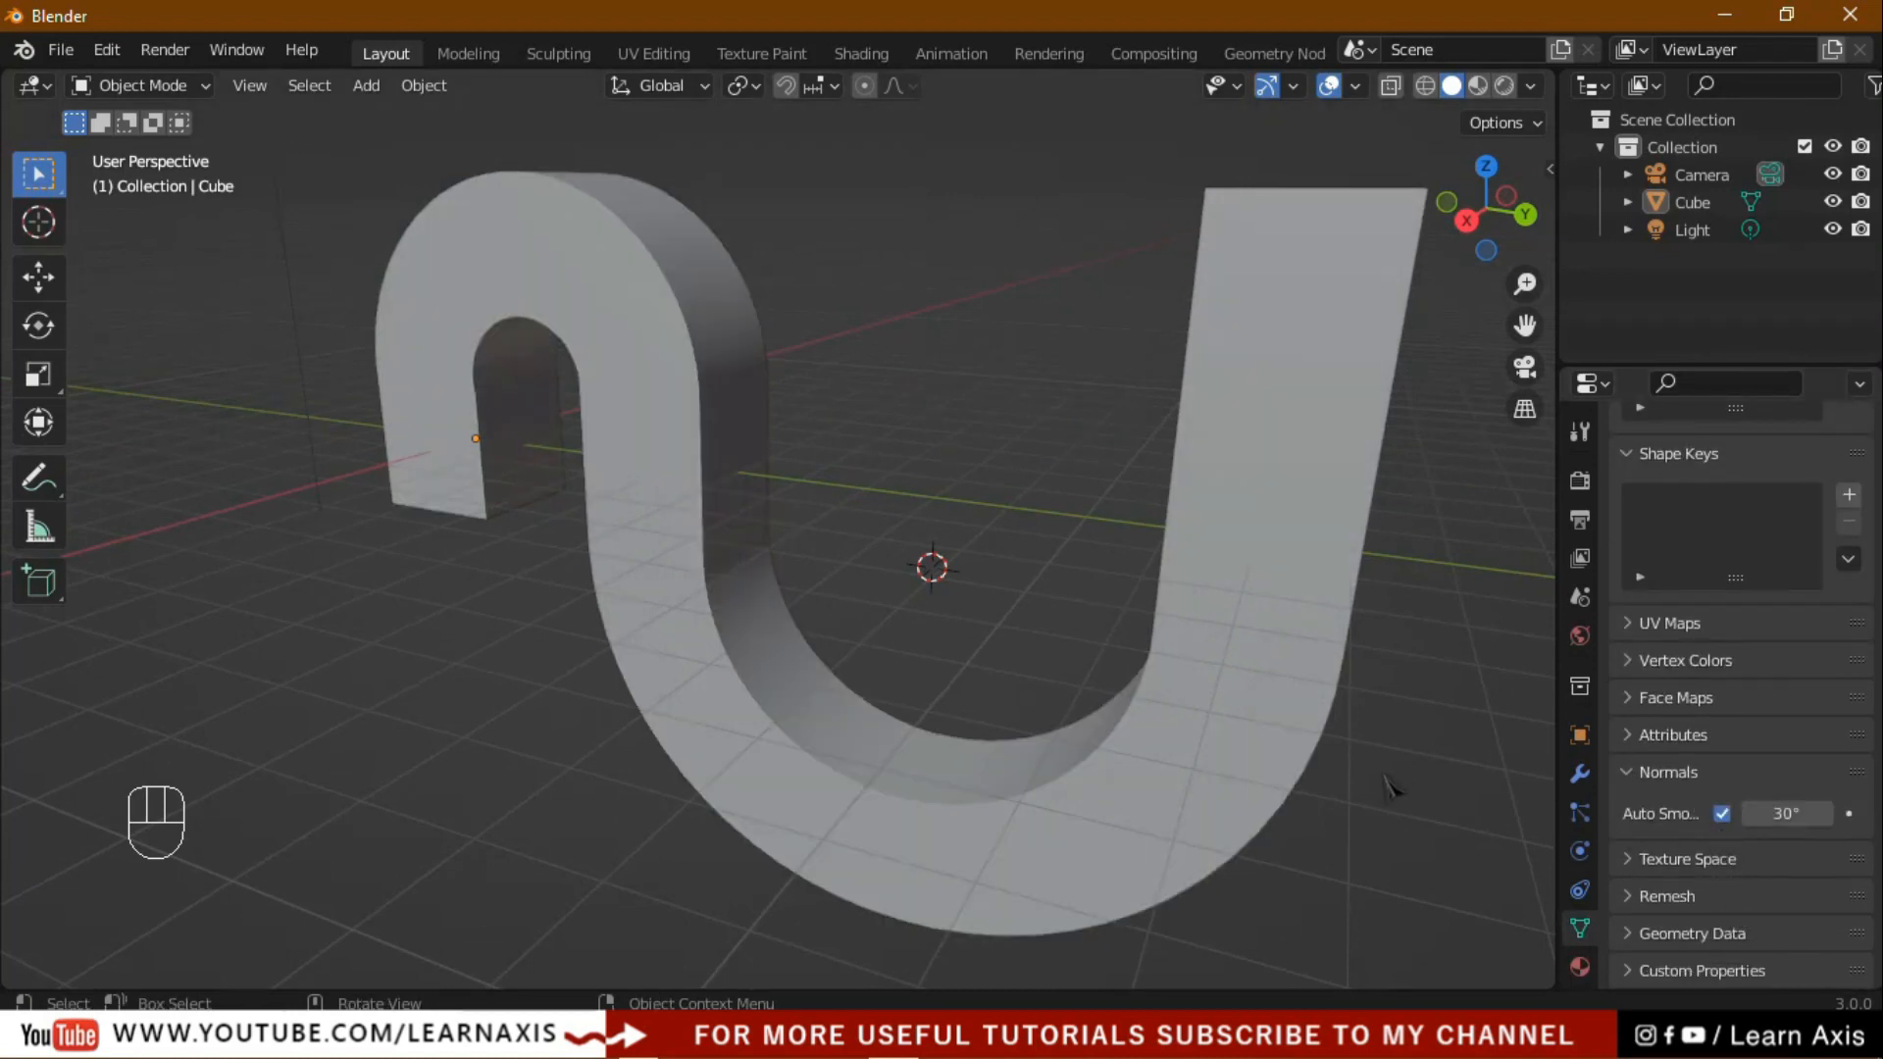
Move the S-shaped mesh upward above the grid floor by at least 3 m and deselect it.
scroll(1402, 861, down, 5)
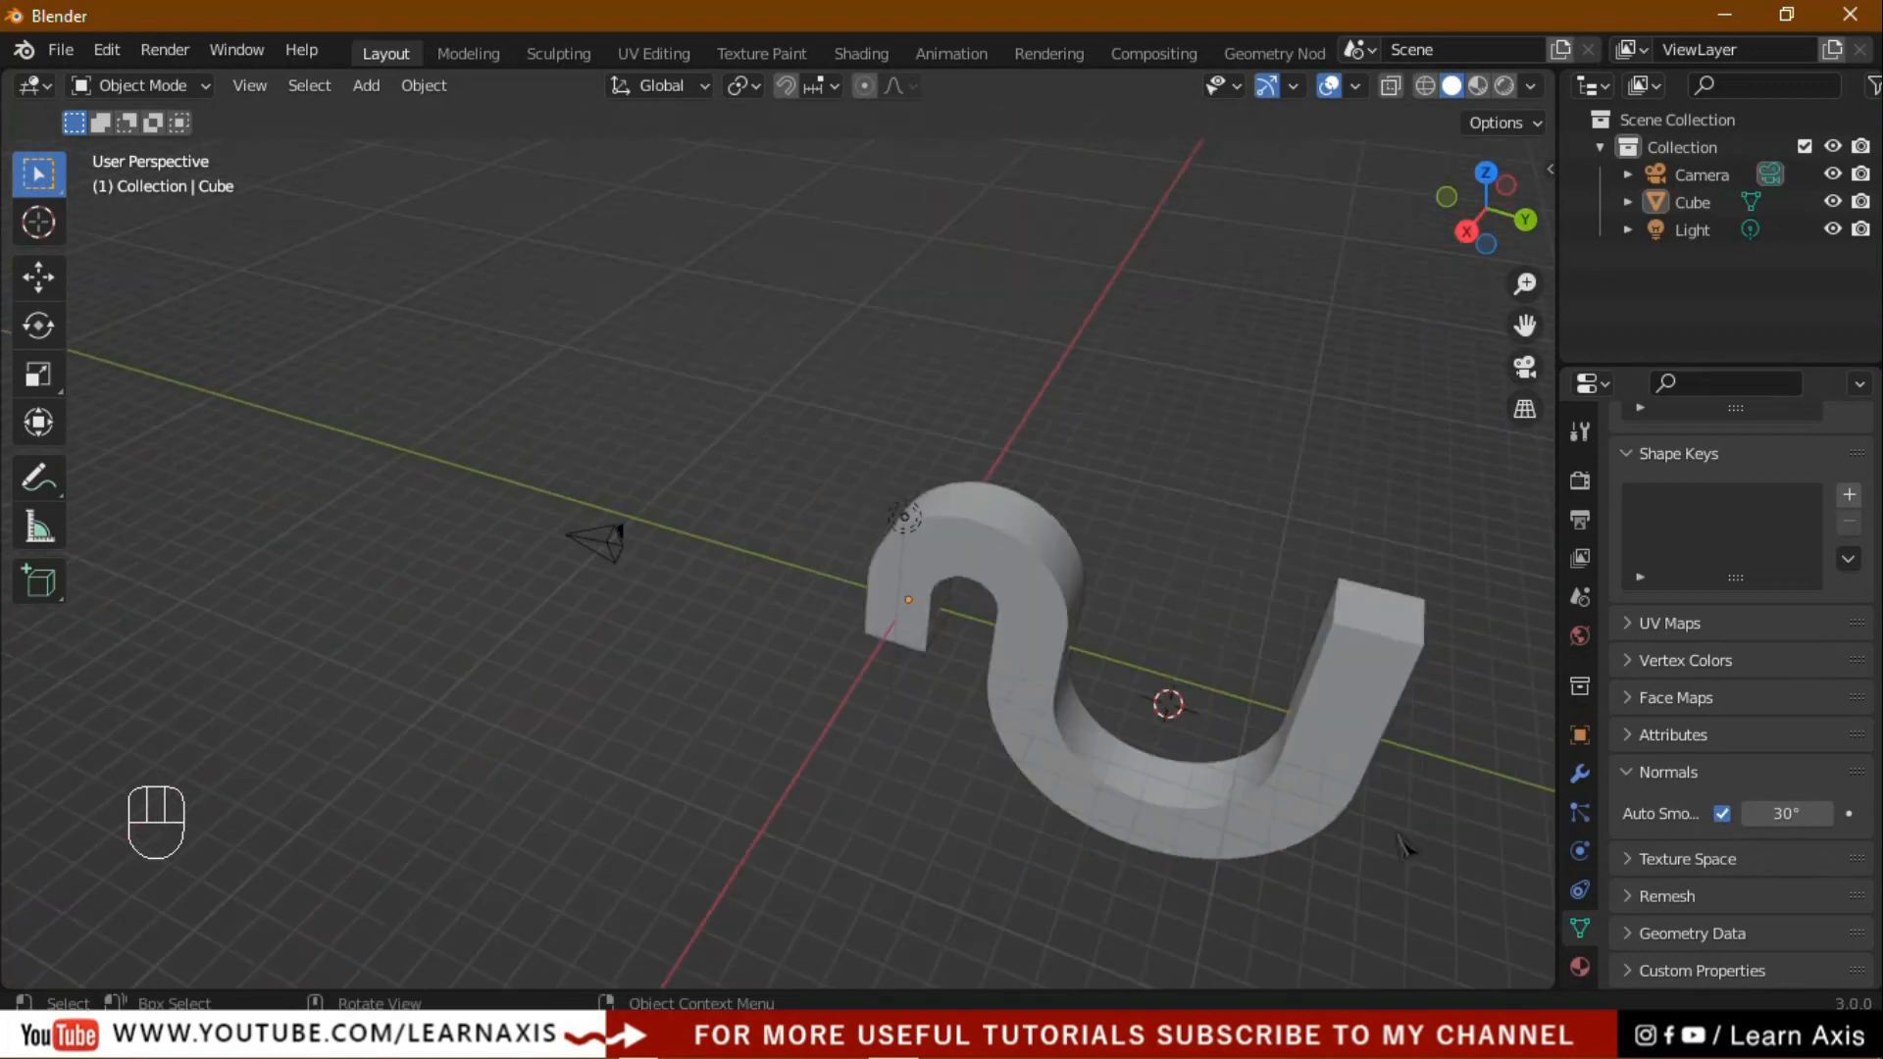
click(1337, 791)
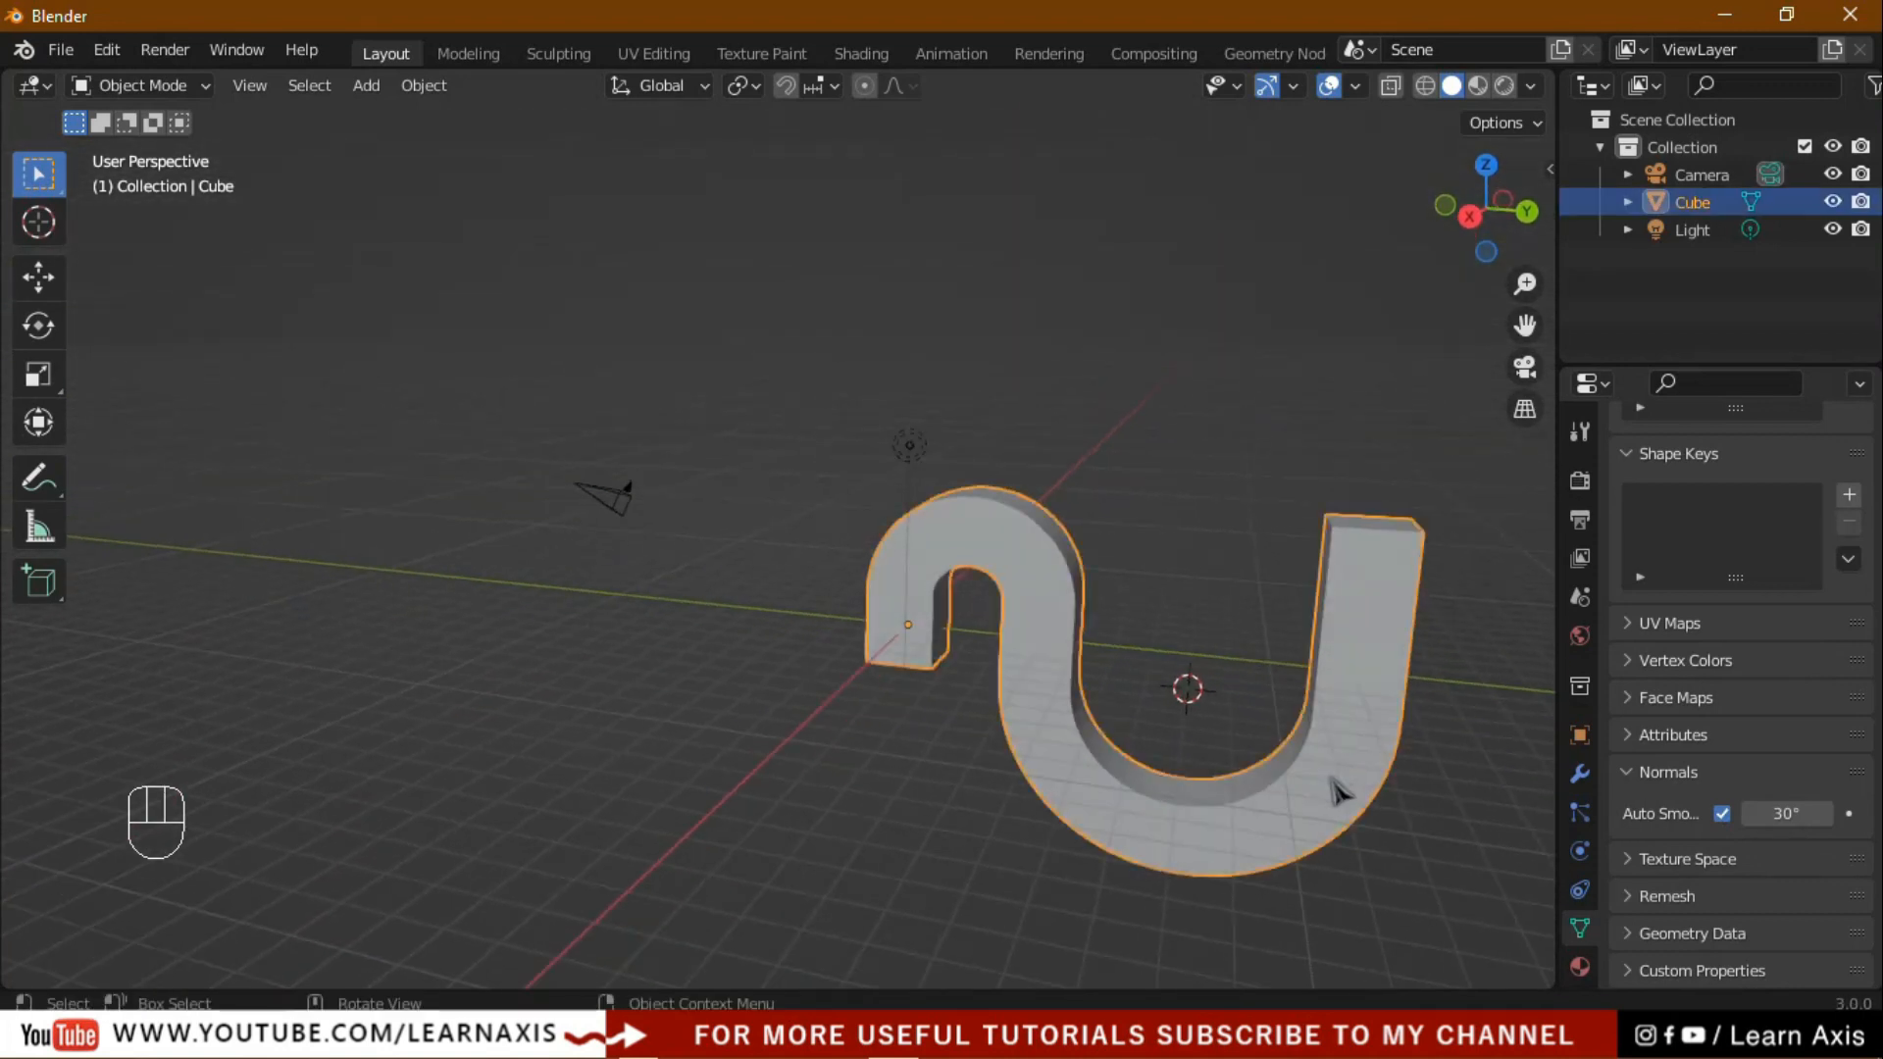
key(g)
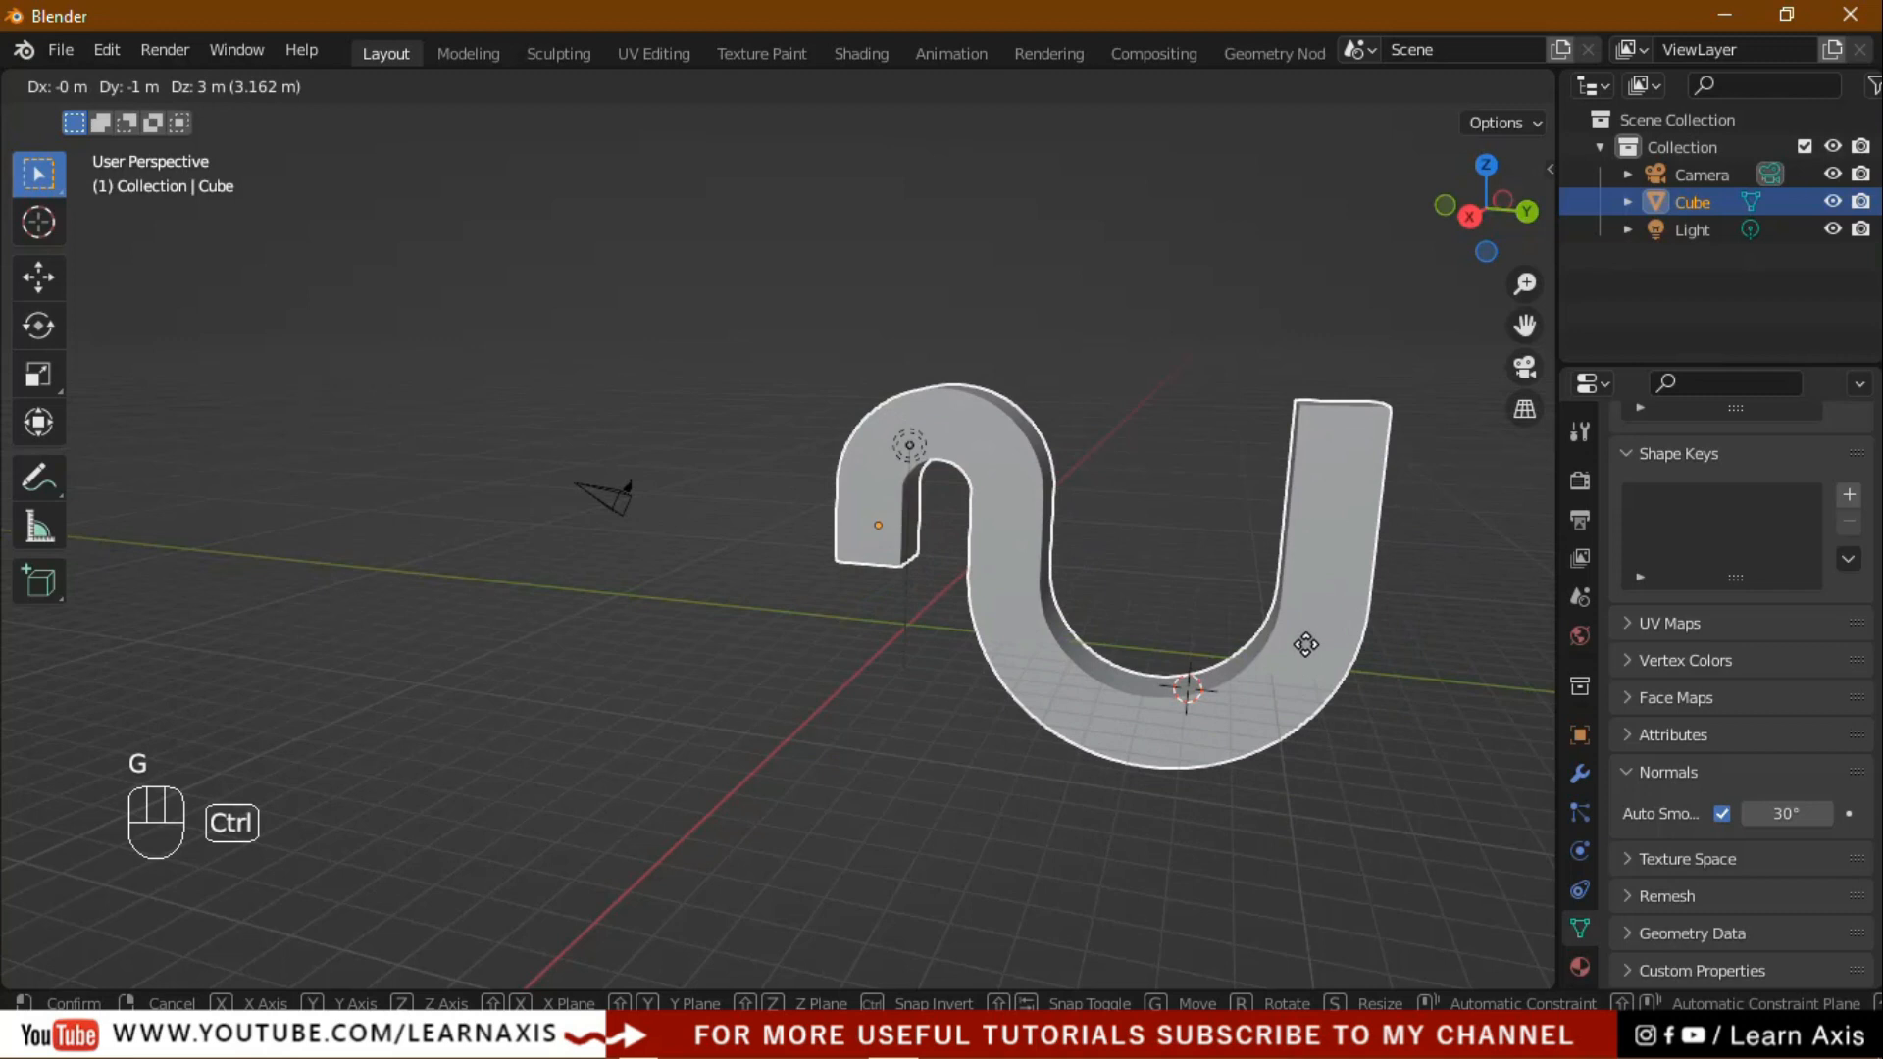
click(1310, 608)
click(1316, 786)
middle_drag(1316, 786, 778, 660)
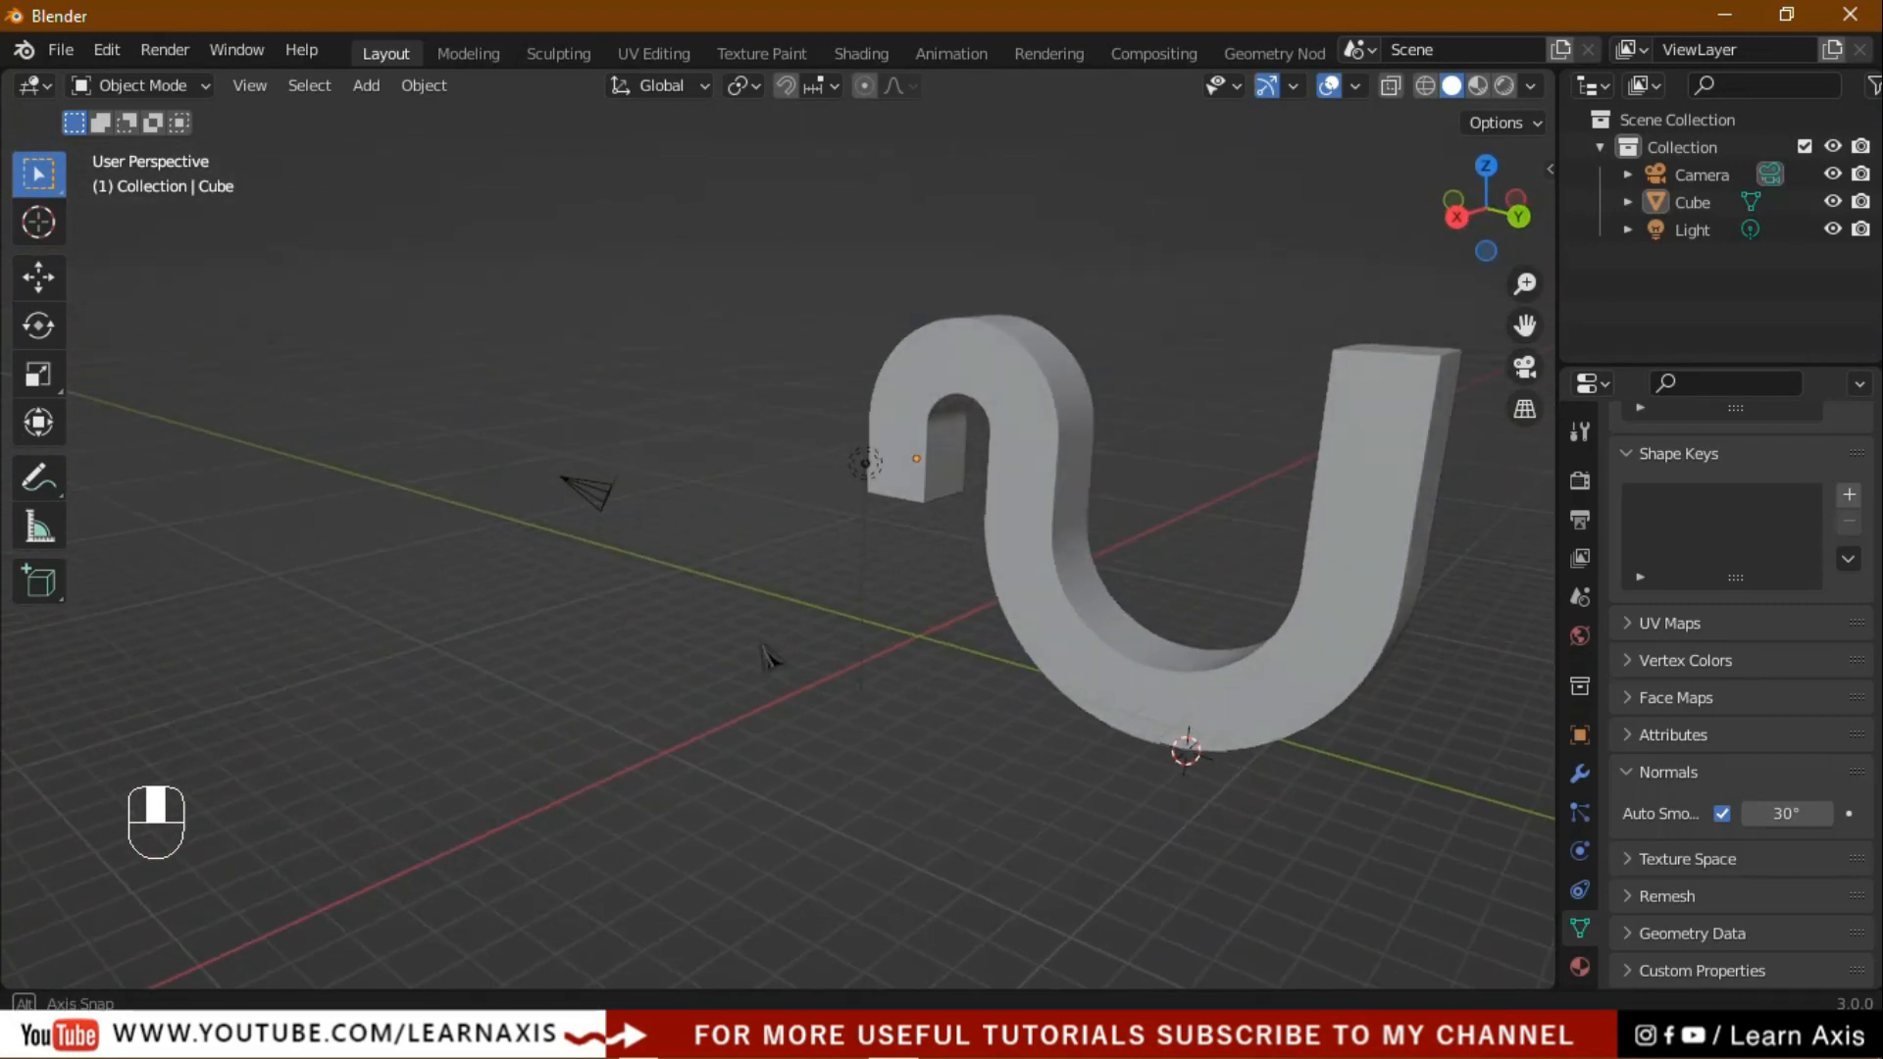
shift+middle_drag(1304, 664, 956, 600)
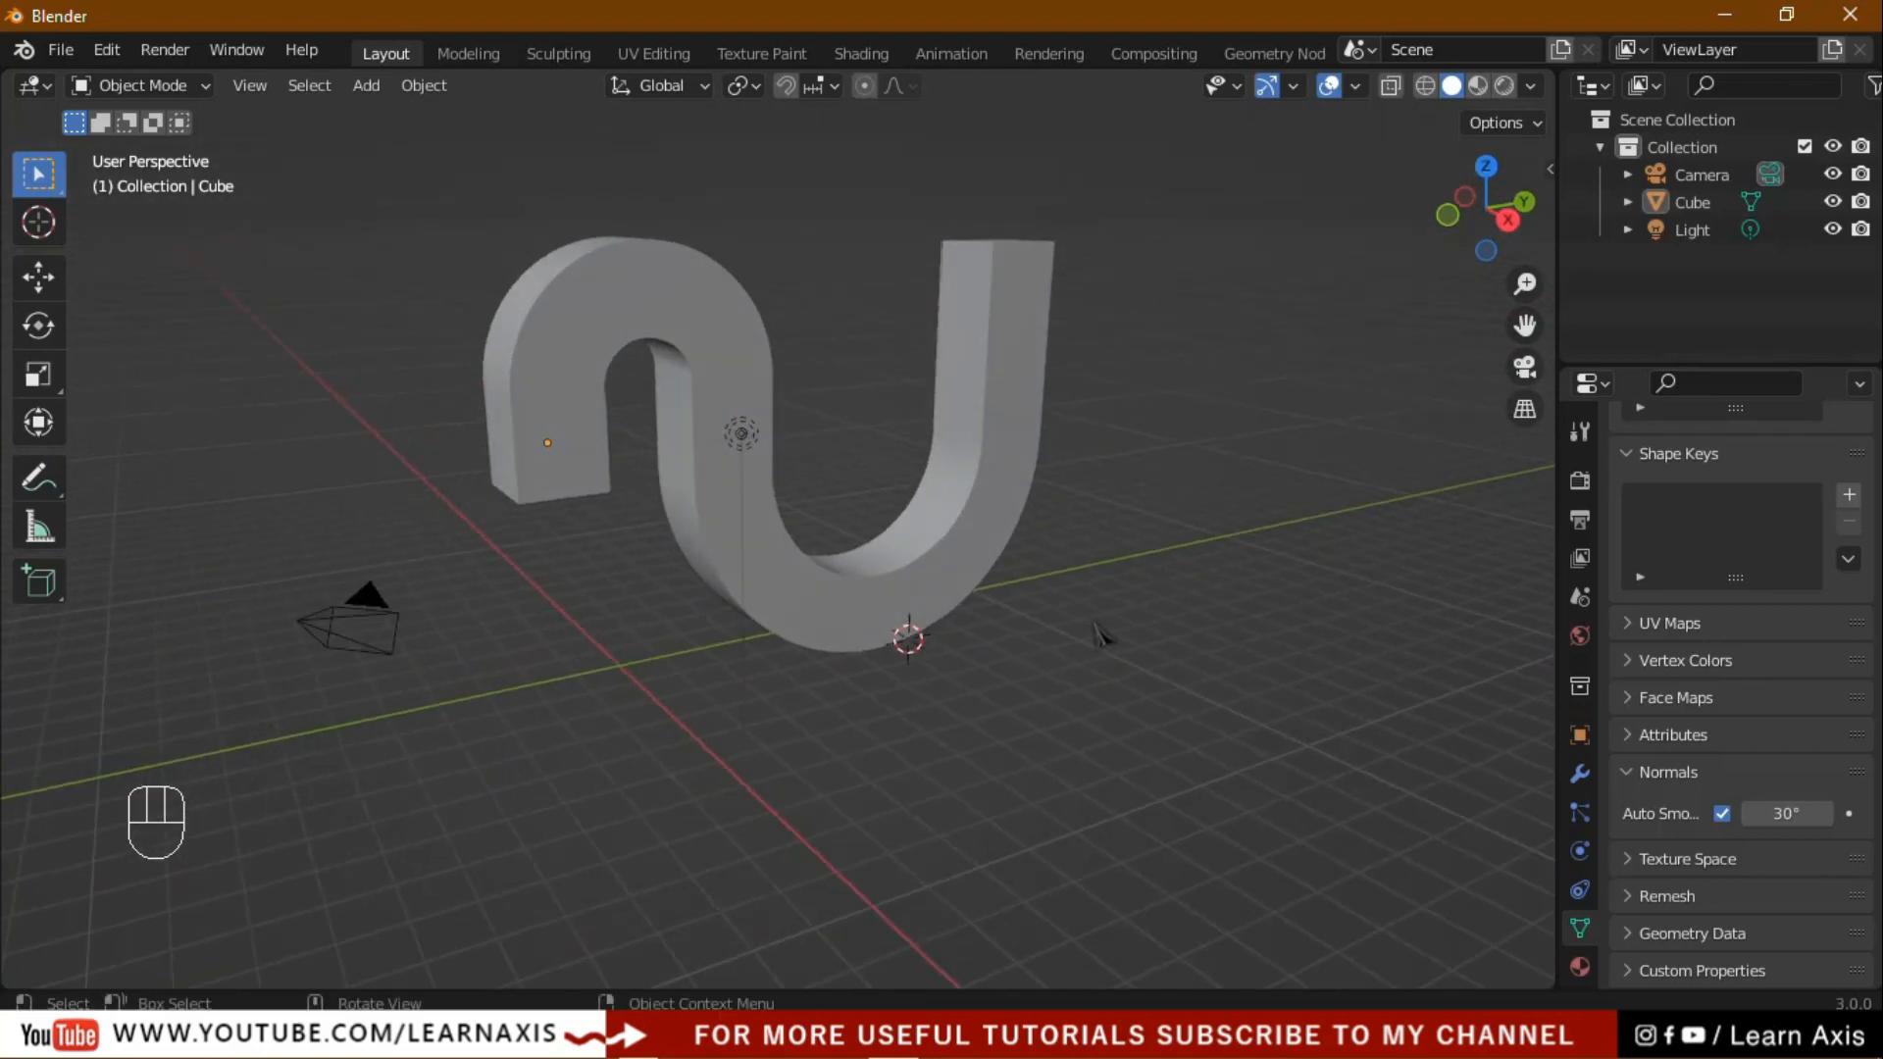
Delete the S-shaped mesh and reset the 3D cursor to the world origin.
click(993, 544)
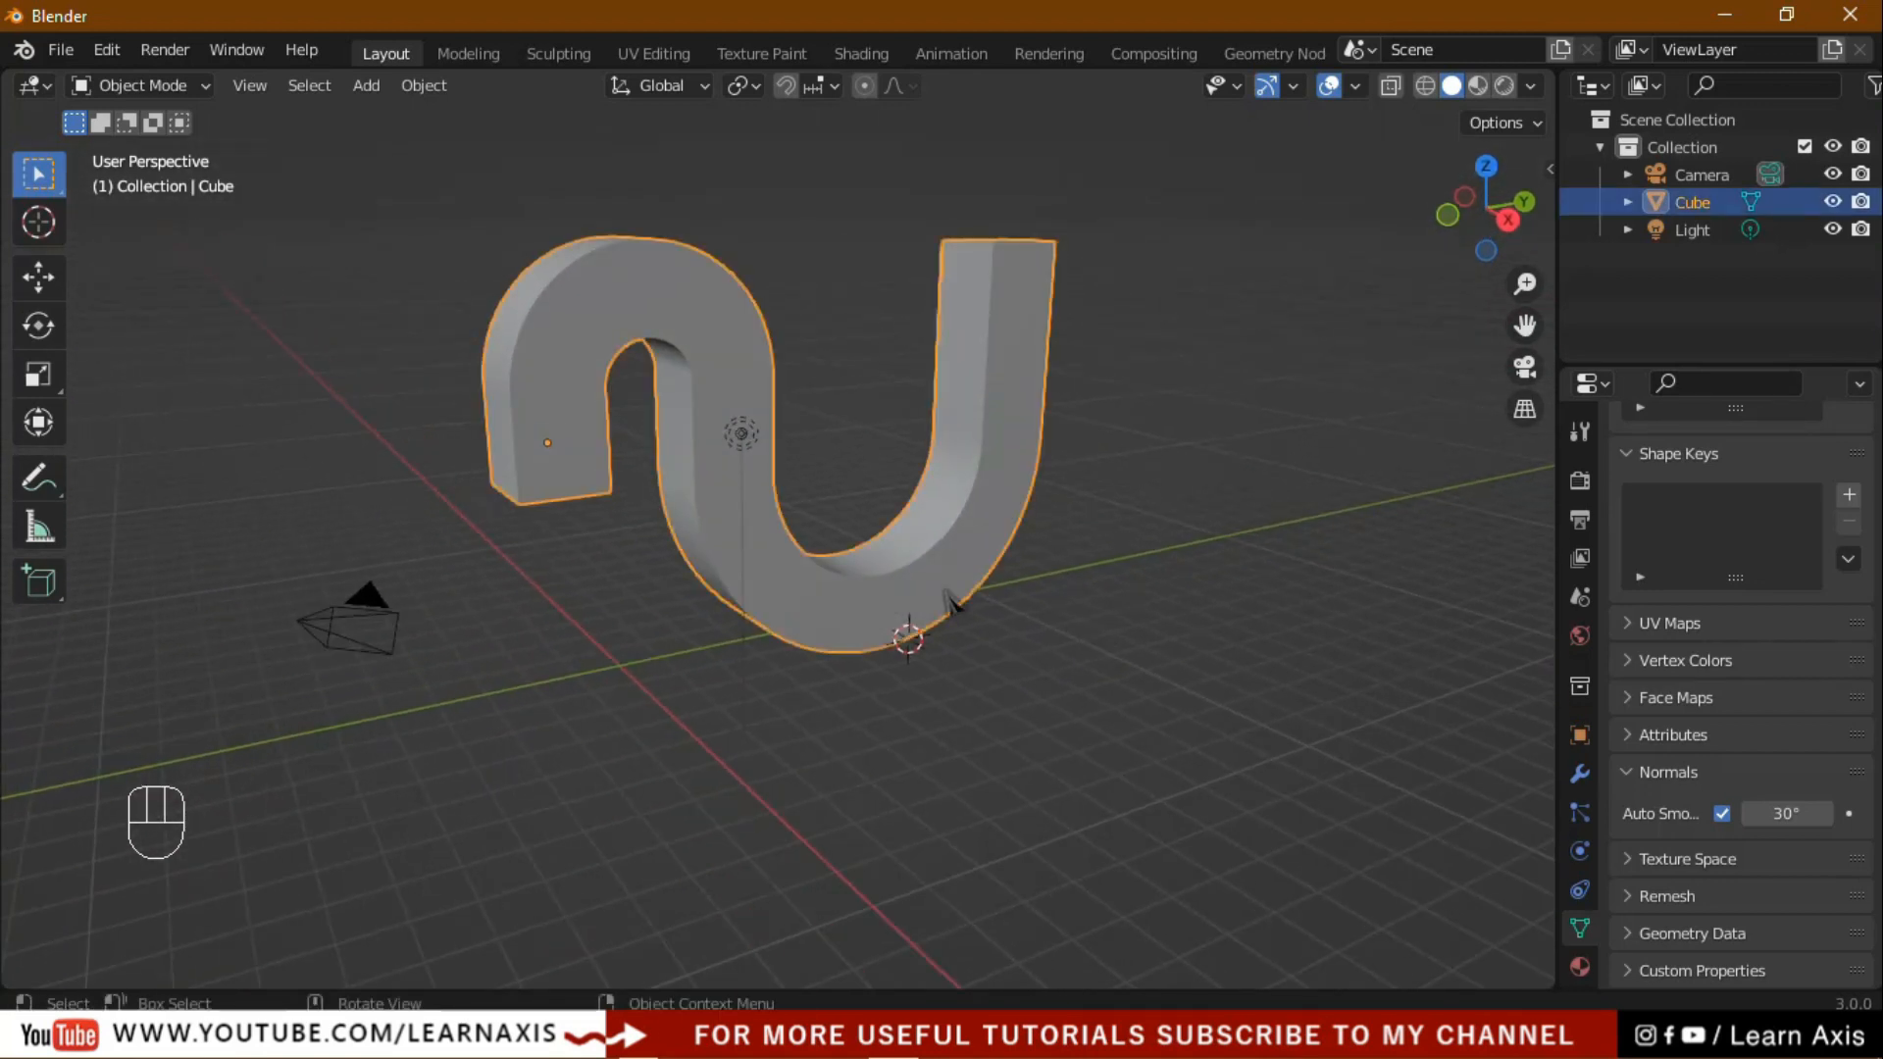
key(x)
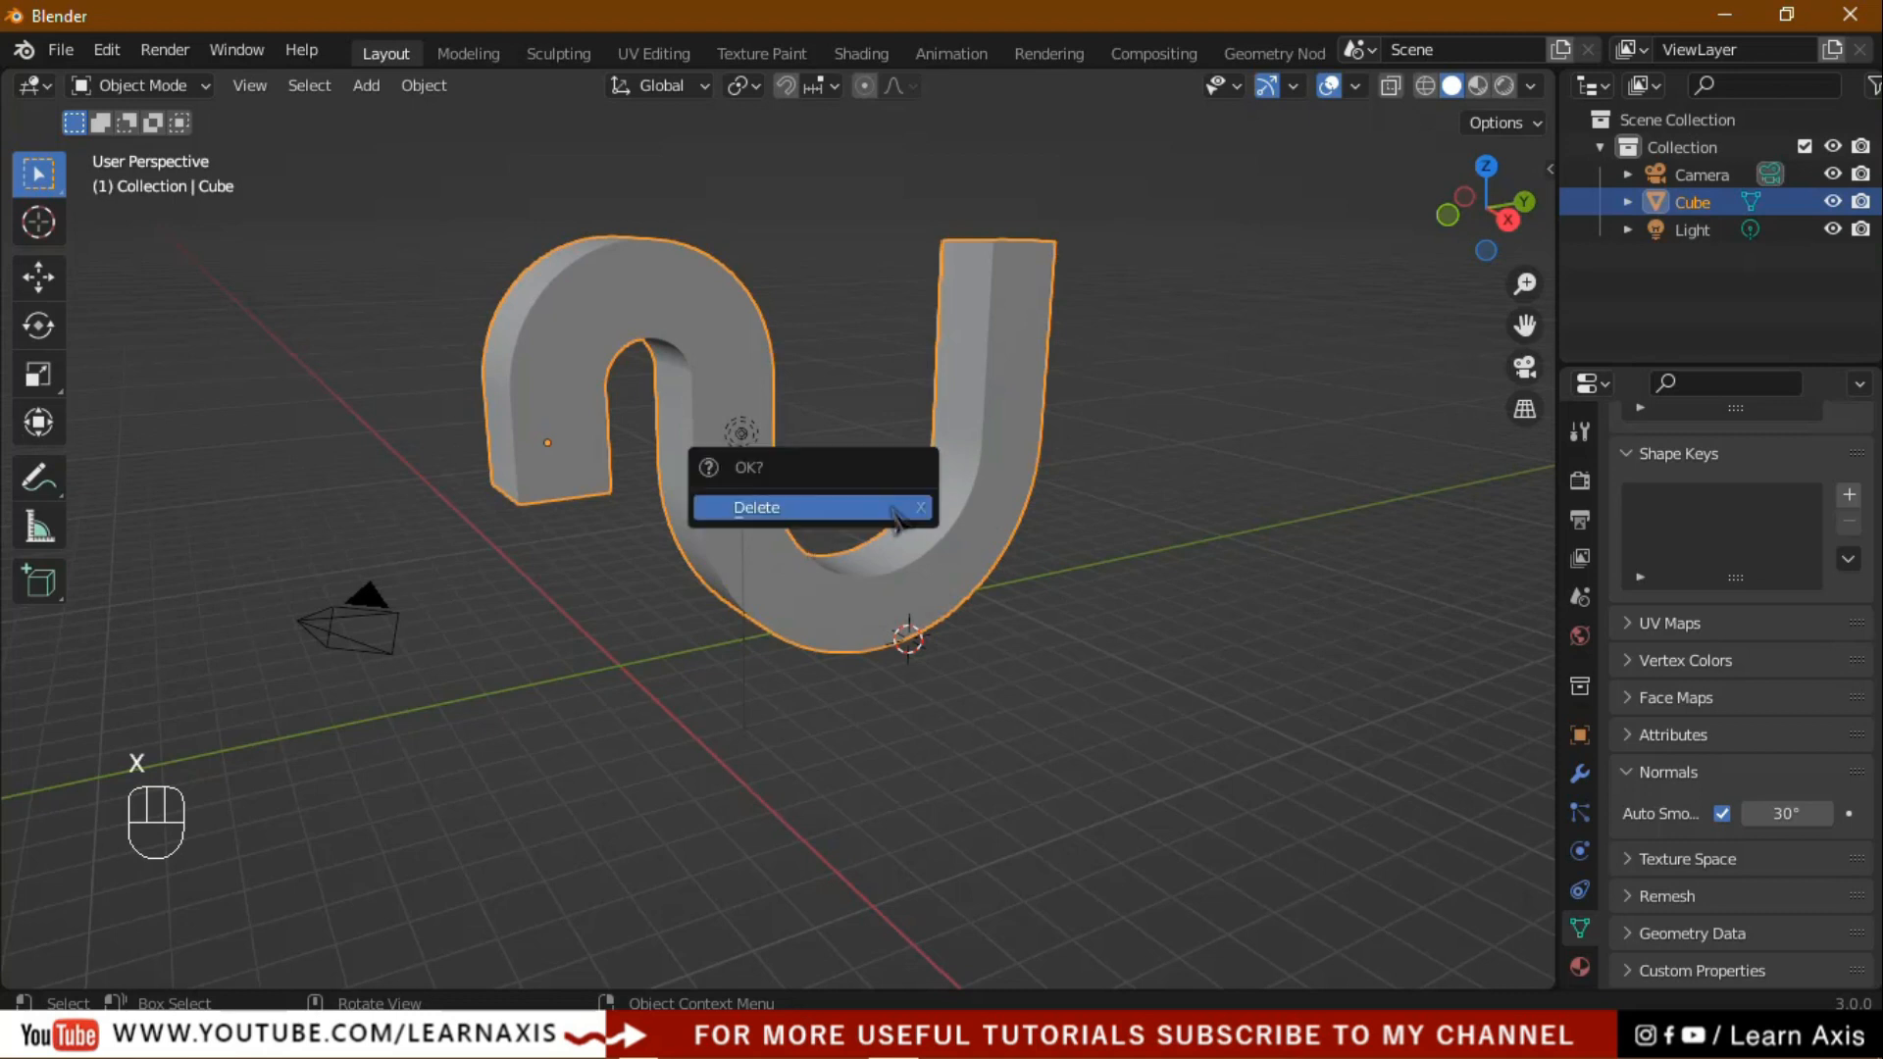
click(895, 512)
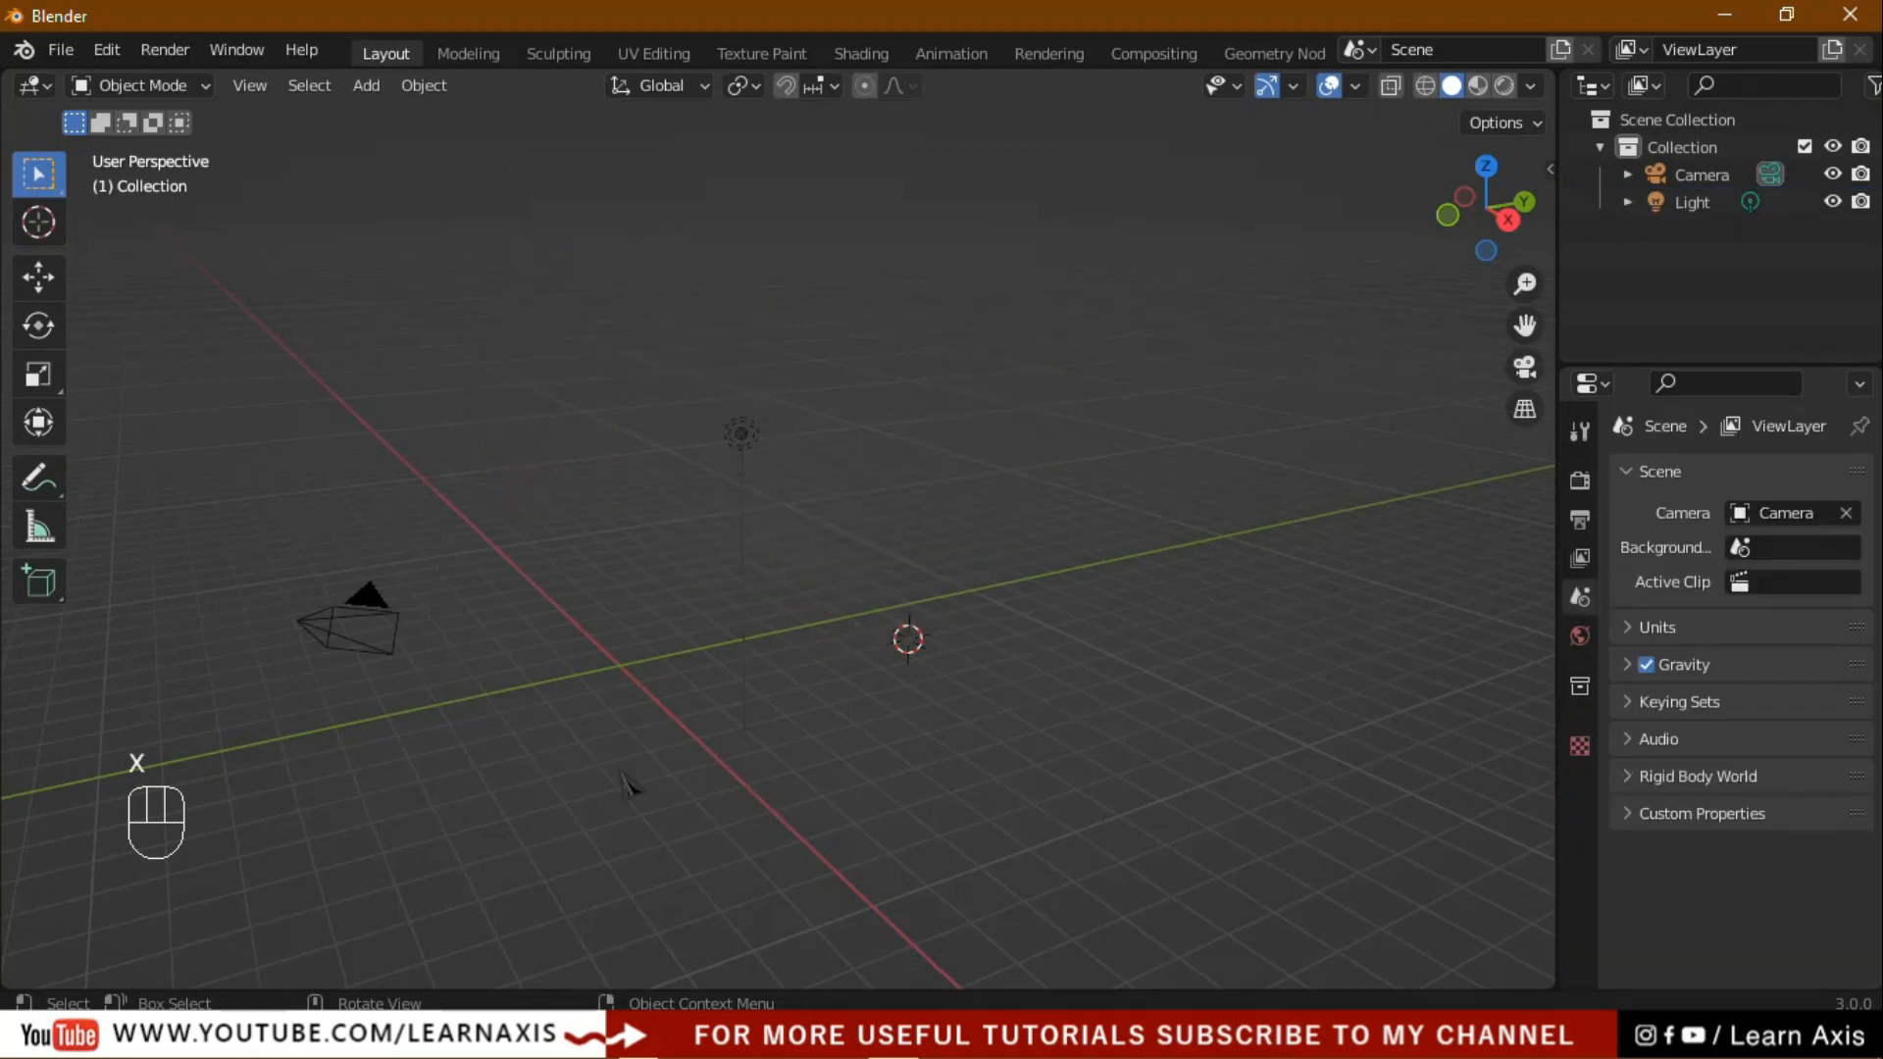
middle_drag(616, 745, 698, 761)
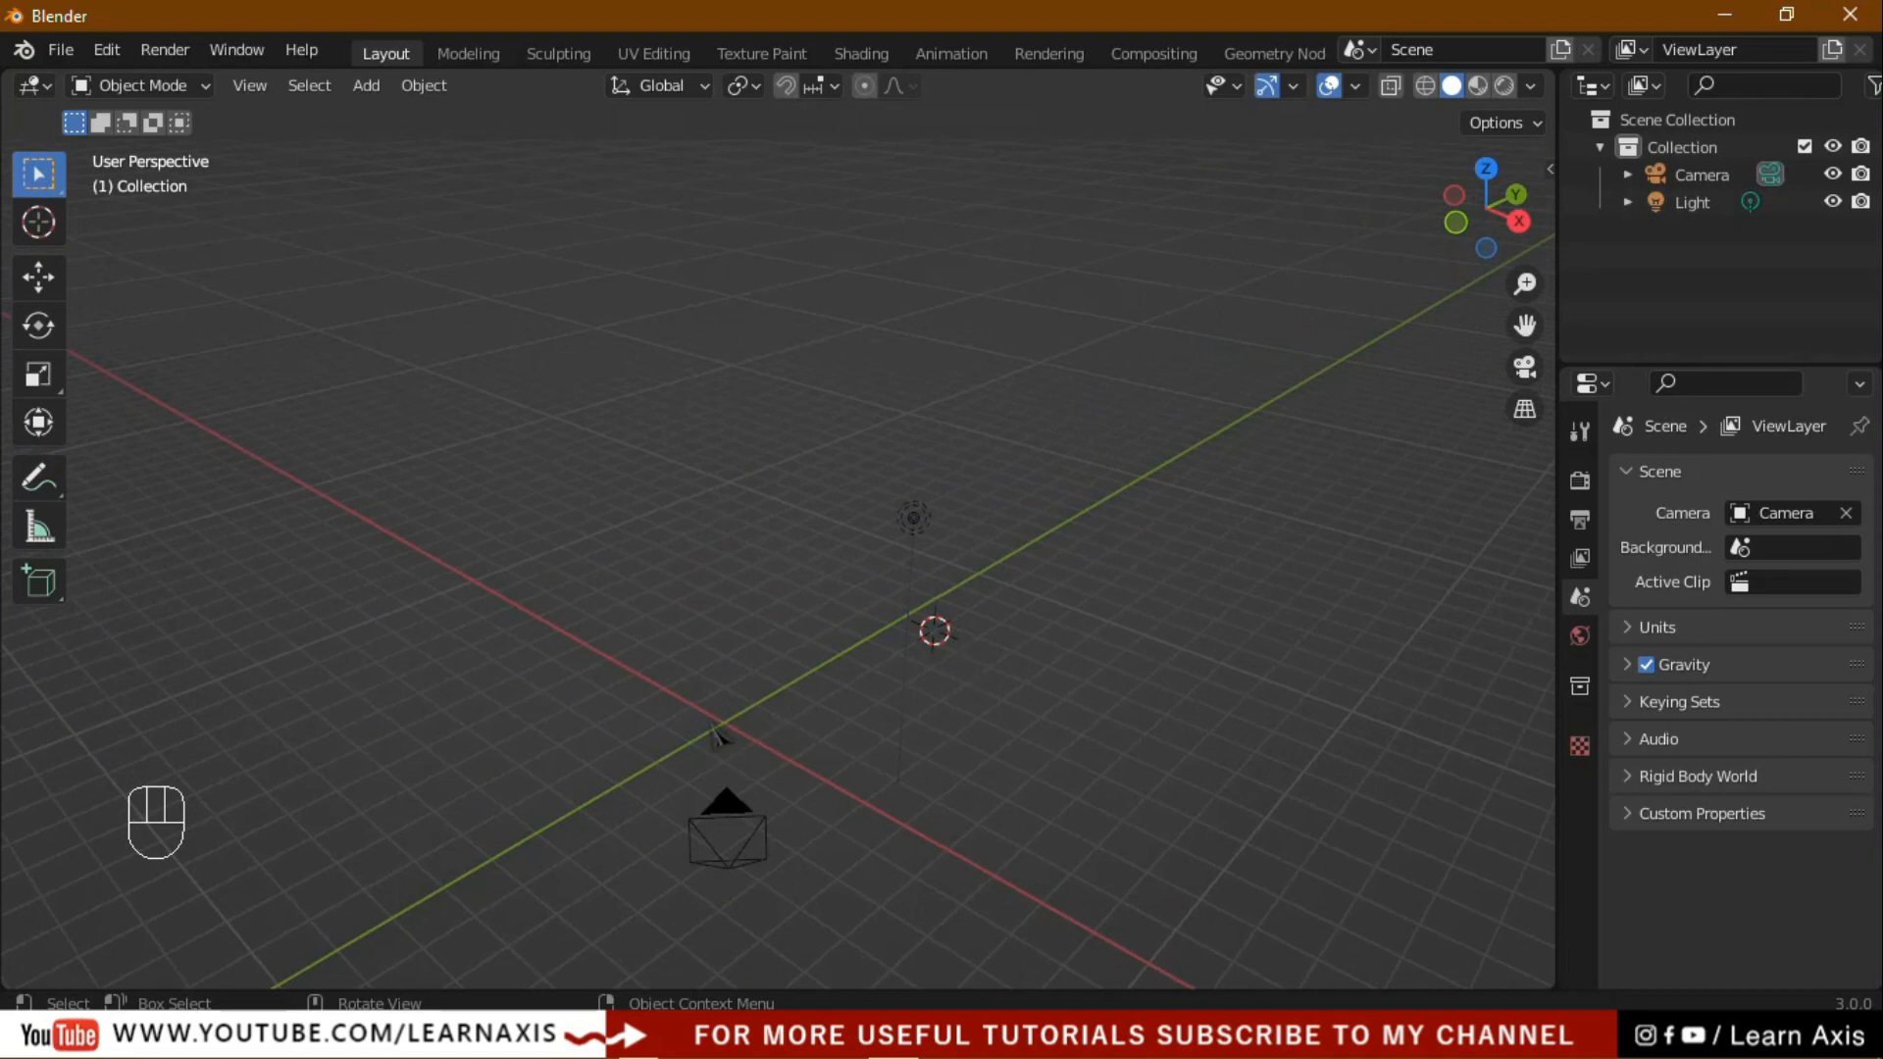
key(shift+c)
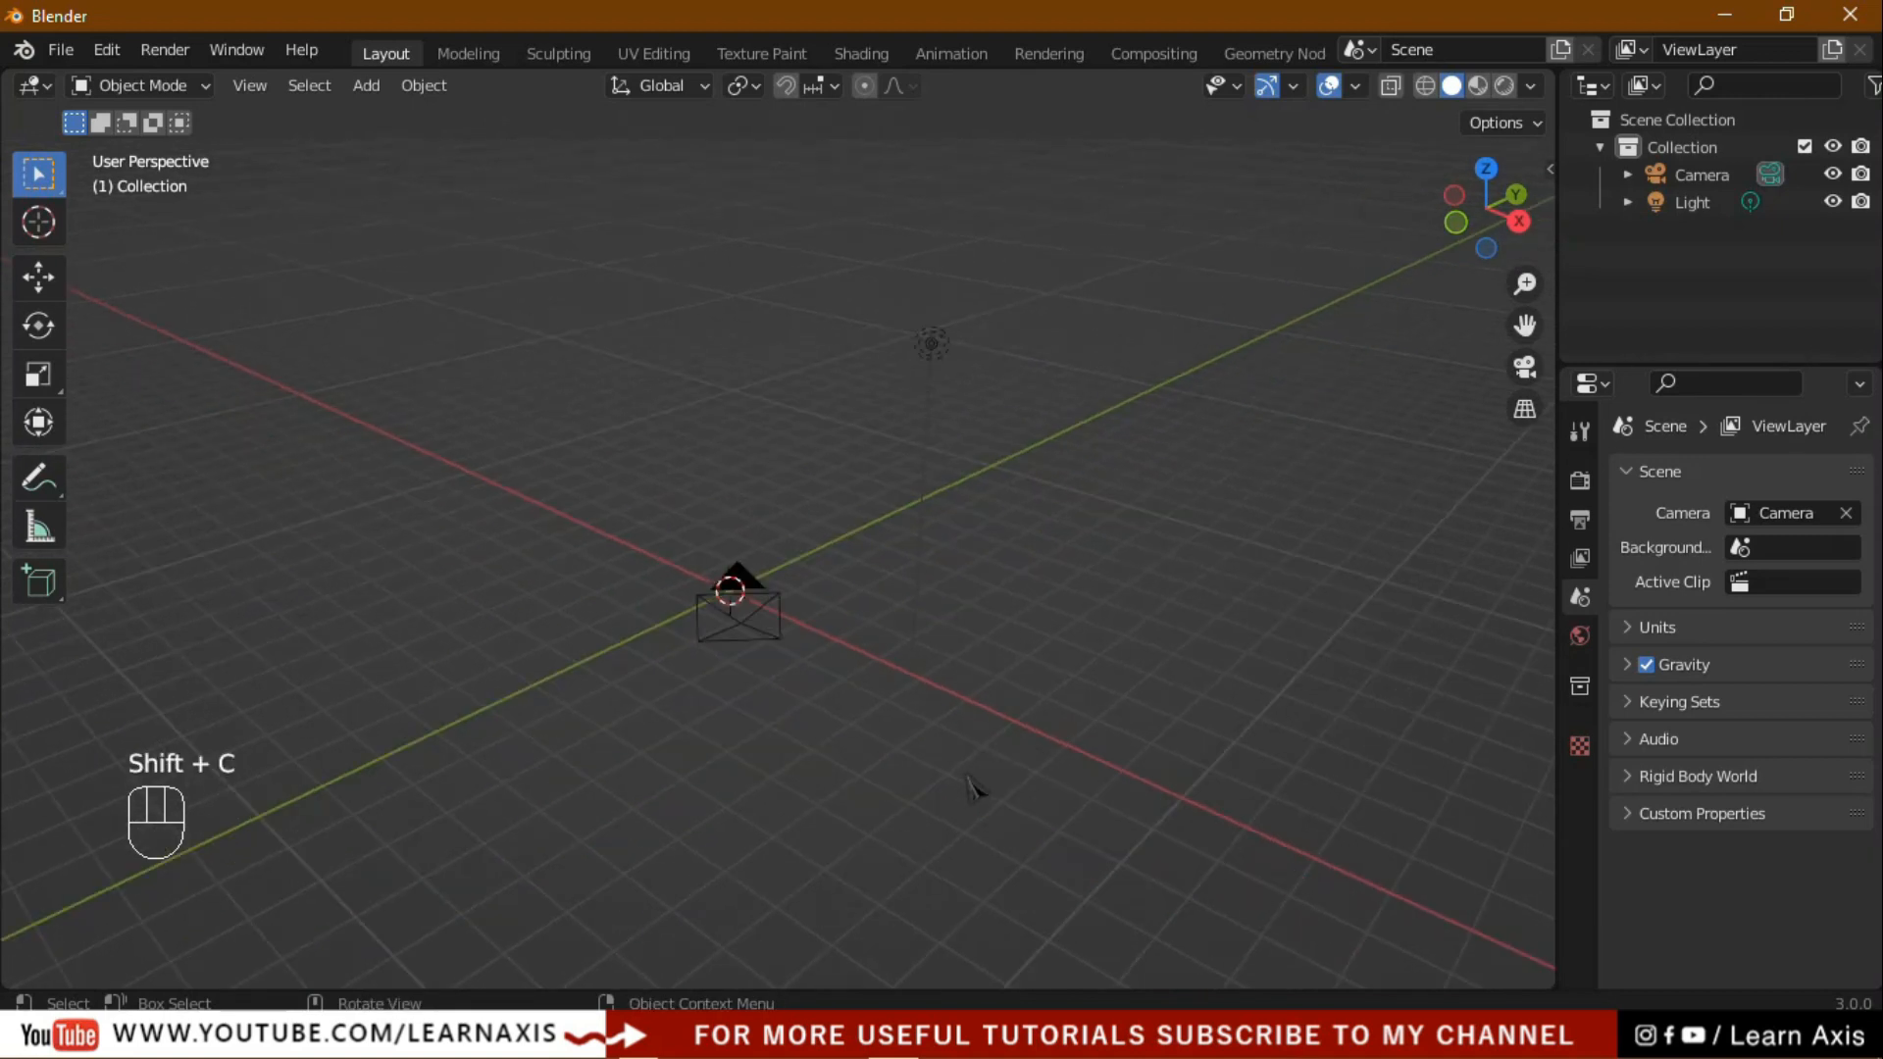
Add a cylinder mesh at the world origin with 32 vertices, 1 m radius and 2 m depth, and deselect it.
middle_drag(1076, 668, 905, 673)
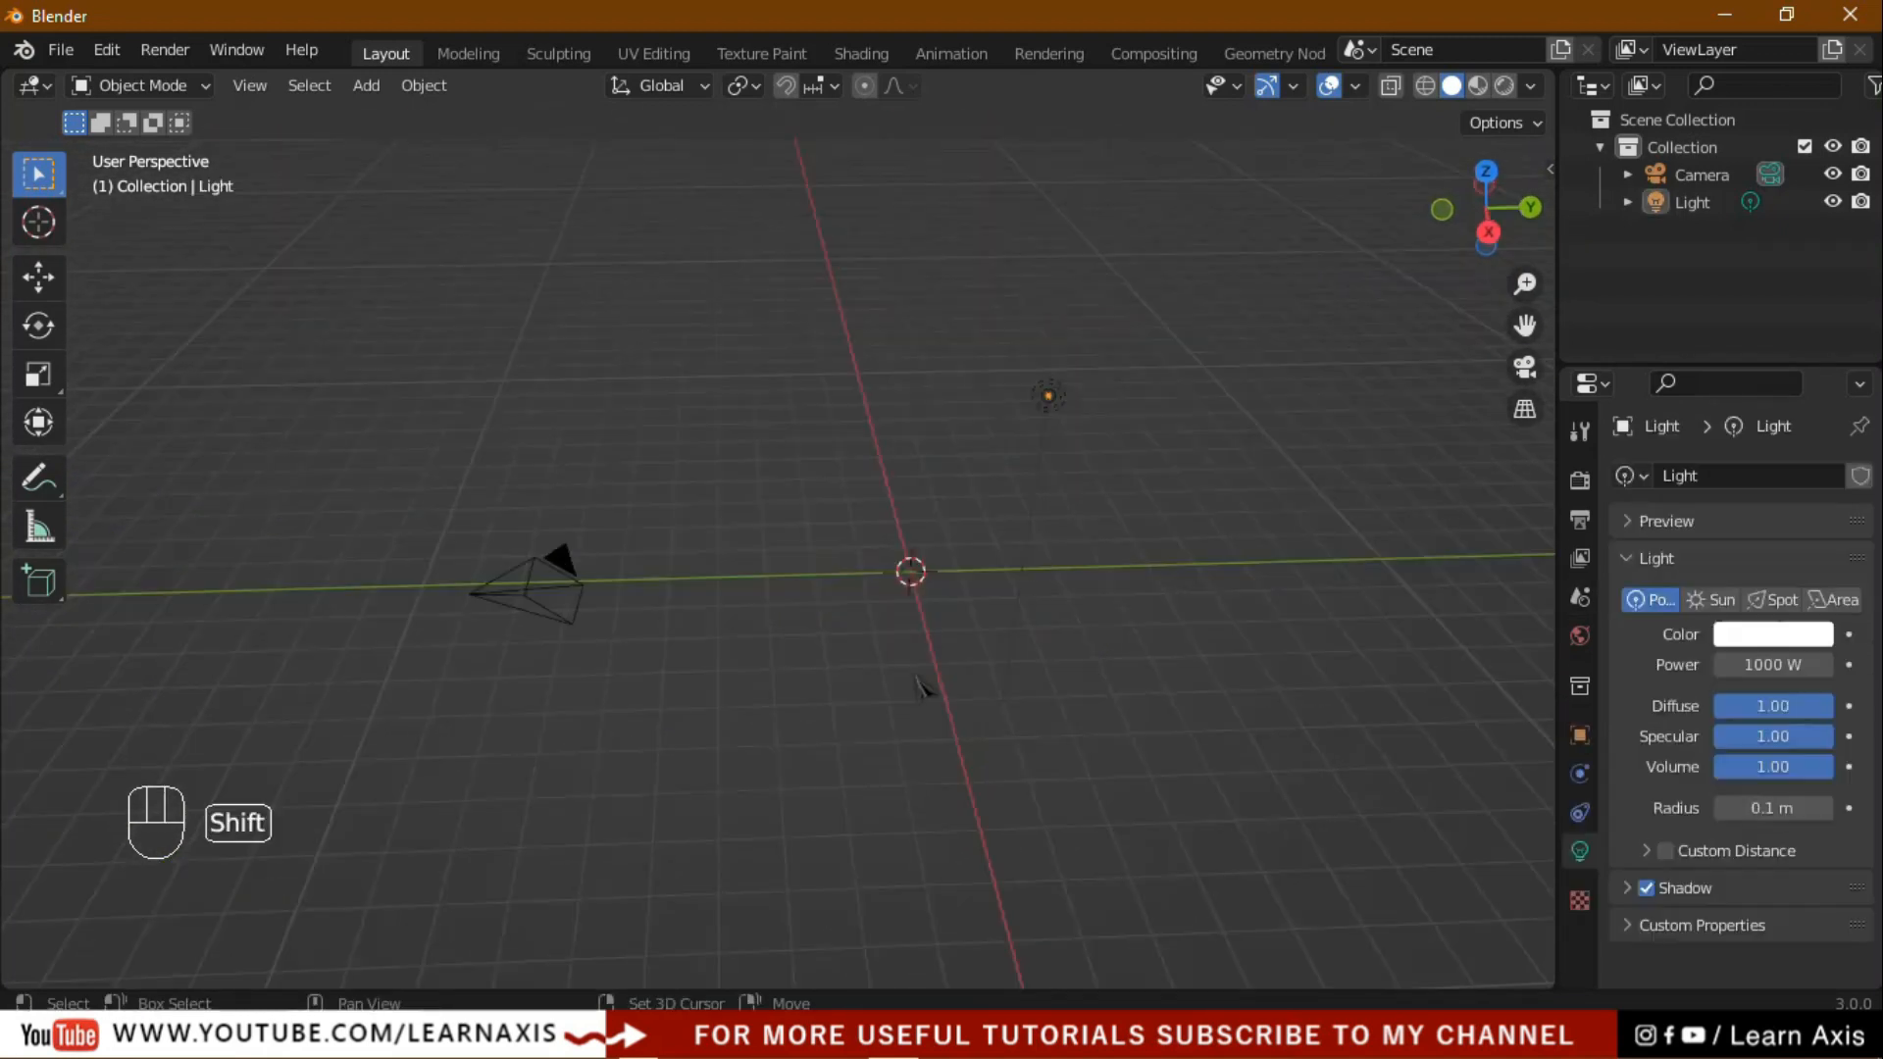
key(shift+a)
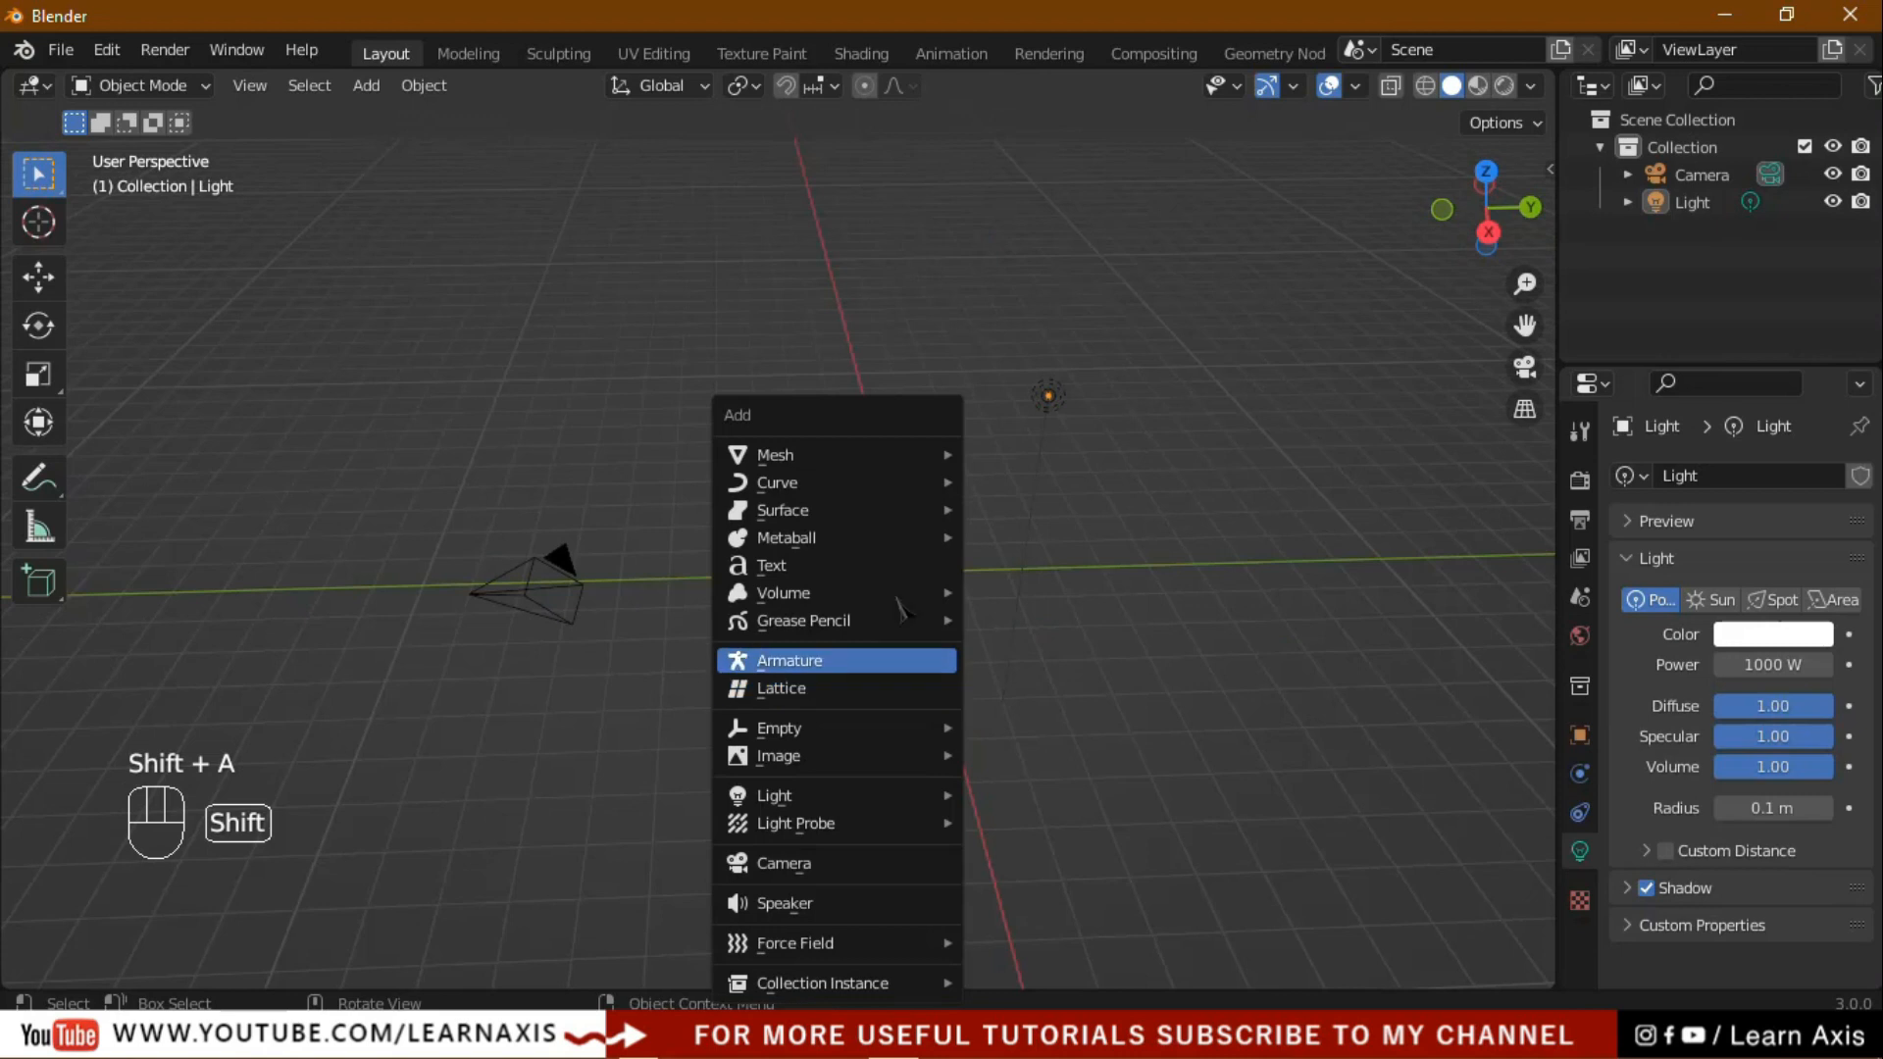
mouse_move(880, 463)
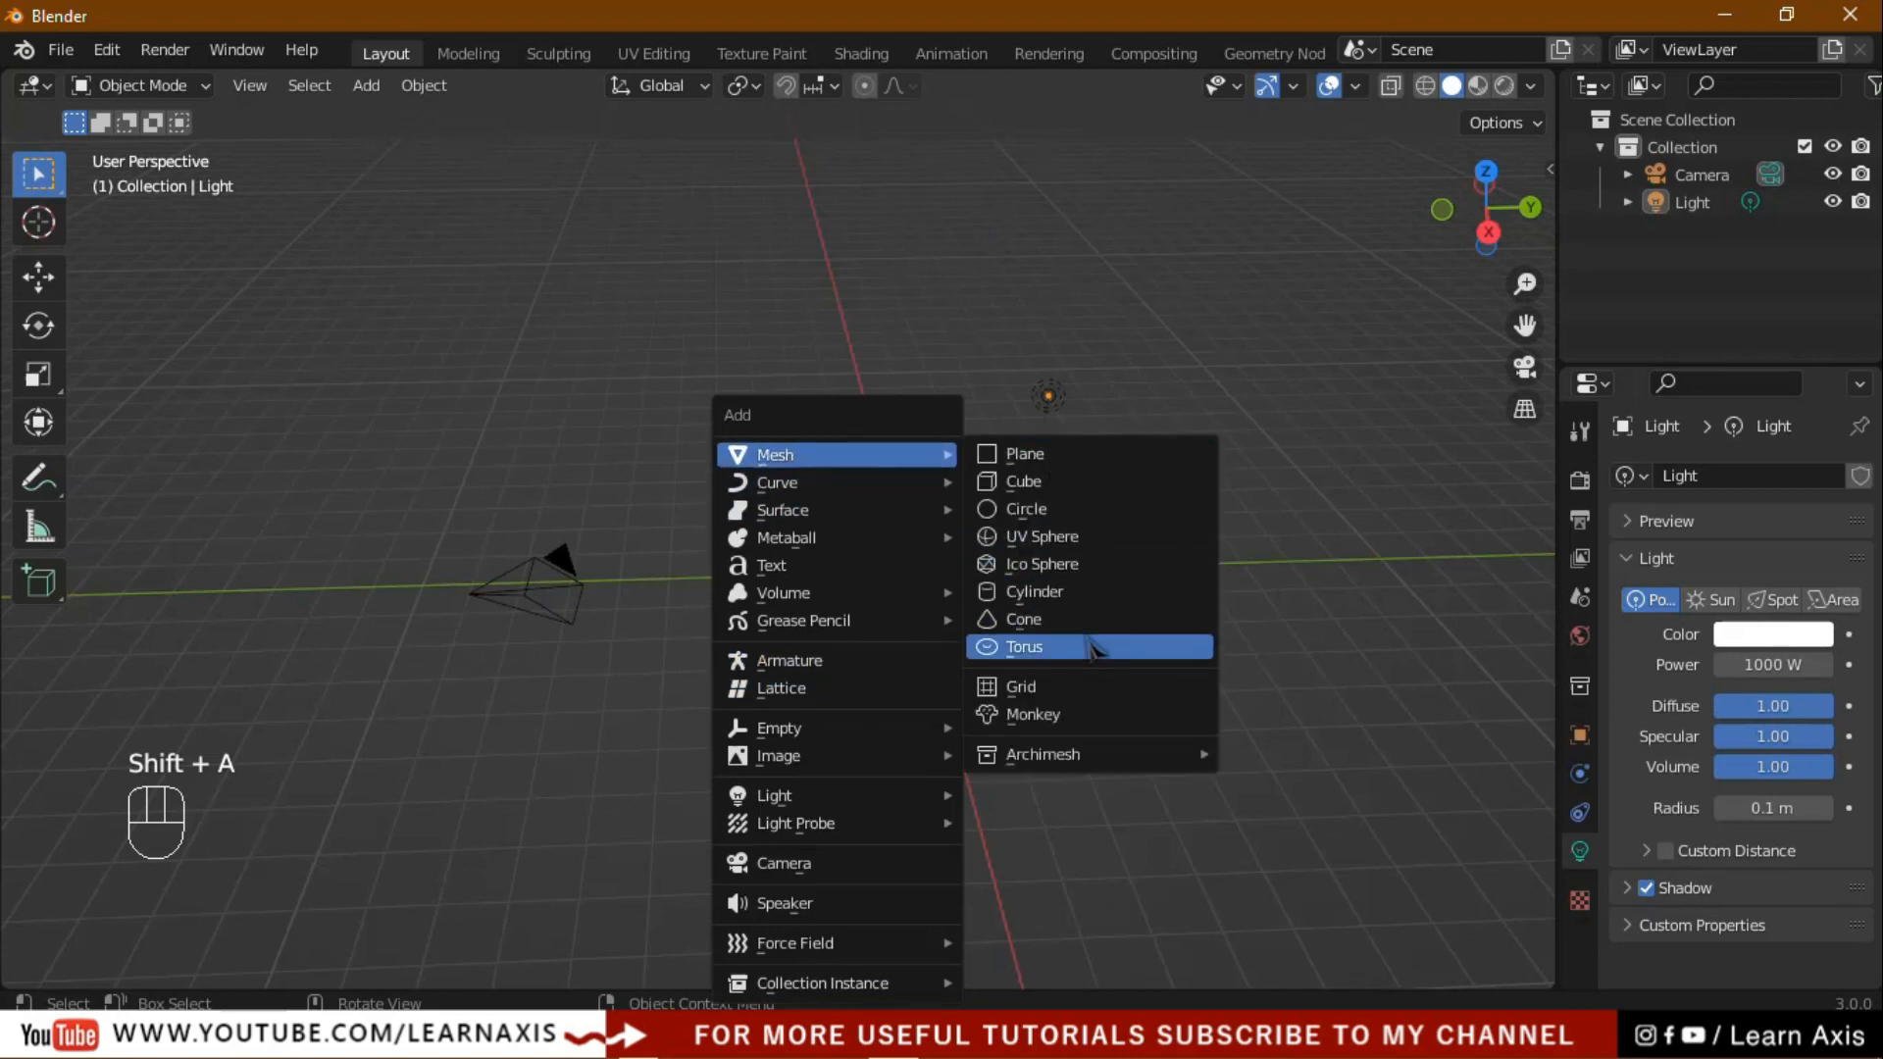
click(1084, 594)
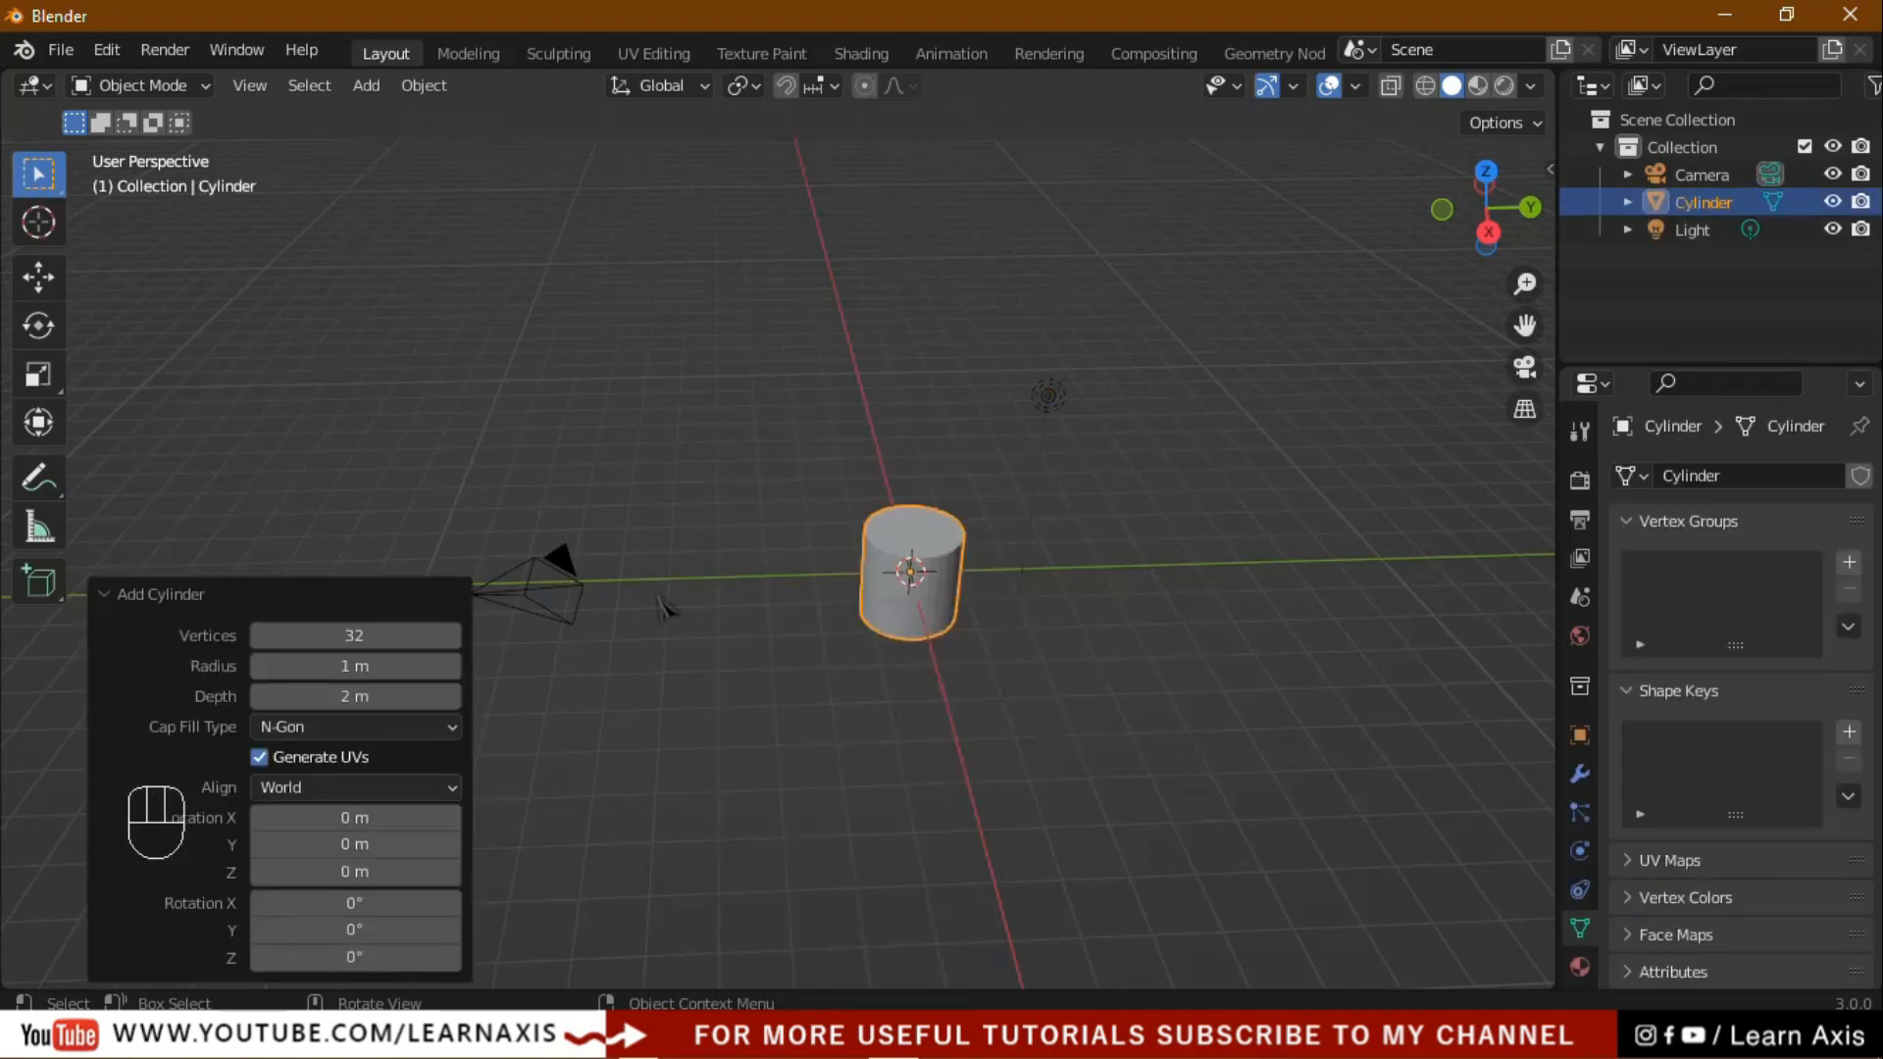
click(122, 595)
click(1177, 604)
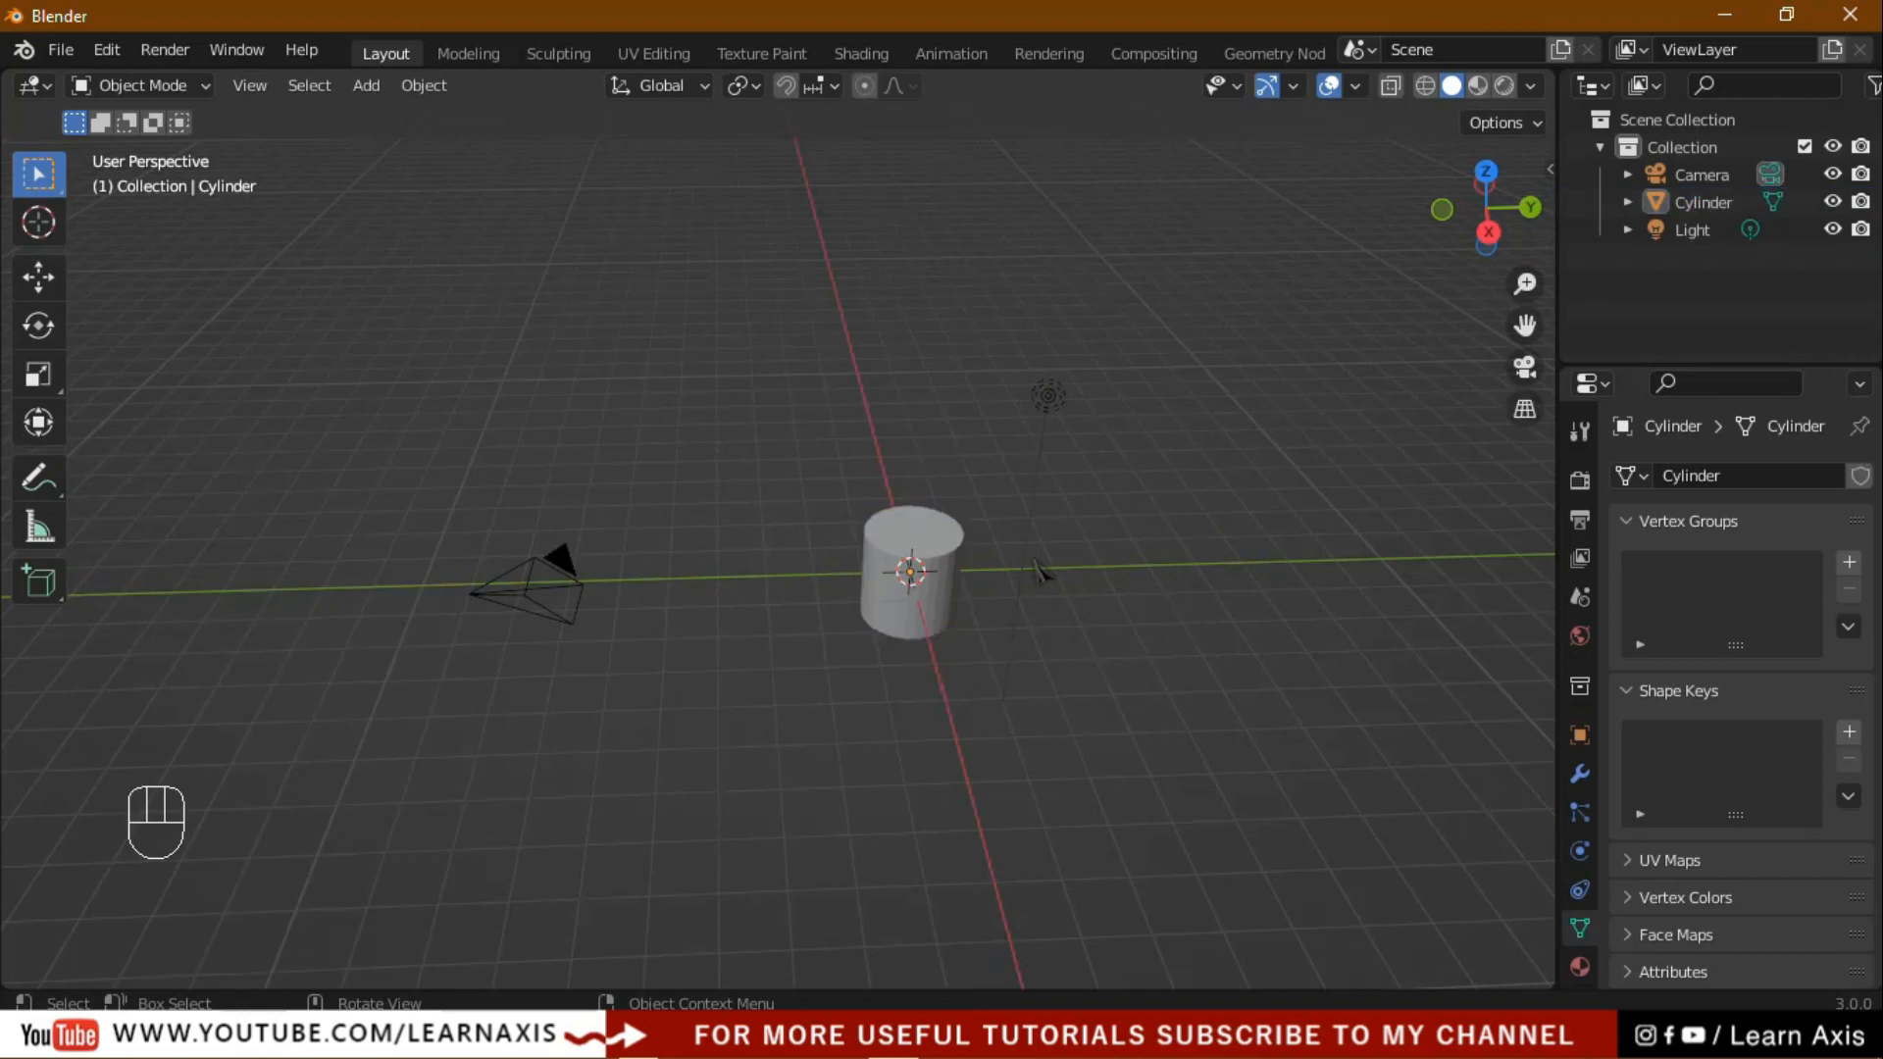
Raise the cylinder about 1 m so its base rests on the grid floor.
scroll(1010, 613, up, 3)
scroll(997, 681, up, 2)
middle_drag(950, 697, 922, 670)
click(949, 694)
key(g)
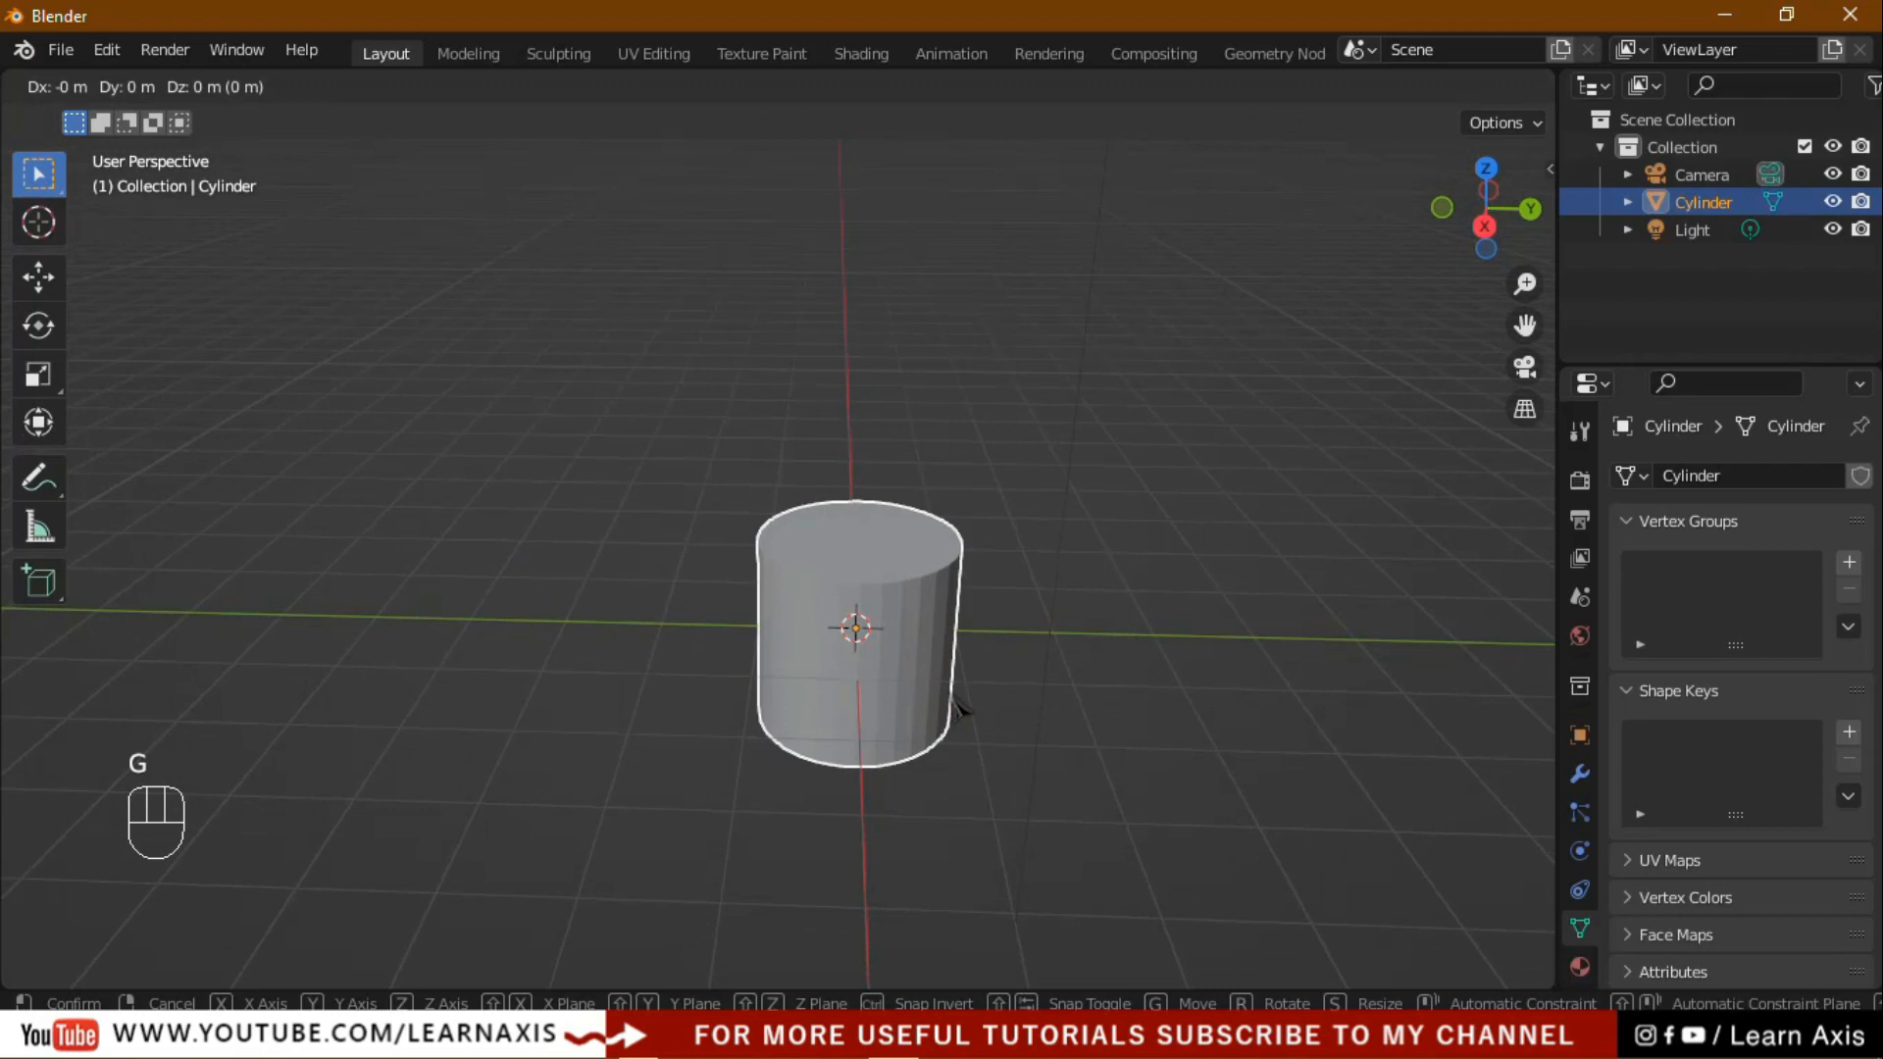
click(954, 552)
middle_drag(997, 634, 1174, 724)
Select only the cylinder's top face in Edit Mode and place the 3D cursor level with it at about Y 2 m, Z 2 m.
key(Tab)
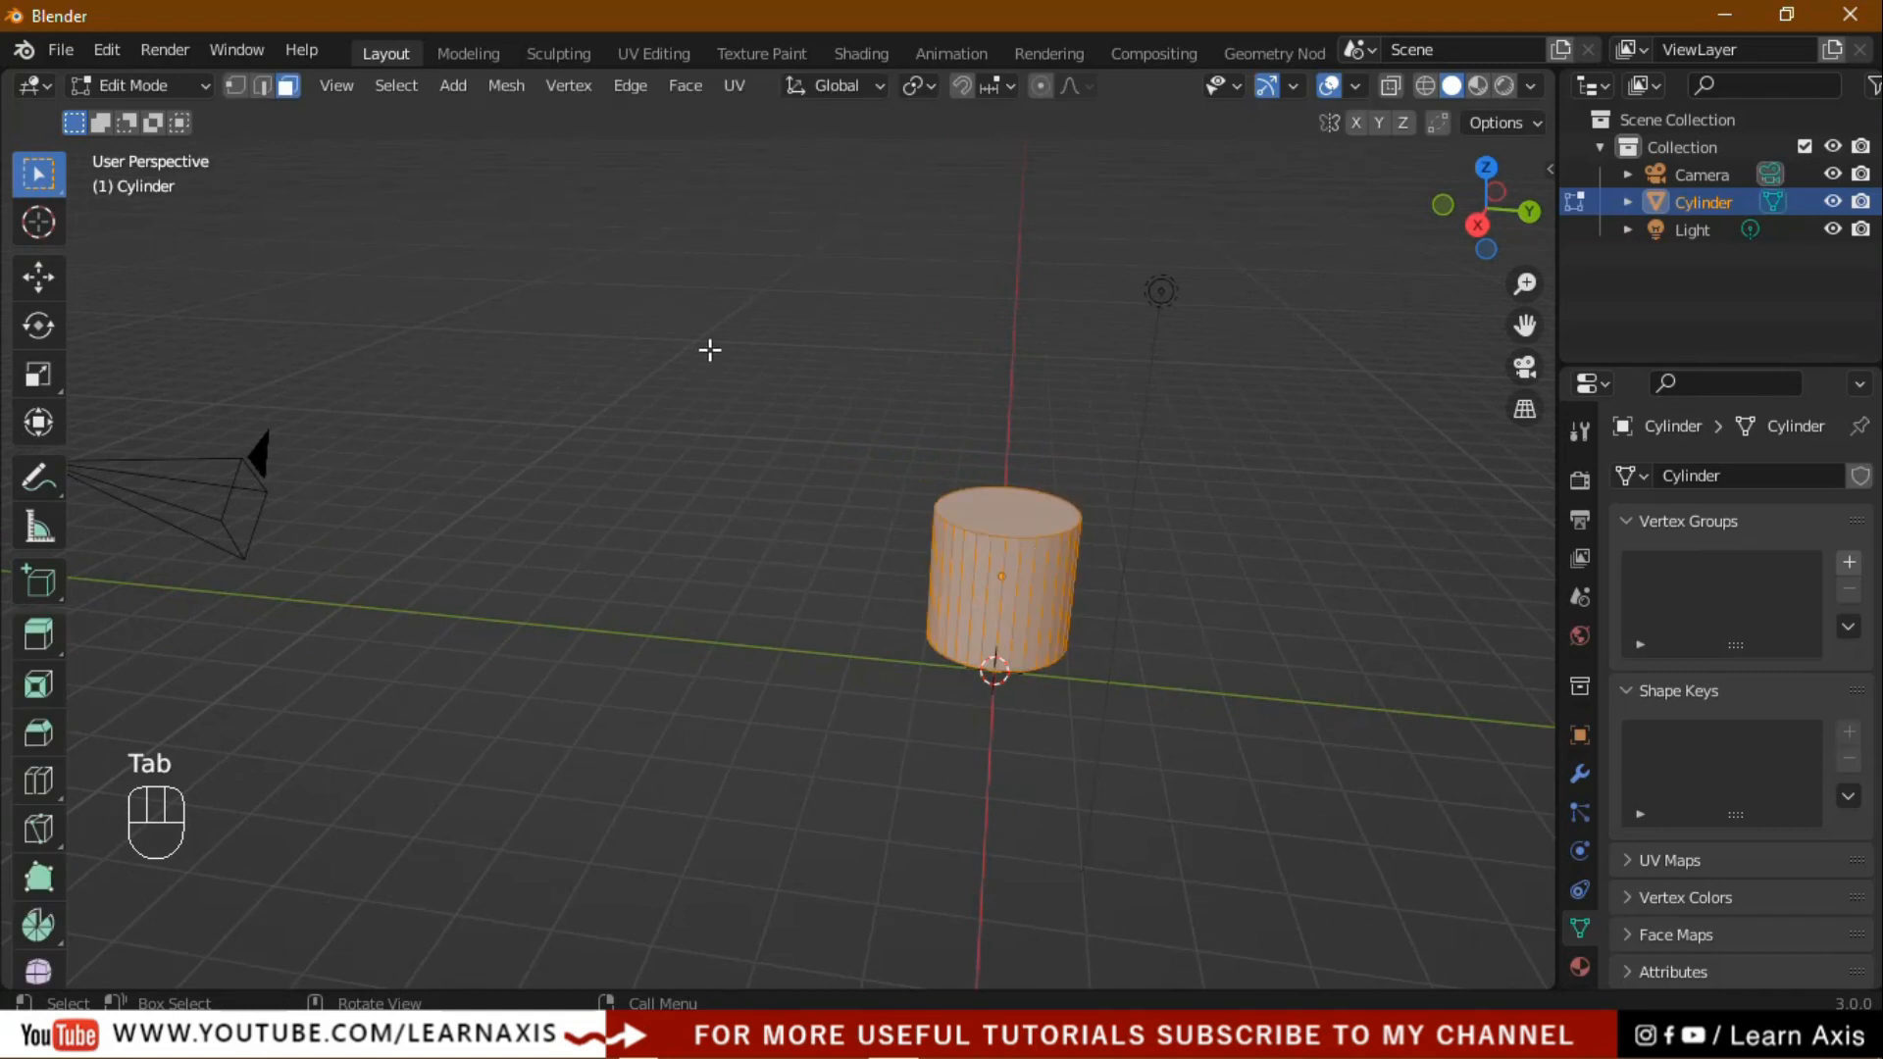
key(alt+a)
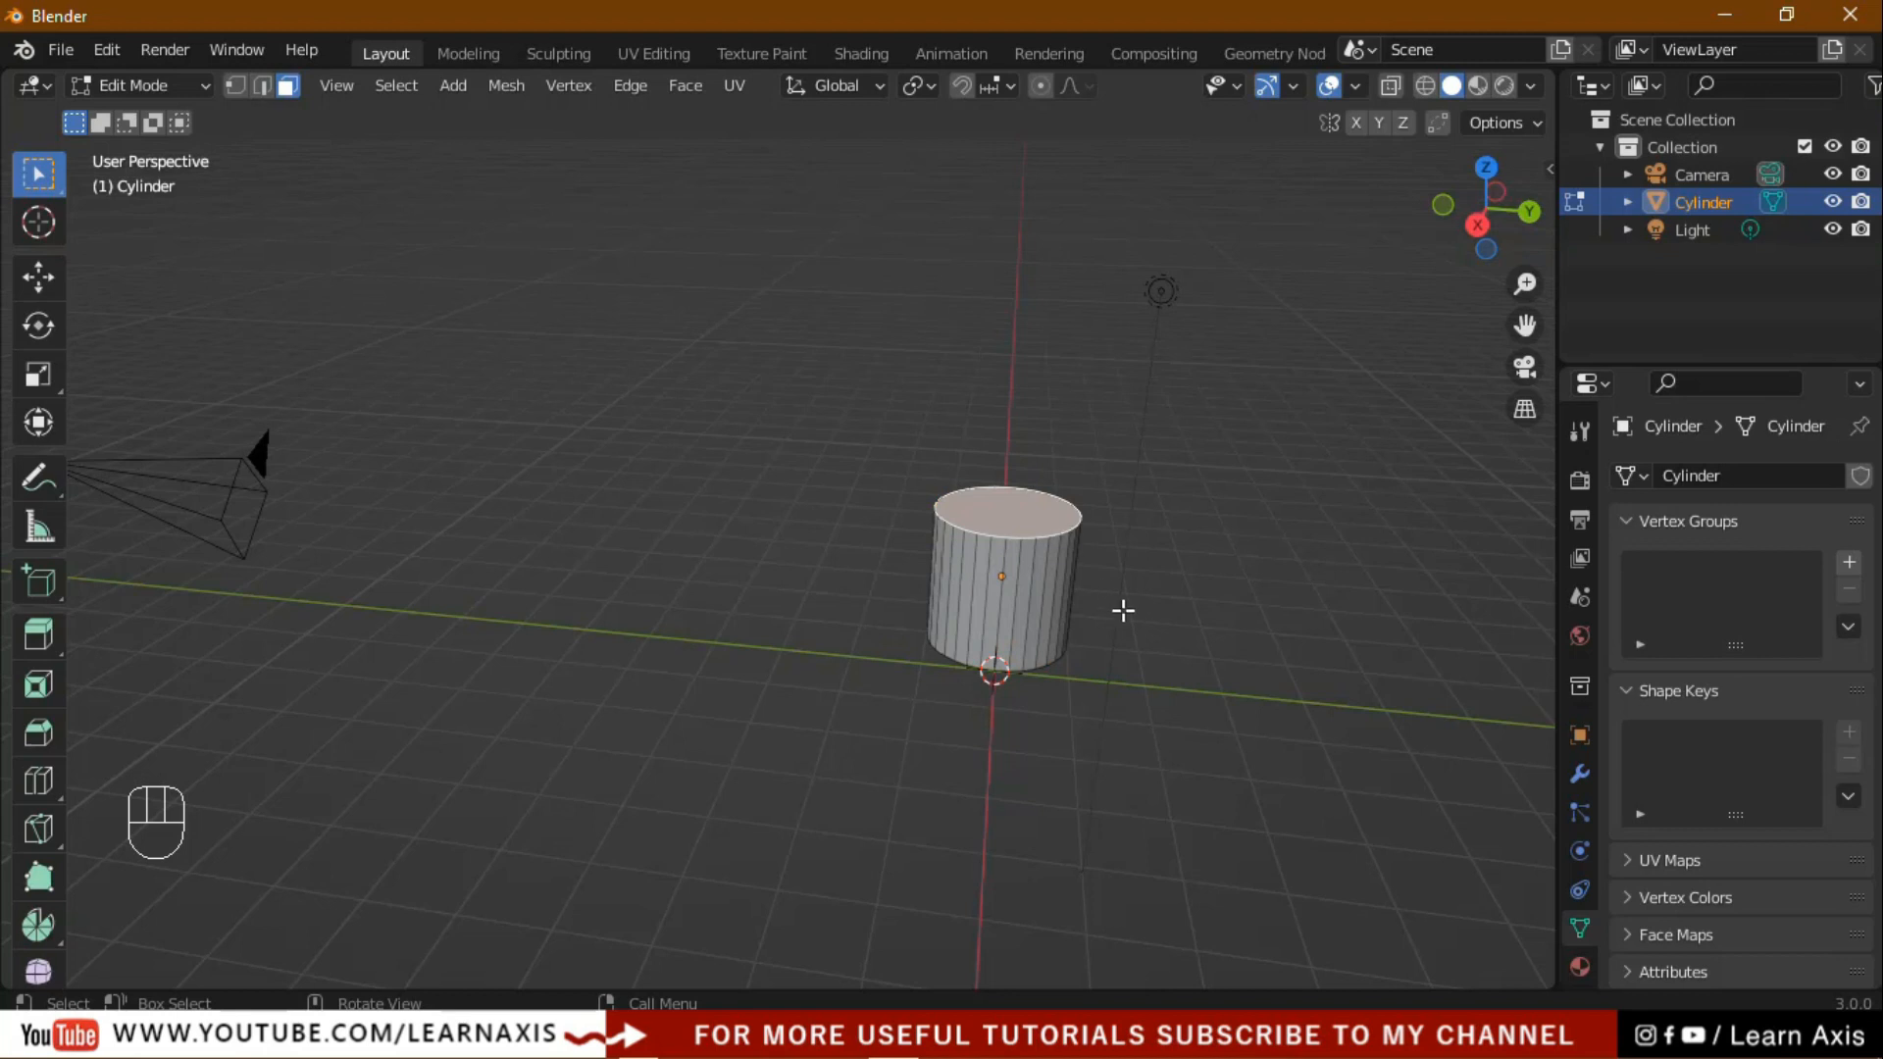
key(KP_3)
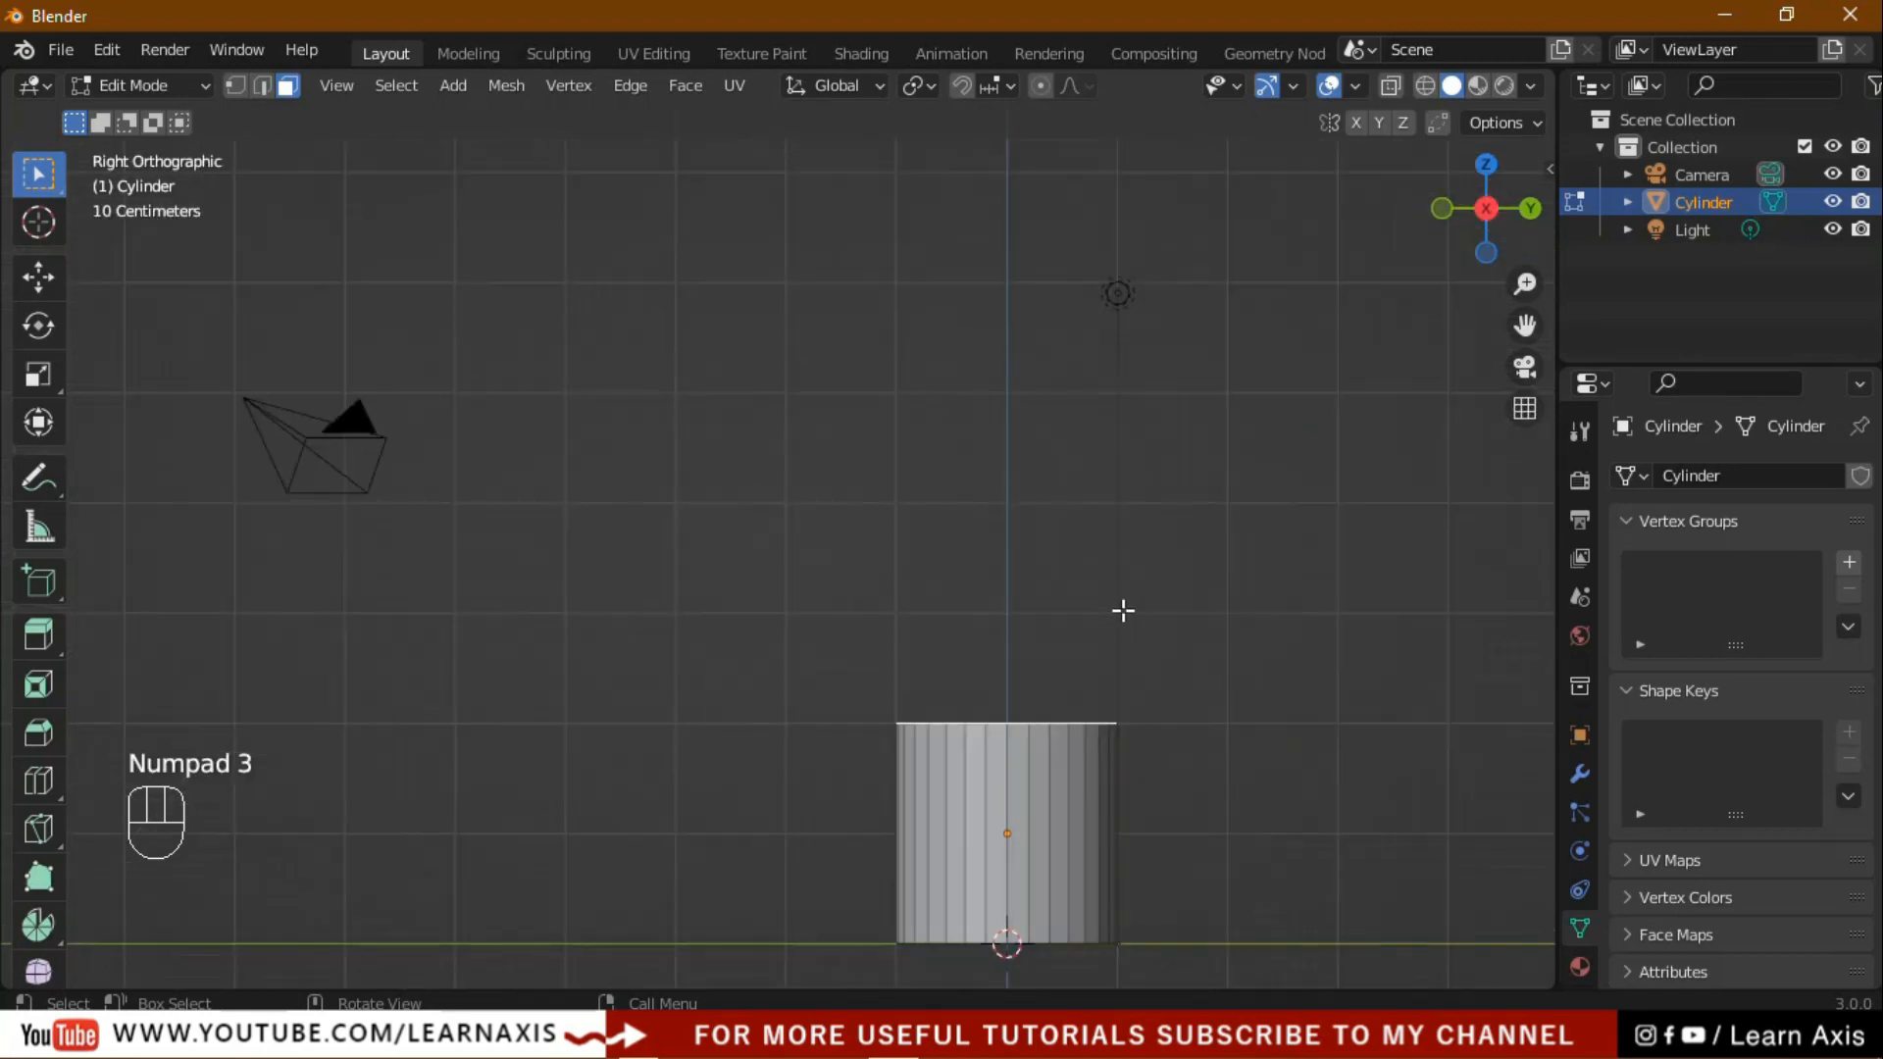
key(shift)
shift+middle_drag(1285, 842, 771, 615)
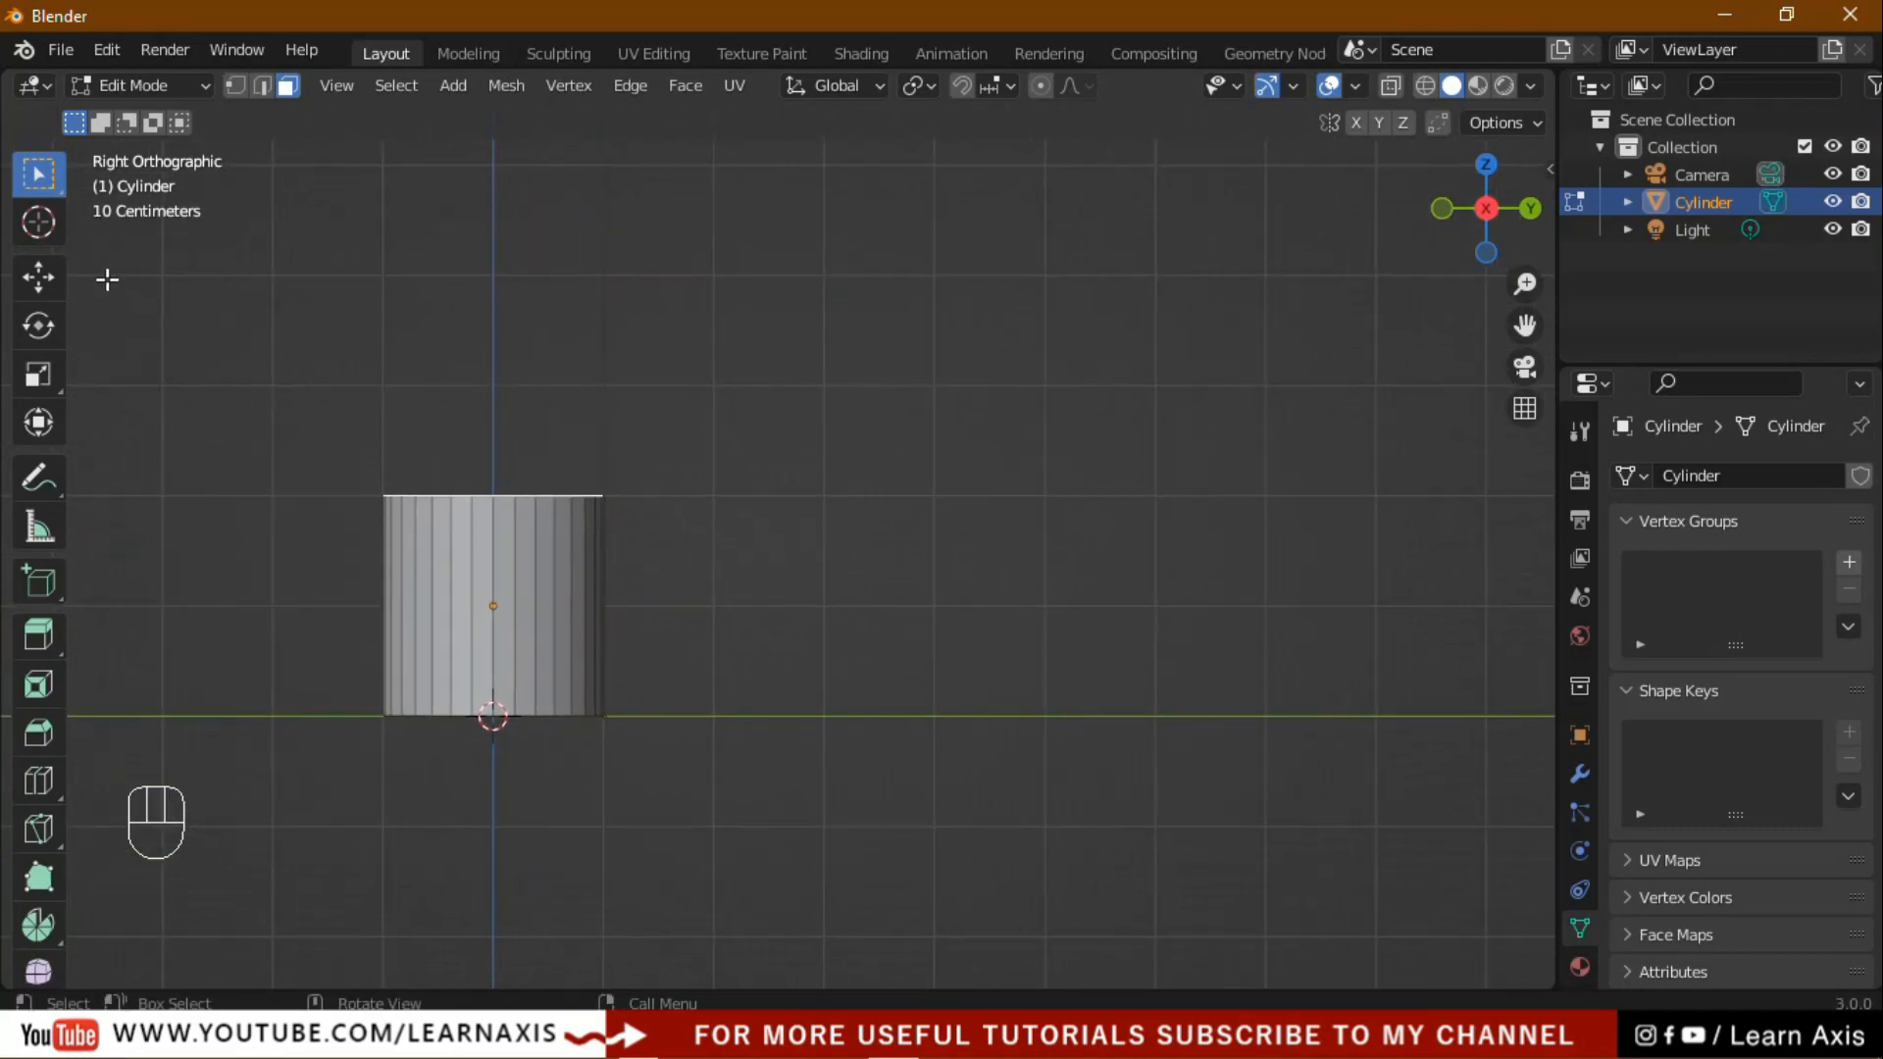
click(38, 222)
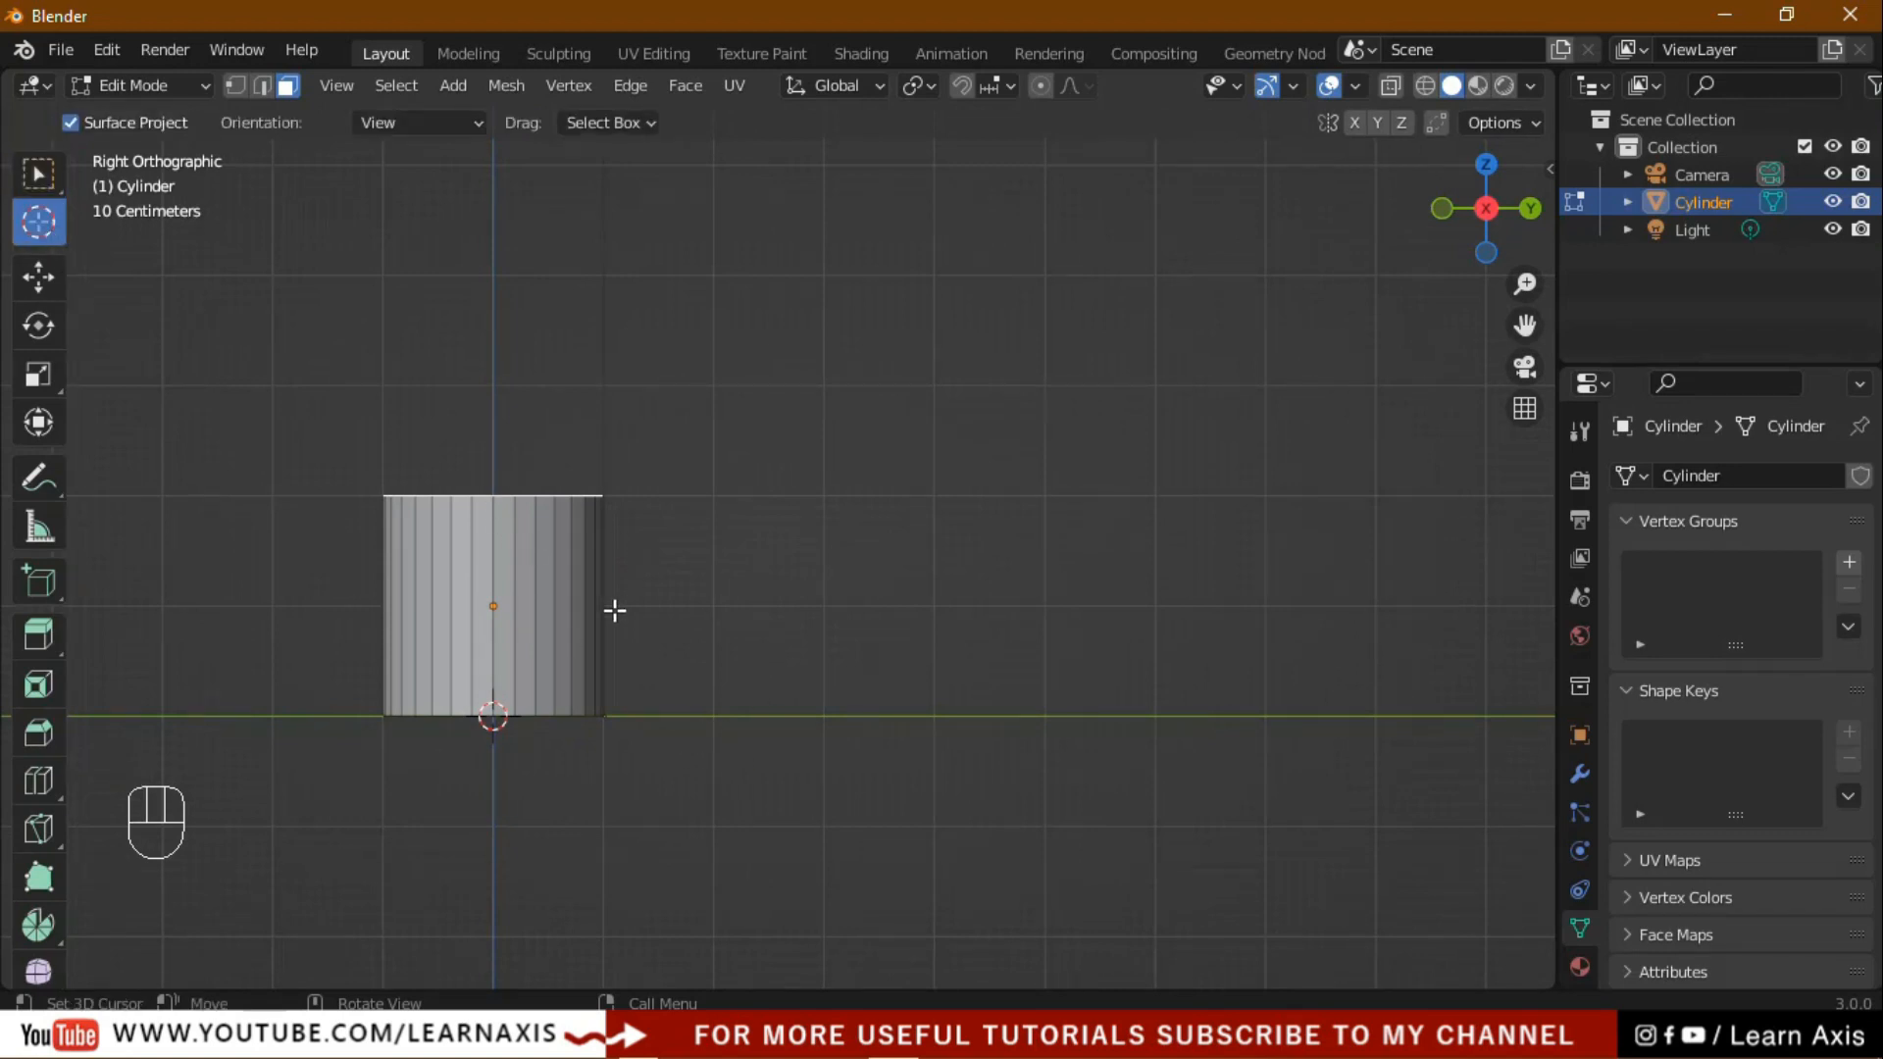
click(712, 496)
Spin the cylinder's top face 180° about the X axis around the 3D cursor to form an arched bend.
click(39, 924)
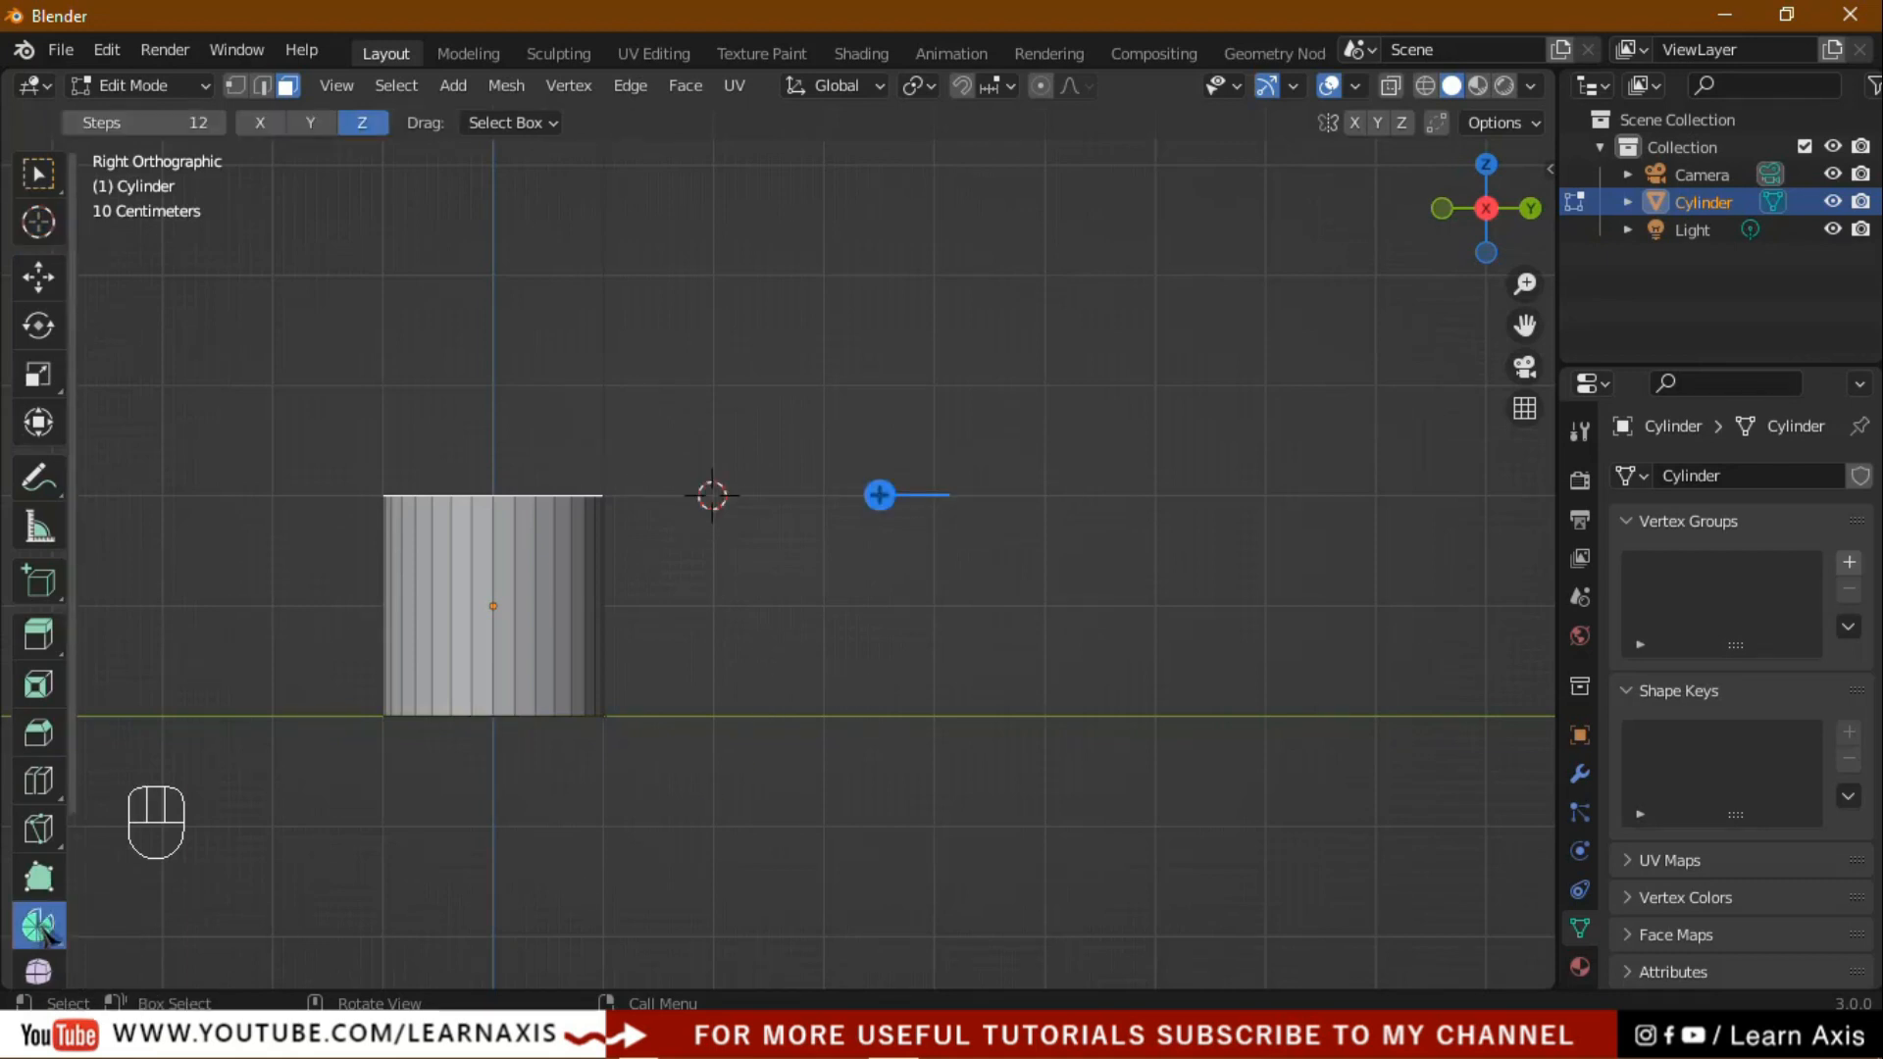
click(261, 126)
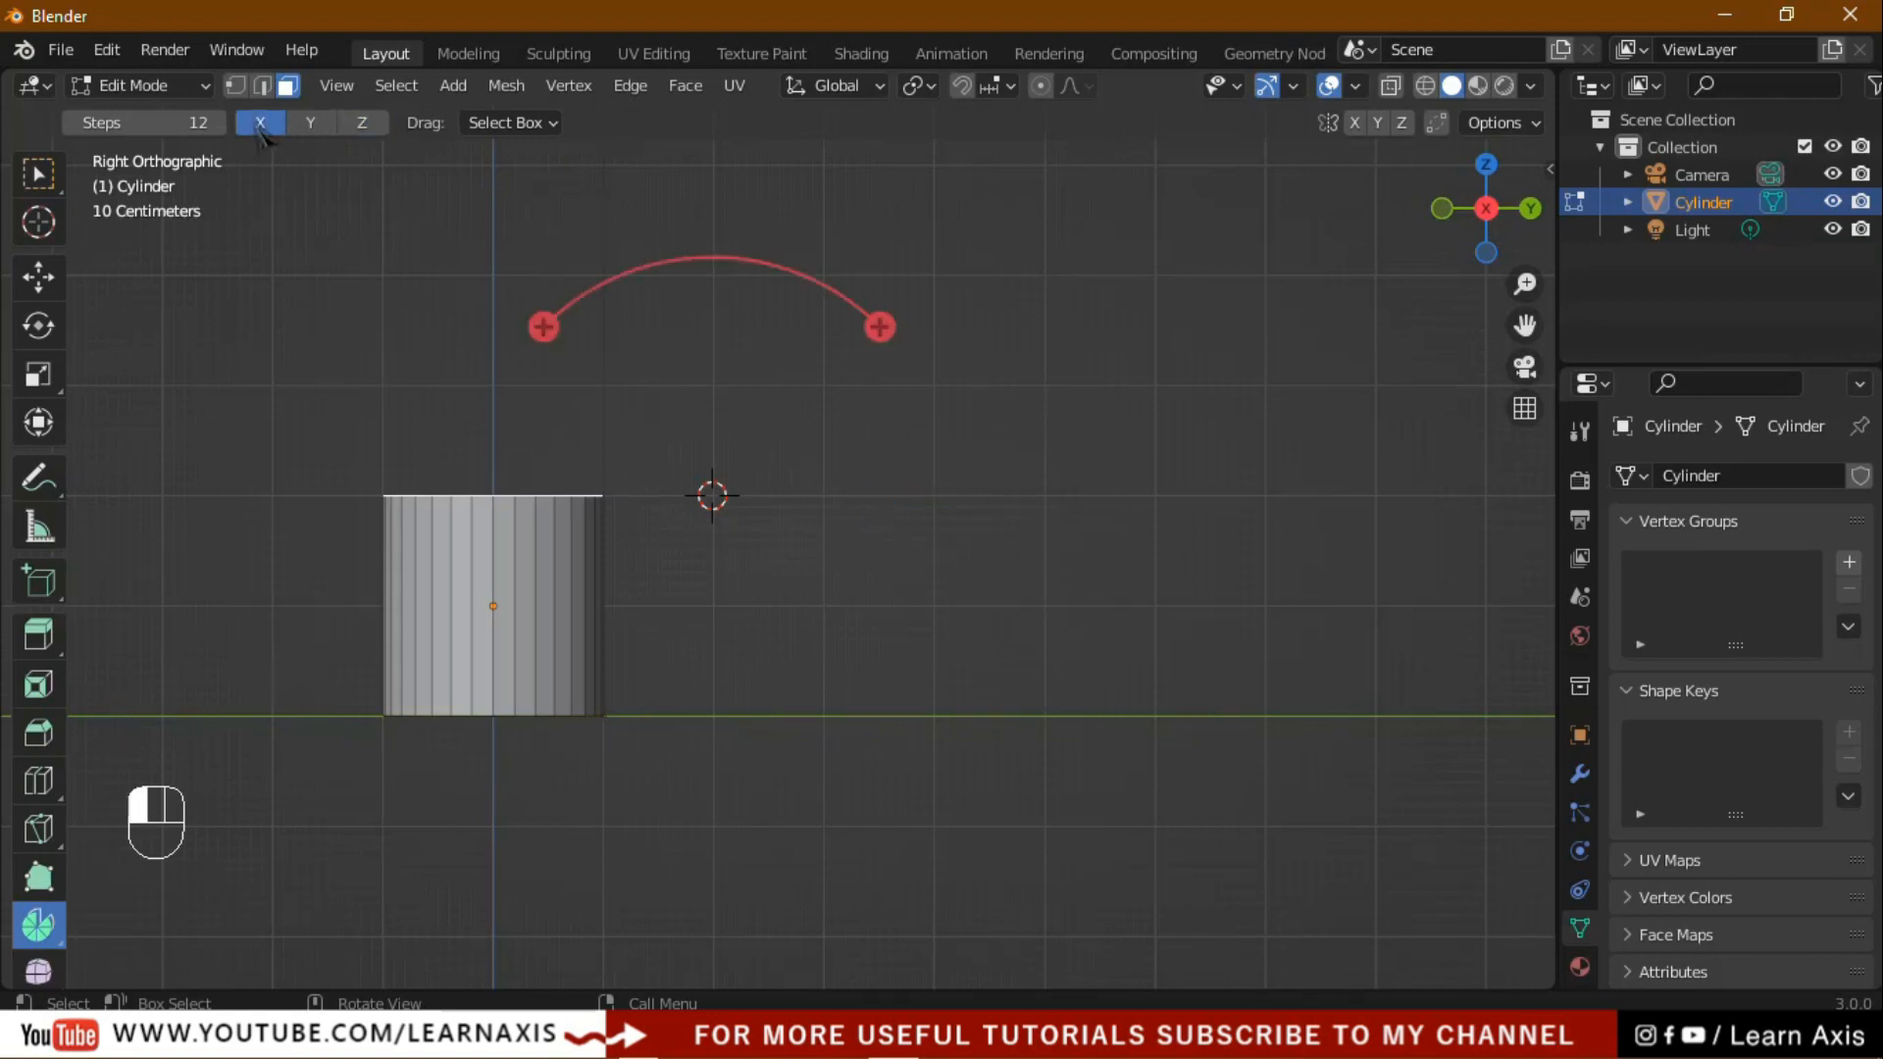
click(323, 126)
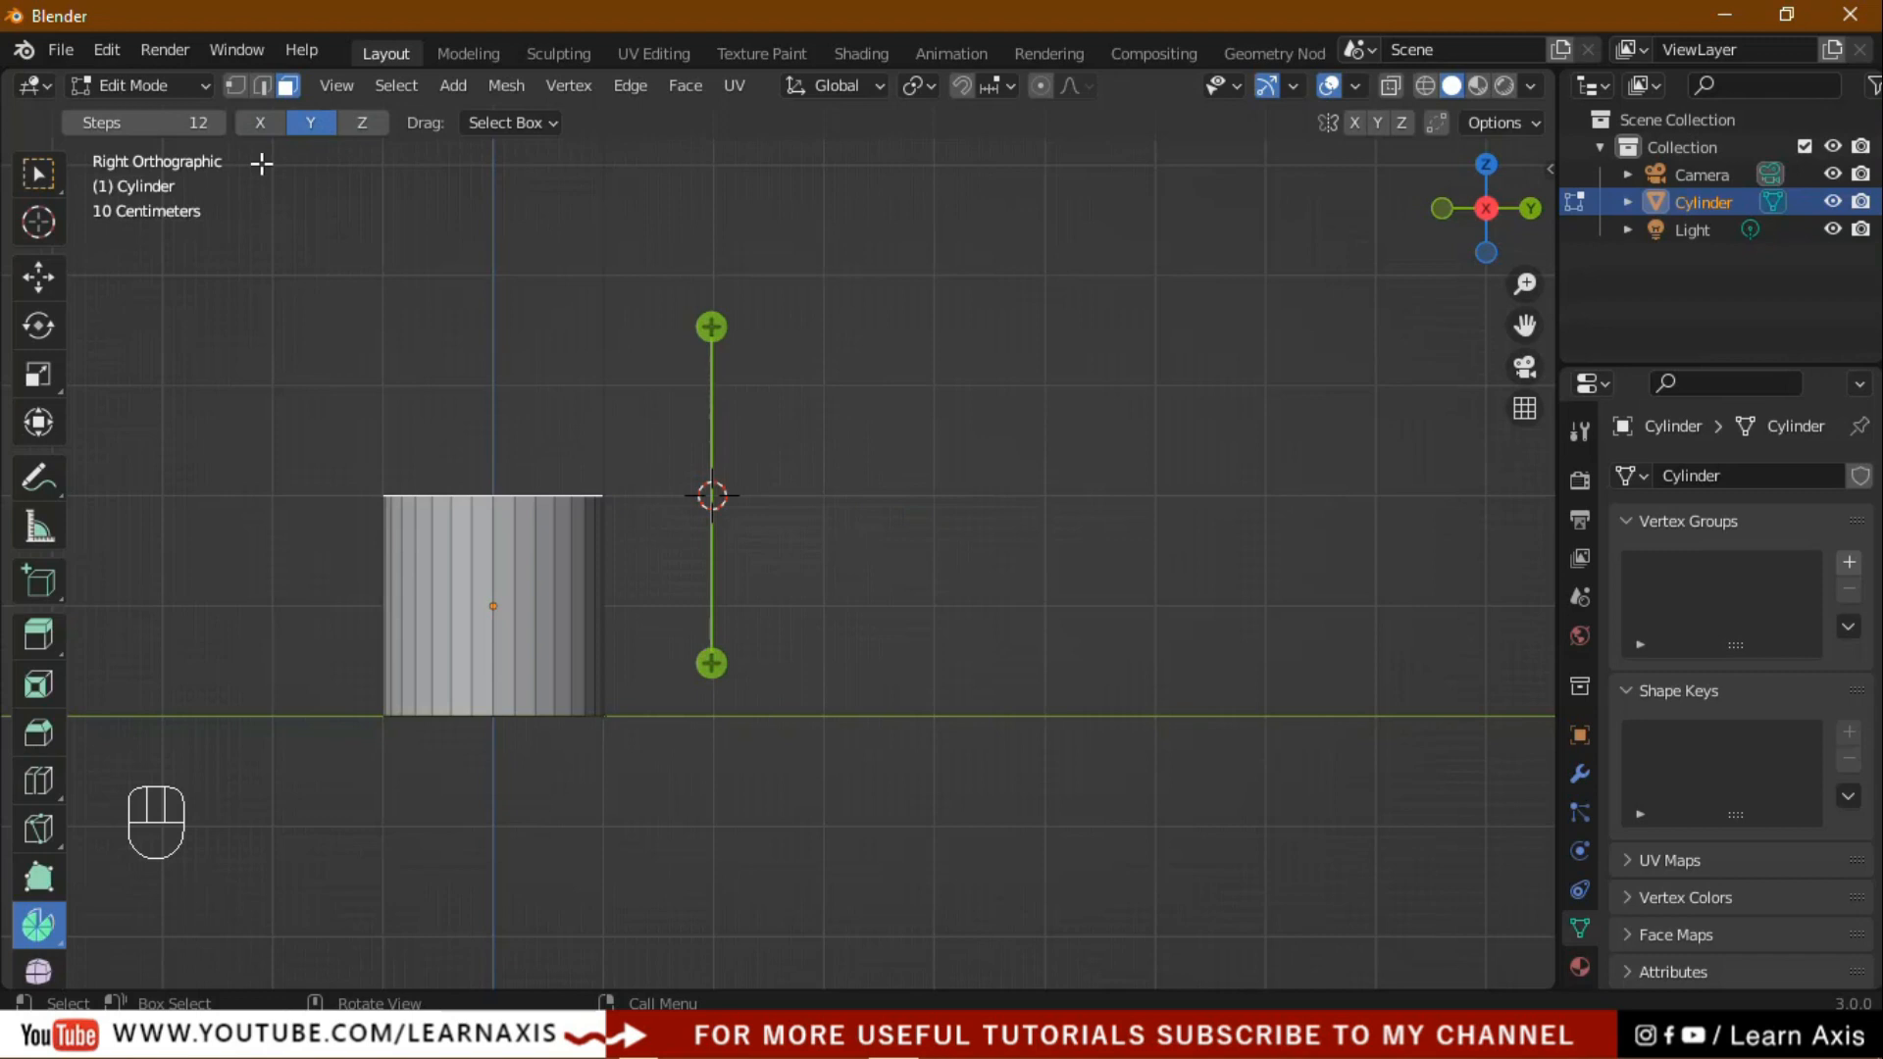
click(362, 125)
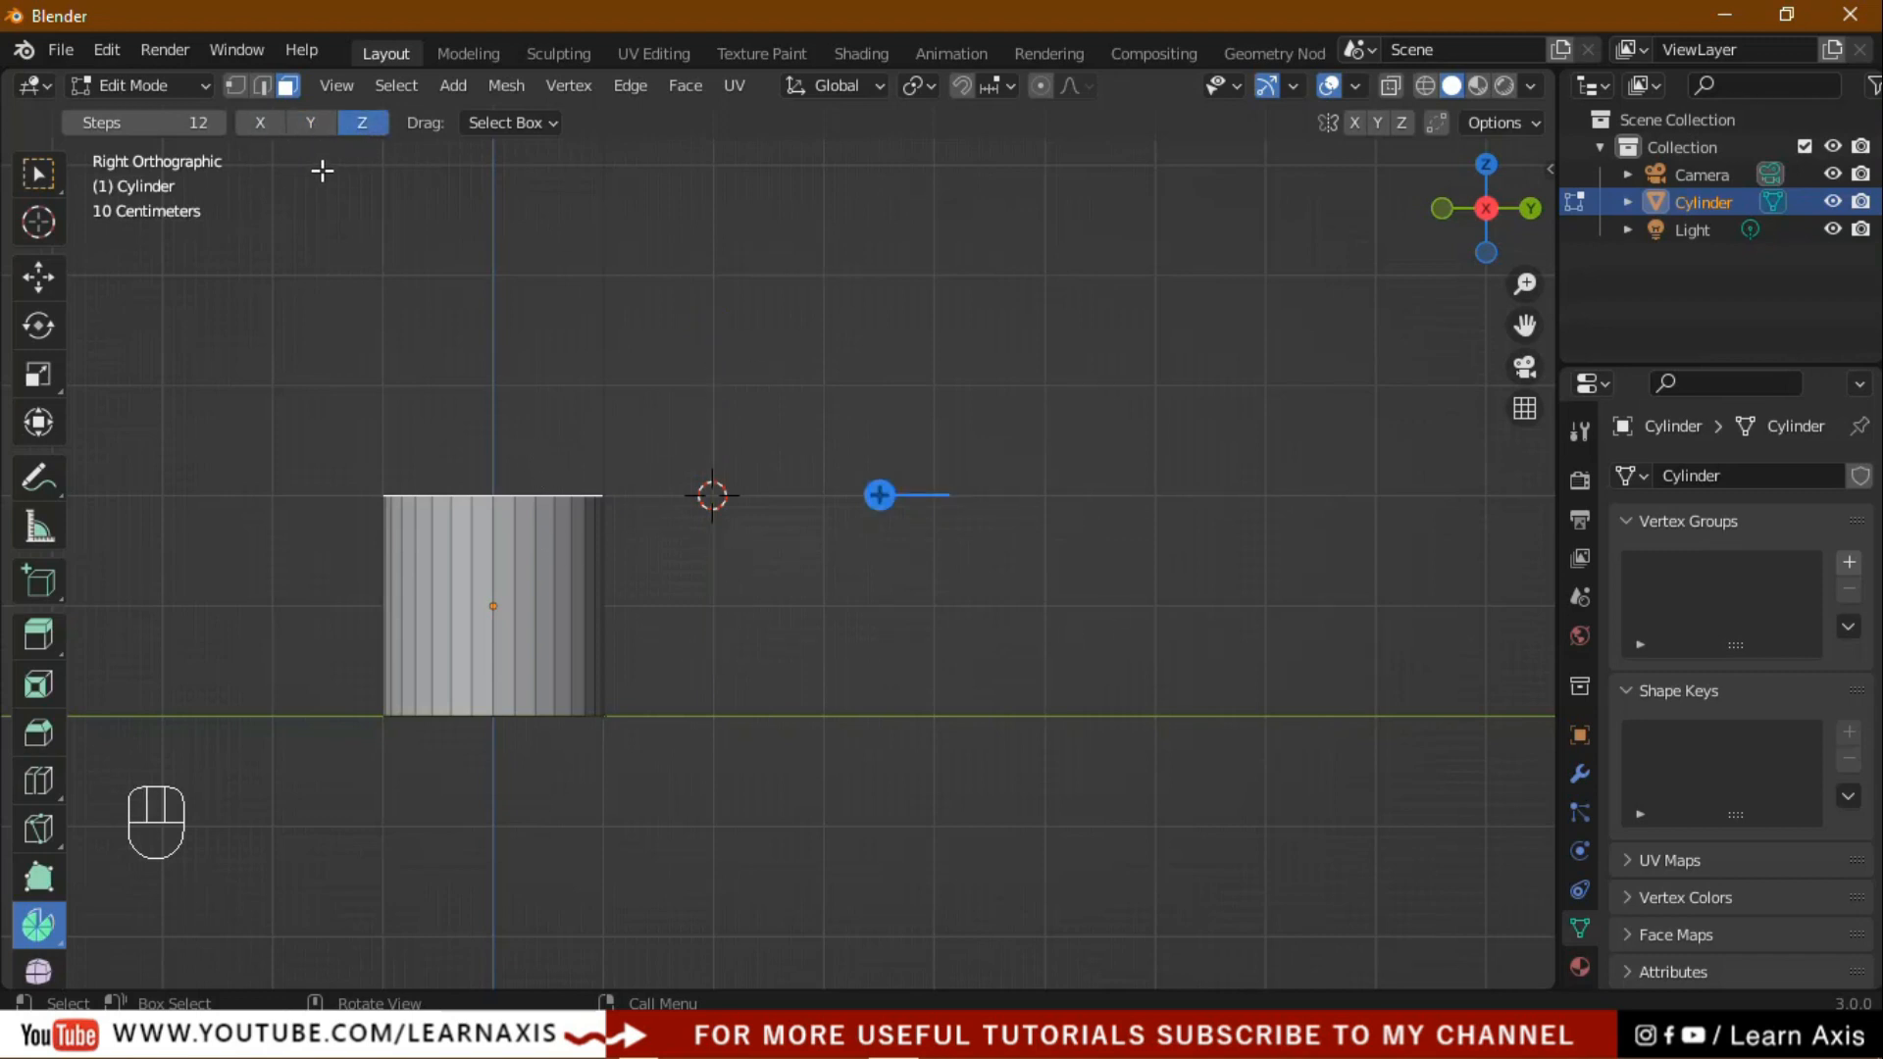
click(265, 127)
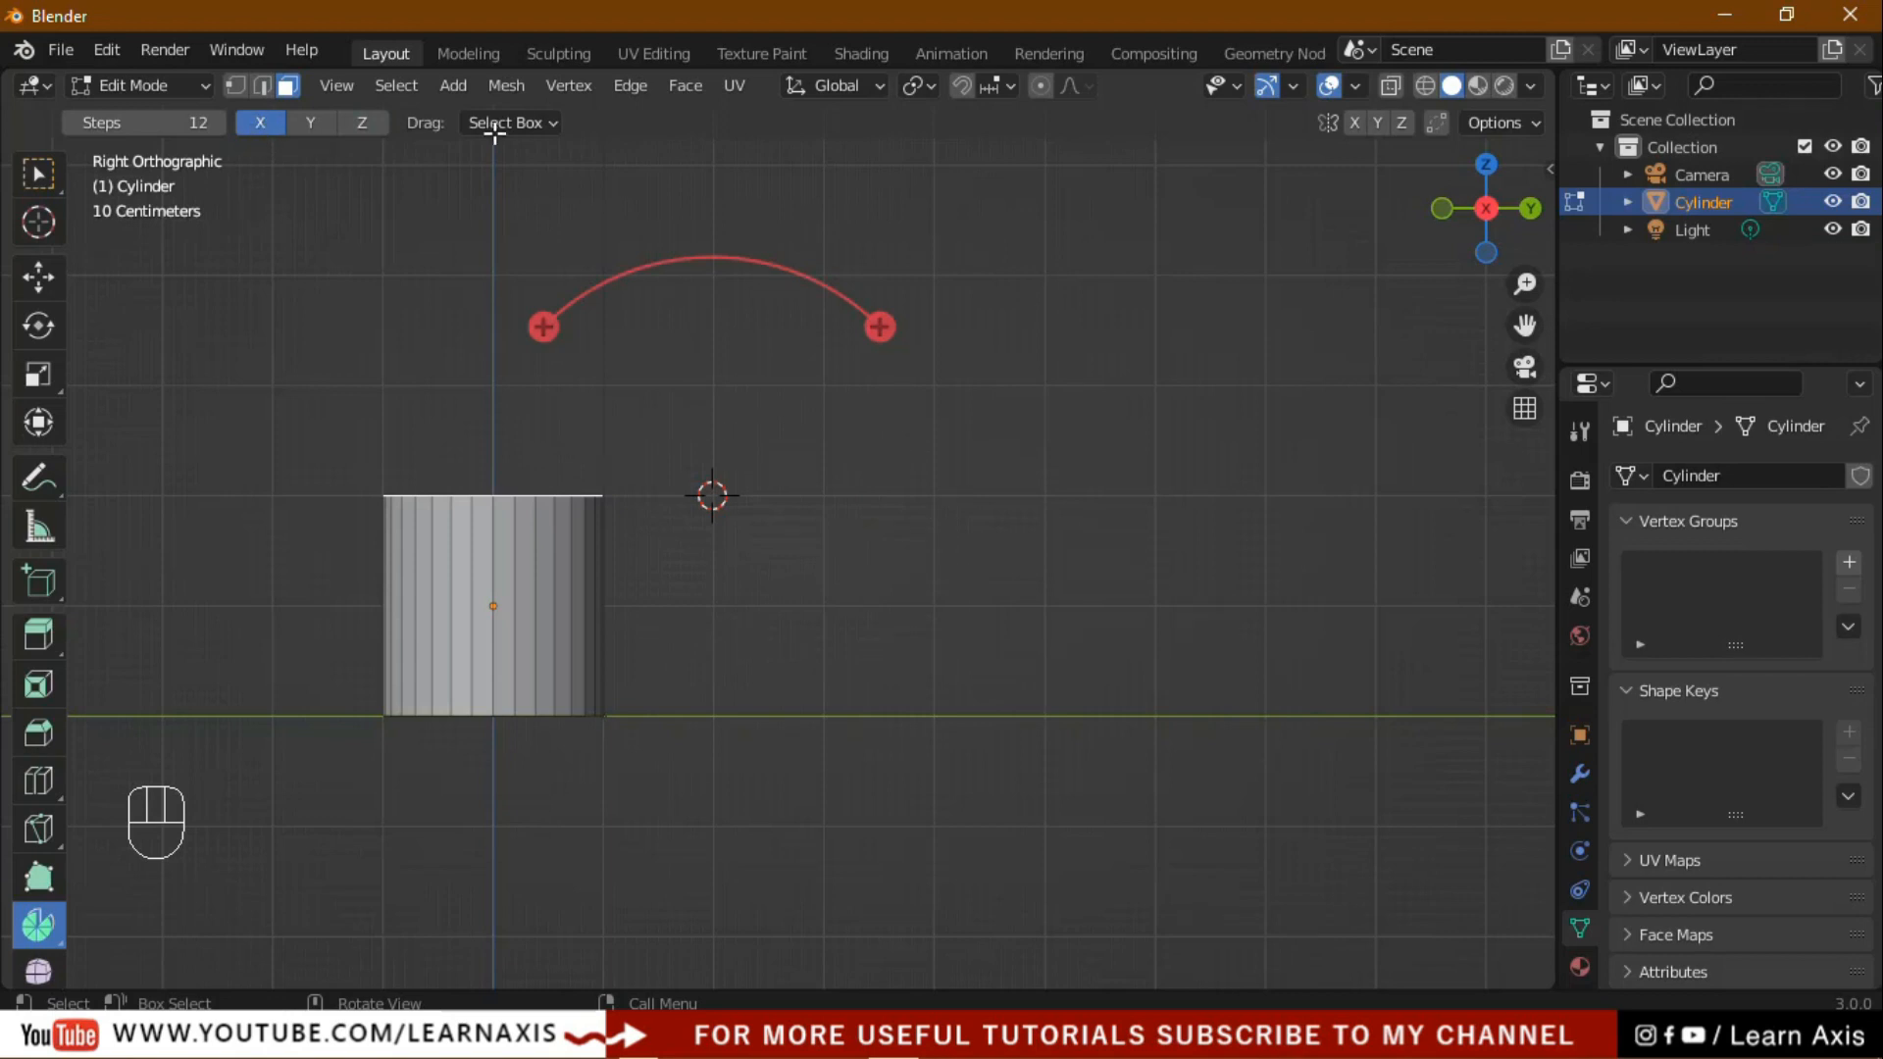
drag(542, 327, 950, 717)
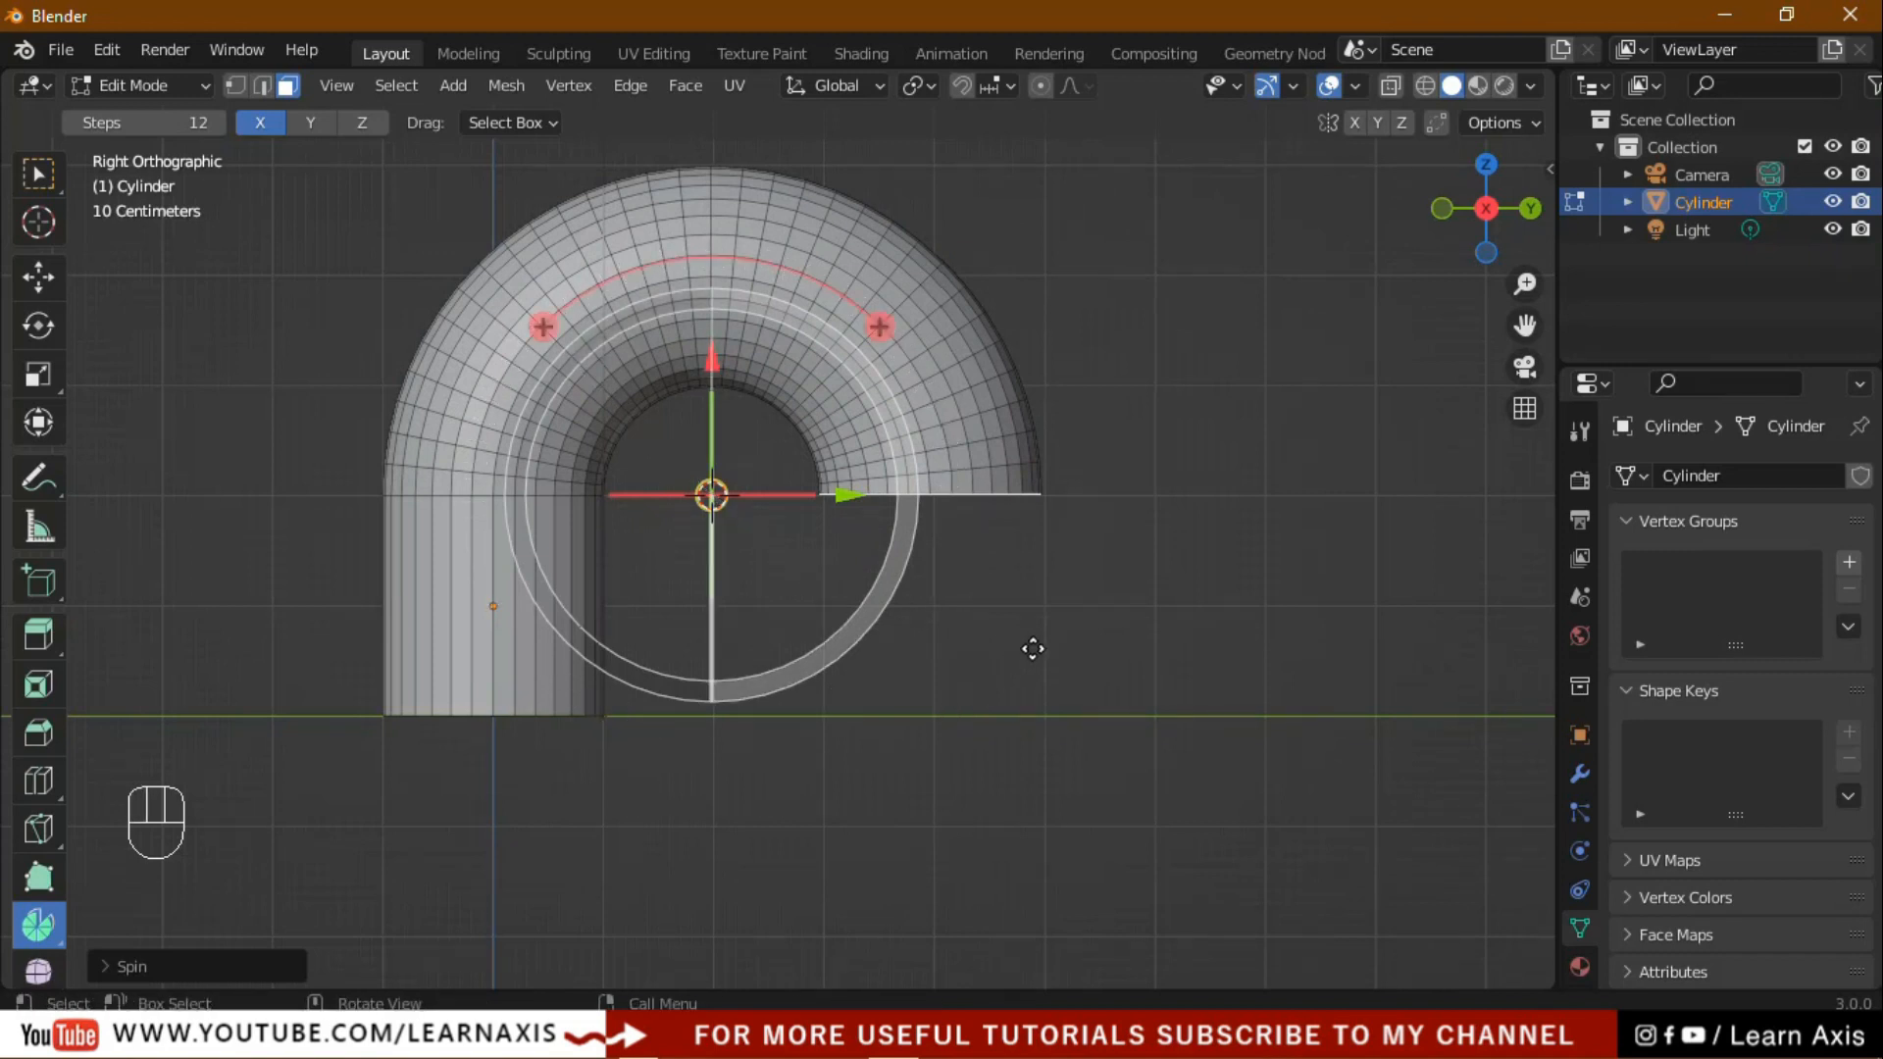
Extrude the bend's end face 2 m downward to the grid floor, return to Object Mode and deselect the pipe.
mouse_move(1033, 648)
middle_down()
mouse_move(1034, 580)
mouse_move(1043, 664)
middle_up()
key(KP_3)
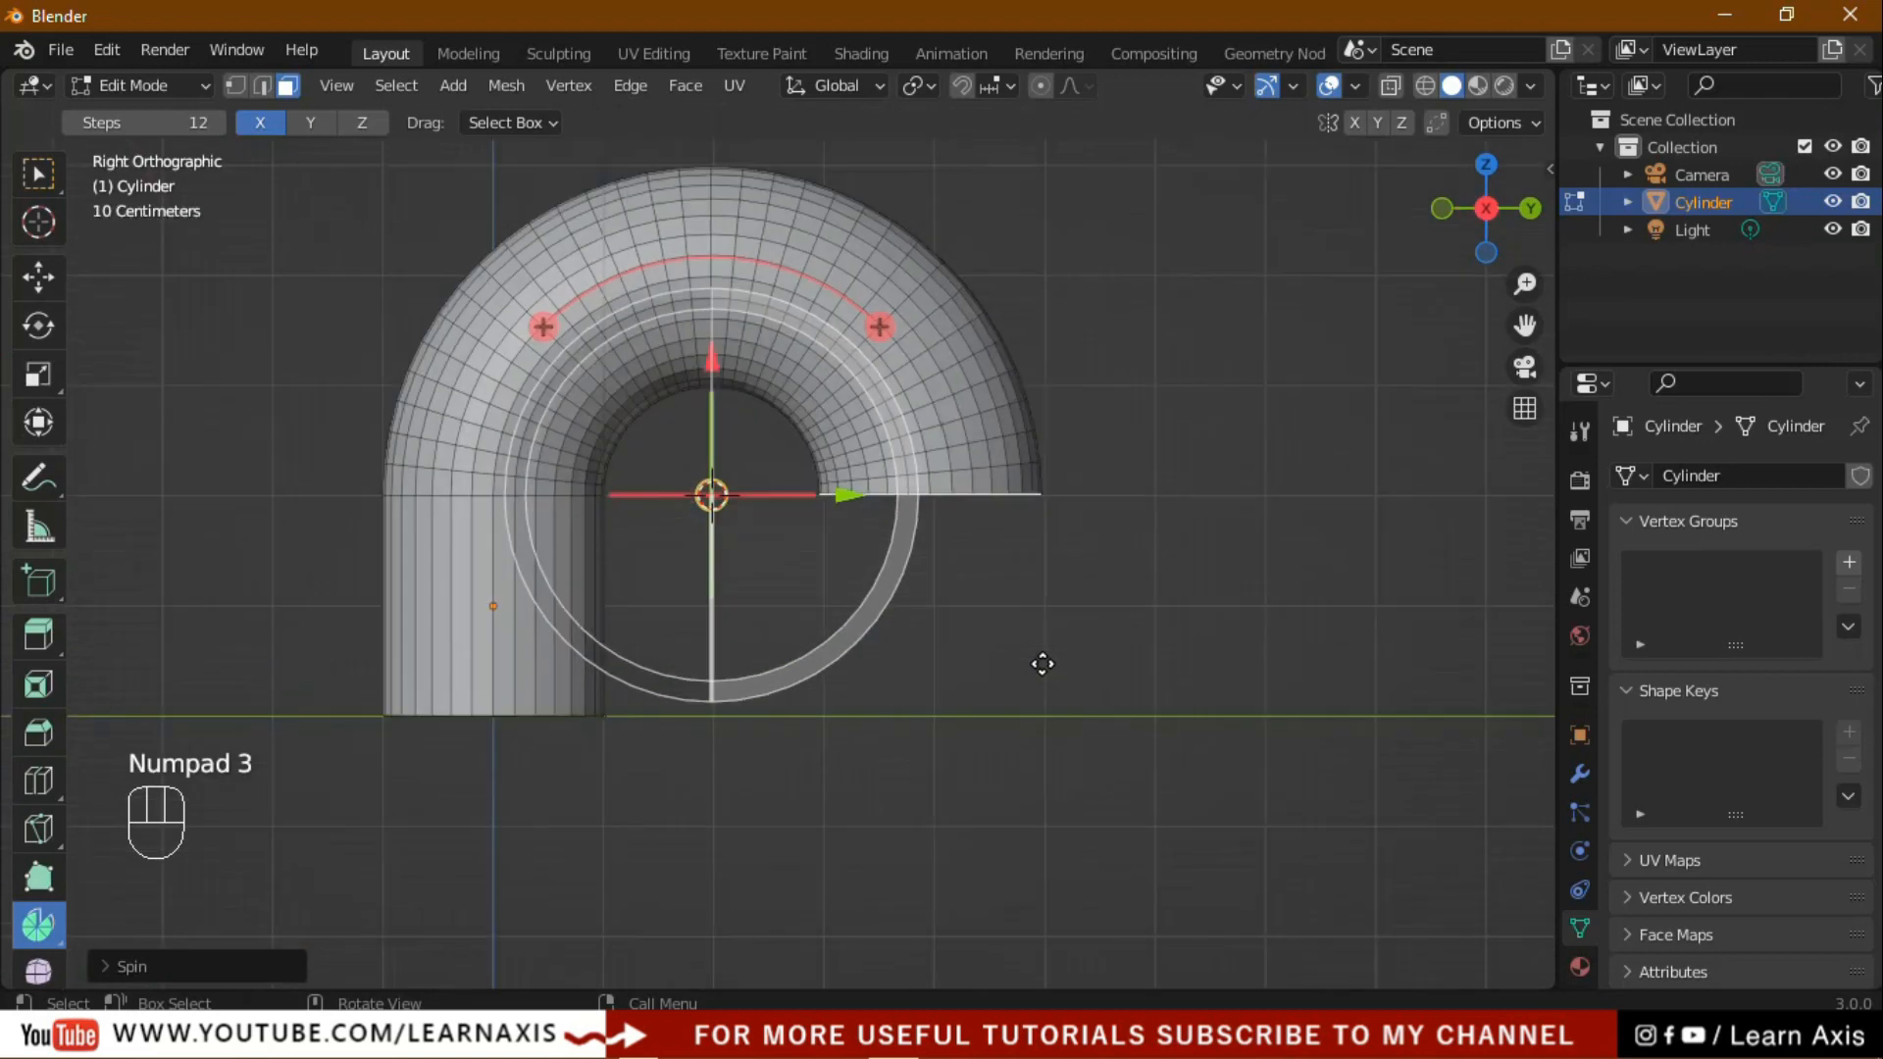
key(e)
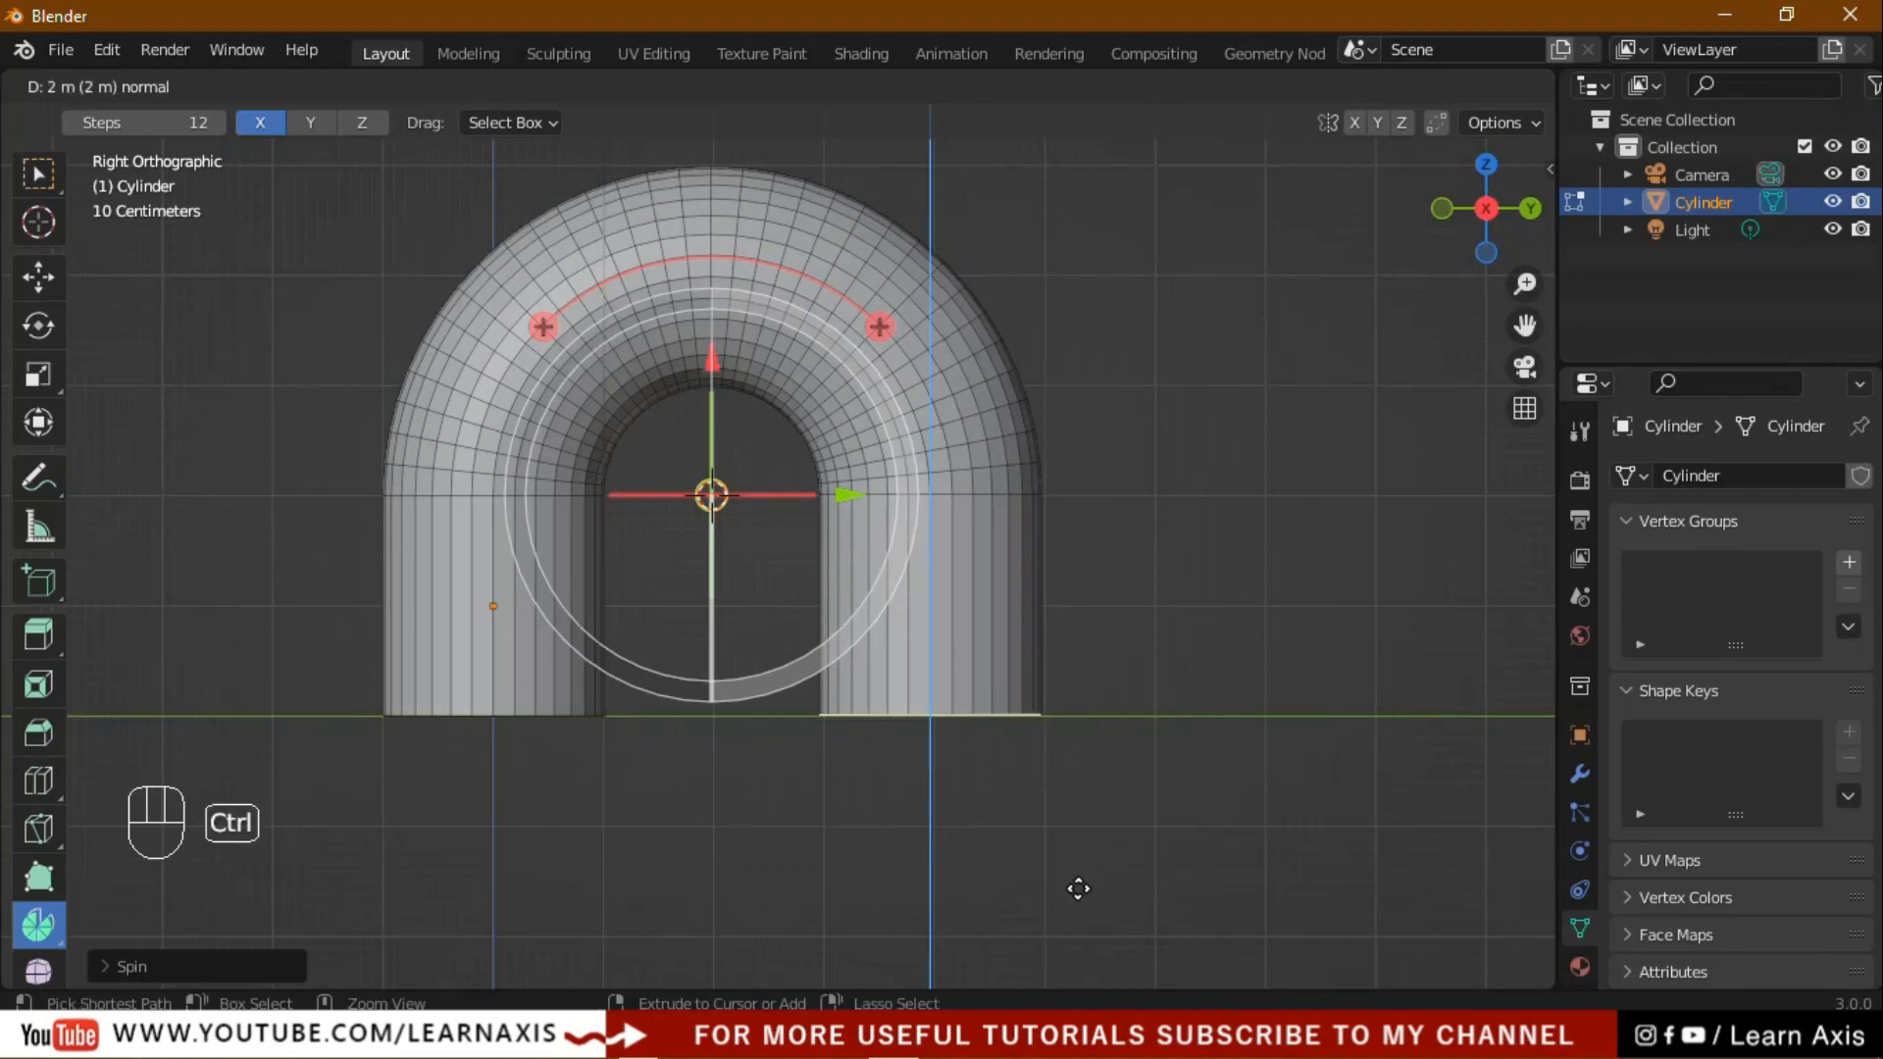
key(Return)
key(Tab)
click(1181, 765)
Examine the U-shaped pipe's bend and both legs from several angles and distances.
middle_drag(1181, 765, 1216, 719)
middle_drag(514, 569, 1156, 603)
scroll(1135, 513, up, 5)
scroll(1167, 657, down, 5)
scroll(1181, 719, down, 1)
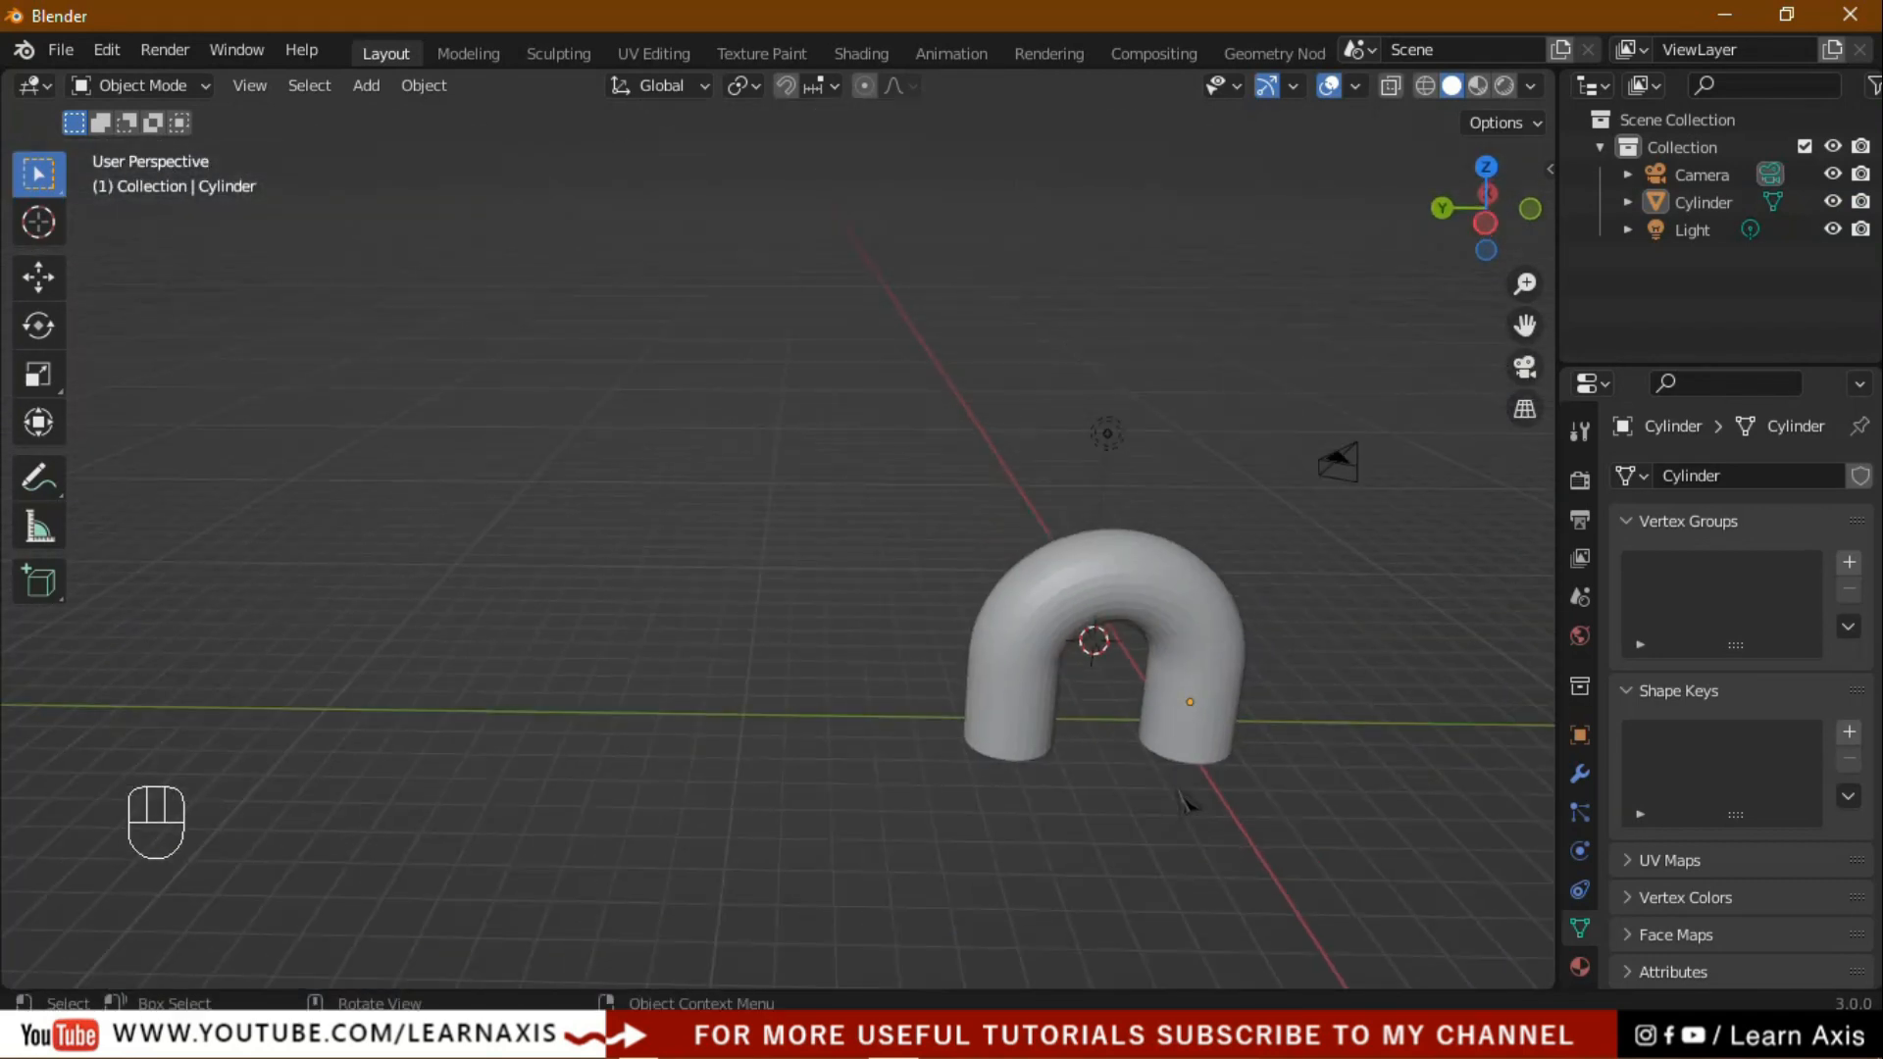
scroll(1198, 798, up, 1)
scroll(1203, 820, up, 1)
middle_drag(1241, 816, 676, 701)
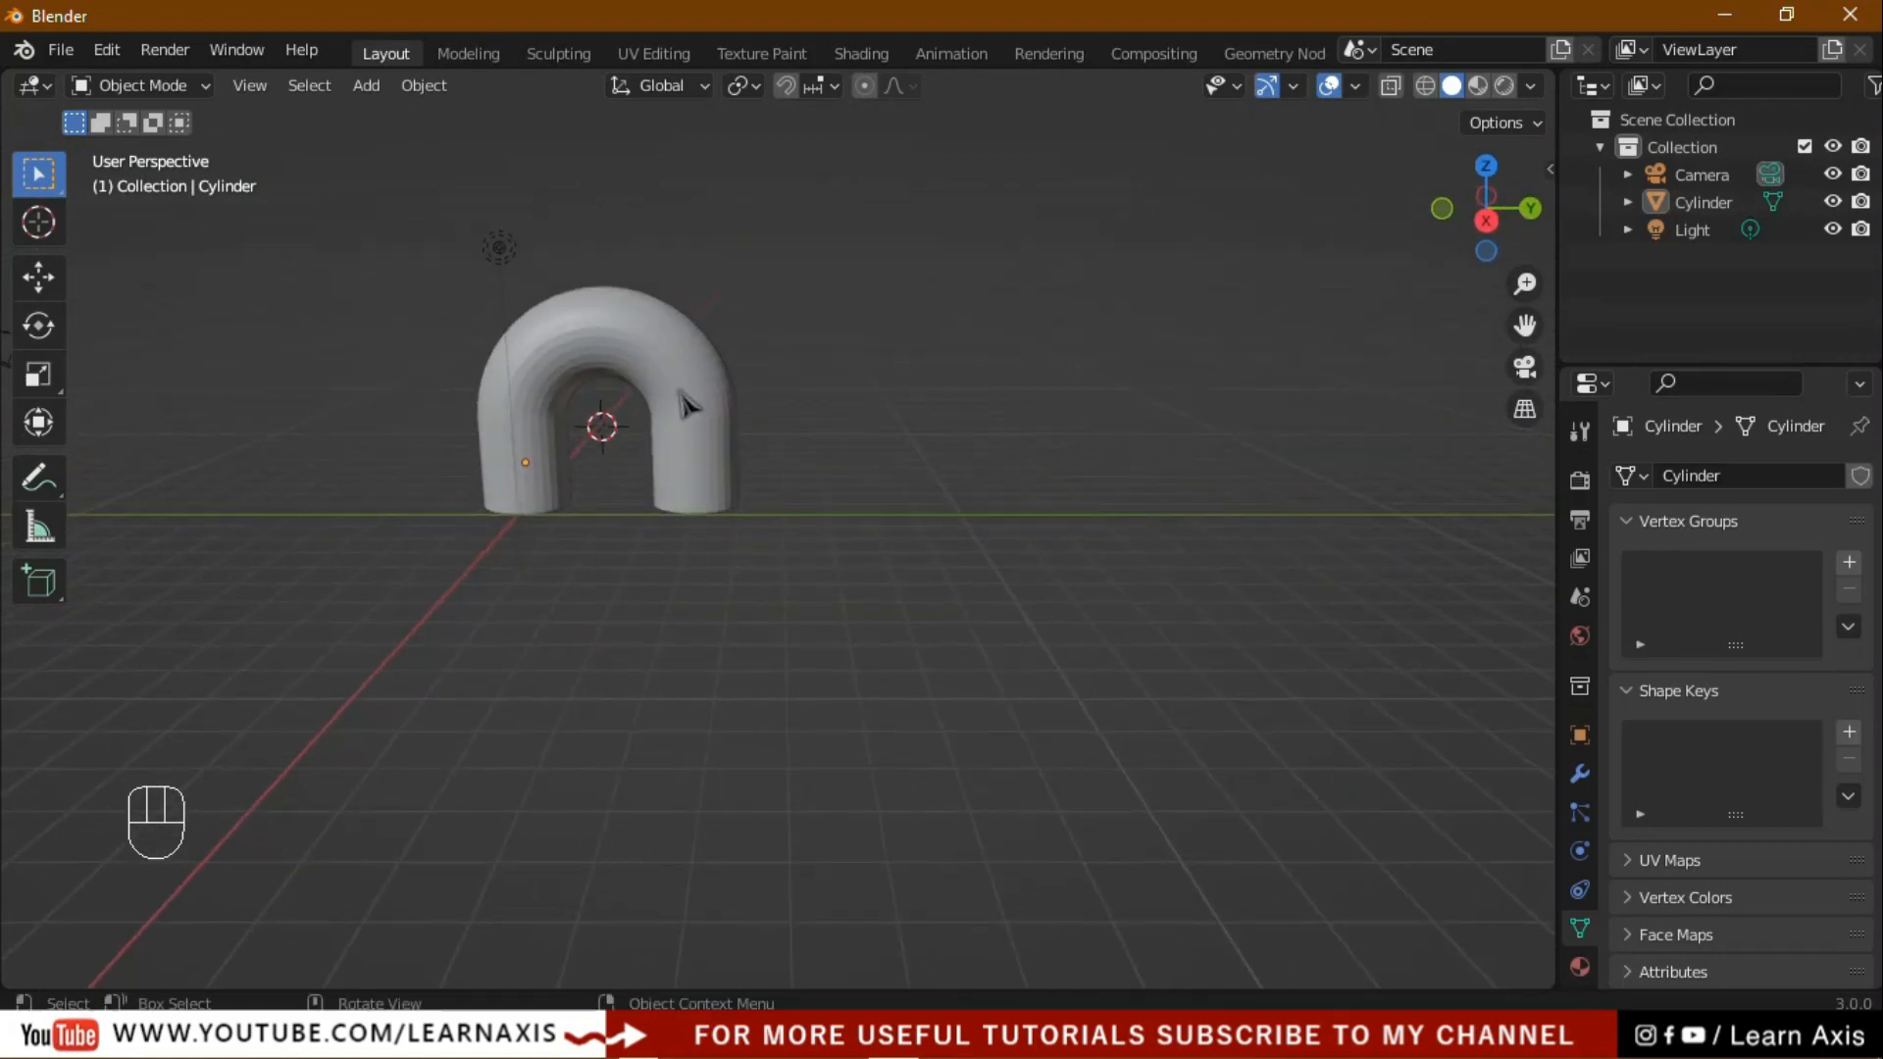
scroll(686, 405, up, 5)
middle_drag(925, 685, 1000, 703)
Enter Edit Mode on the U-shaped pipe in the right orthographic view and set the Spin axis to X.
key(Tab)
mouse_move(1148, 767)
middle_down()
mouse_move(1138, 676)
mouse_move(1133, 755)
middle_up()
middle_drag(1167, 833, 1009, 736)
scroll(997, 765, up, 5)
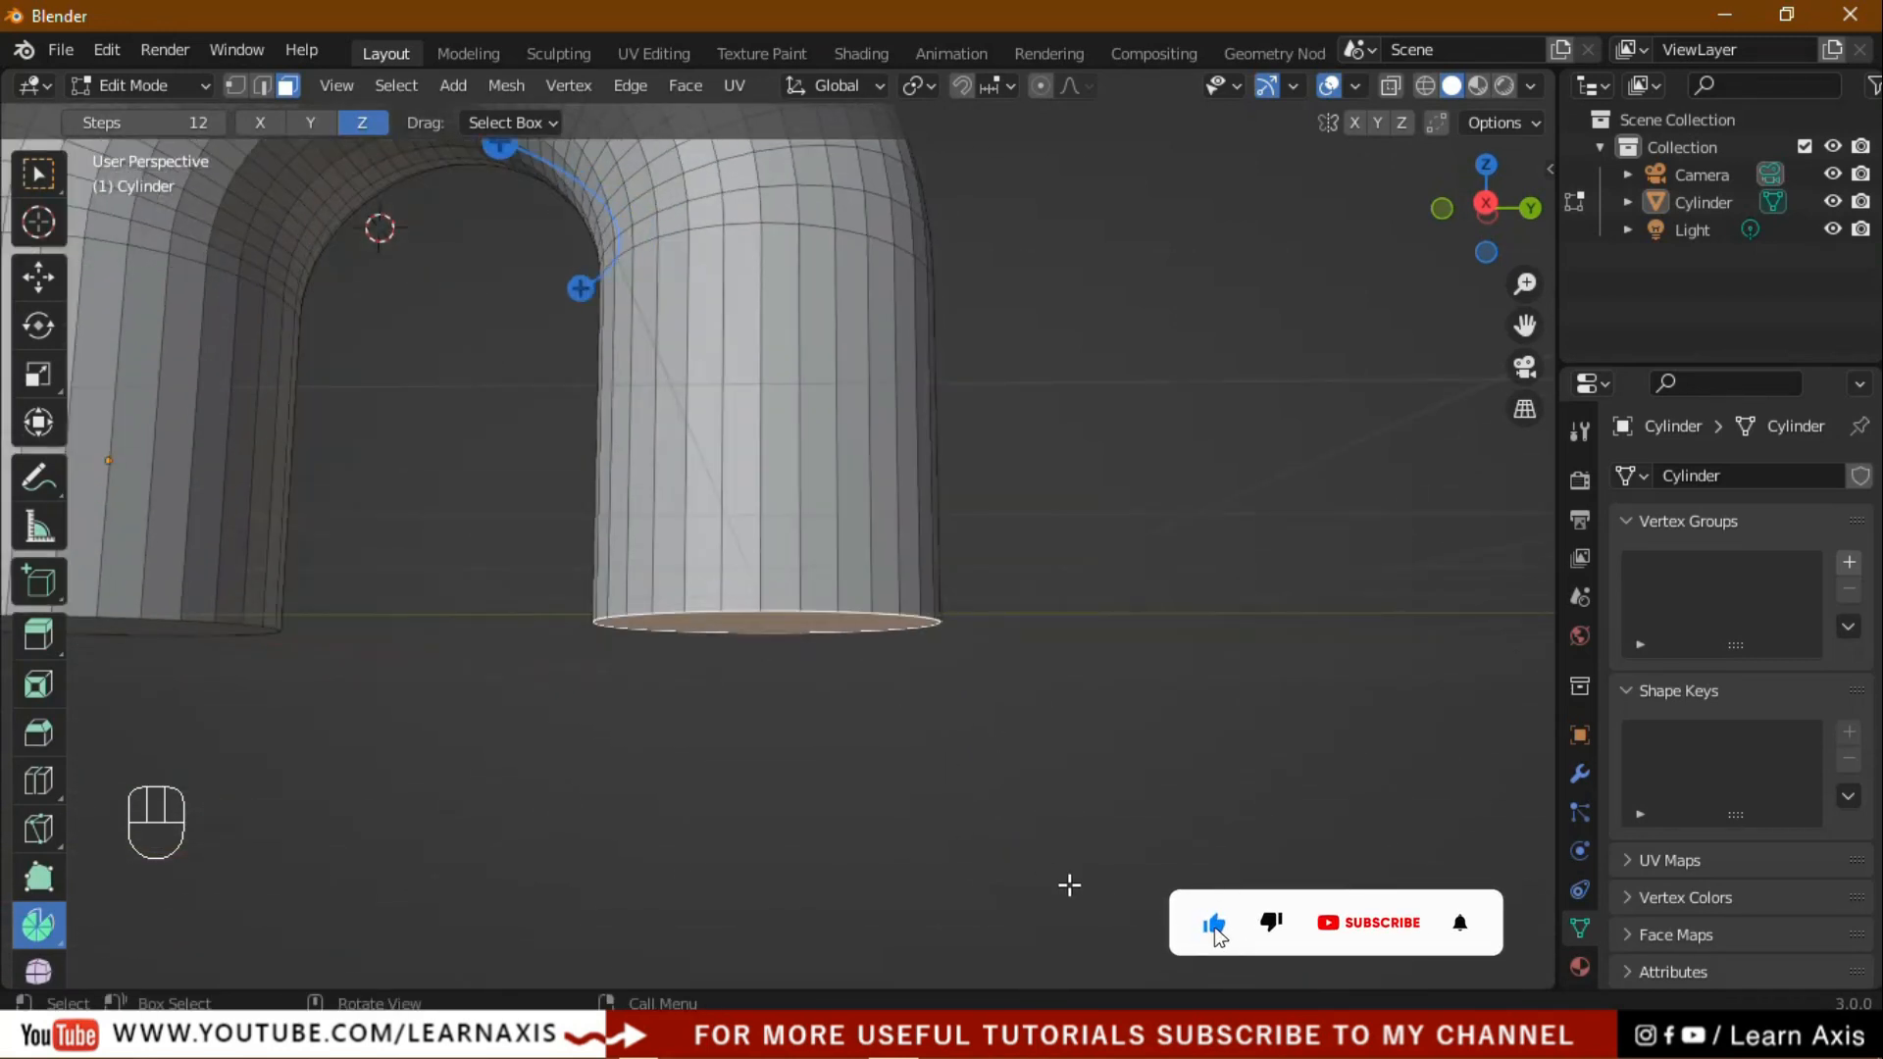
key(KP_3)
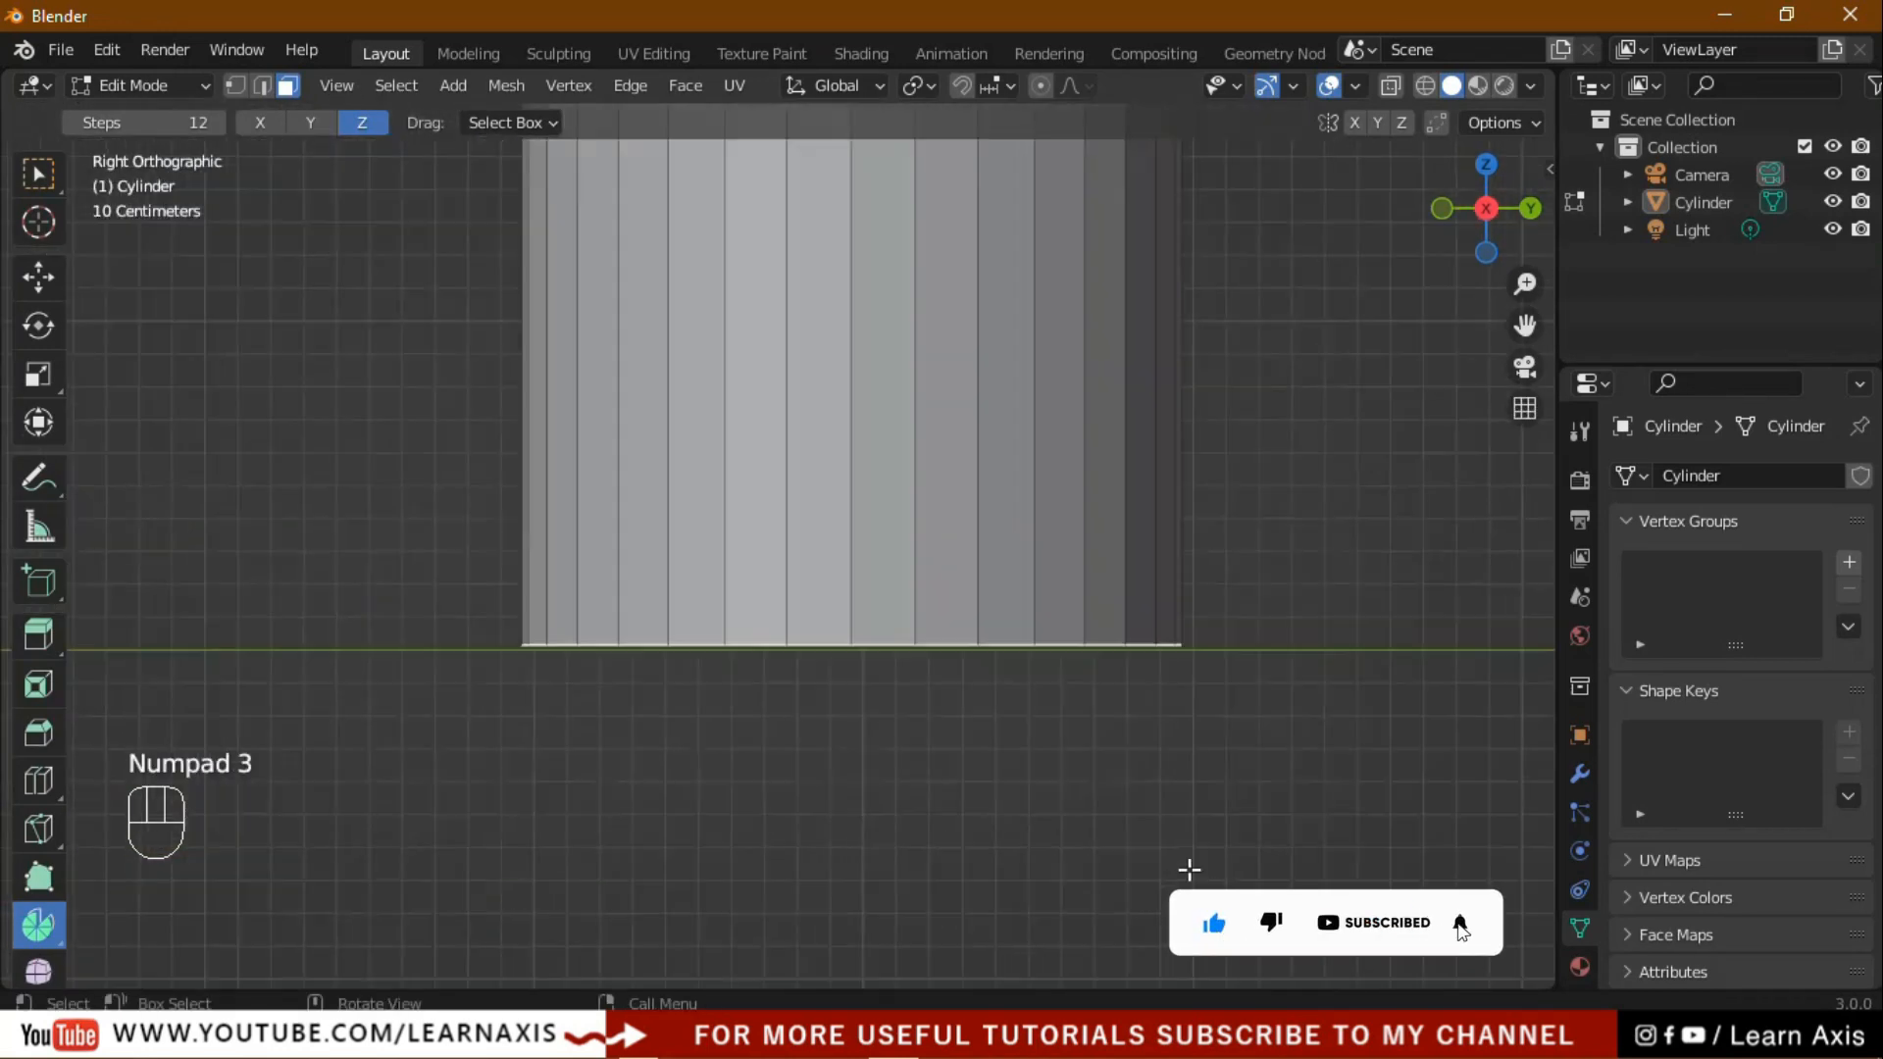
shift+middle_drag(1295, 796, 912, 732)
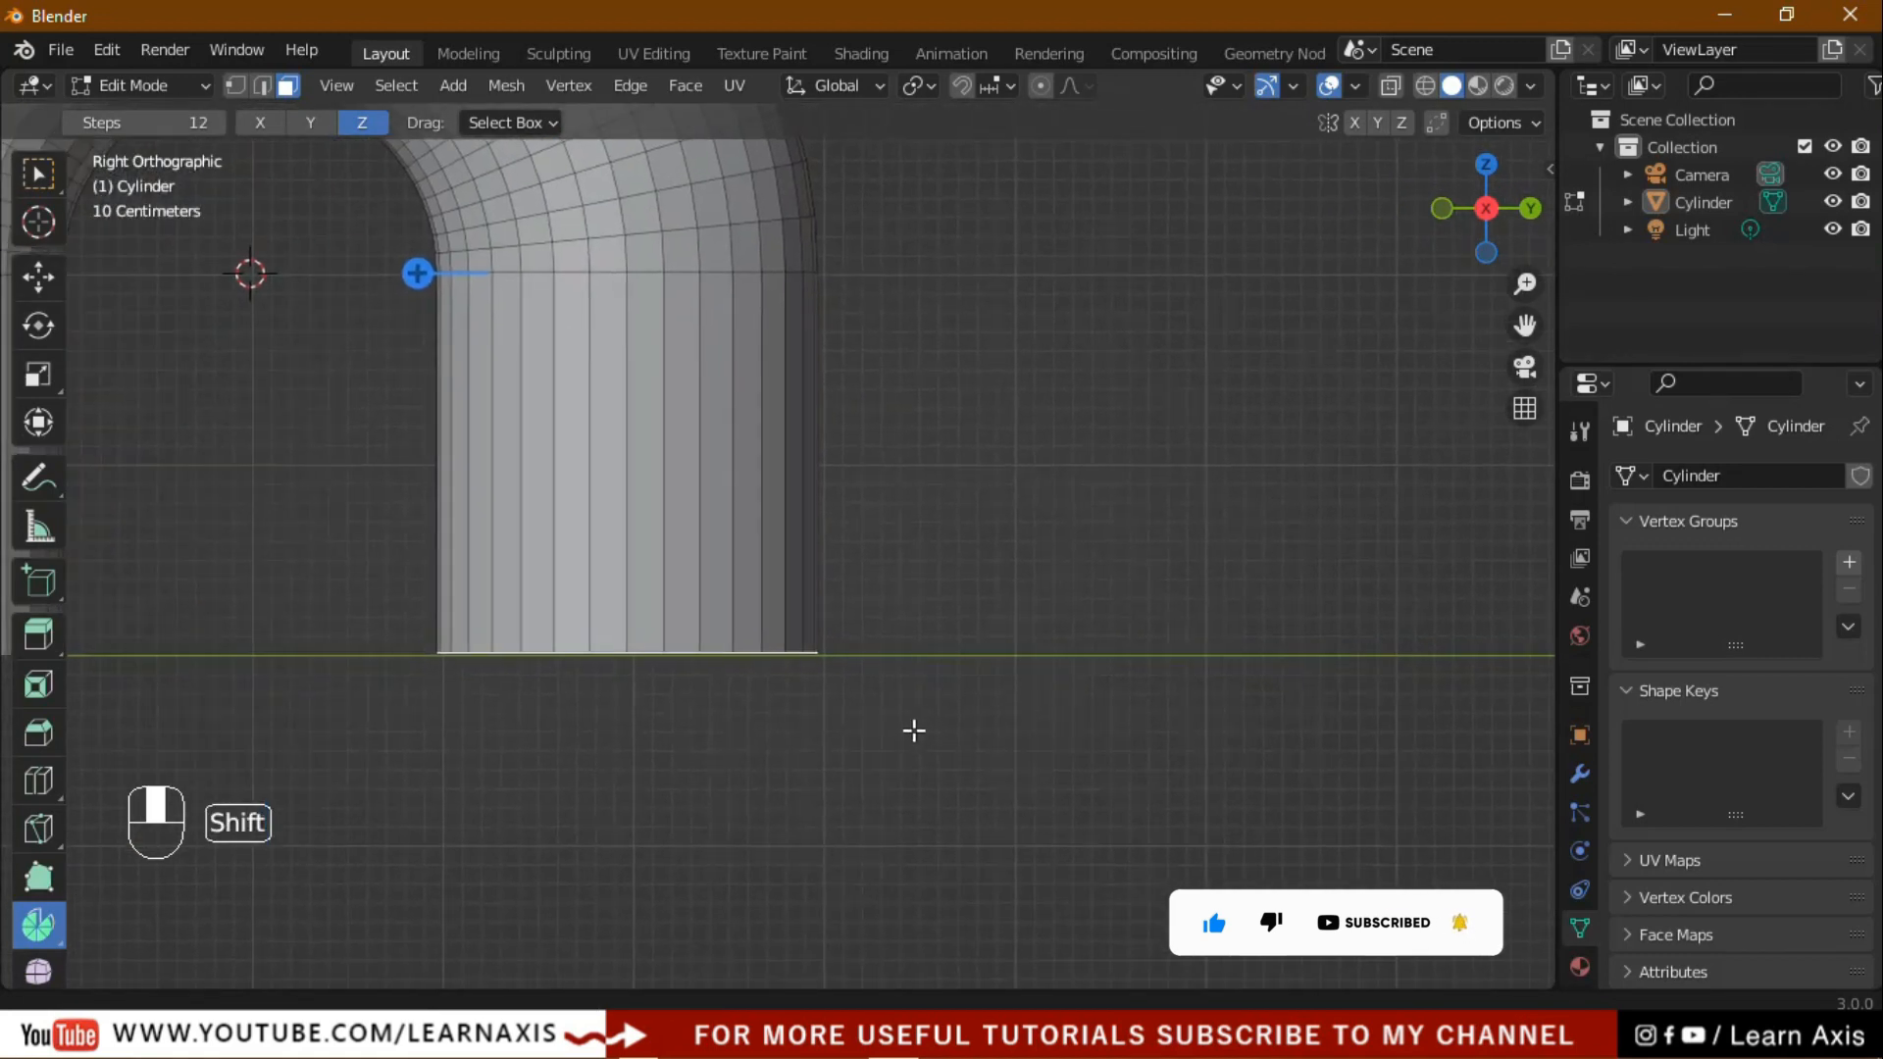
scroll(1038, 746, down, 2)
scroll(1038, 752, down, 2)
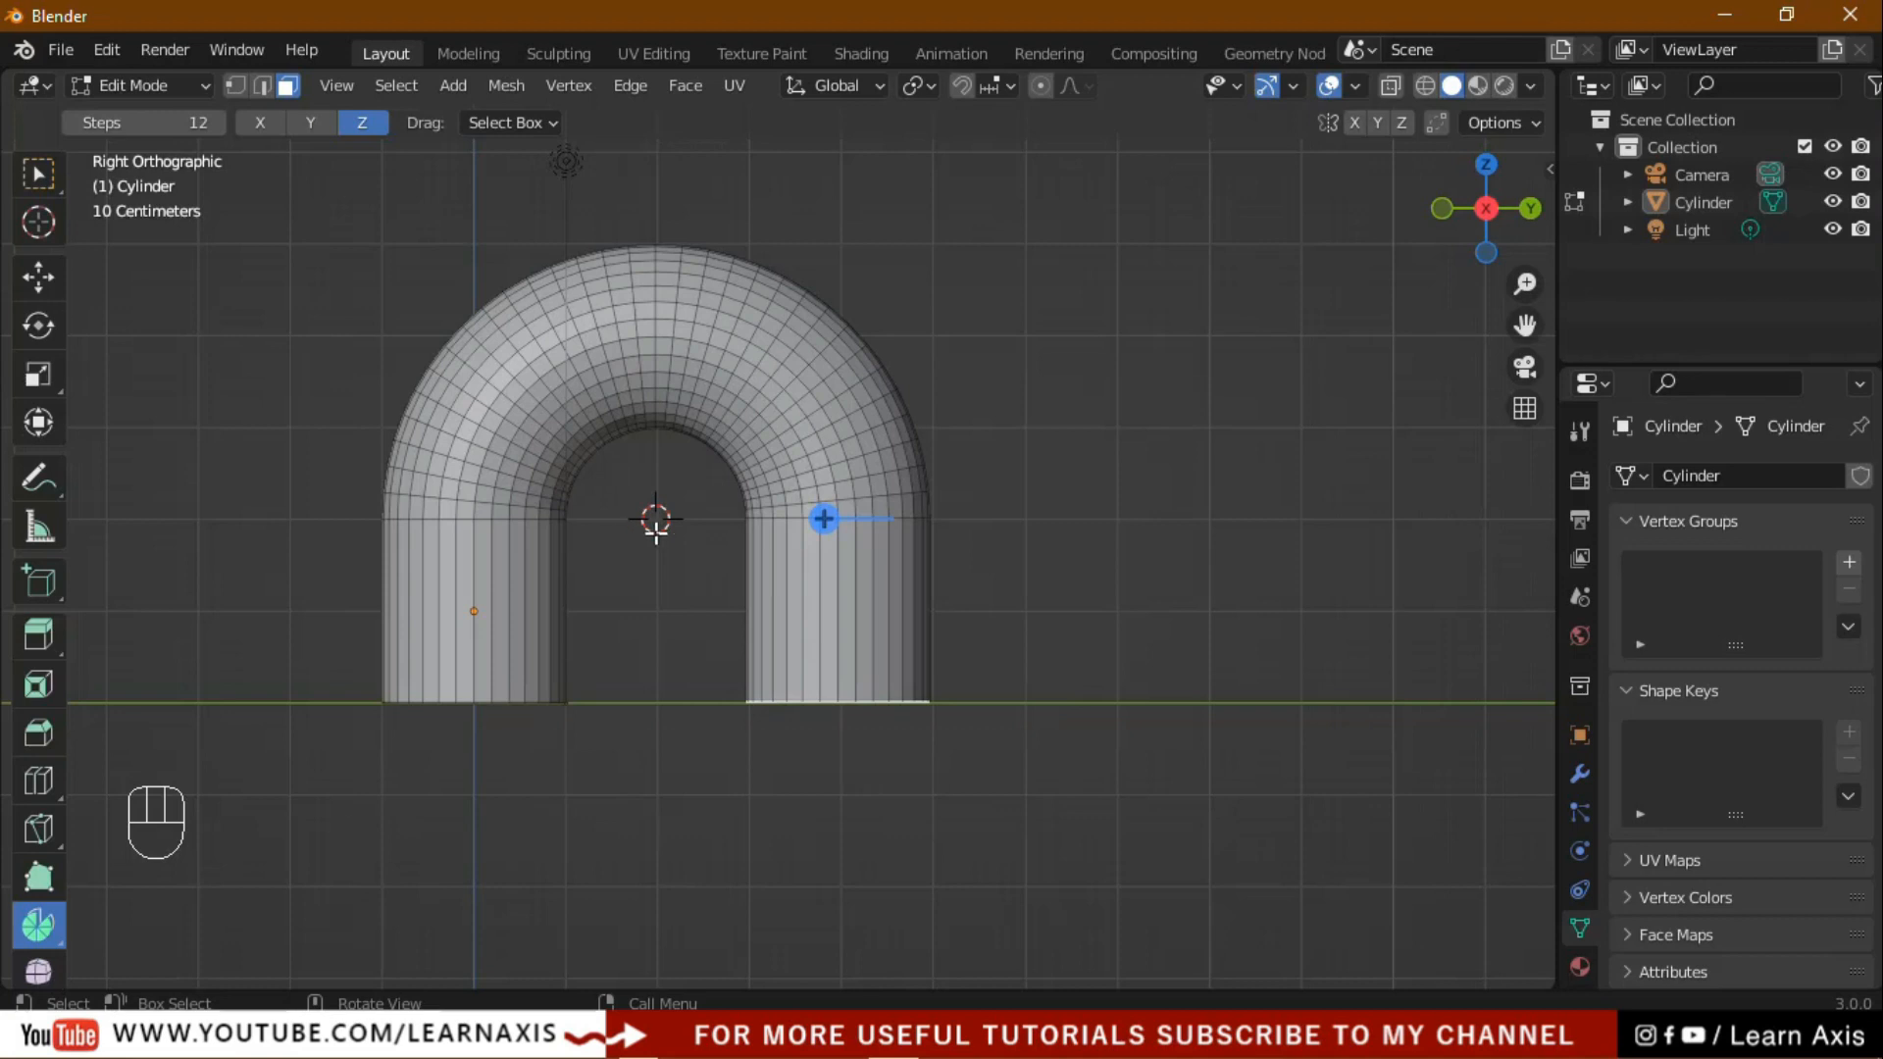
click(260, 123)
Try spinning the pipe's lower end face about X around several 3D cursor positions above the grid floor.
drag(824, 349, 844, 542)
key(ctrl+z)
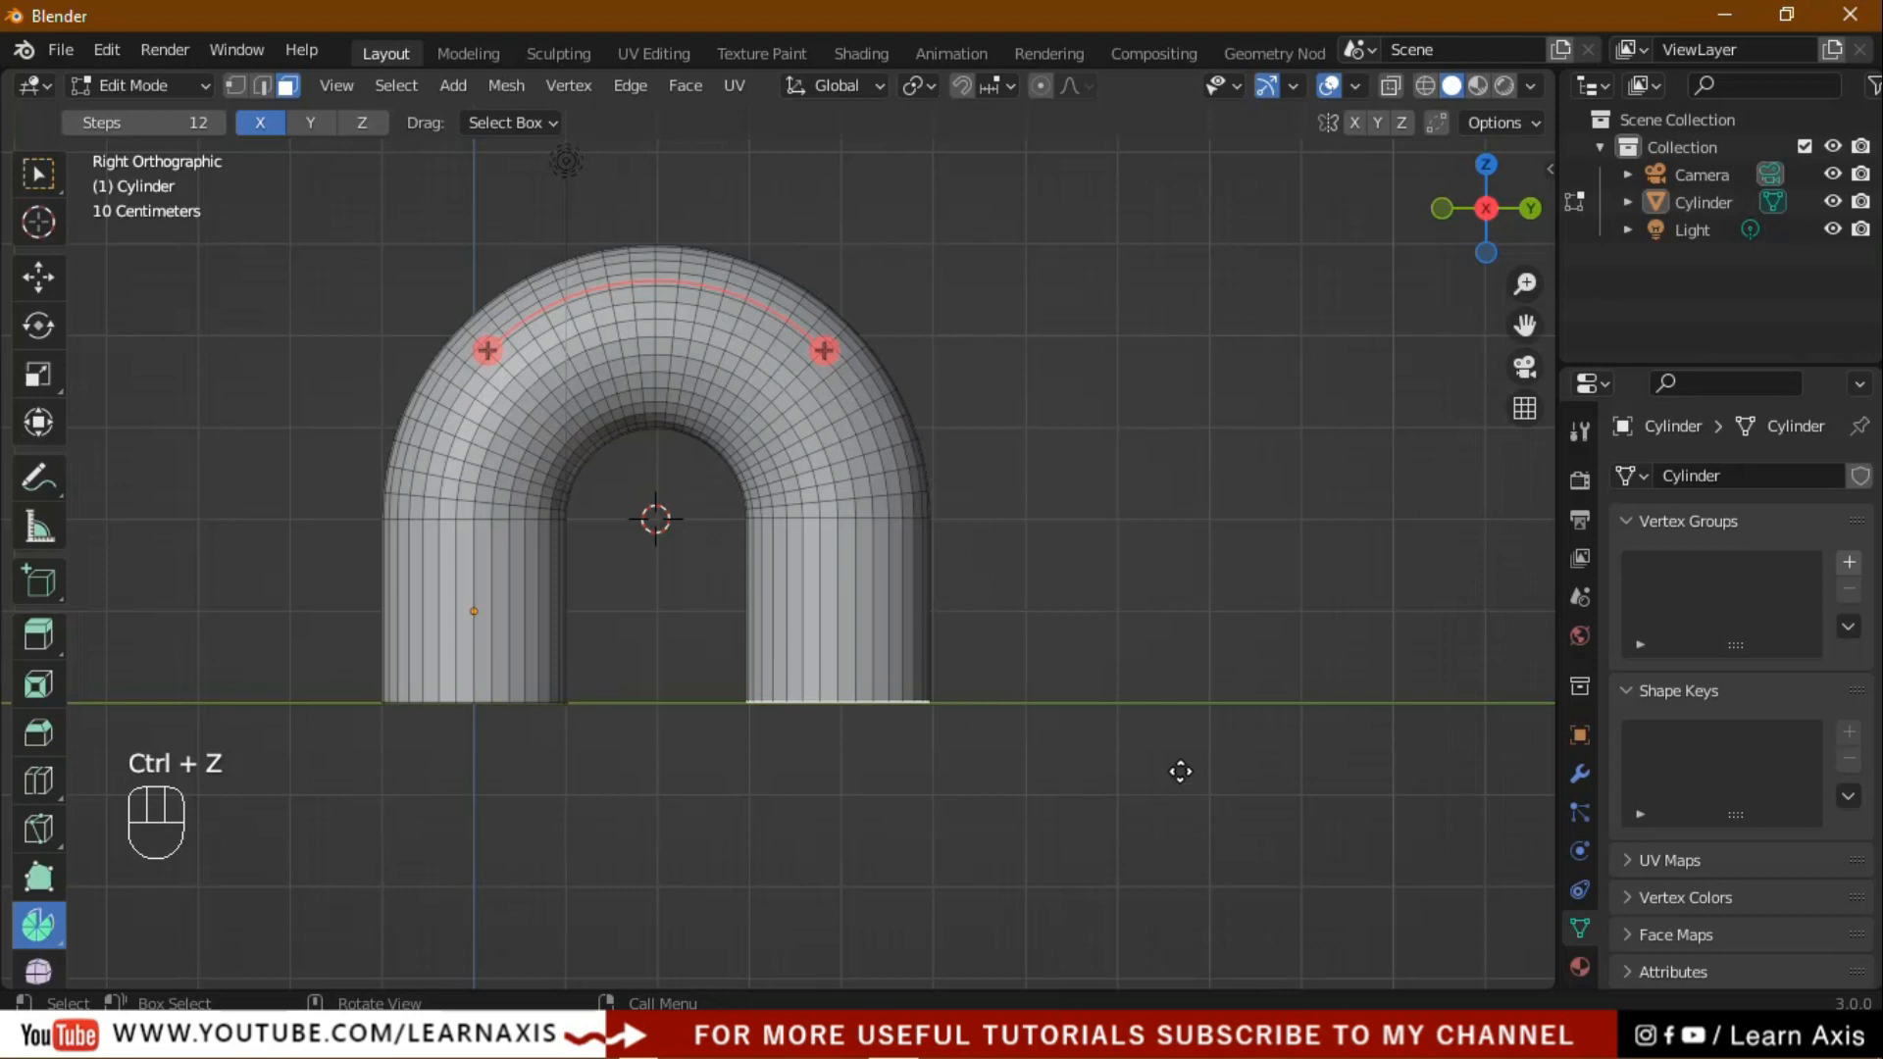
shift+right_click(1121, 613)
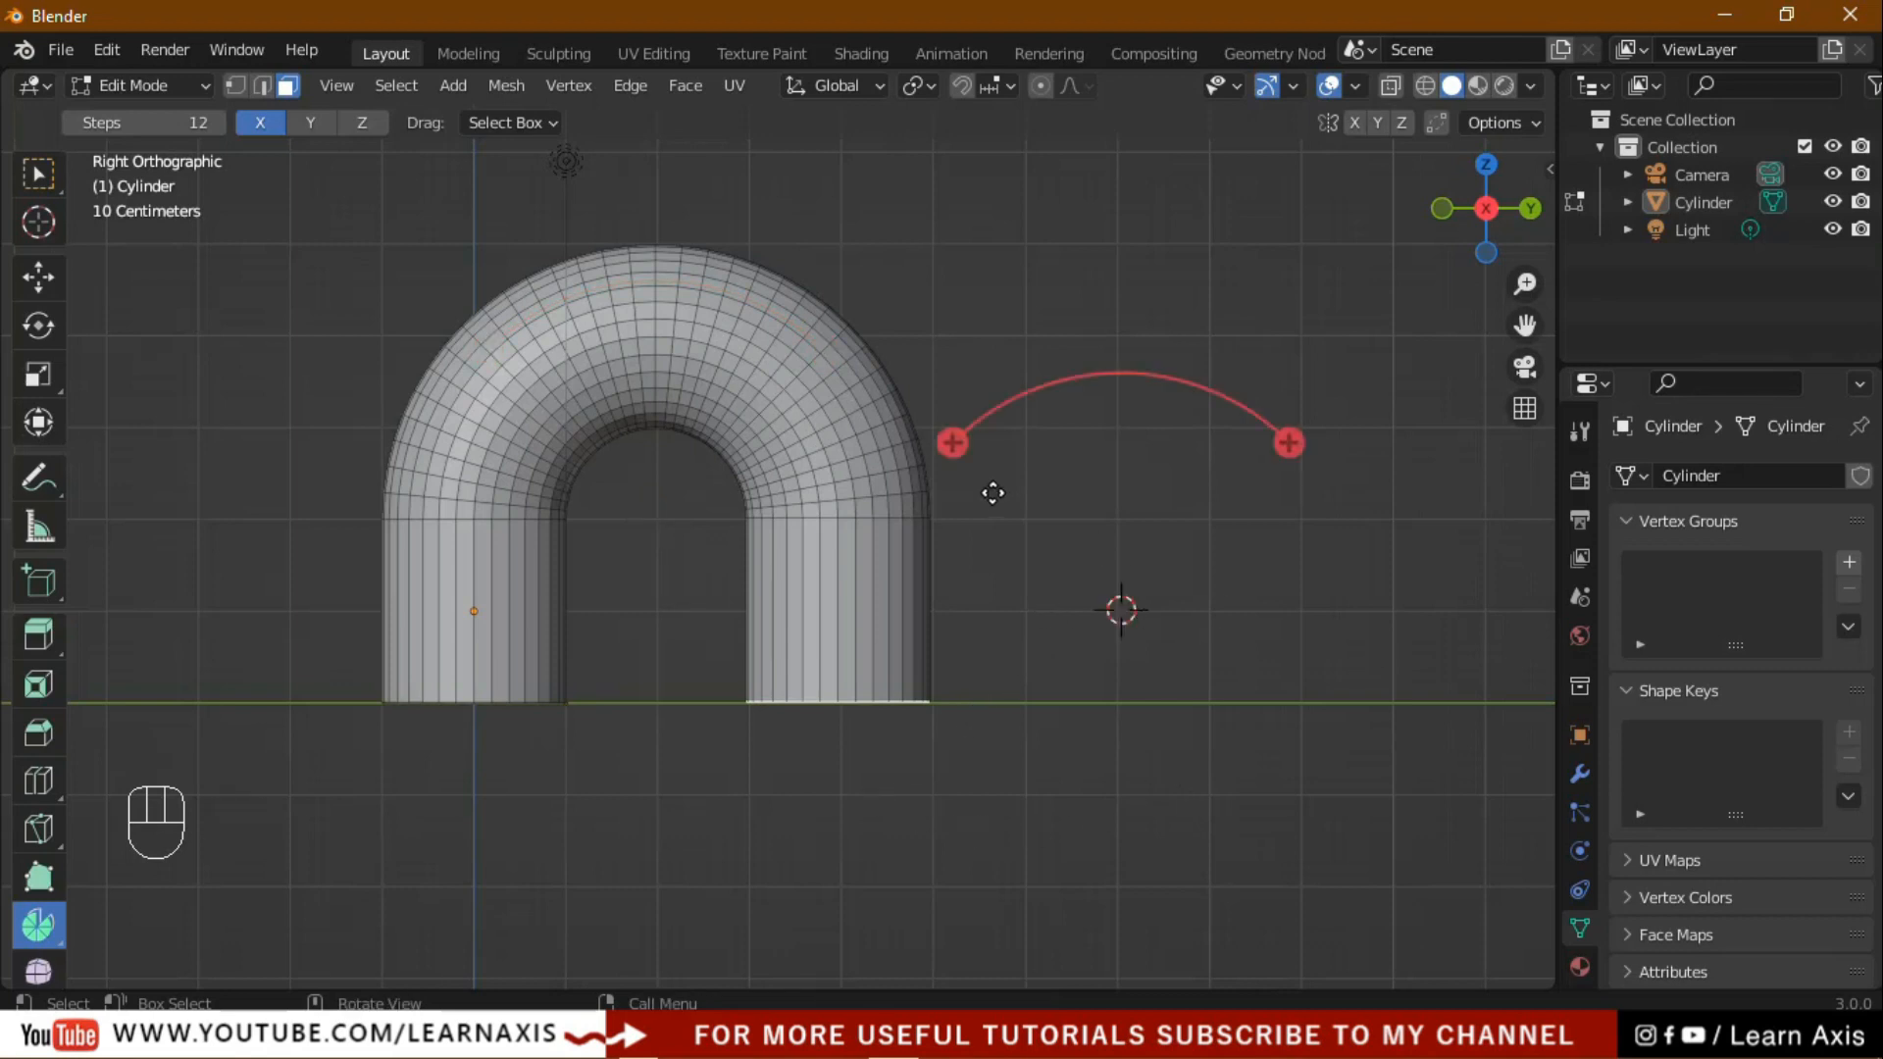
drag(952, 442, 1211, 686)
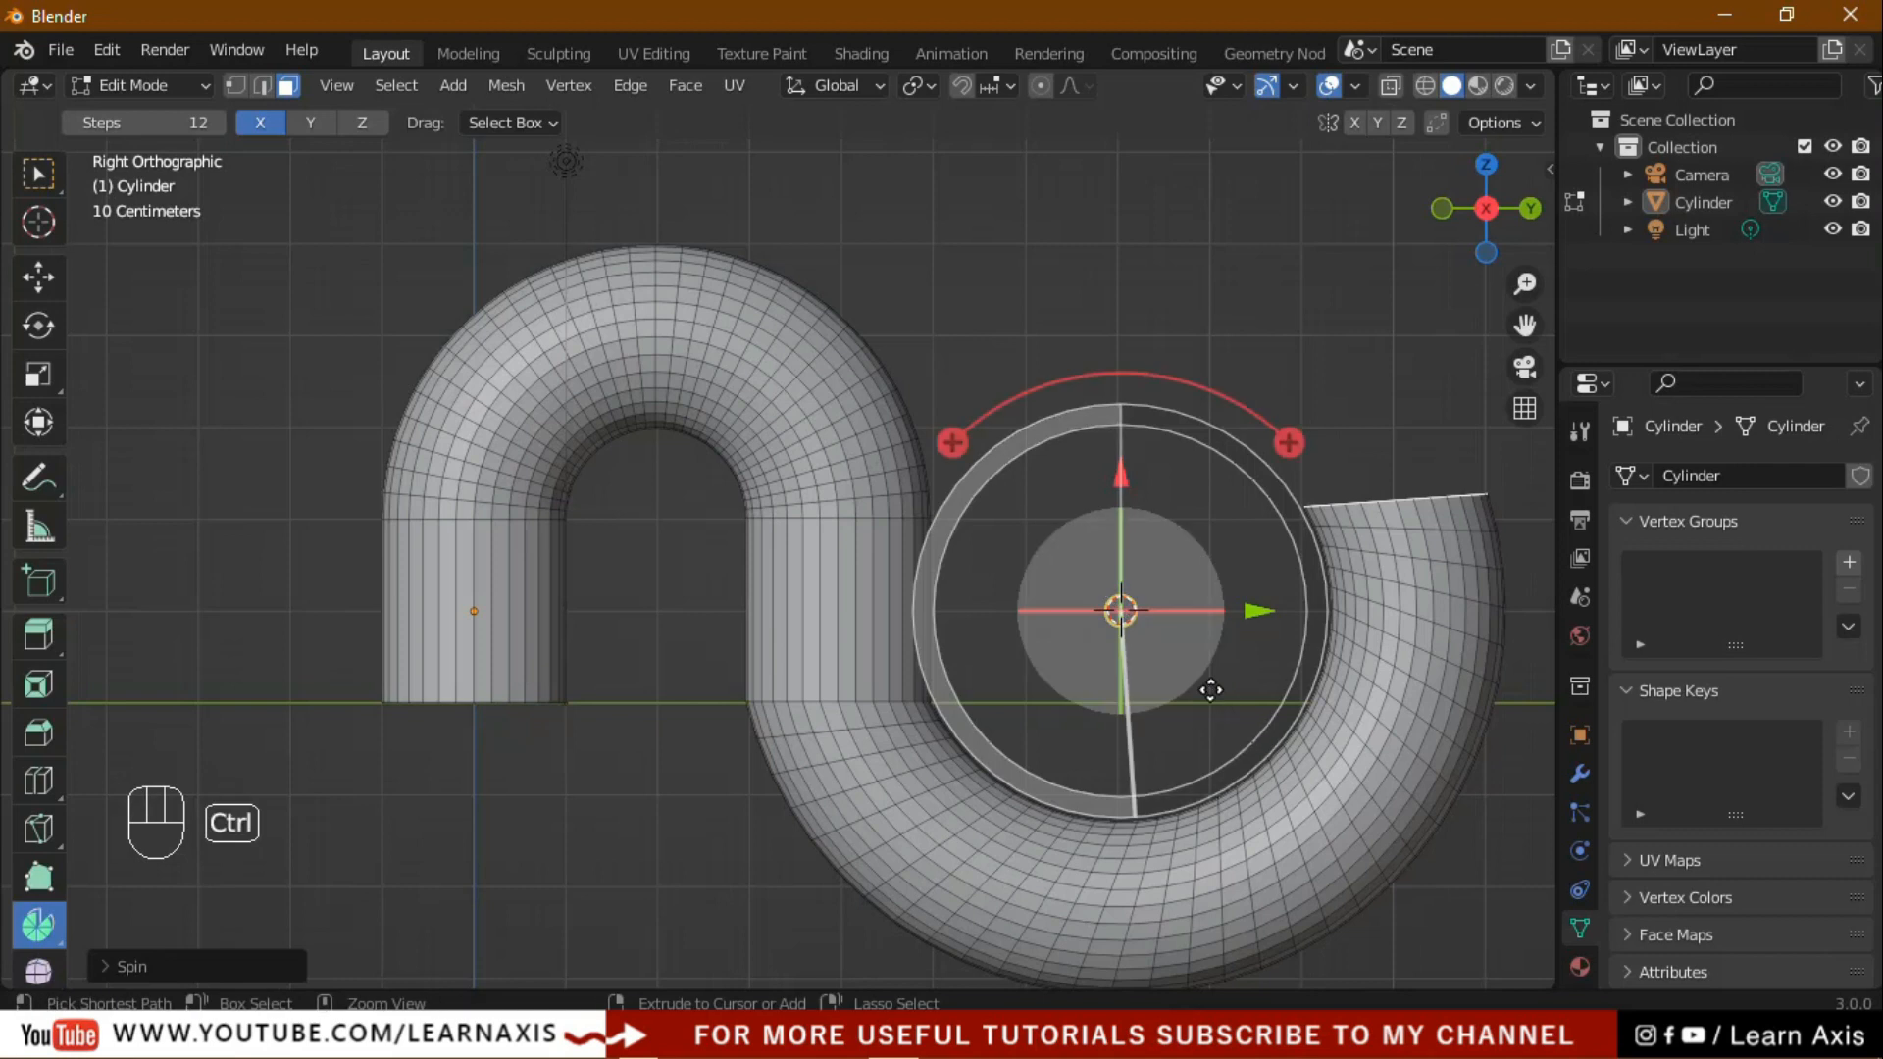
key(ctrl+z)
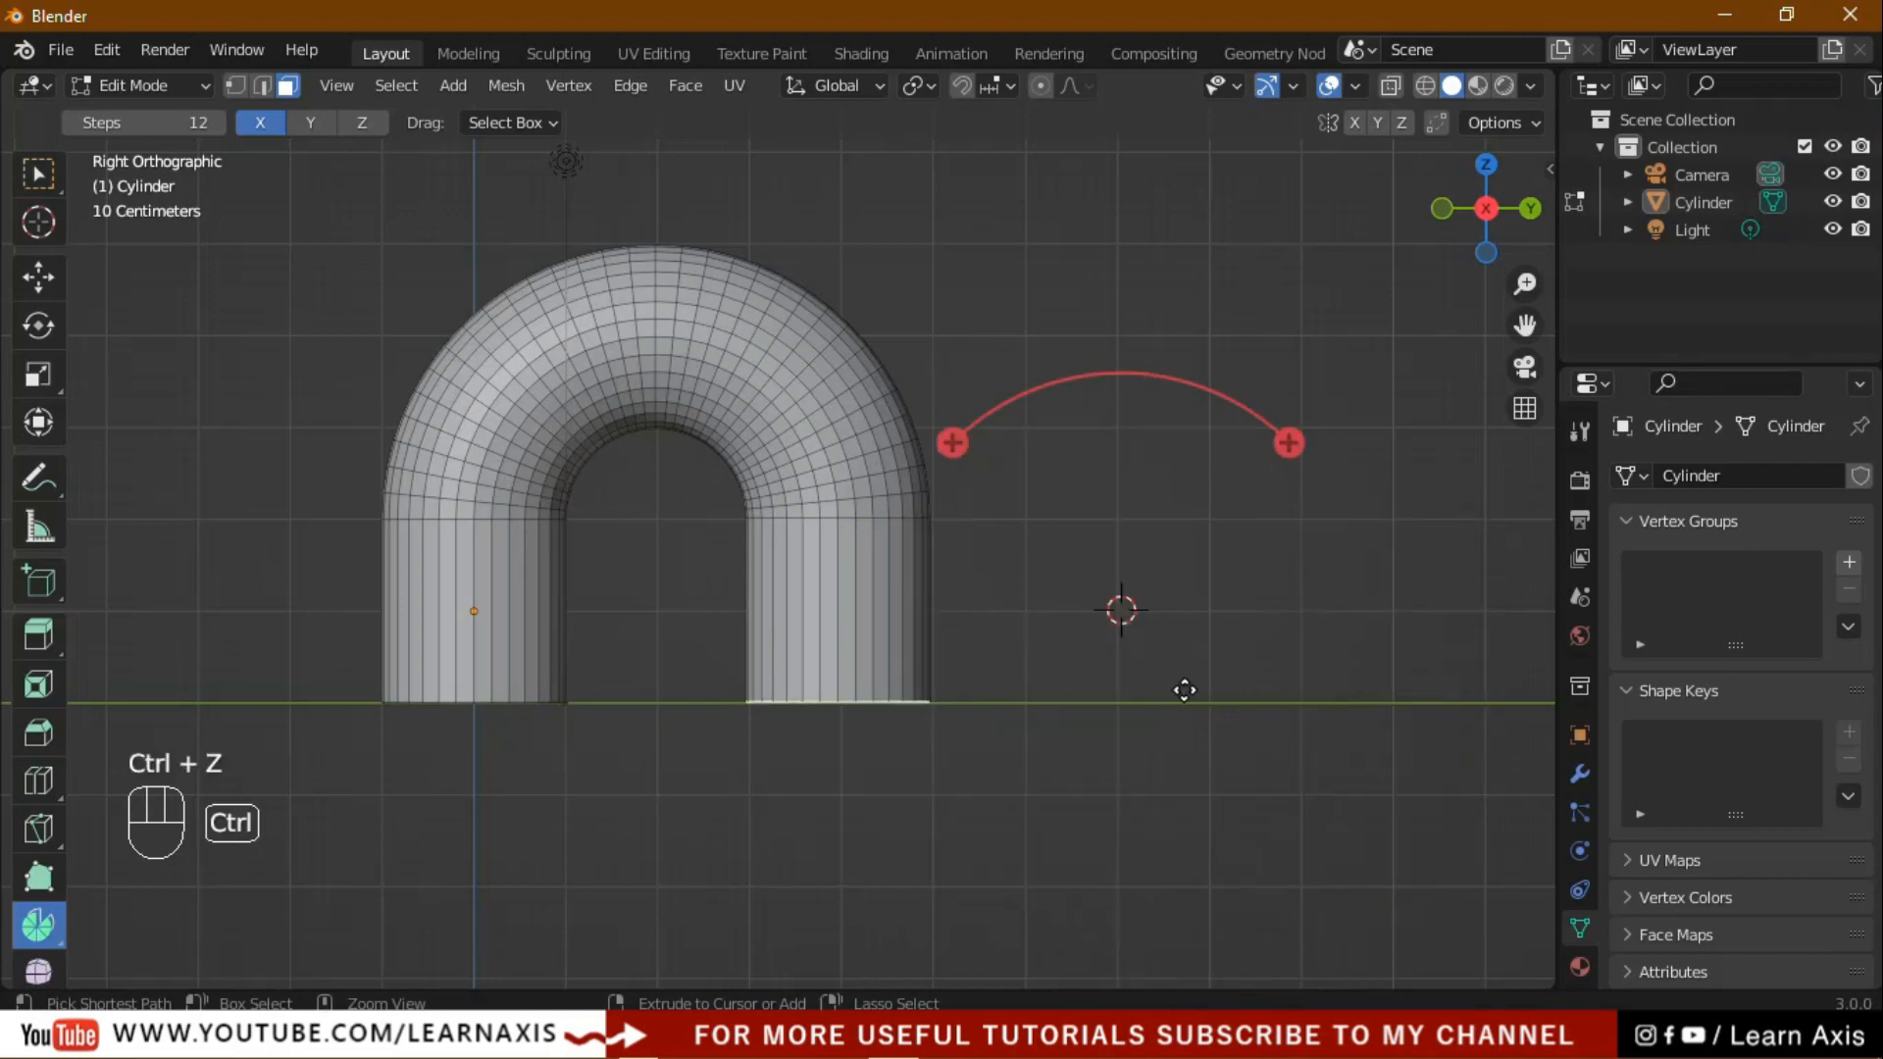
shift+right_click(1029, 611)
drag(862, 442, 867, 508)
key(ctrl+z)
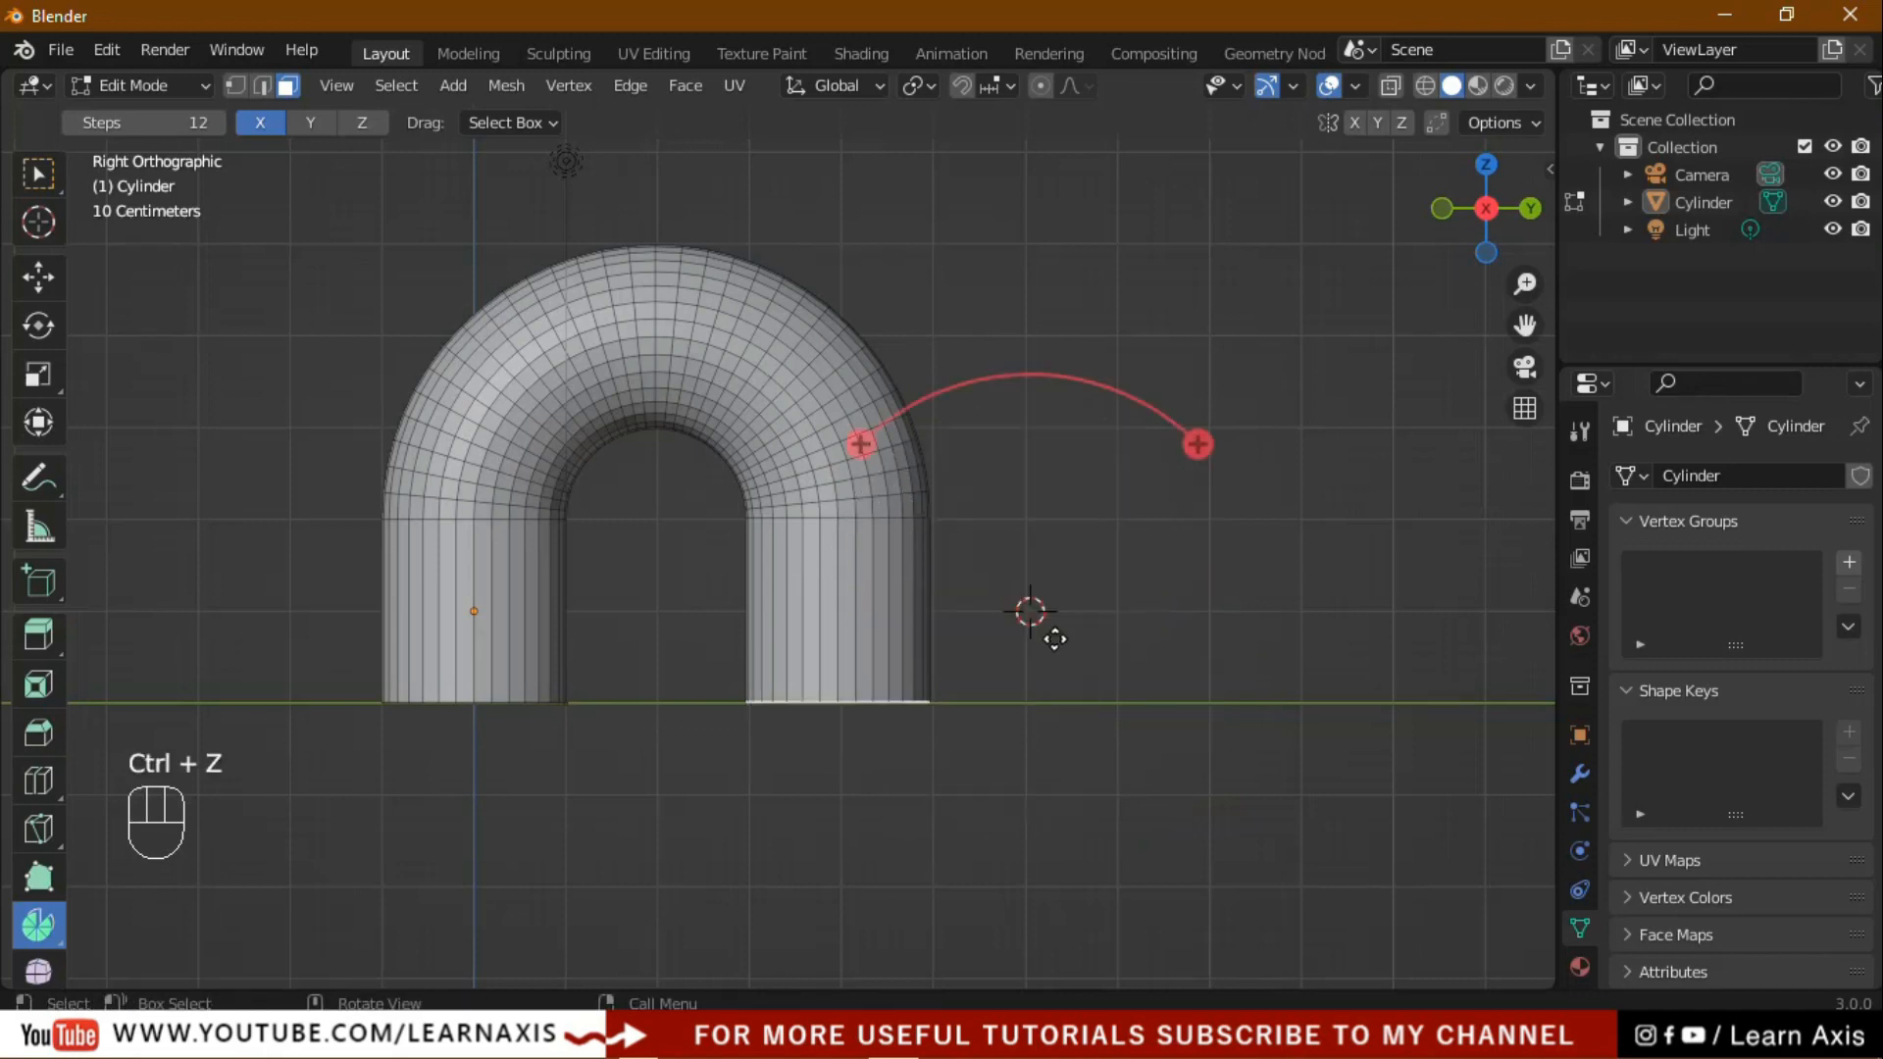
shift+right_click(1071, 611)
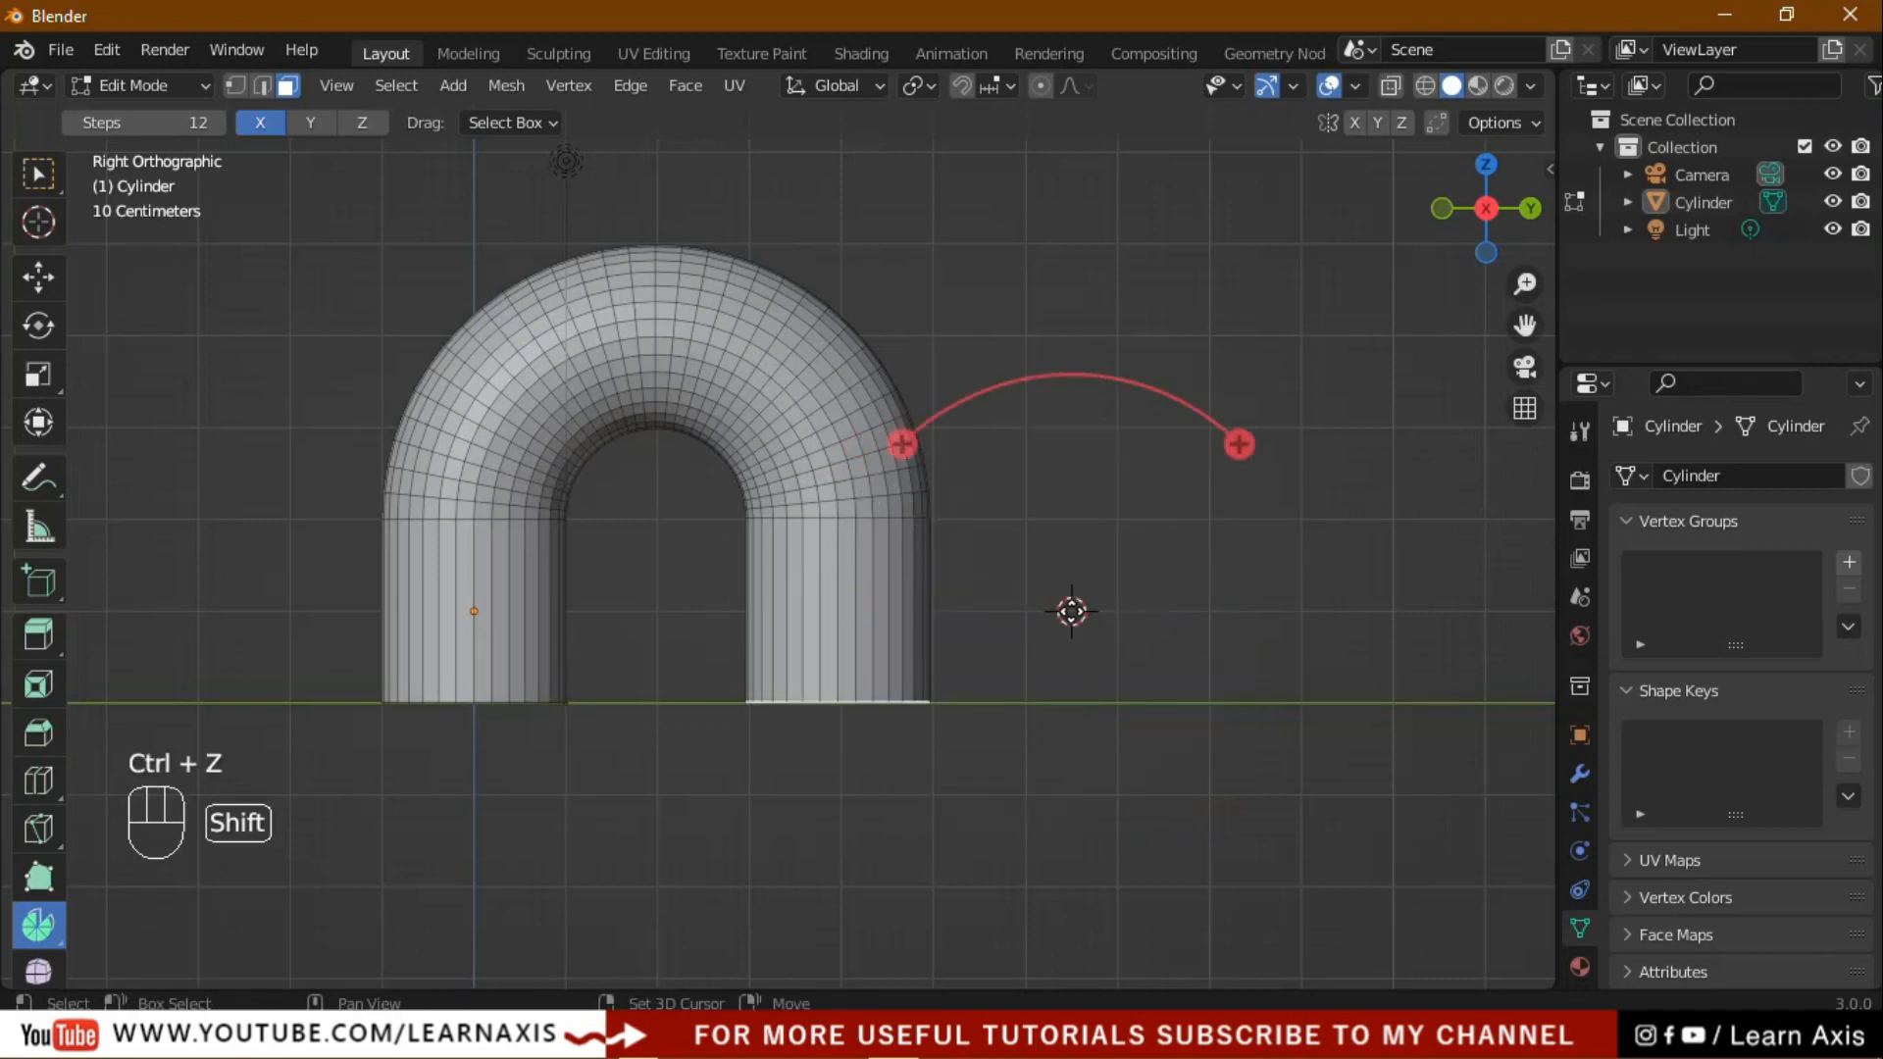
drag(901, 446, 916, 530)
key(ctrl+z)
Place the 3D cursor level with the pipe's end face at about Y 7 m and spin the face slightly over 180° about X.
shift+right_click(1121, 613)
shift+right_click(1117, 698)
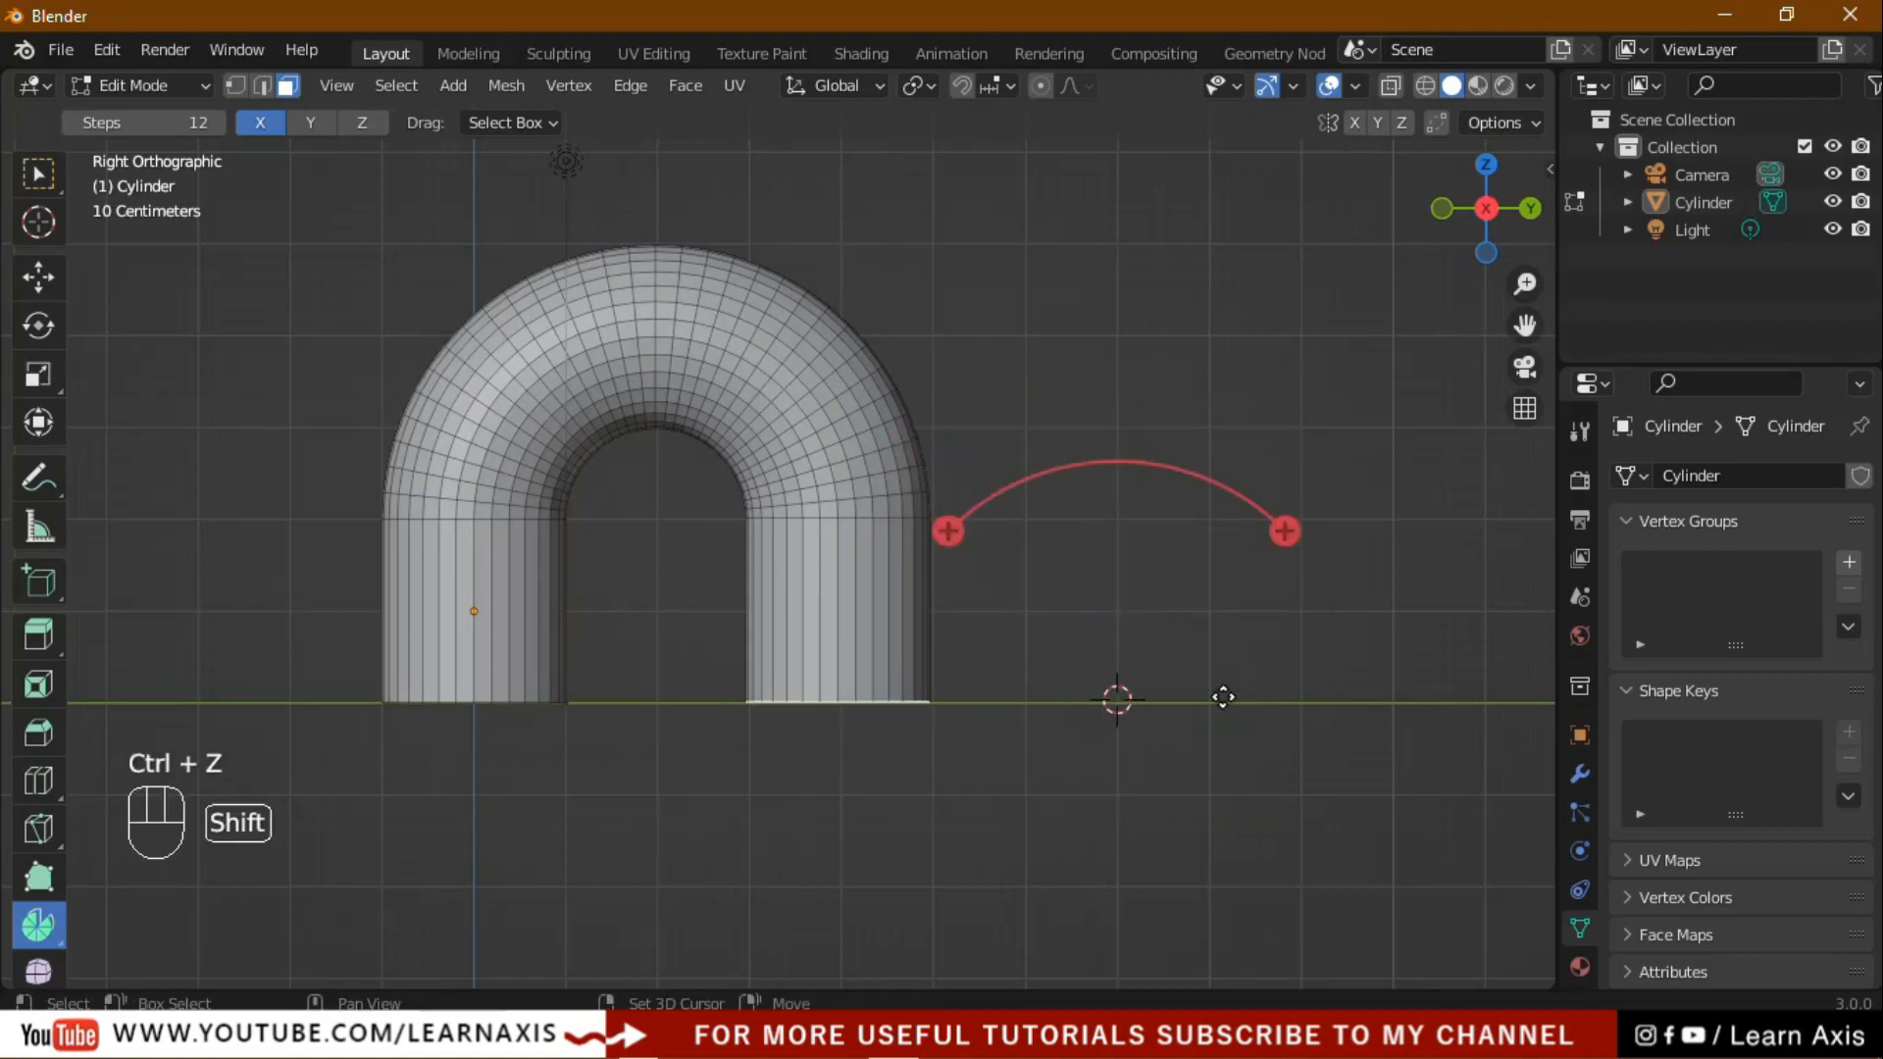
drag(938, 554, 1256, 750)
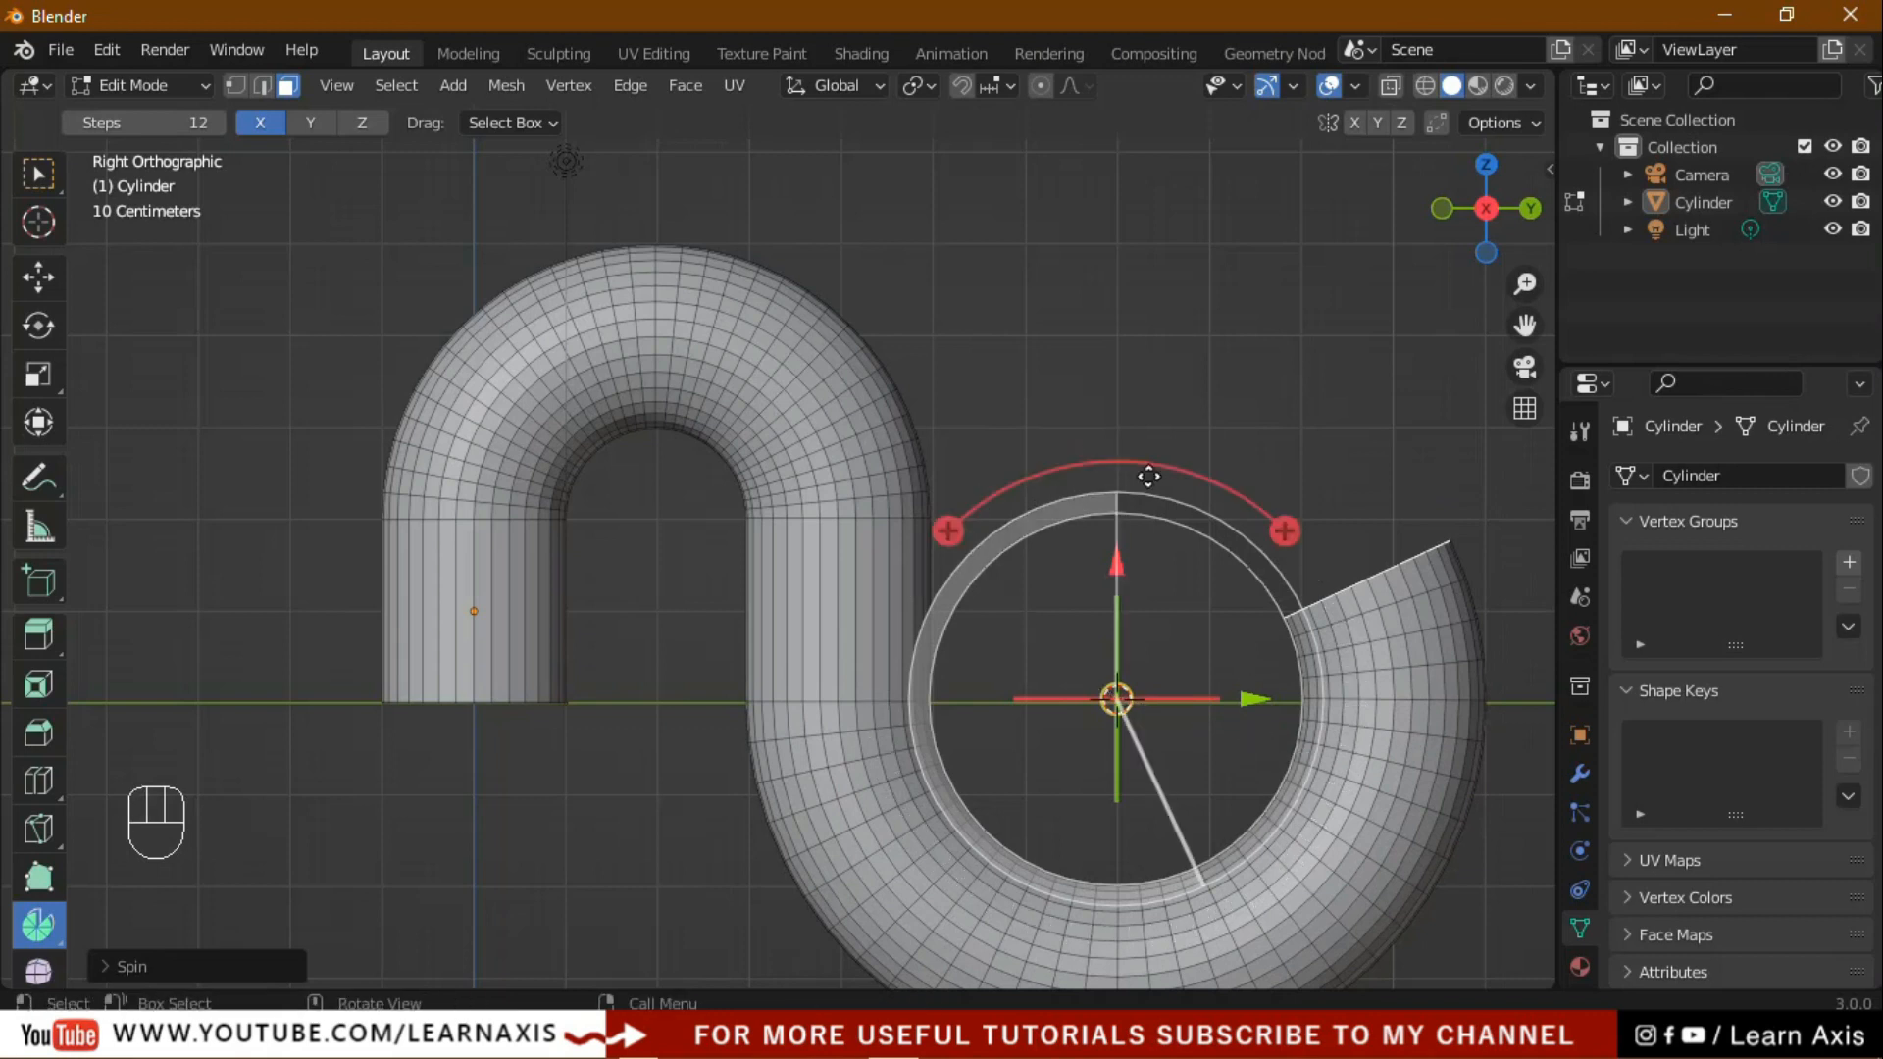
Return to Object Mode and apply Shade Smooth to the S-shaped pipe.
key(Tab)
middle_drag(1225, 443, 1231, 642)
click(1228, 639)
right_click(1096, 646)
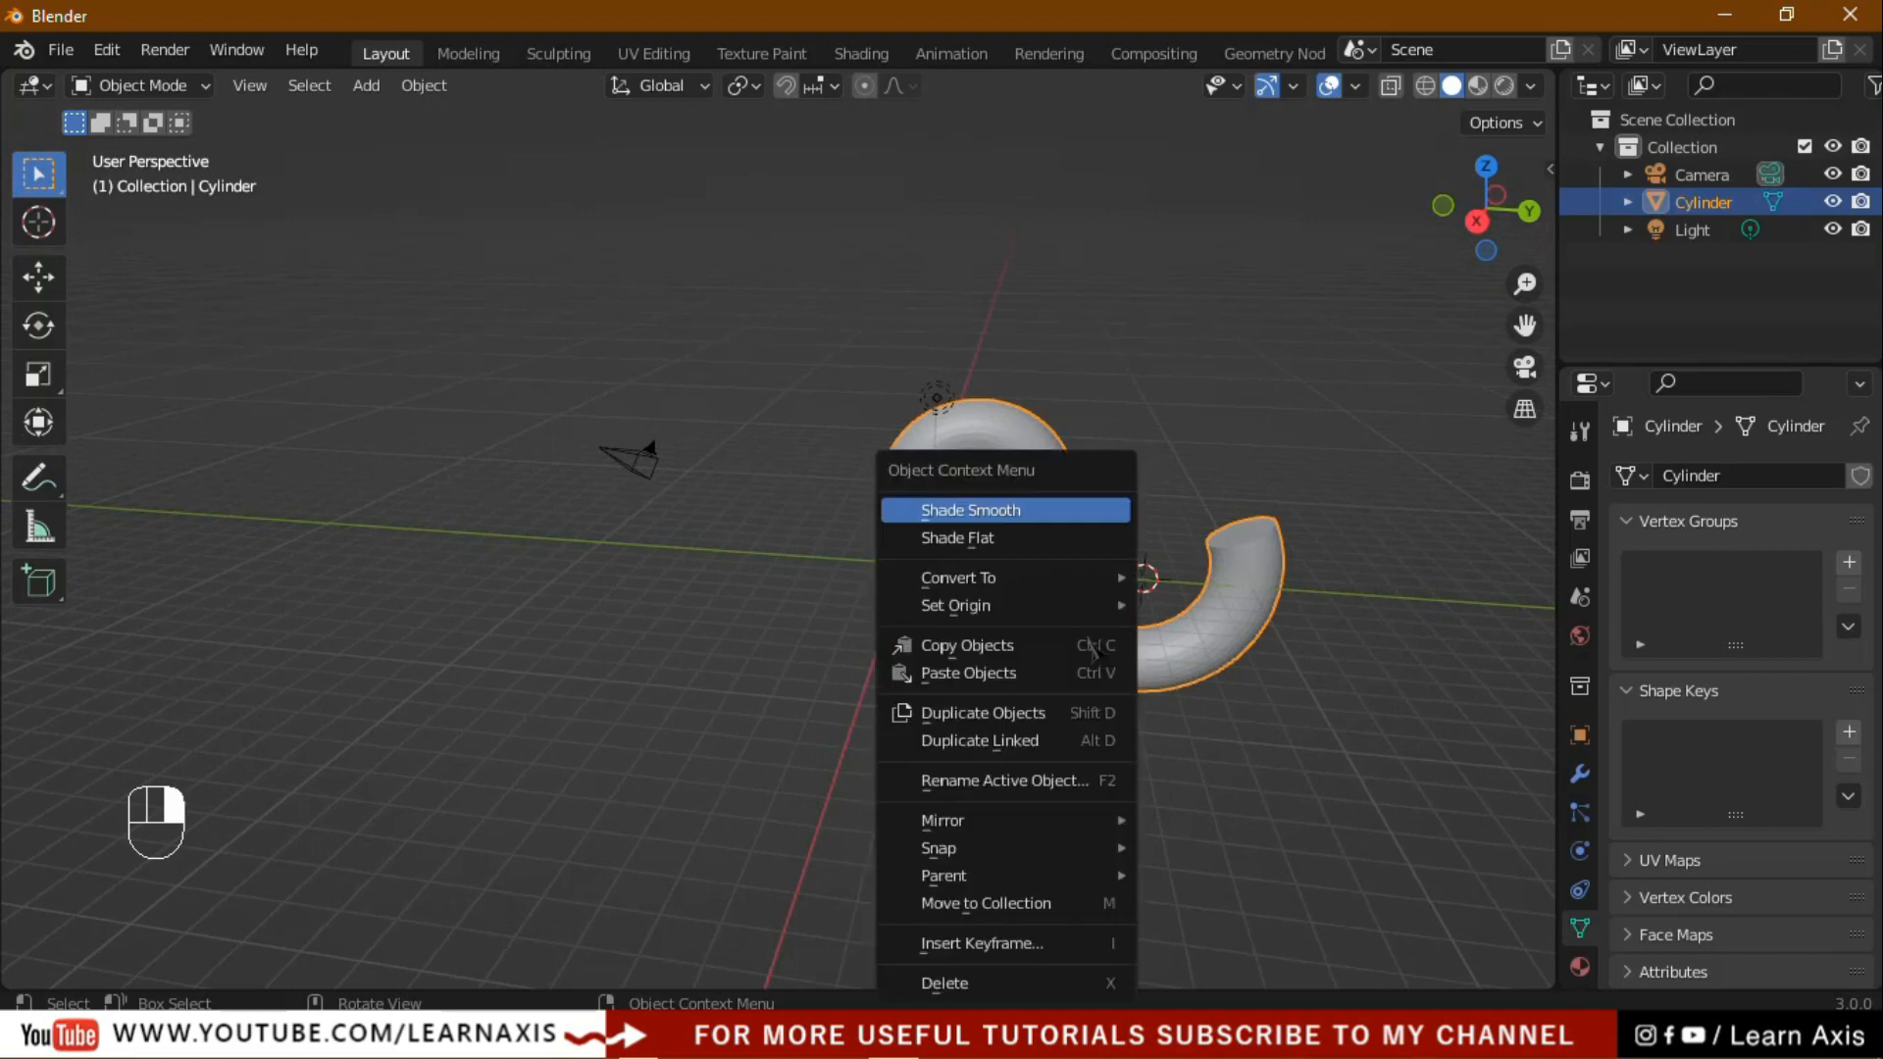
click(1029, 516)
click(1286, 708)
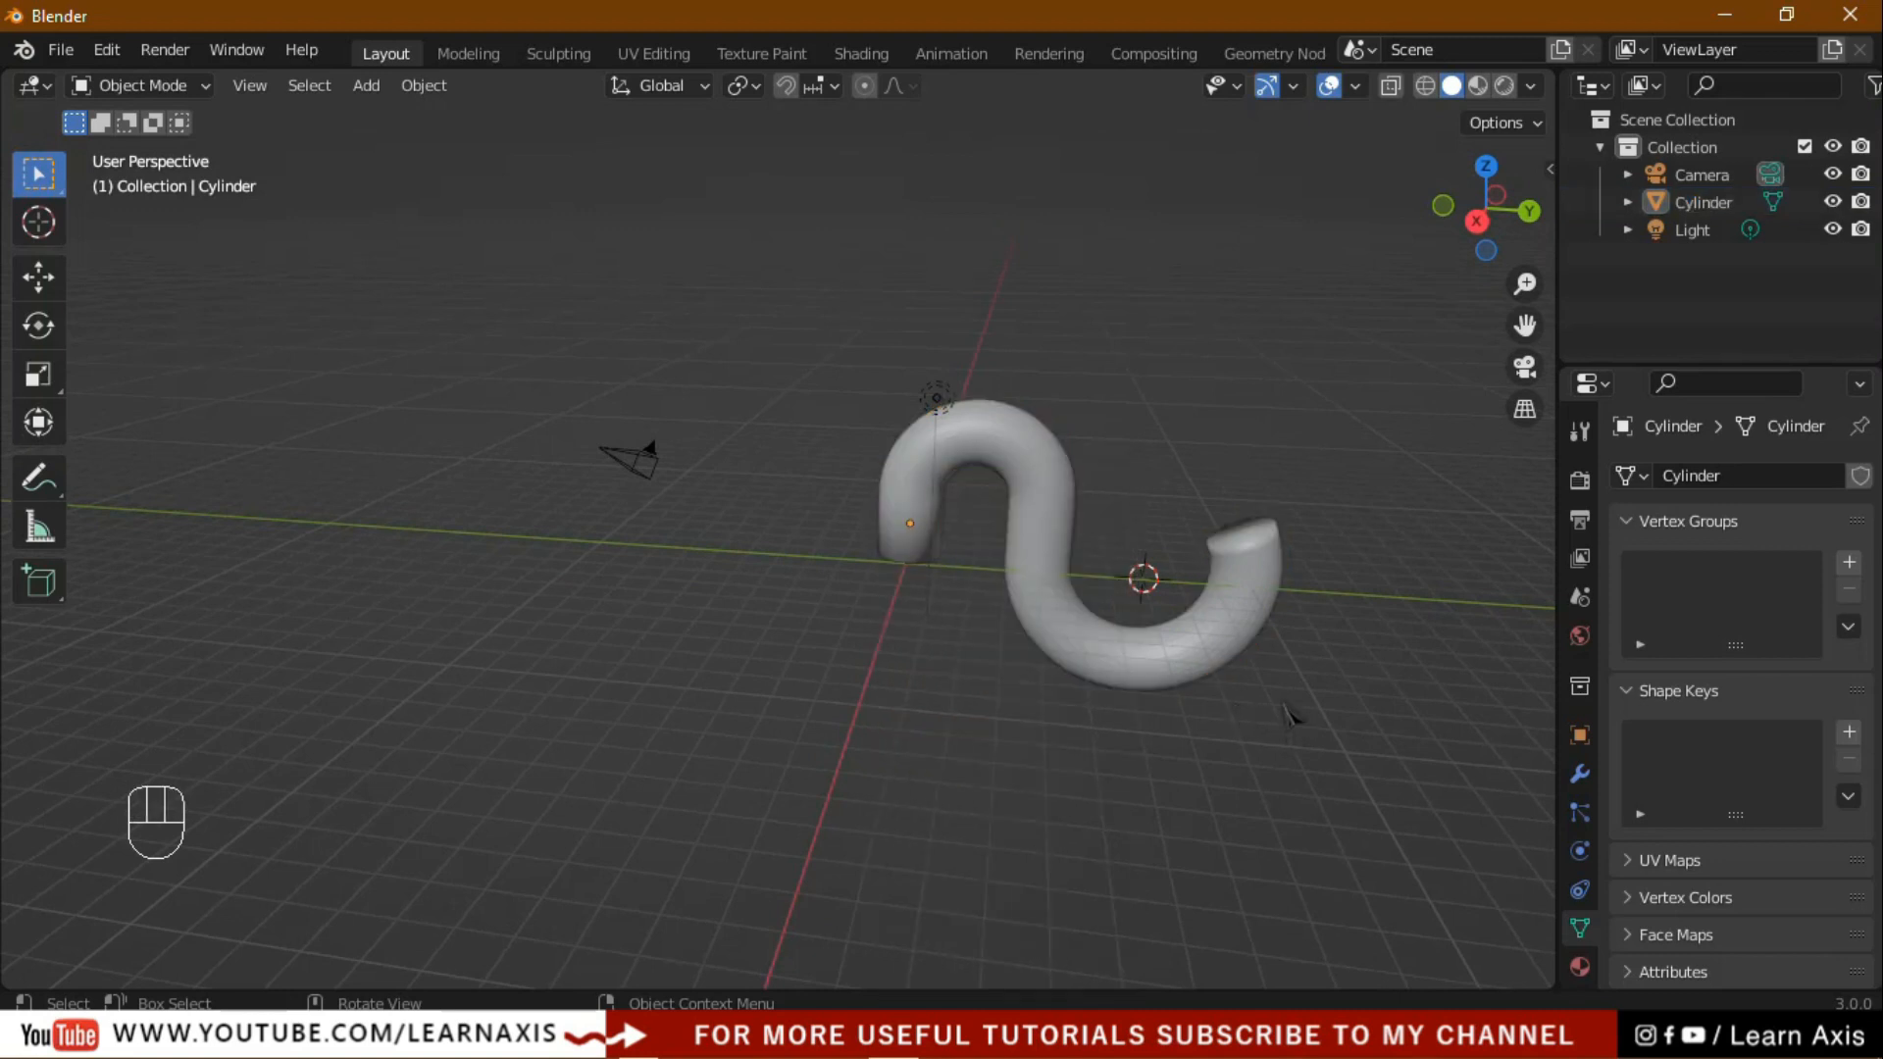
Enable Auto Smooth at 30° for the pipe's normals and inspect its shading from several angles.
click(1234, 677)
scroll(1640, 917, down, 5)
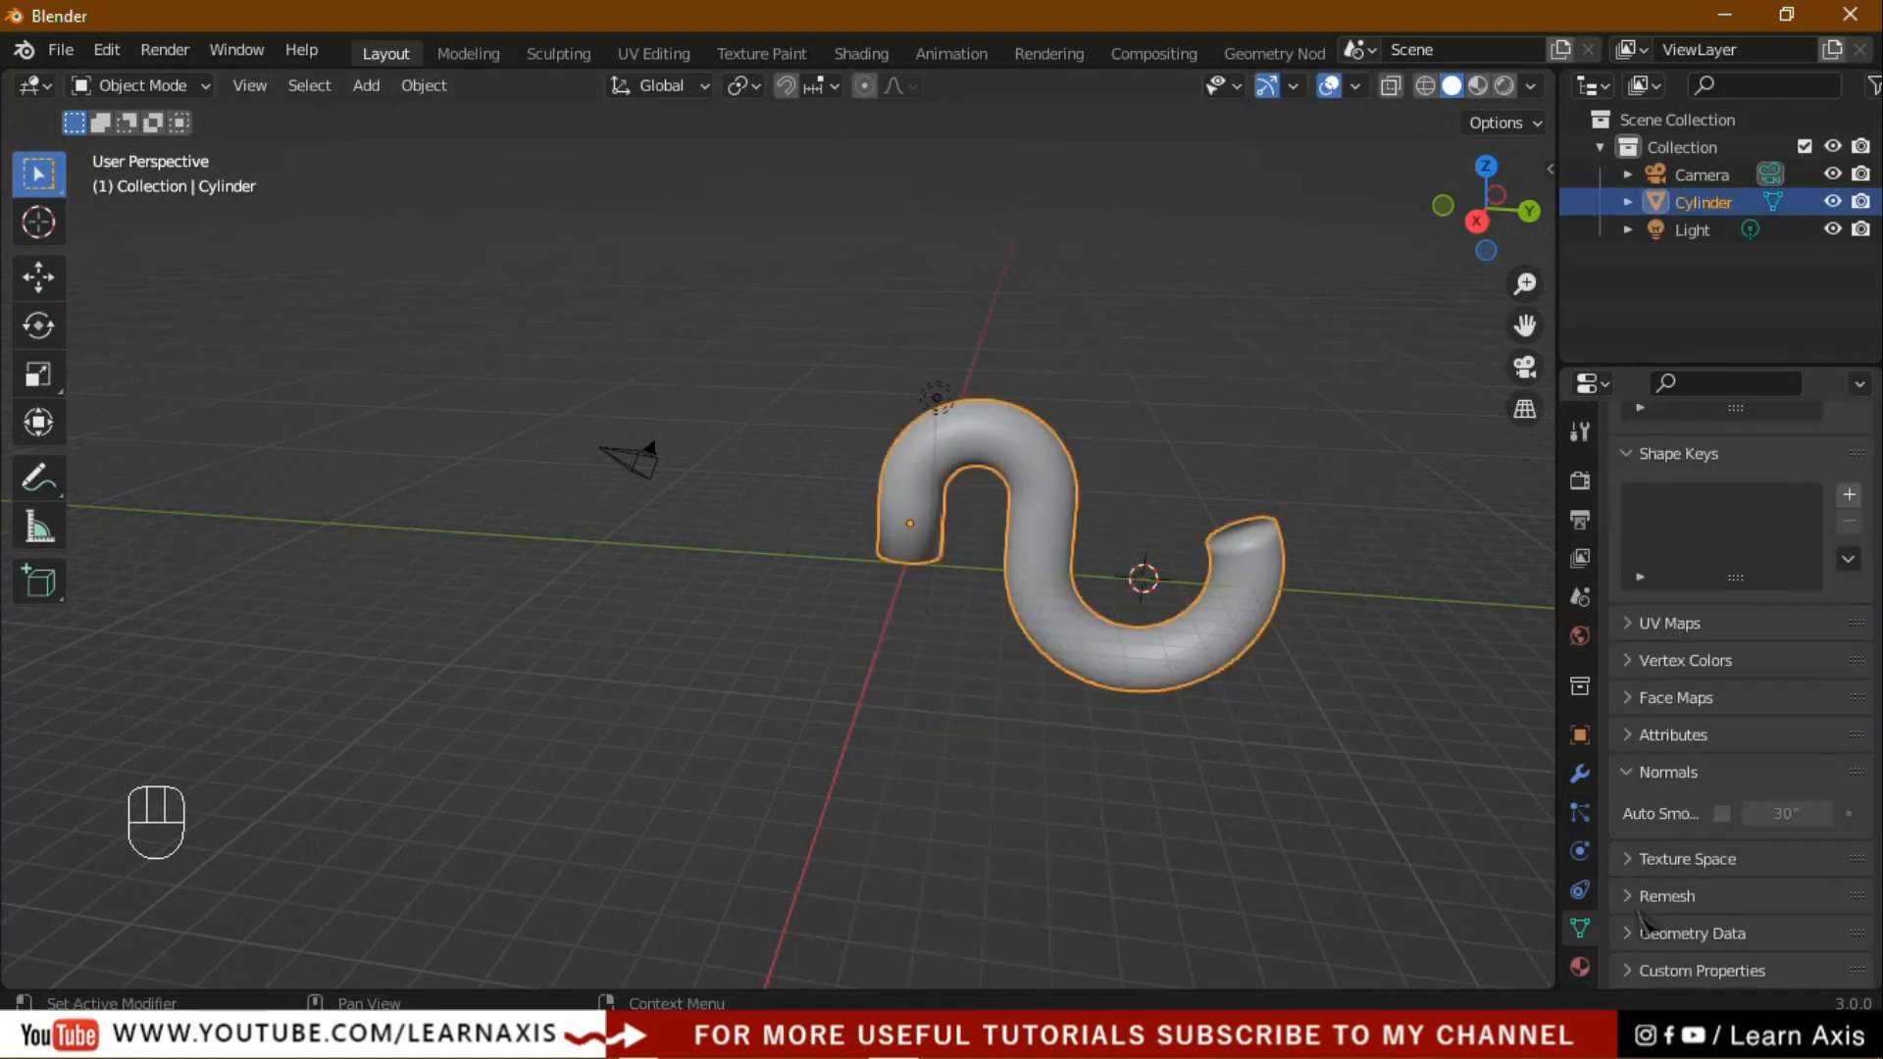
click(1722, 816)
click(1334, 691)
scroll(1225, 560, up, 5)
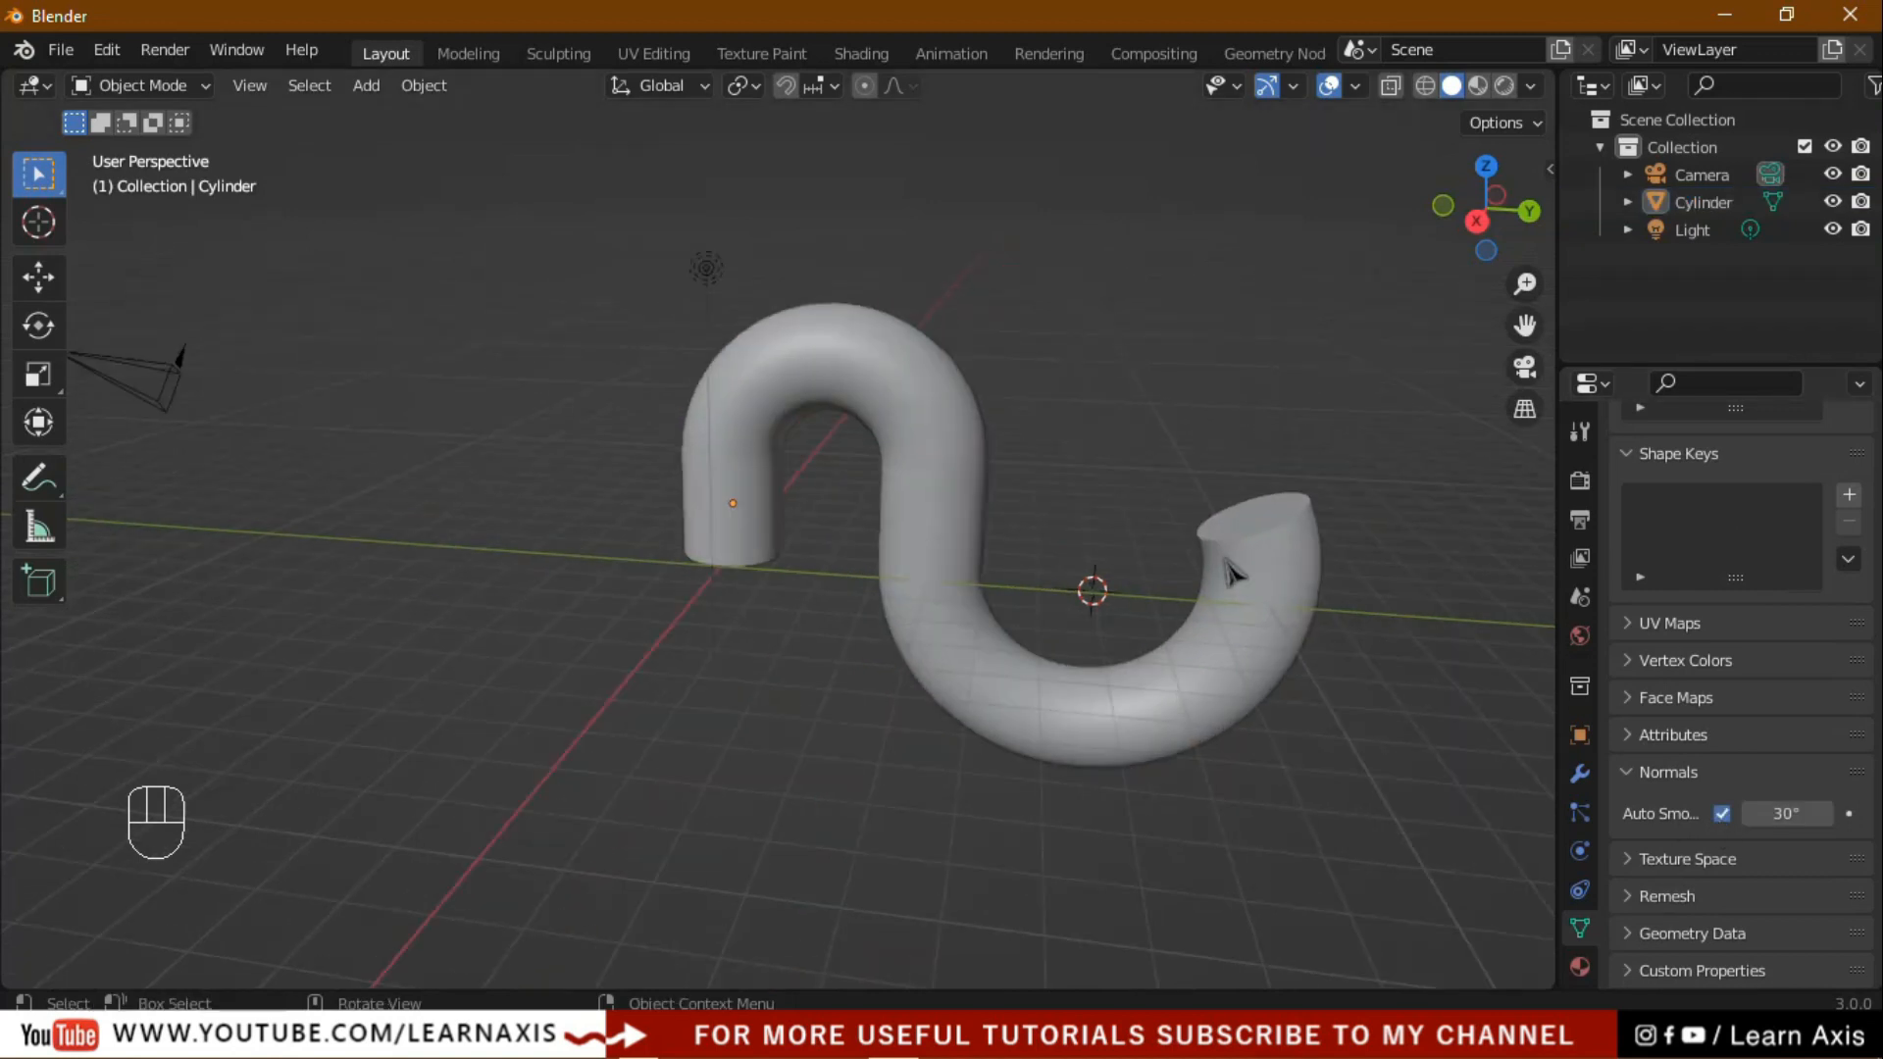
middle_drag(1265, 718, 193, 611)
middle_drag(356, 616, 676, 667)
scroll(677, 669, down, 6)
scroll(546, 736, up, 3)
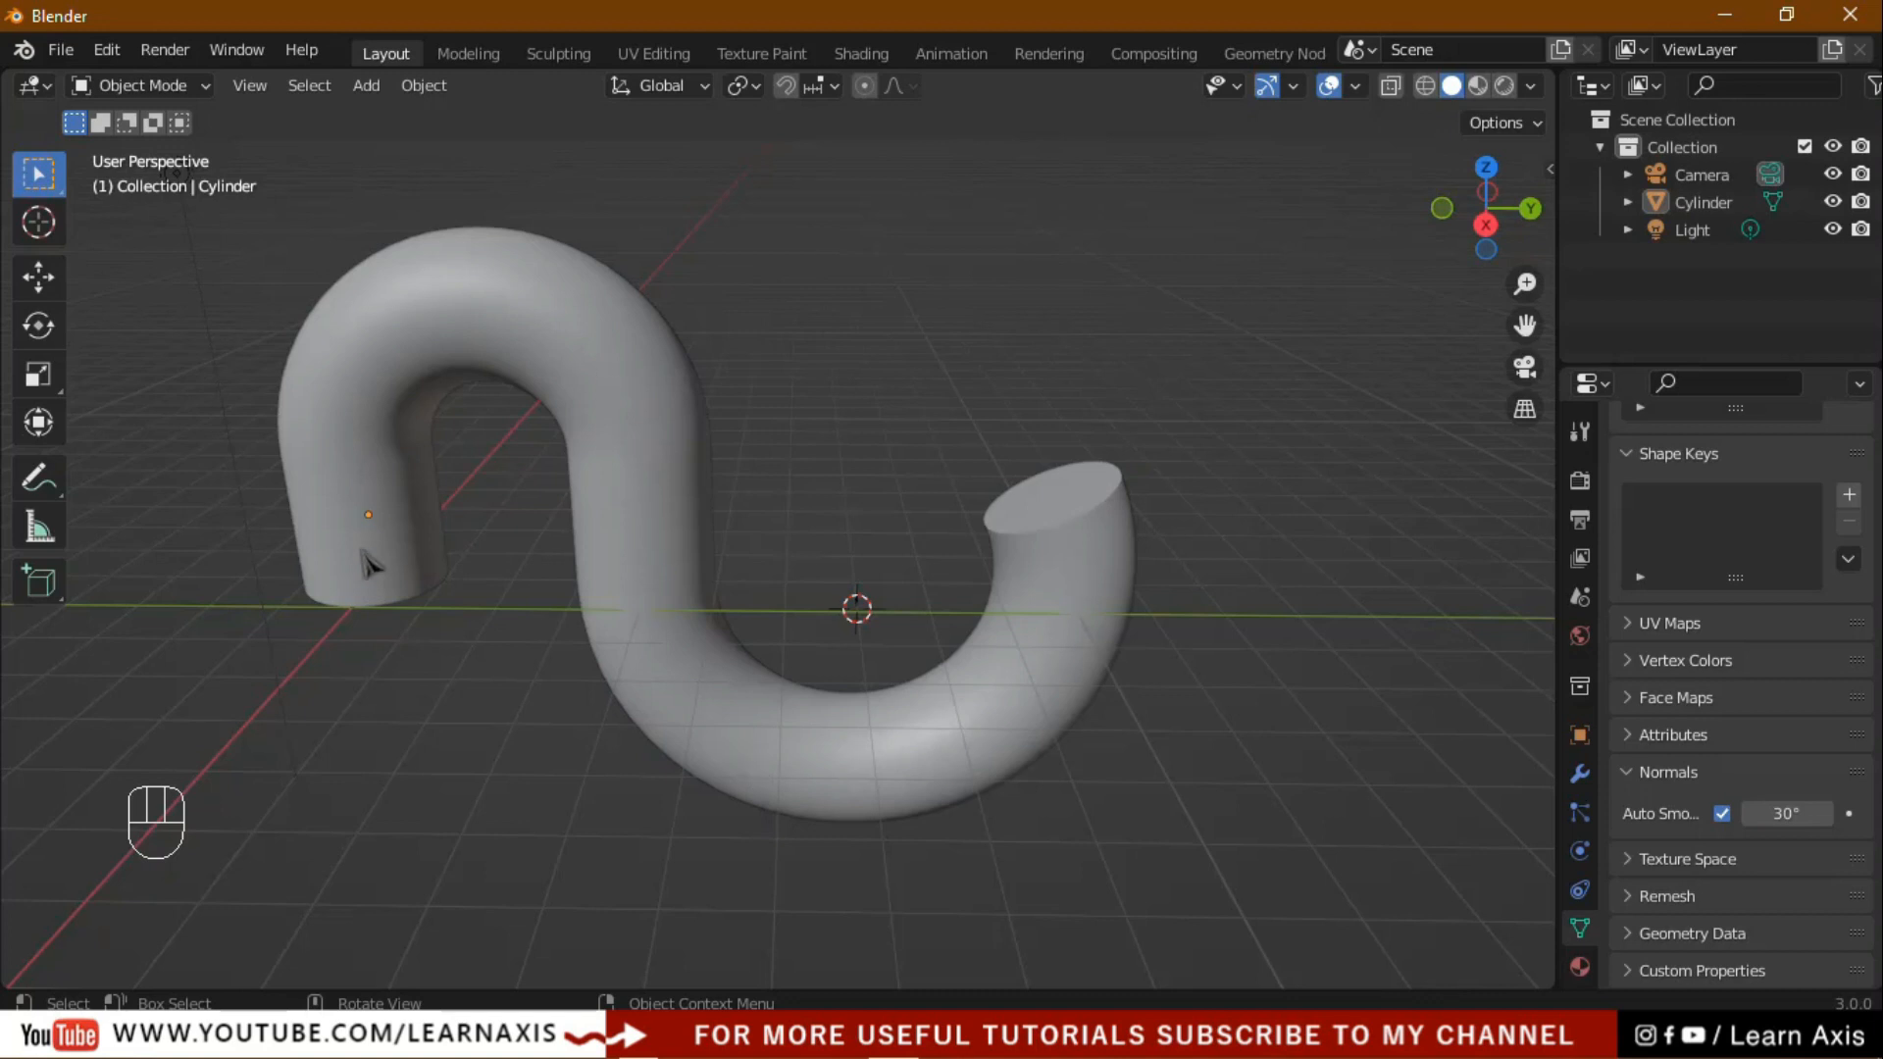
Delete the S-shaped pipe and add a mesh cube at the world origin.
click(957, 750)
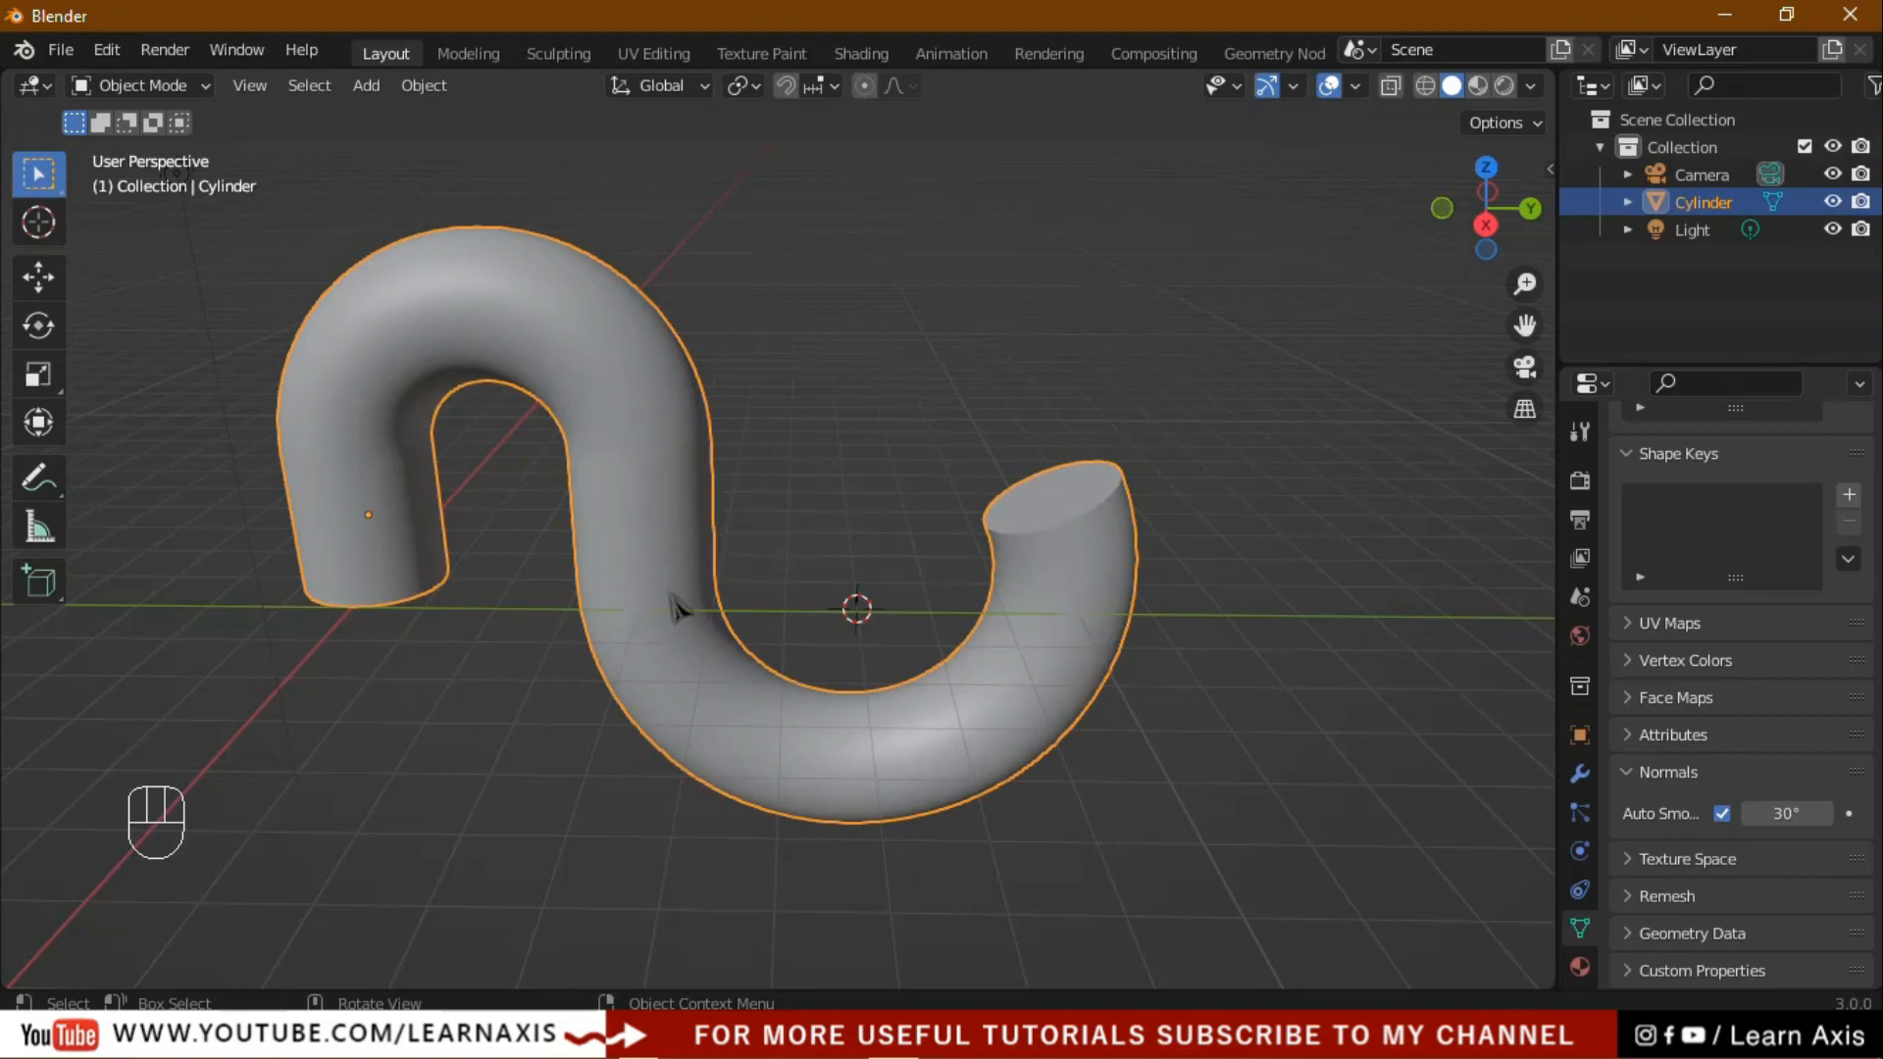
key(shift+a)
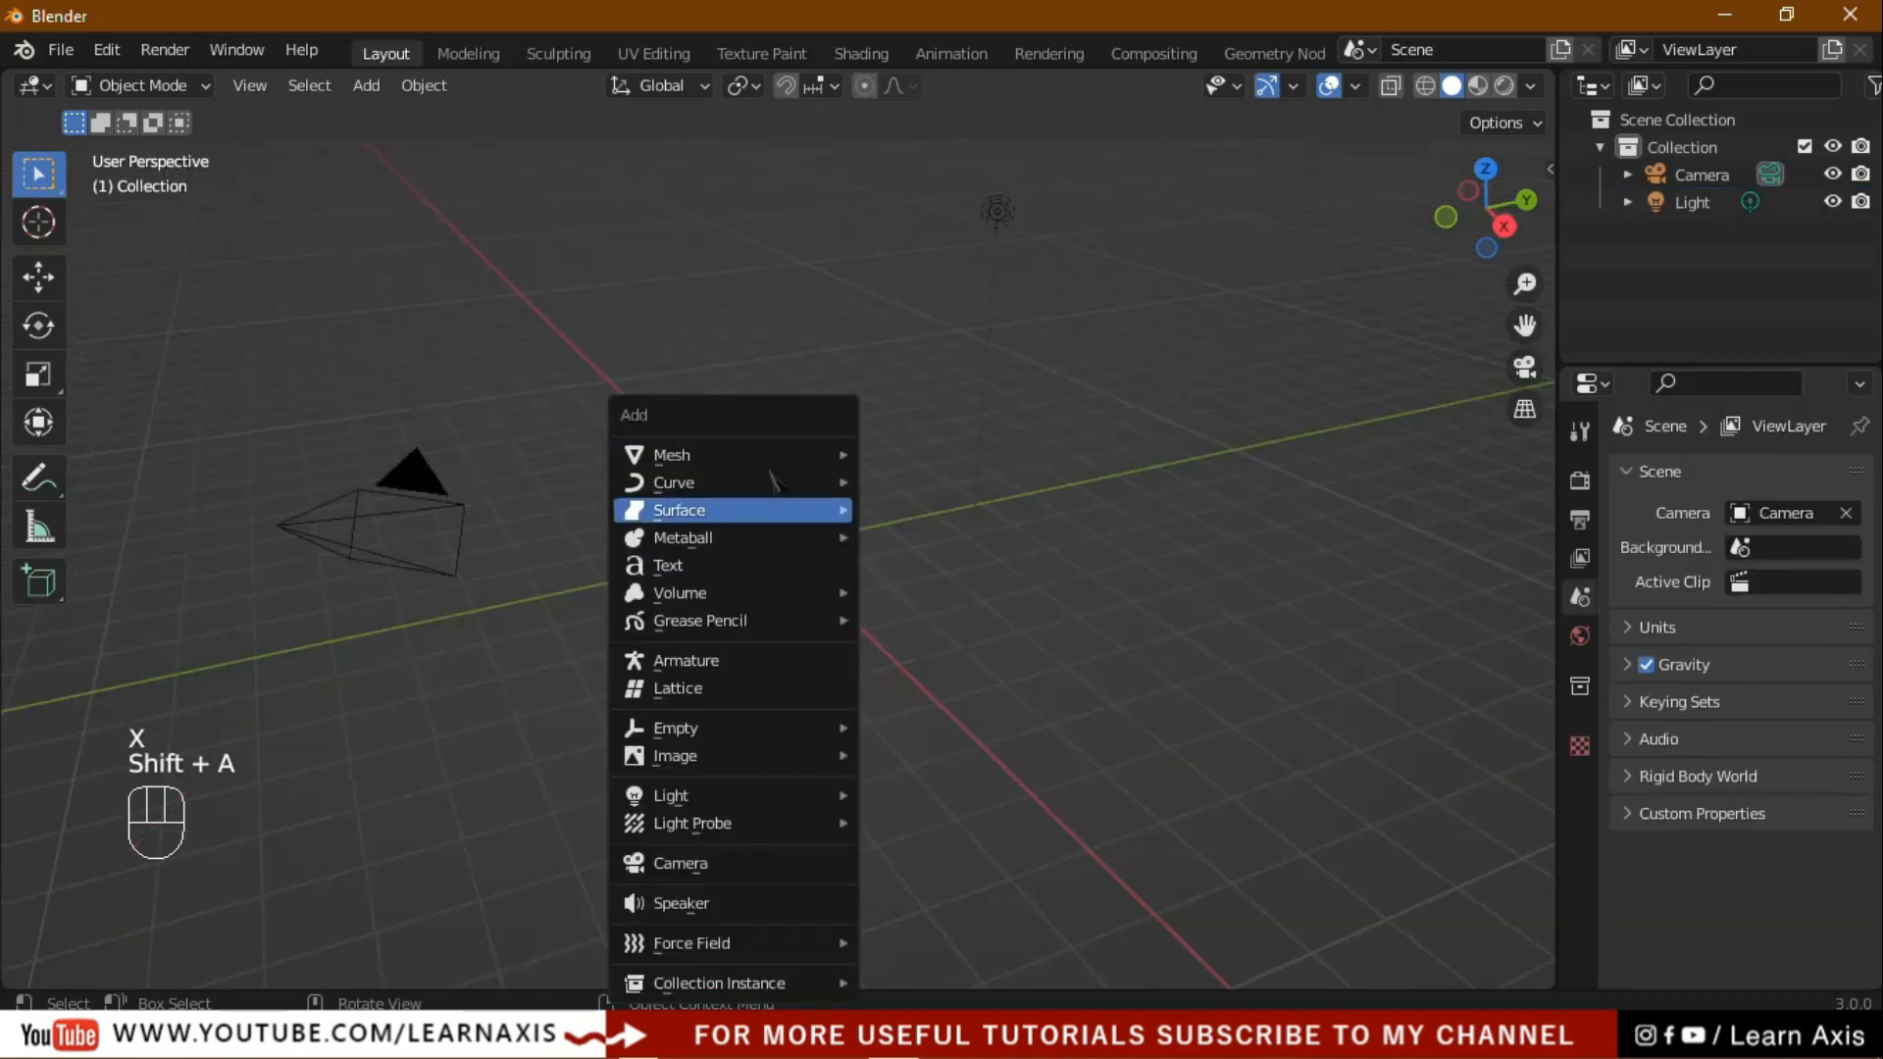
mouse_move(765, 456)
click(927, 482)
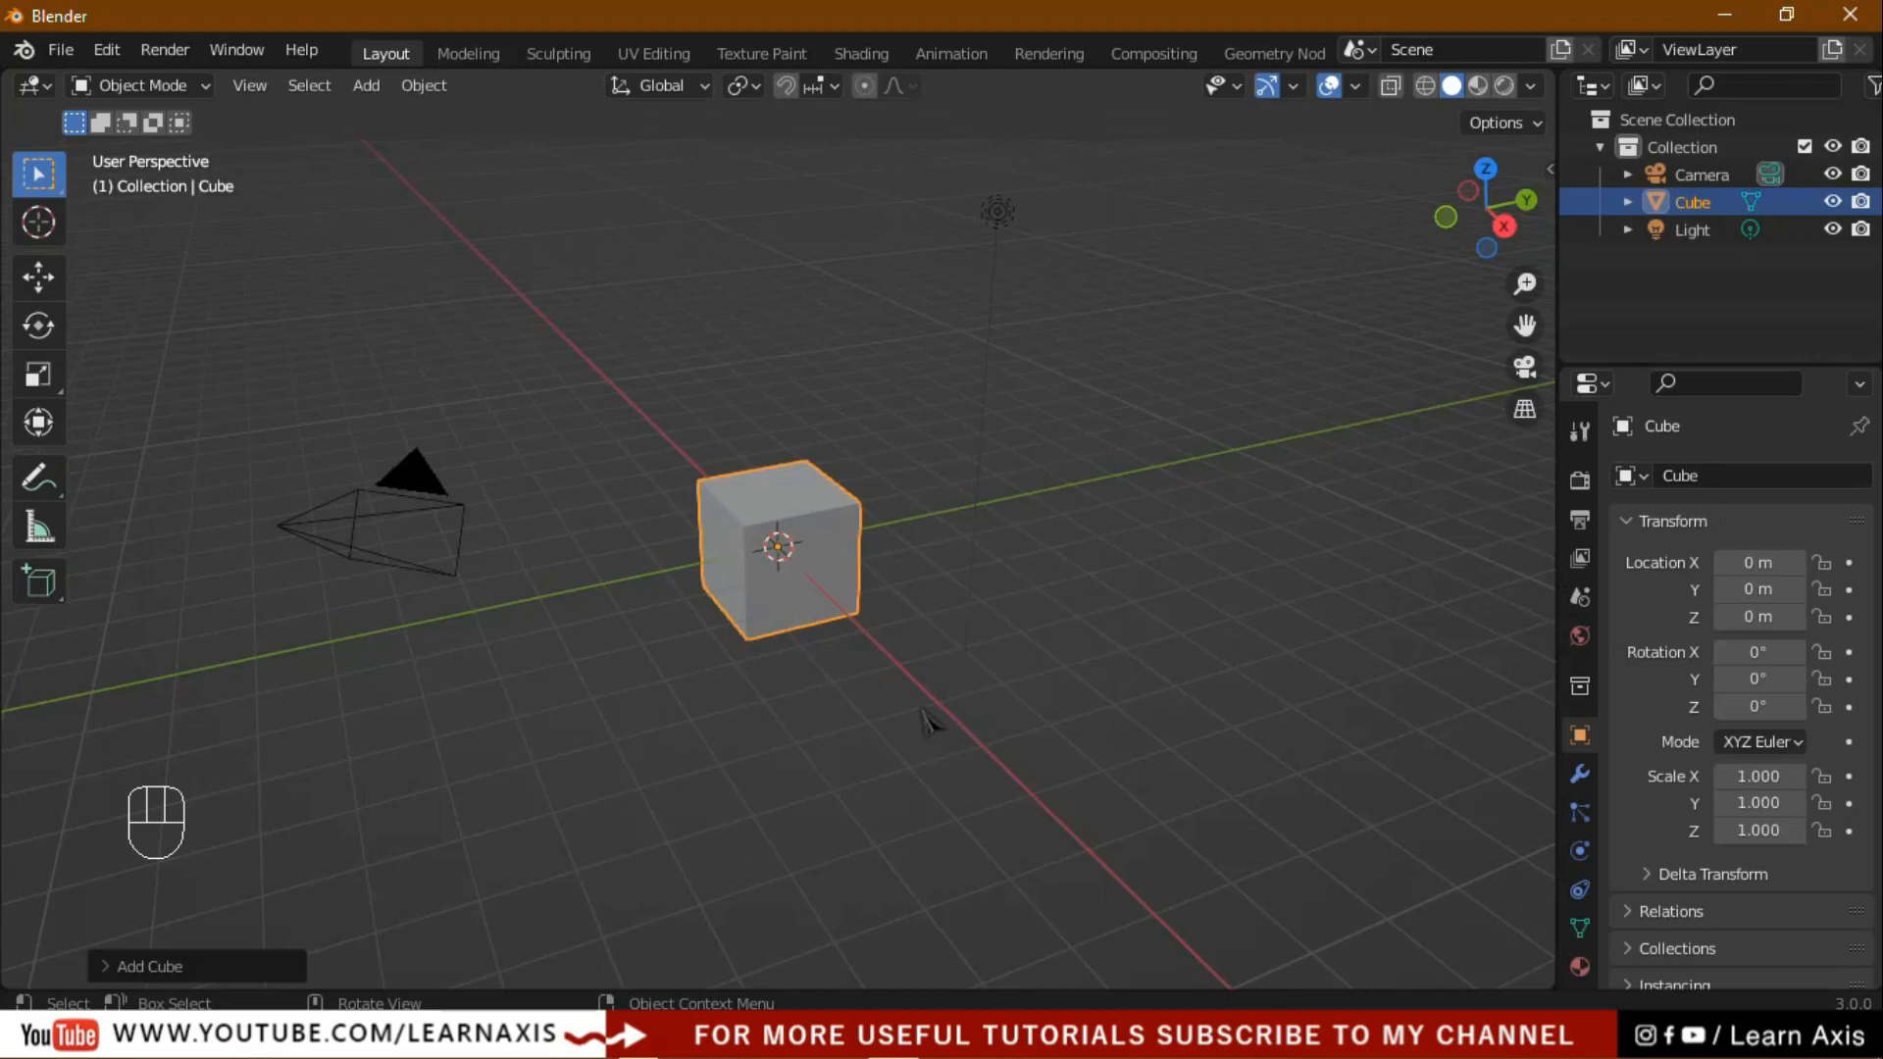
Enter Edit Mode on the cube with face selection and activate the Spin Duplicates tool.
key(Tab)
key(3)
click(39, 925)
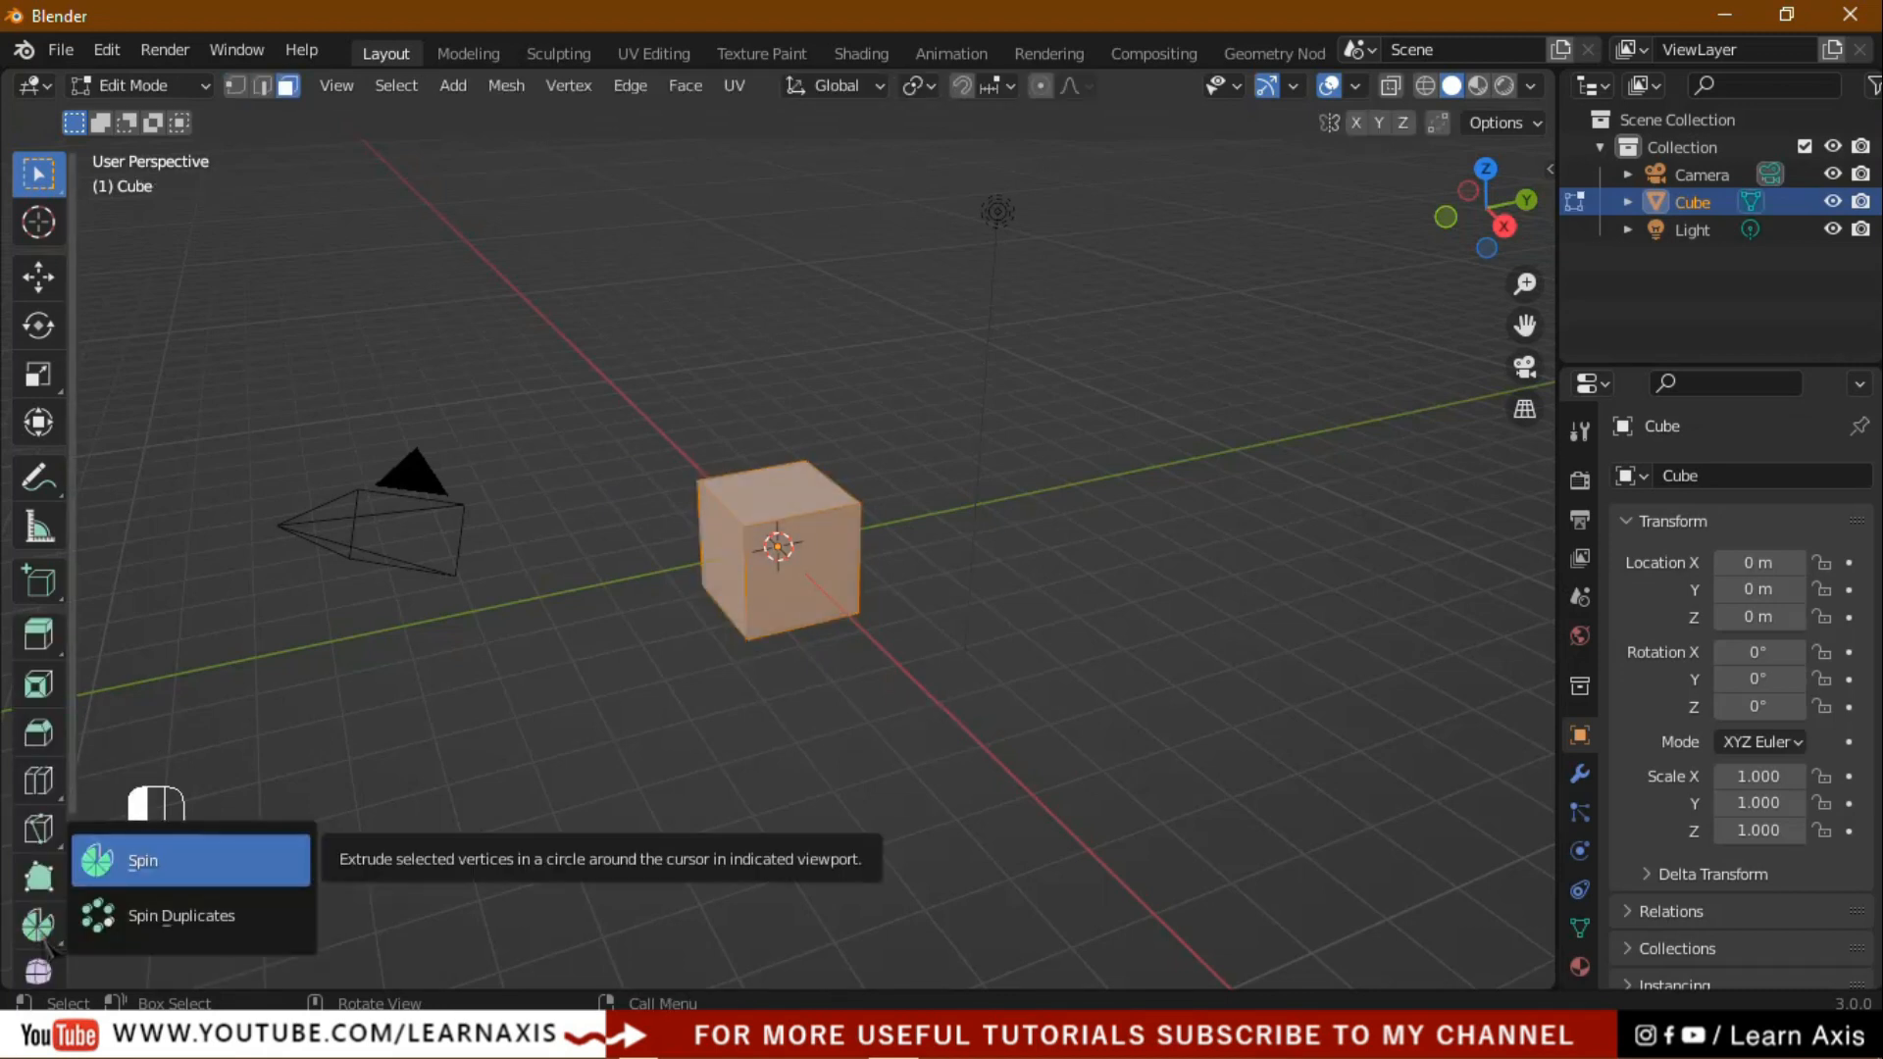
click(187, 919)
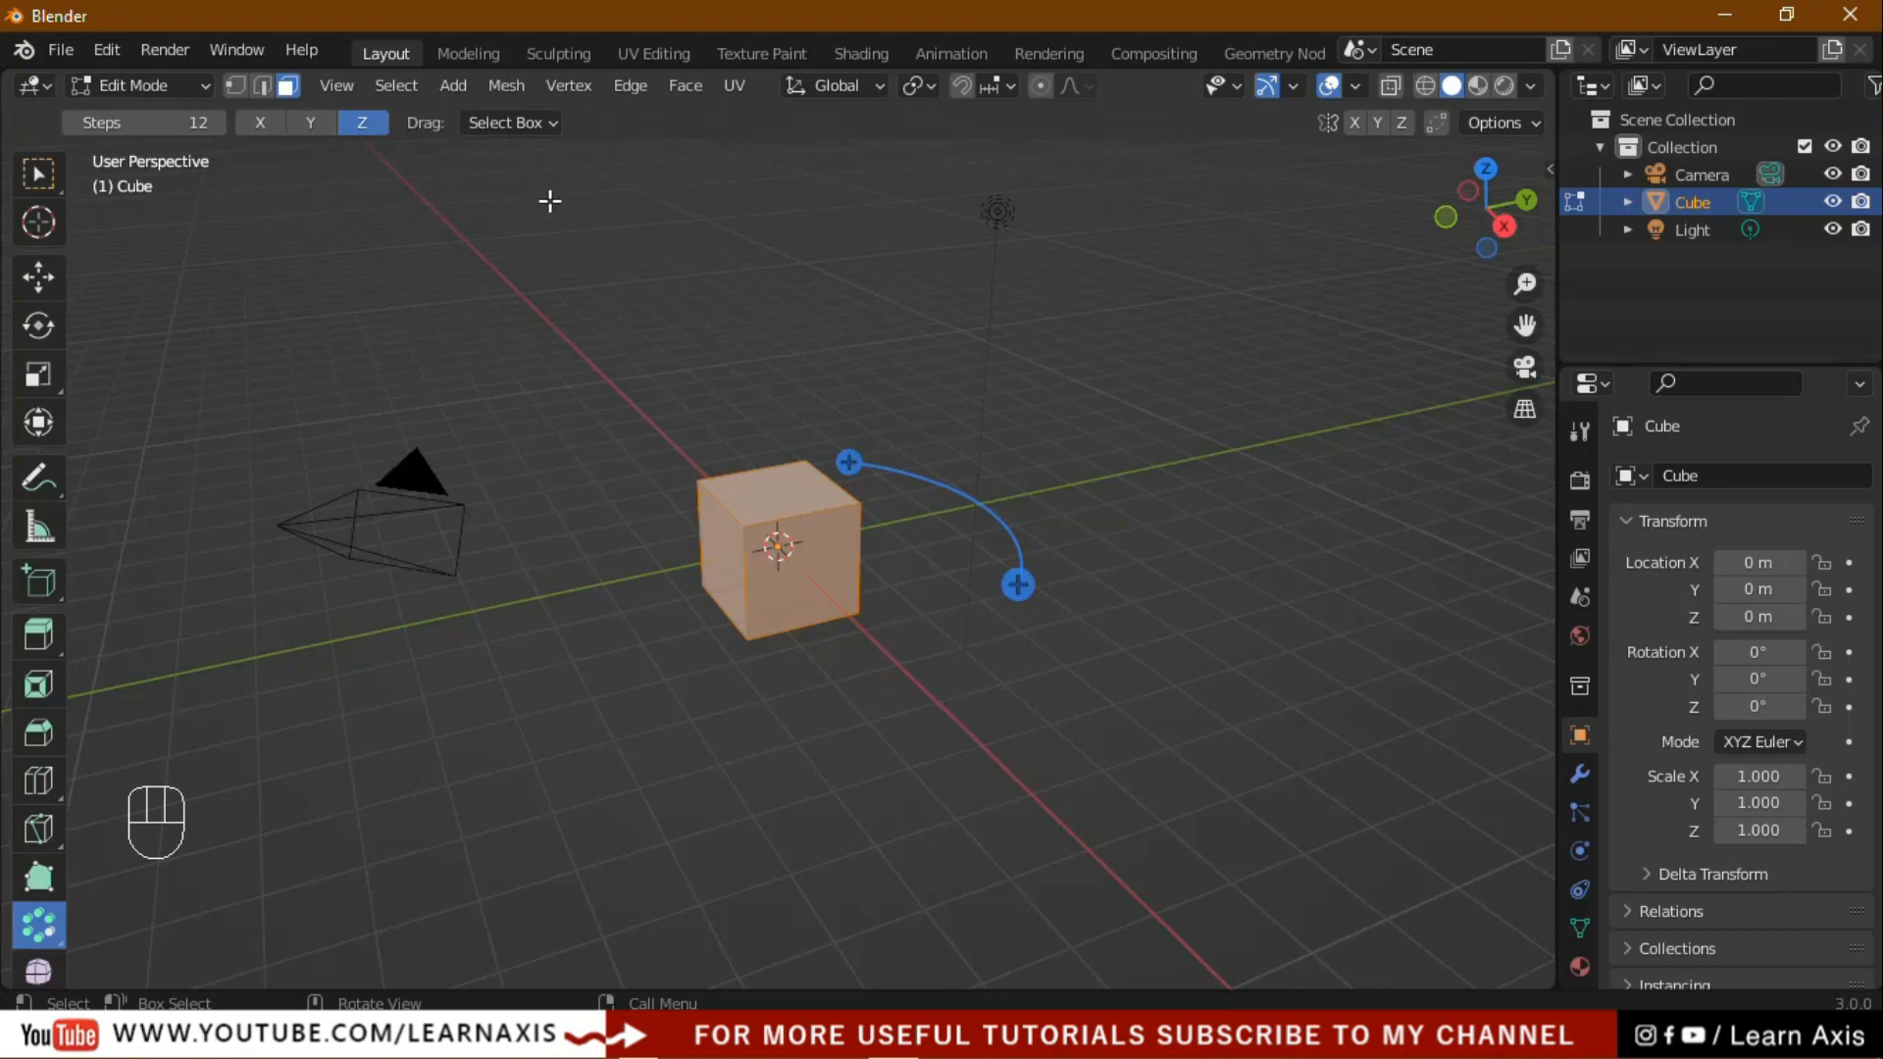
Spin duplicates of the cube about the Z axis and set the spin angle to 360°.
drag(849, 461, 828, 434)
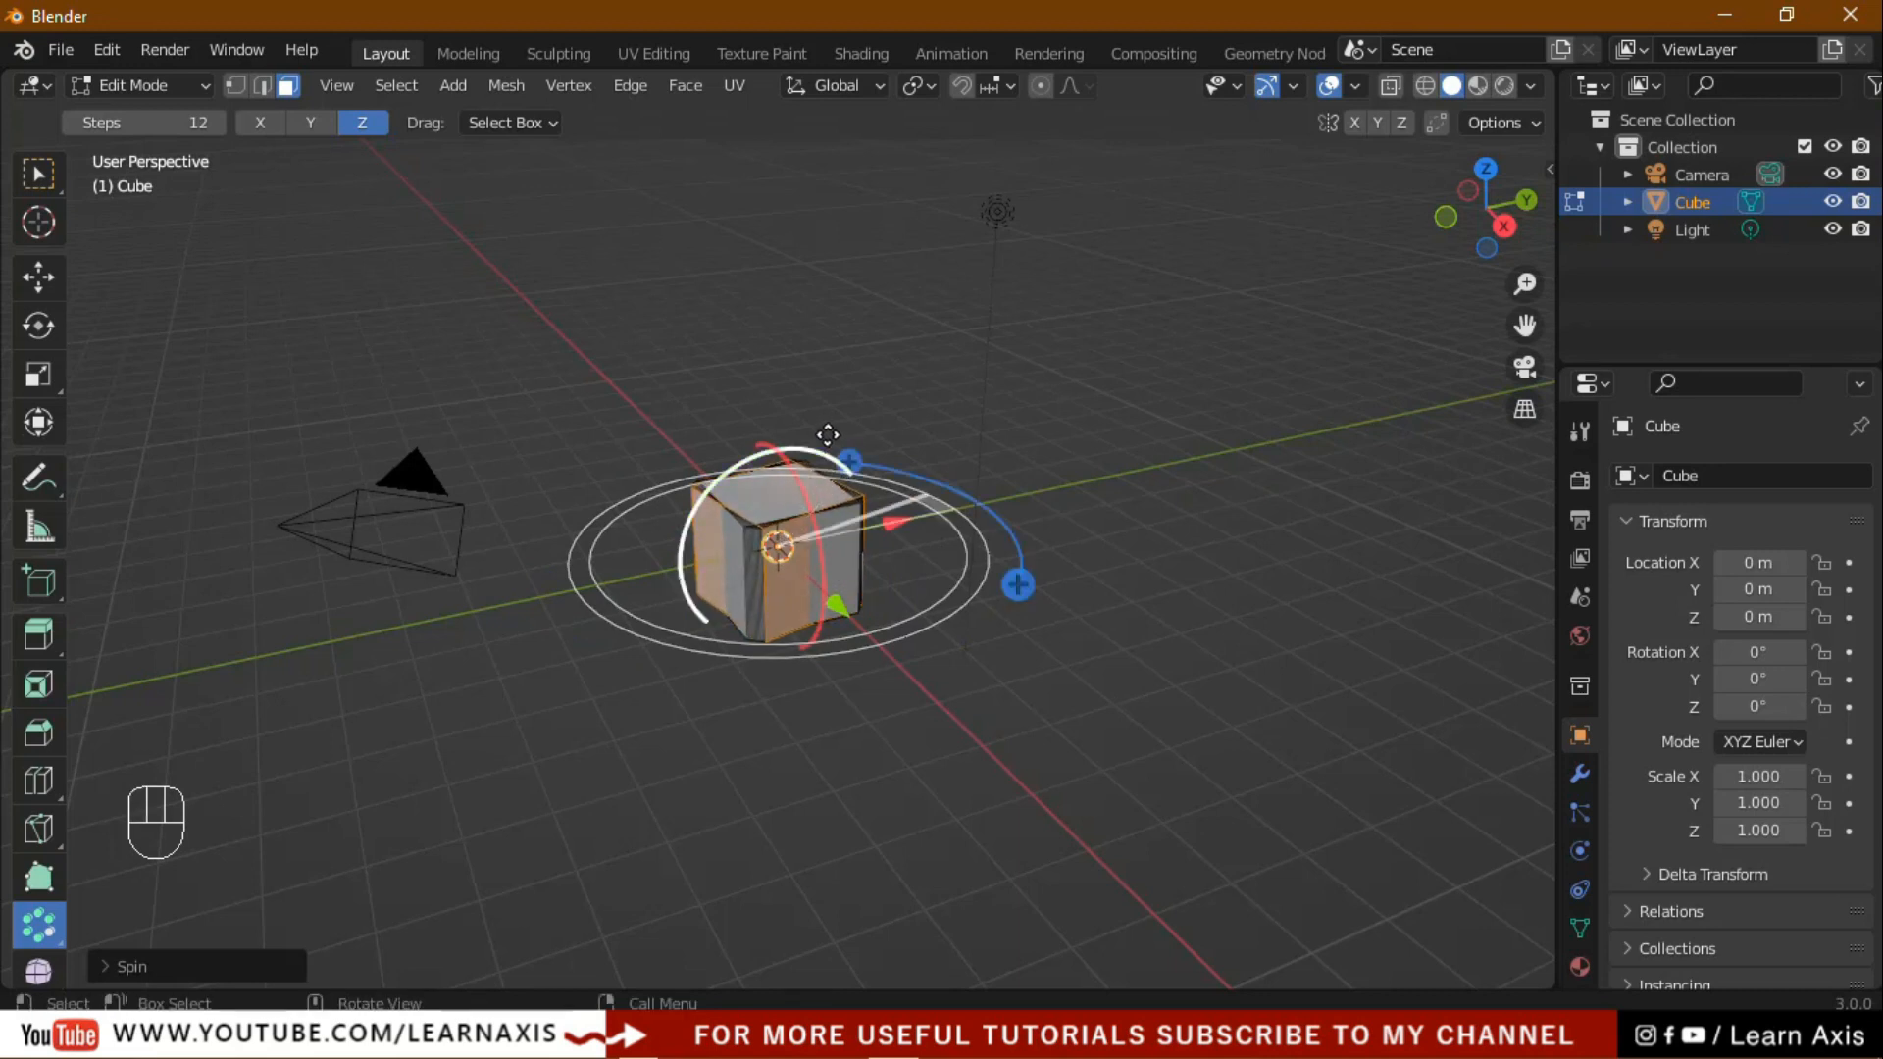
click(111, 975)
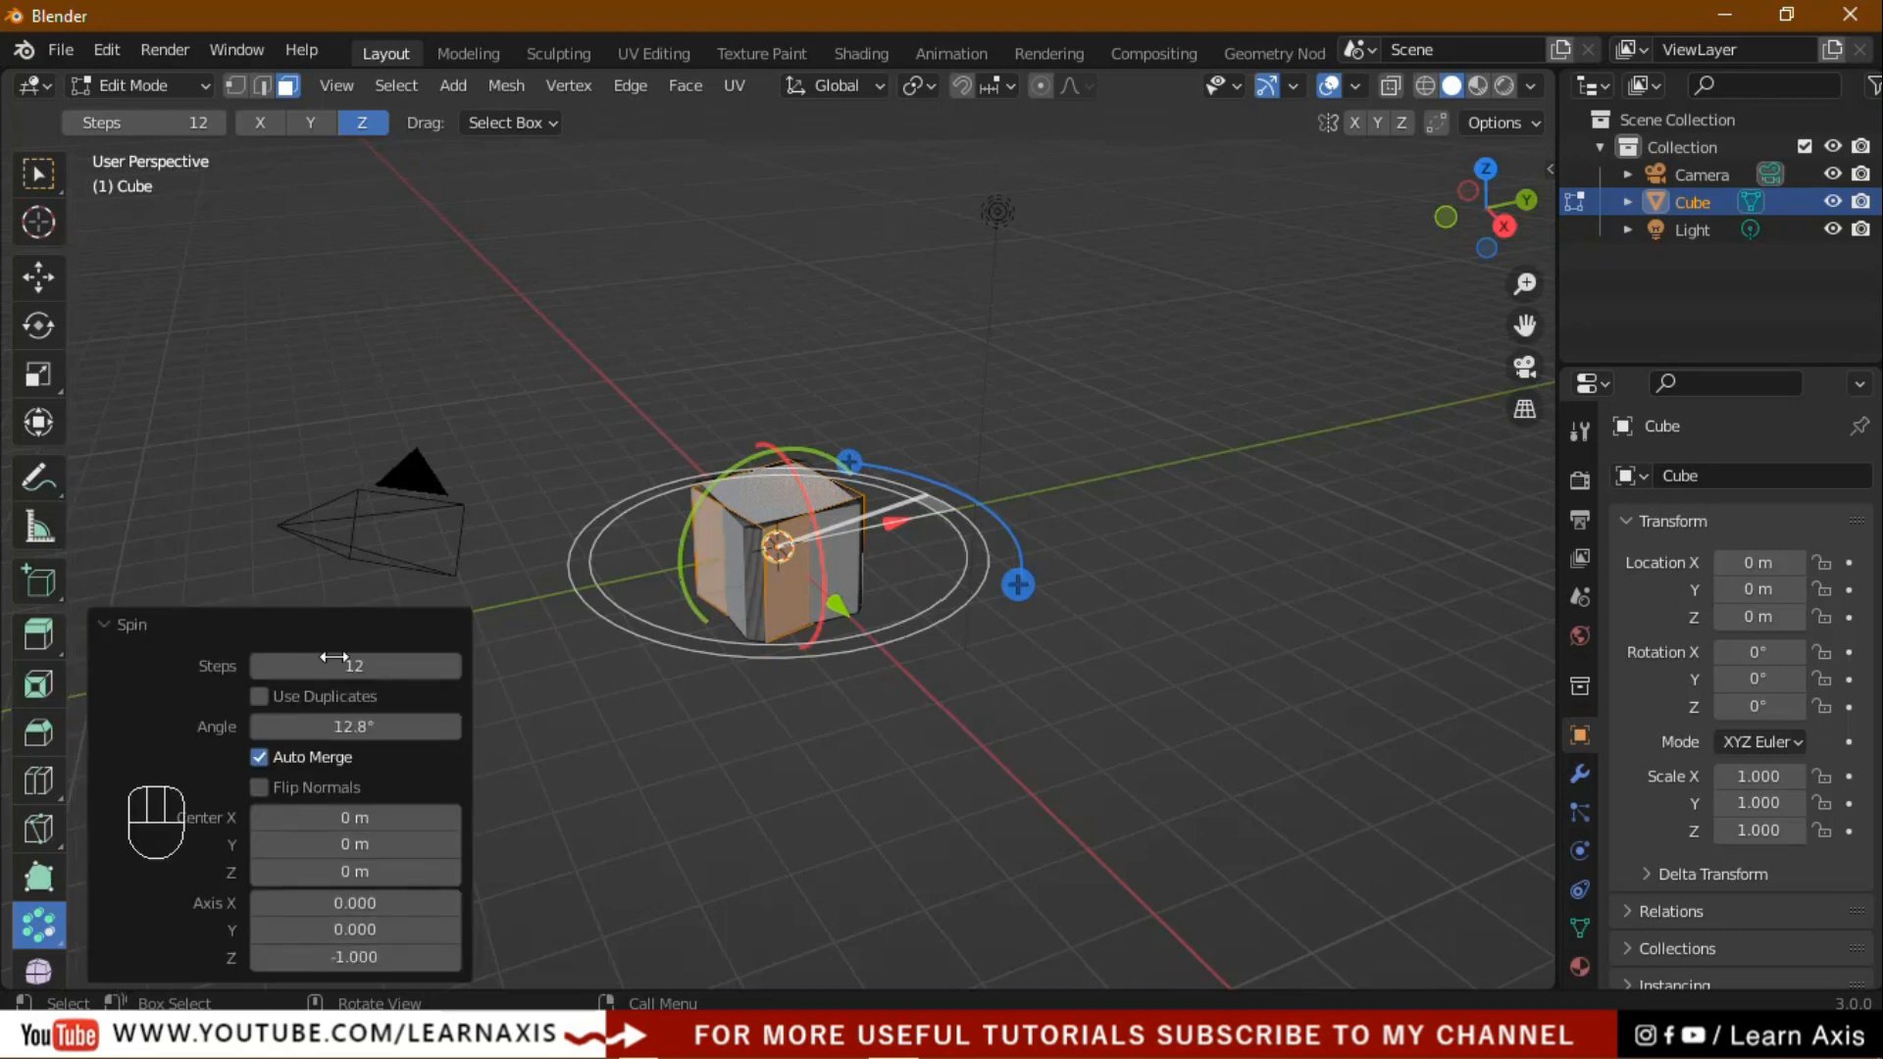
click(361, 729)
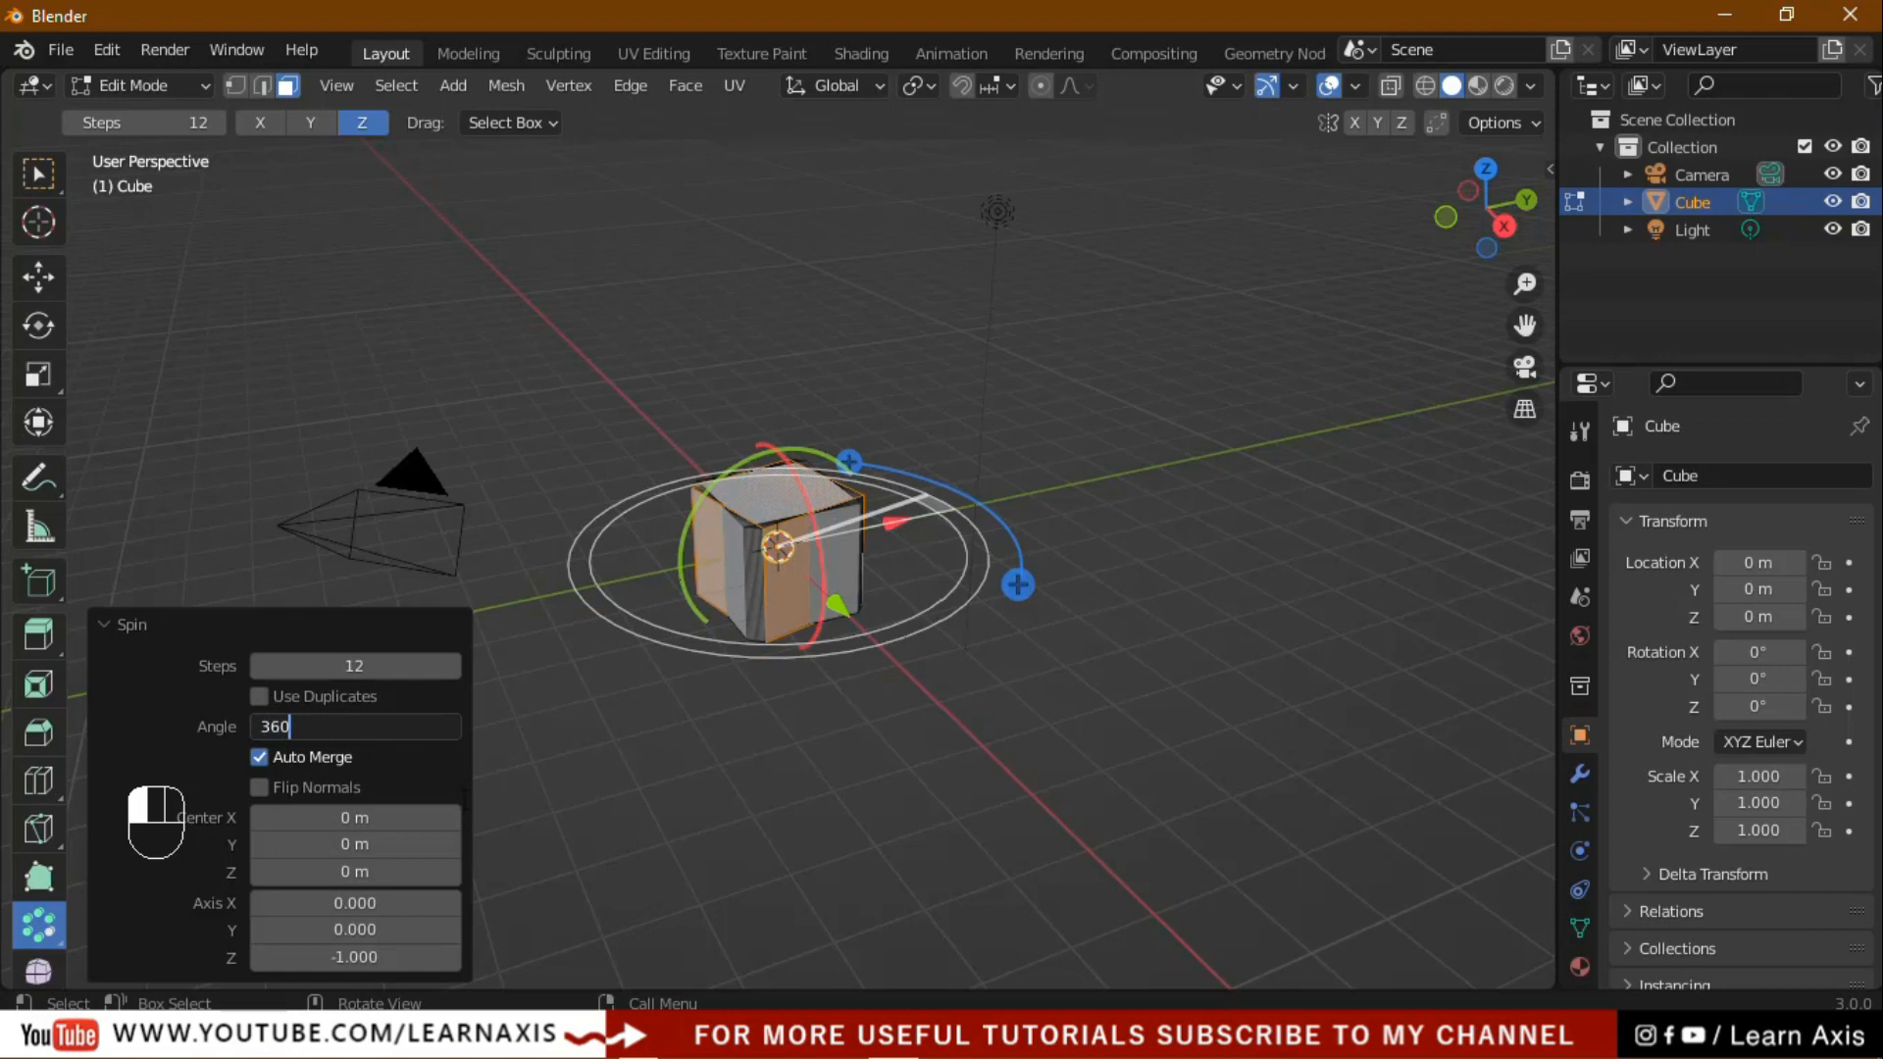
key(Return)
middle_drag(1078, 711, 992, 660)
scroll(985, 660, down, 3)
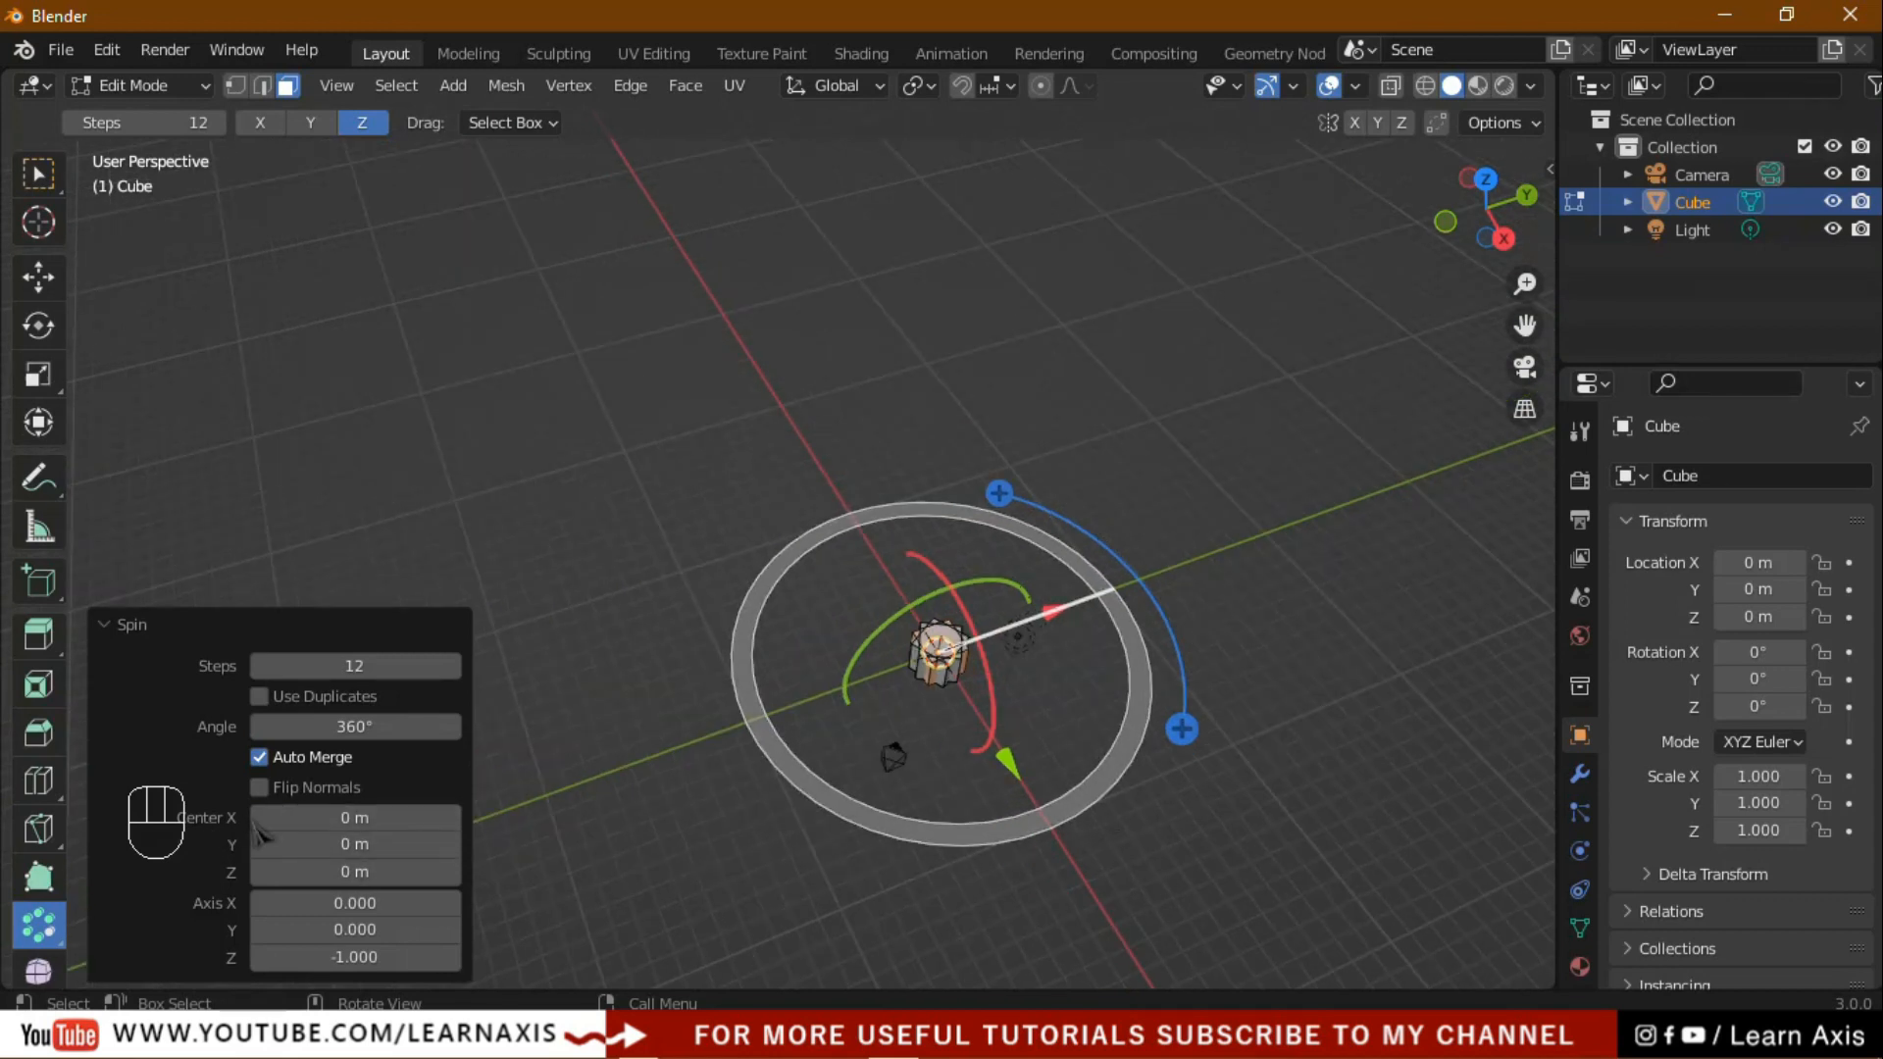
Offset the spin center to X 10.6 m, Y -4.01 m and Z 0 m to spread the cubes into a ring.
click(308, 819)
drag(308, 818, 524, 819)
drag(1526, 325, 1435, 21)
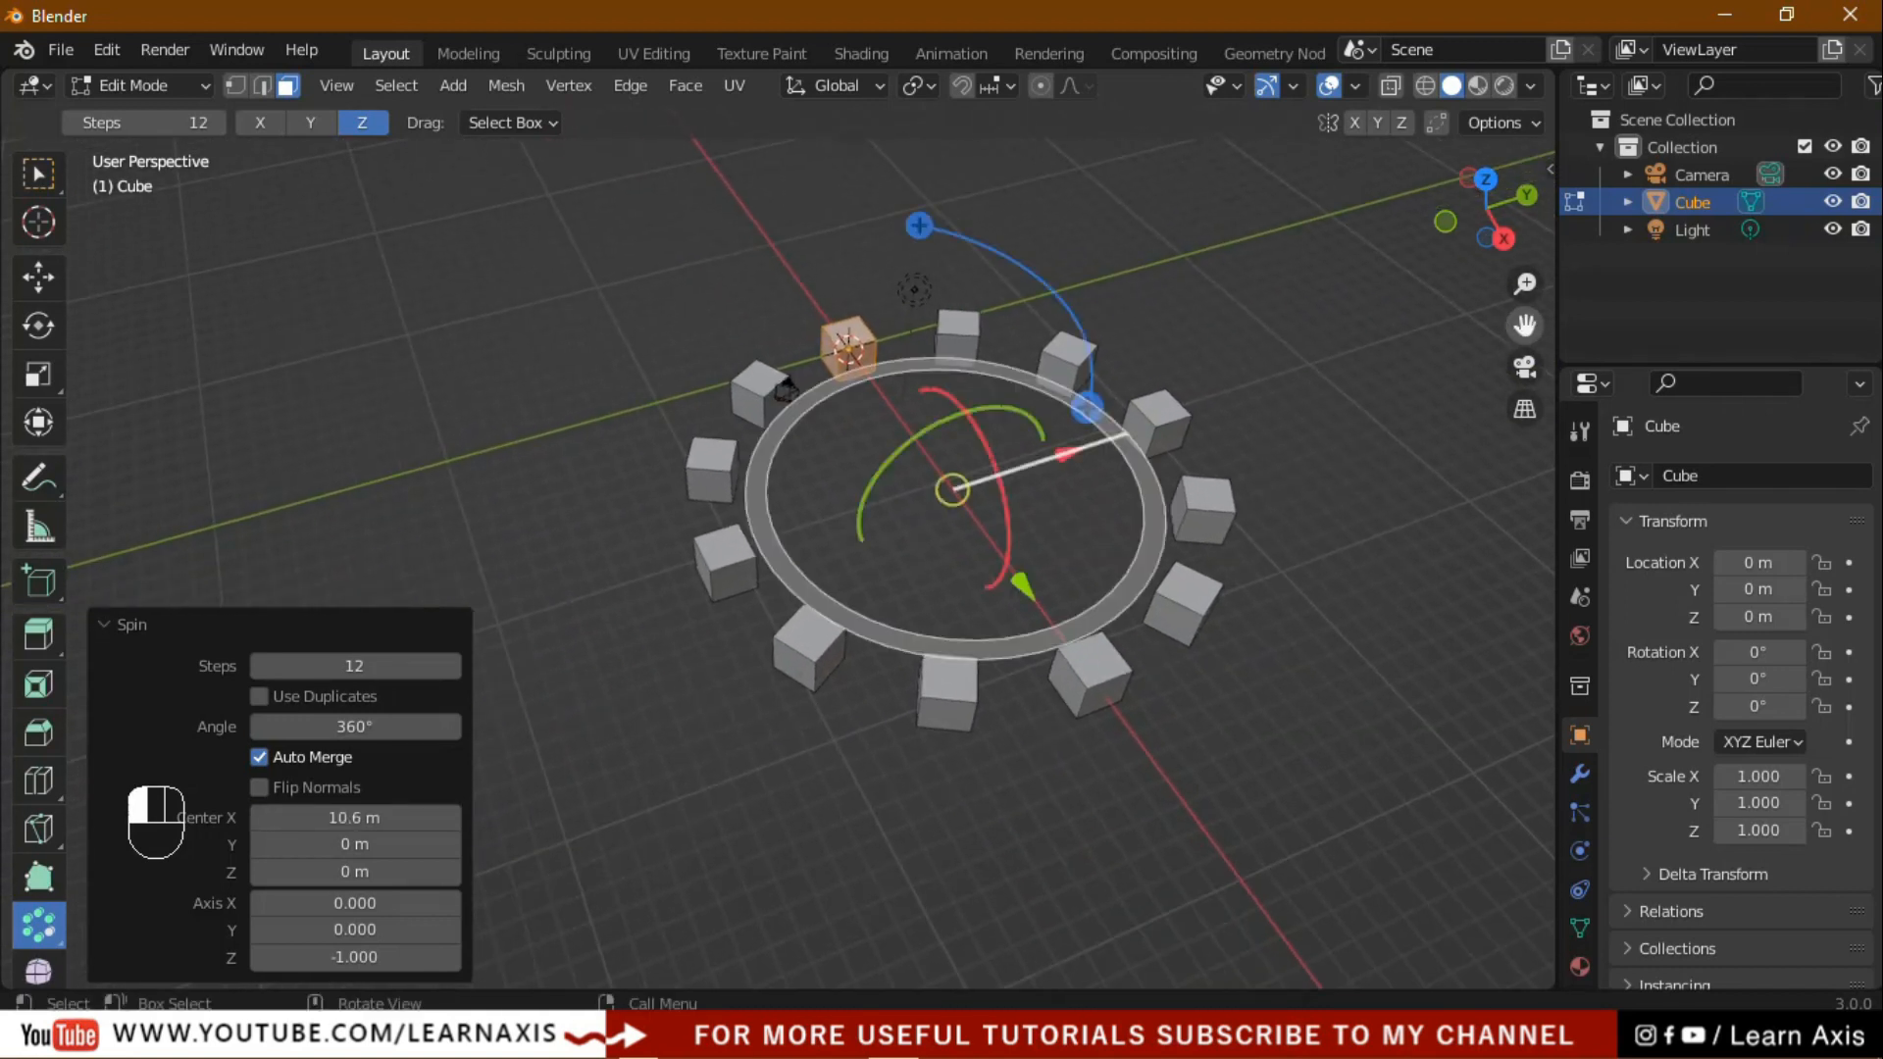
mouse_move(344, 844)
mouse_down()
mouse_move(207, 845)
mouse_move(346, 845)
mouse_move(241, 844)
mouse_move(322, 871)
mouse_up()
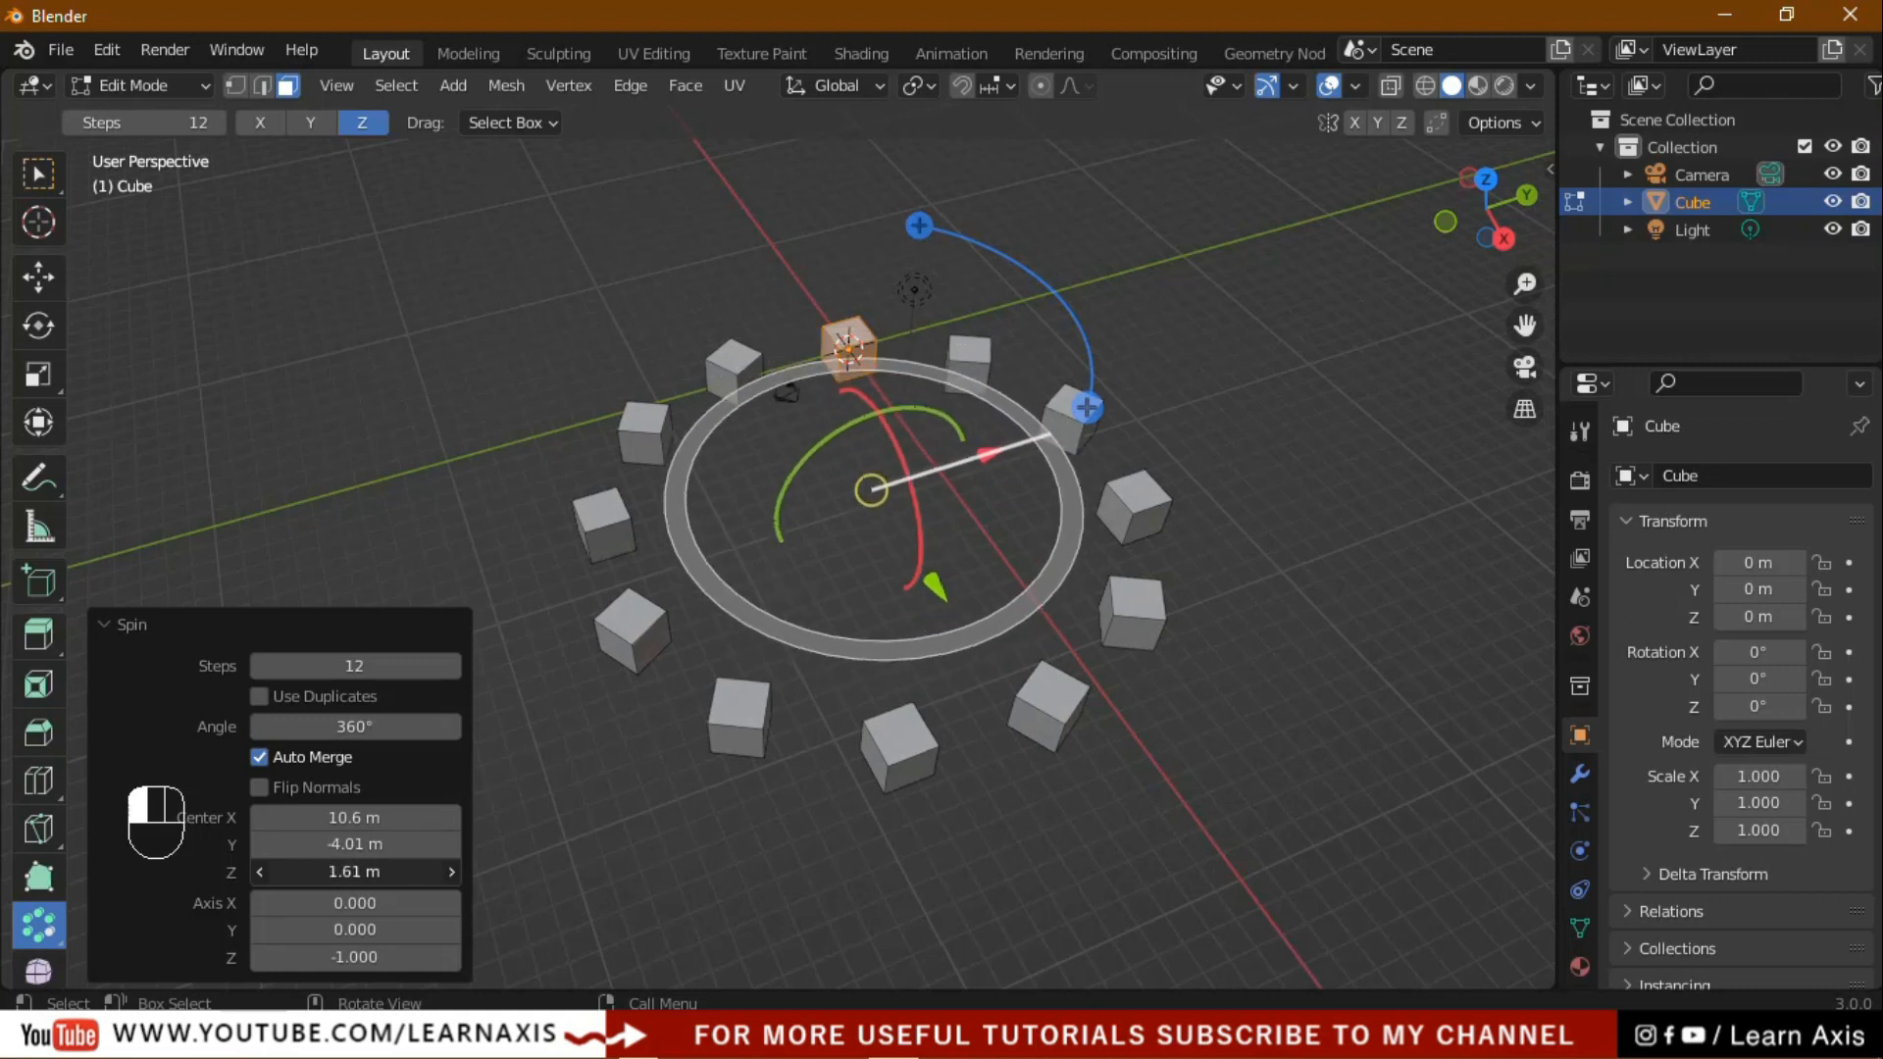
drag(337, 872, 329, 872)
click(339, 873)
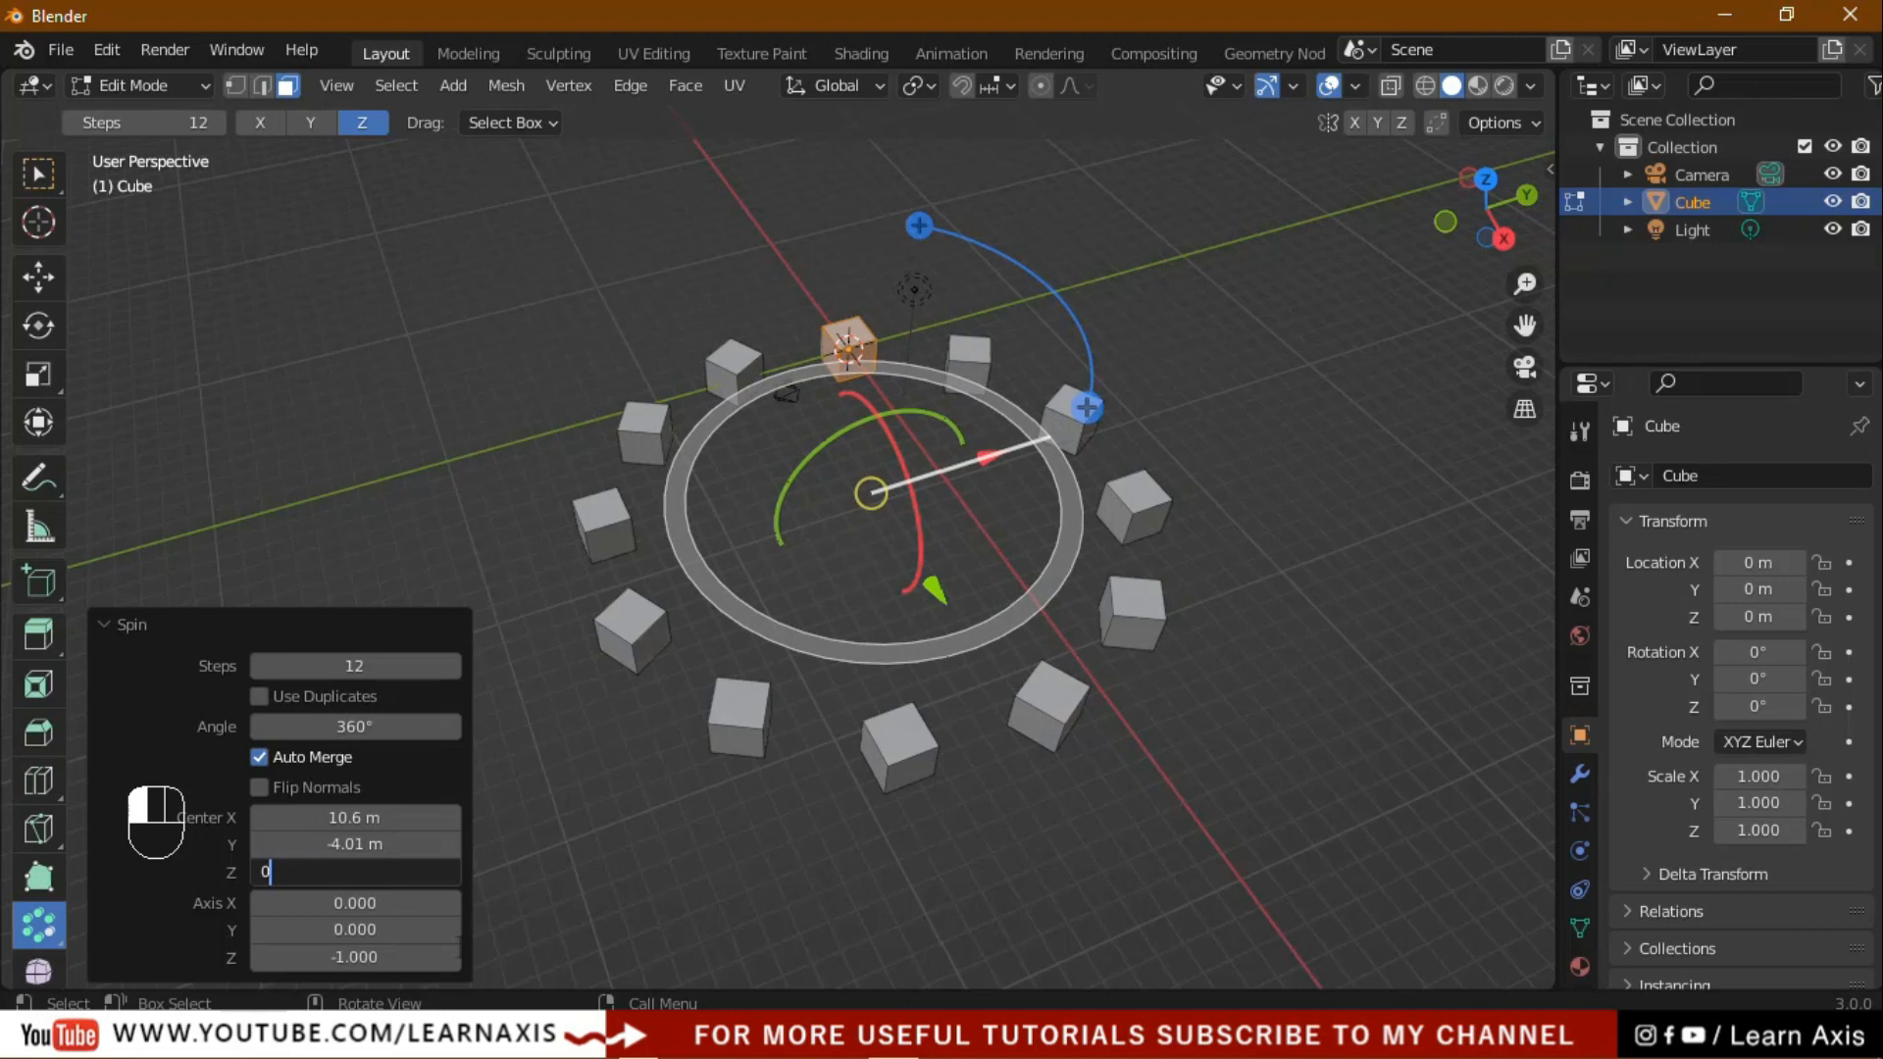
key(Return)
Try tilting the spin axis to -0.11 in X and Y and reset it to 0.
mouse_move(348, 904)
mouse_down()
mouse_move(382, 904)
mouse_move(310, 904)
mouse_move(368, 903)
mouse_move(341, 903)
mouse_move(377, 930)
mouse_move(347, 930)
mouse_move(373, 930)
mouse_move(353, 904)
mouse_up()
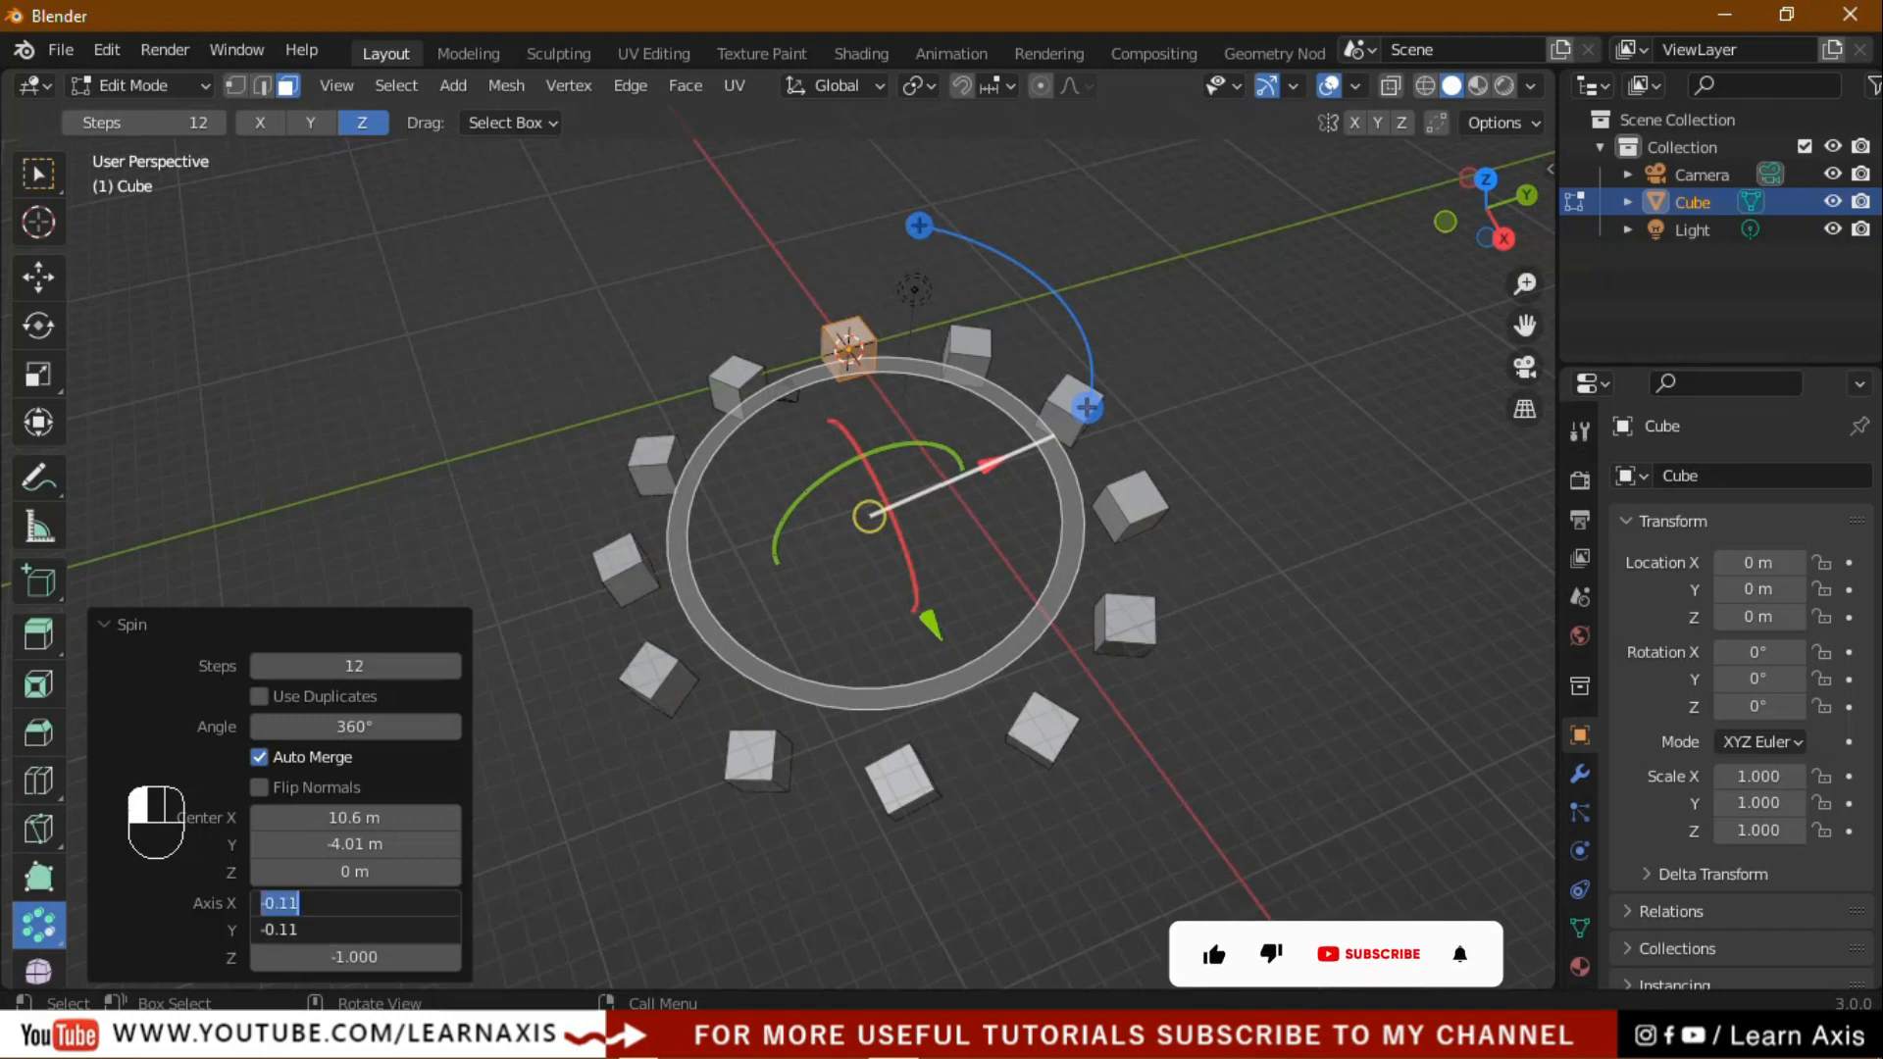
text(0)
key(Return)
Deselect the ring of cubes and switch from Spin Duplicates back to the Spin tool.
middle_drag(971, 844, 812, 814)
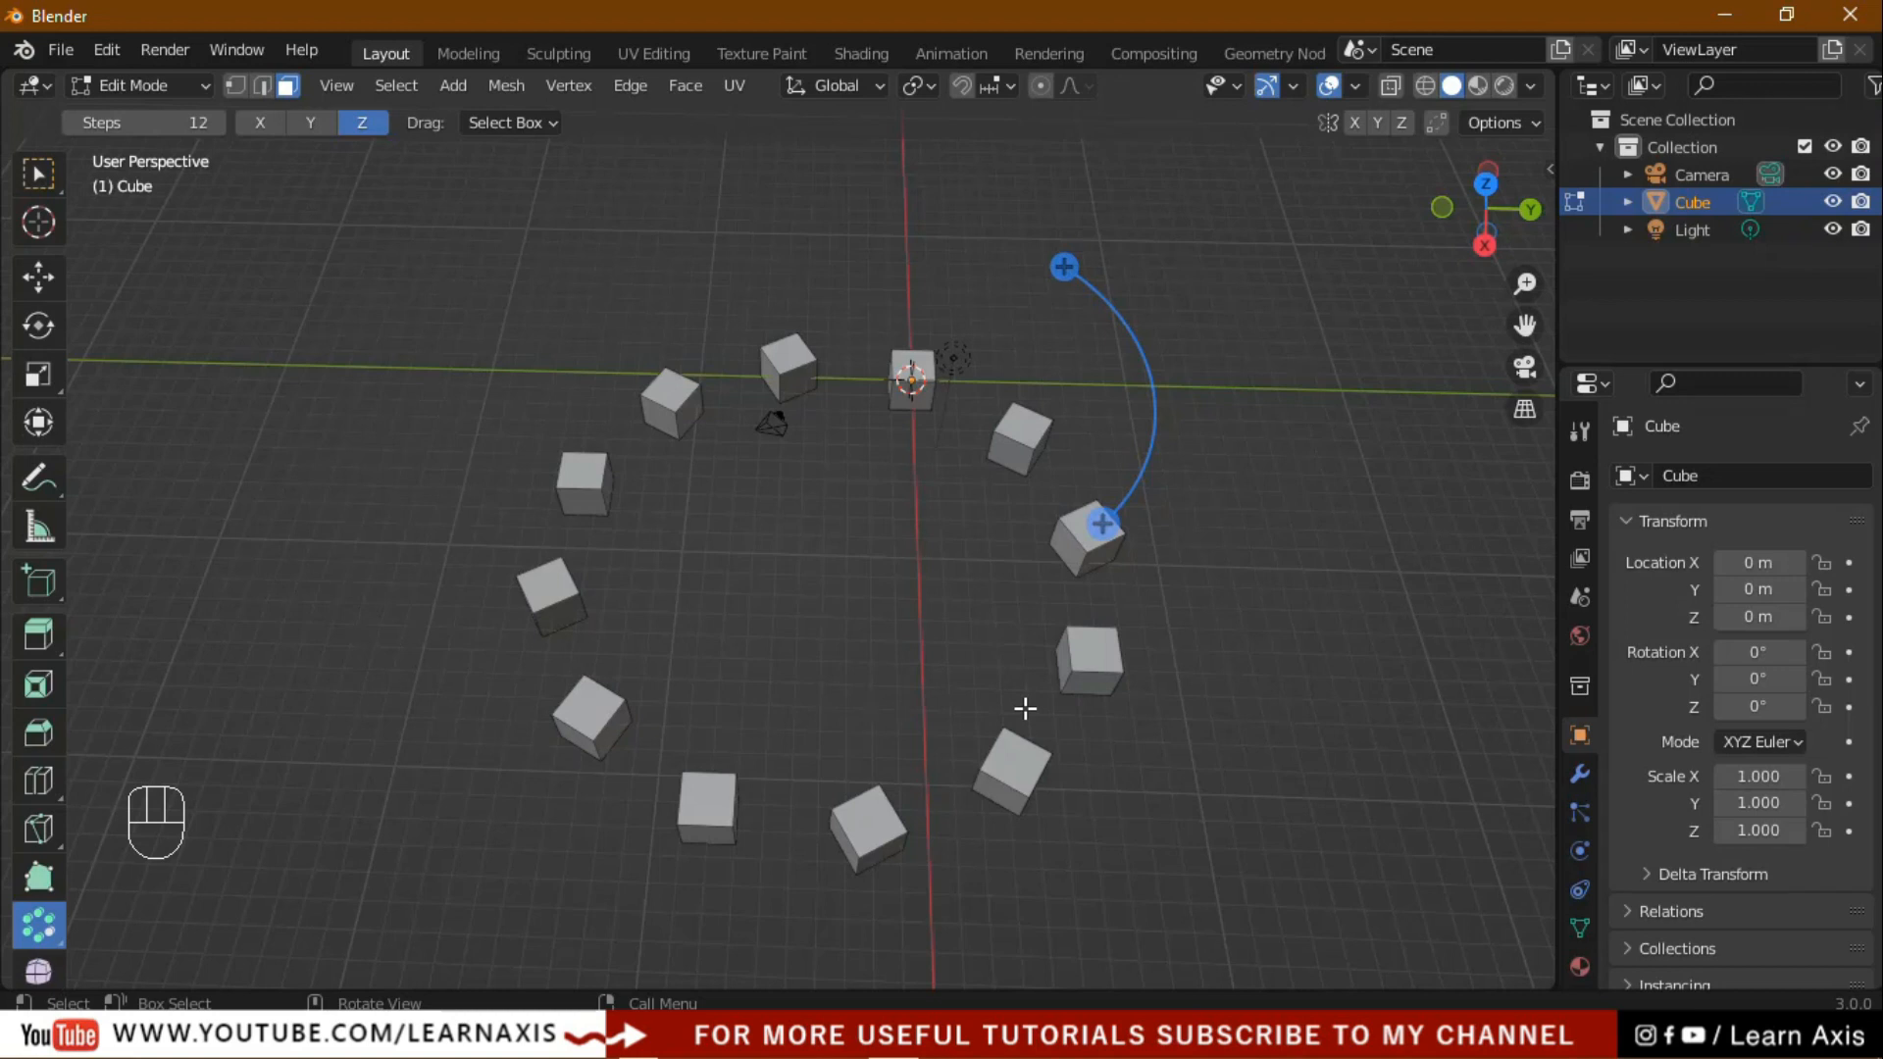
click(35, 940)
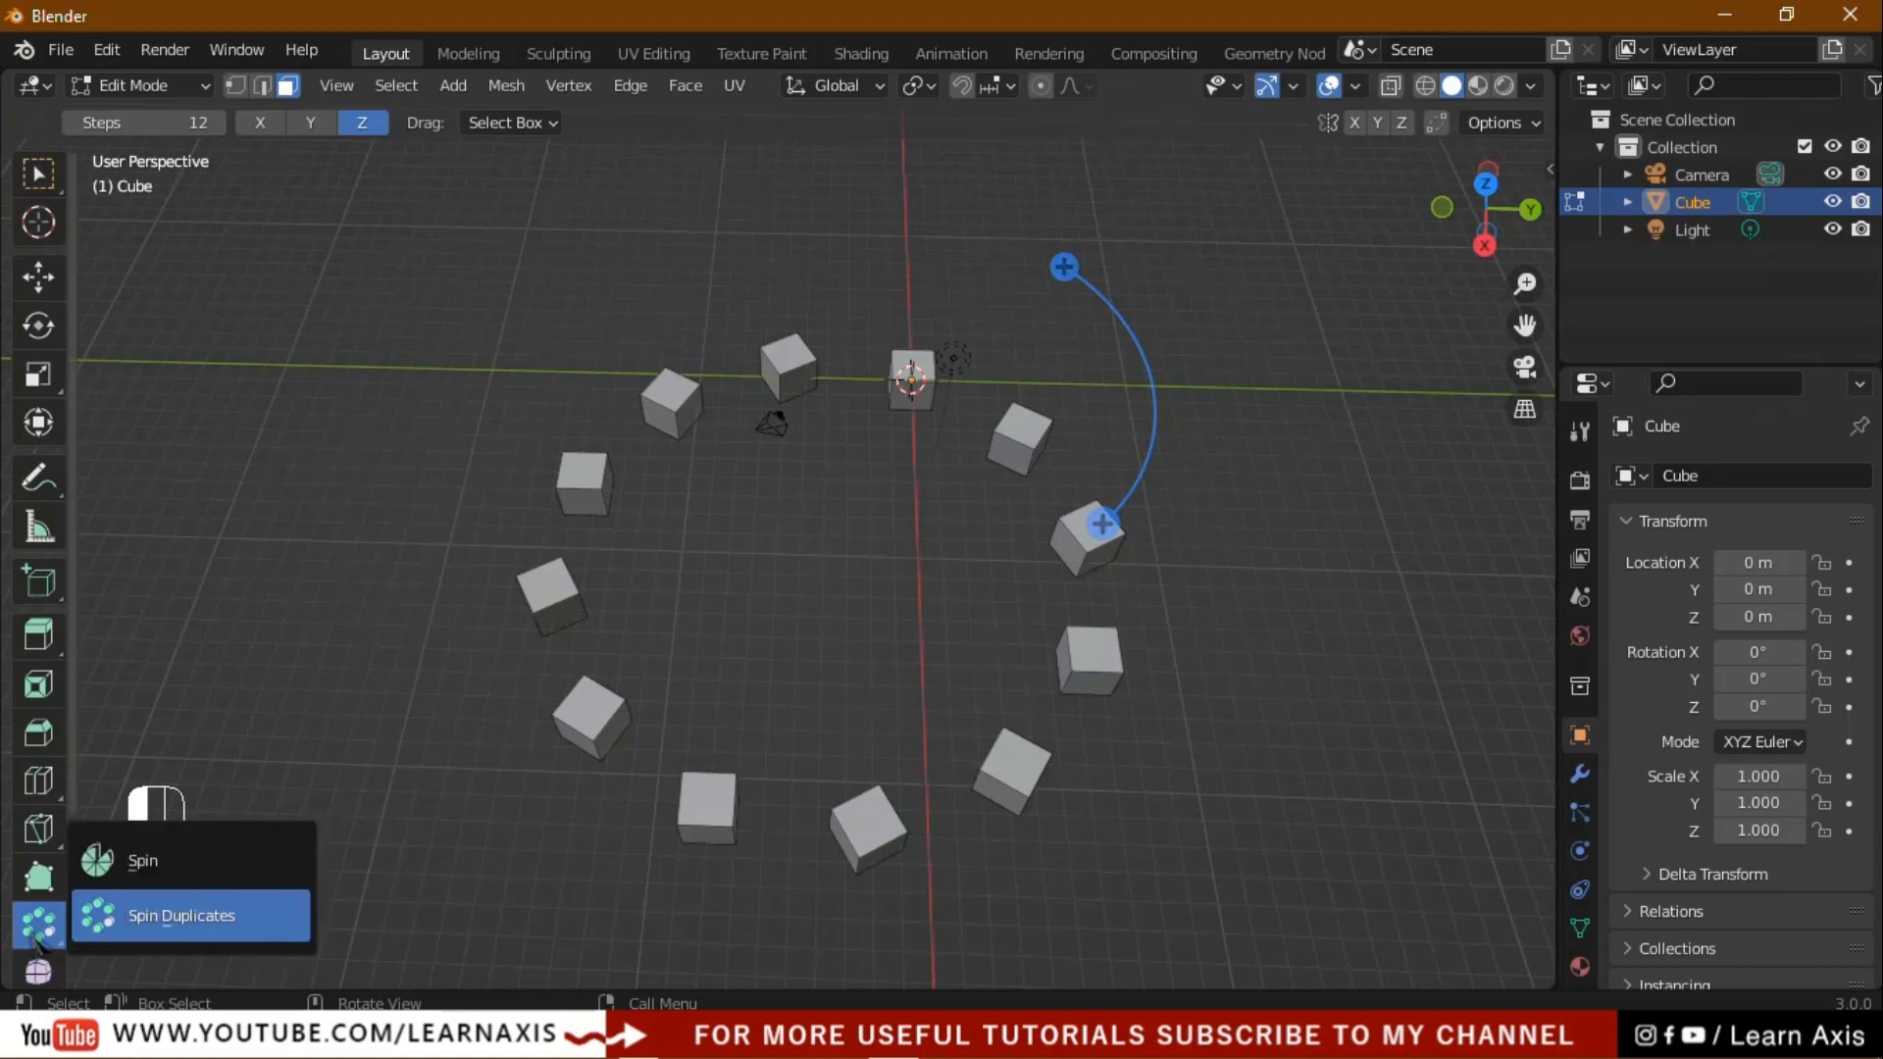
click(185, 867)
scroll(44, 785, down, 4)
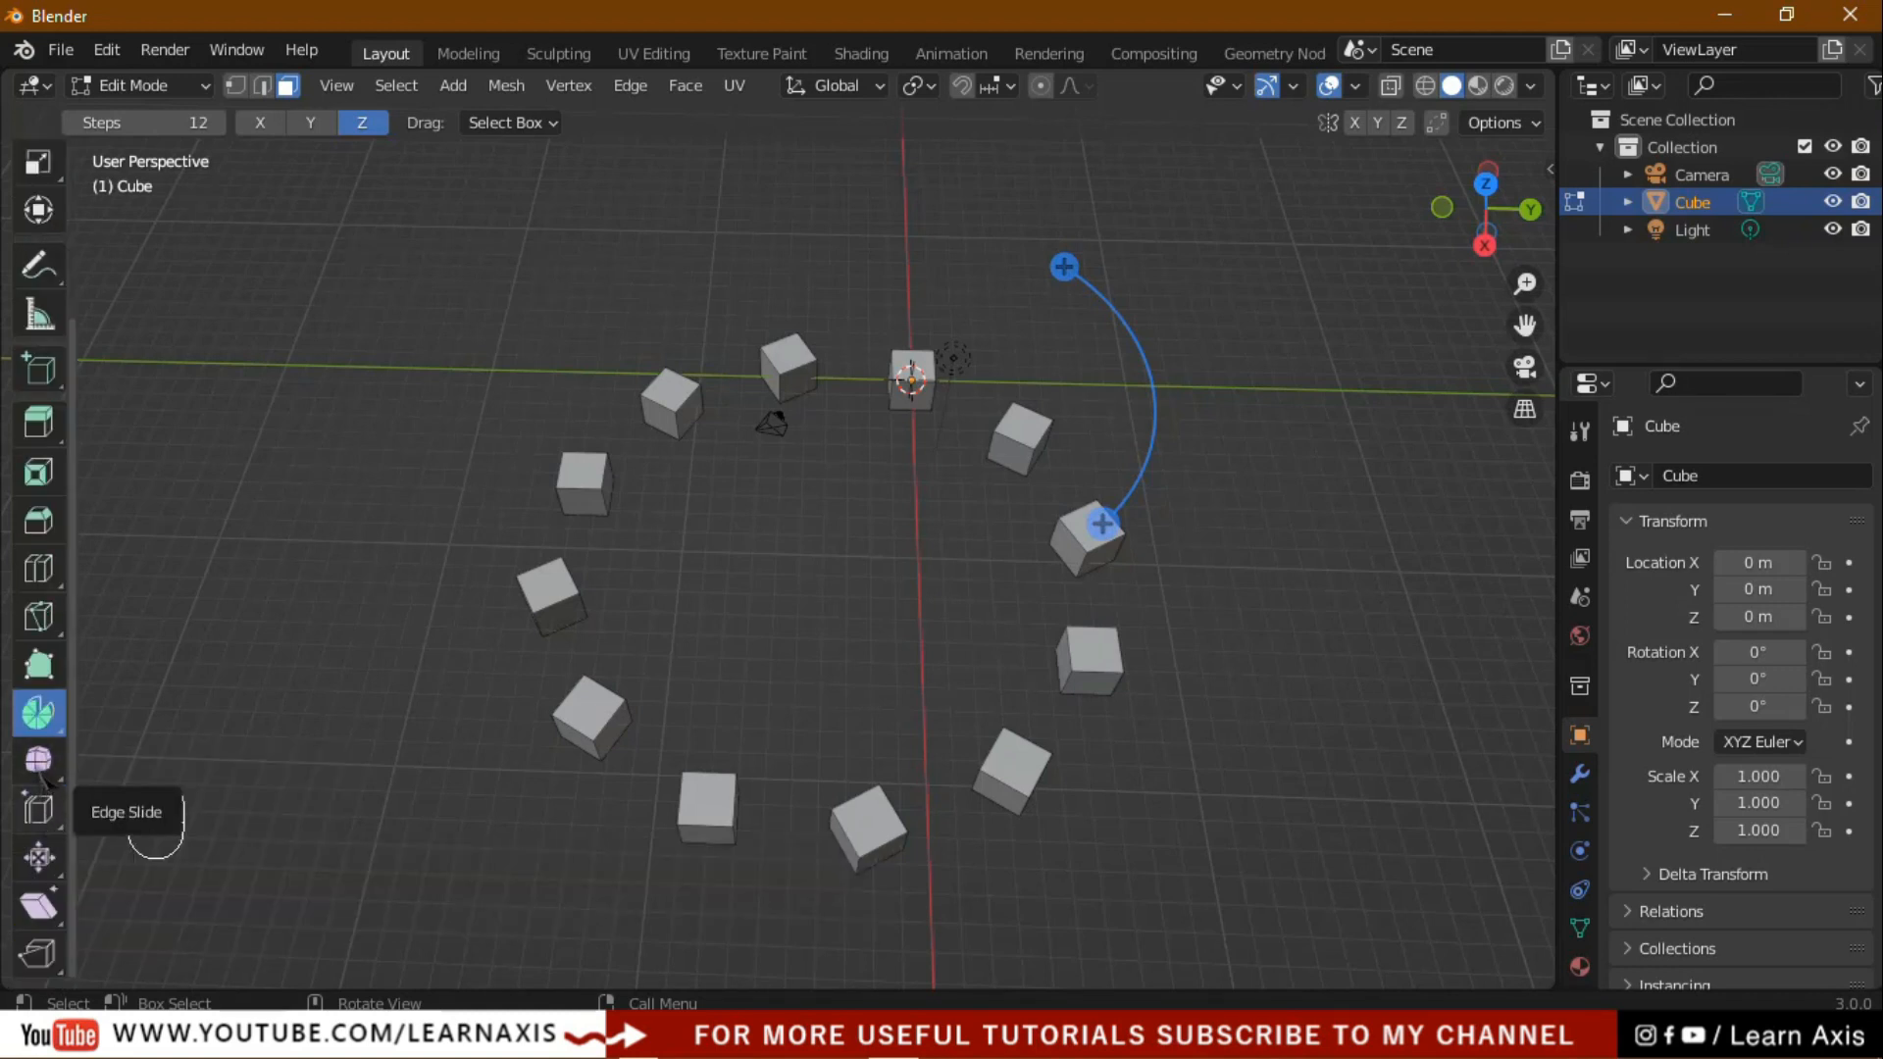